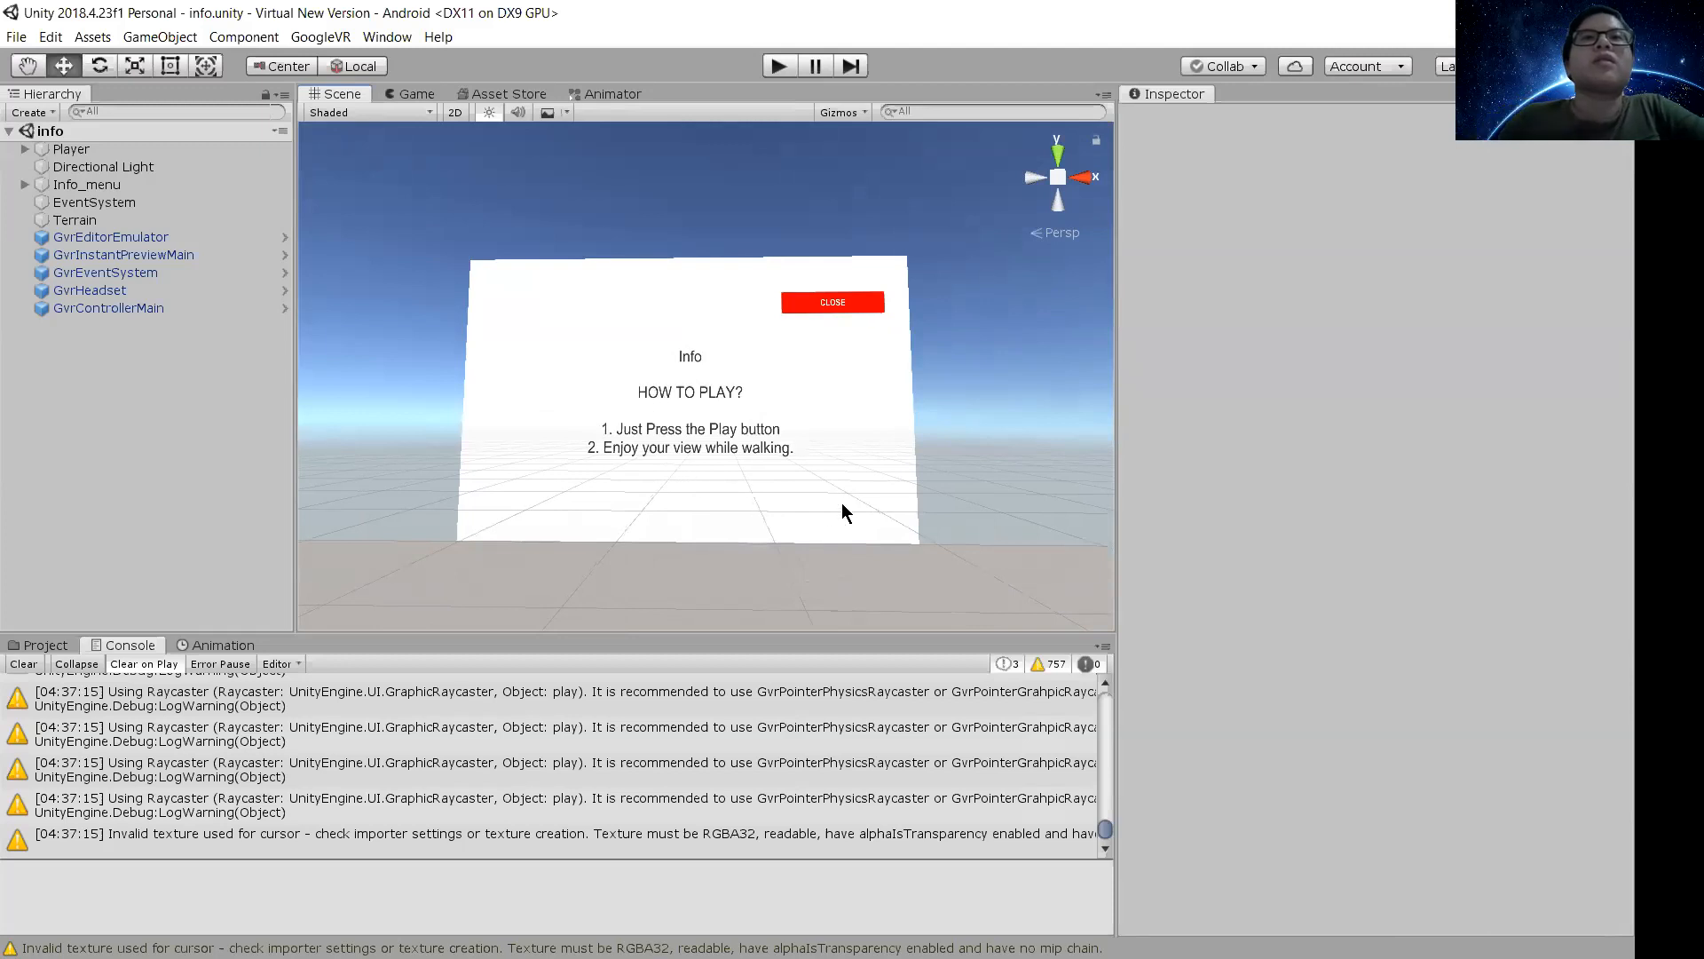
Expand the Player object in the hierarchy and review its components and its place in the scene
mouse_move(650, 483)
right_down()
mouse_move(721, 495)
mouse_move(680, 510)
mouse_move(658, 496)
right_up()
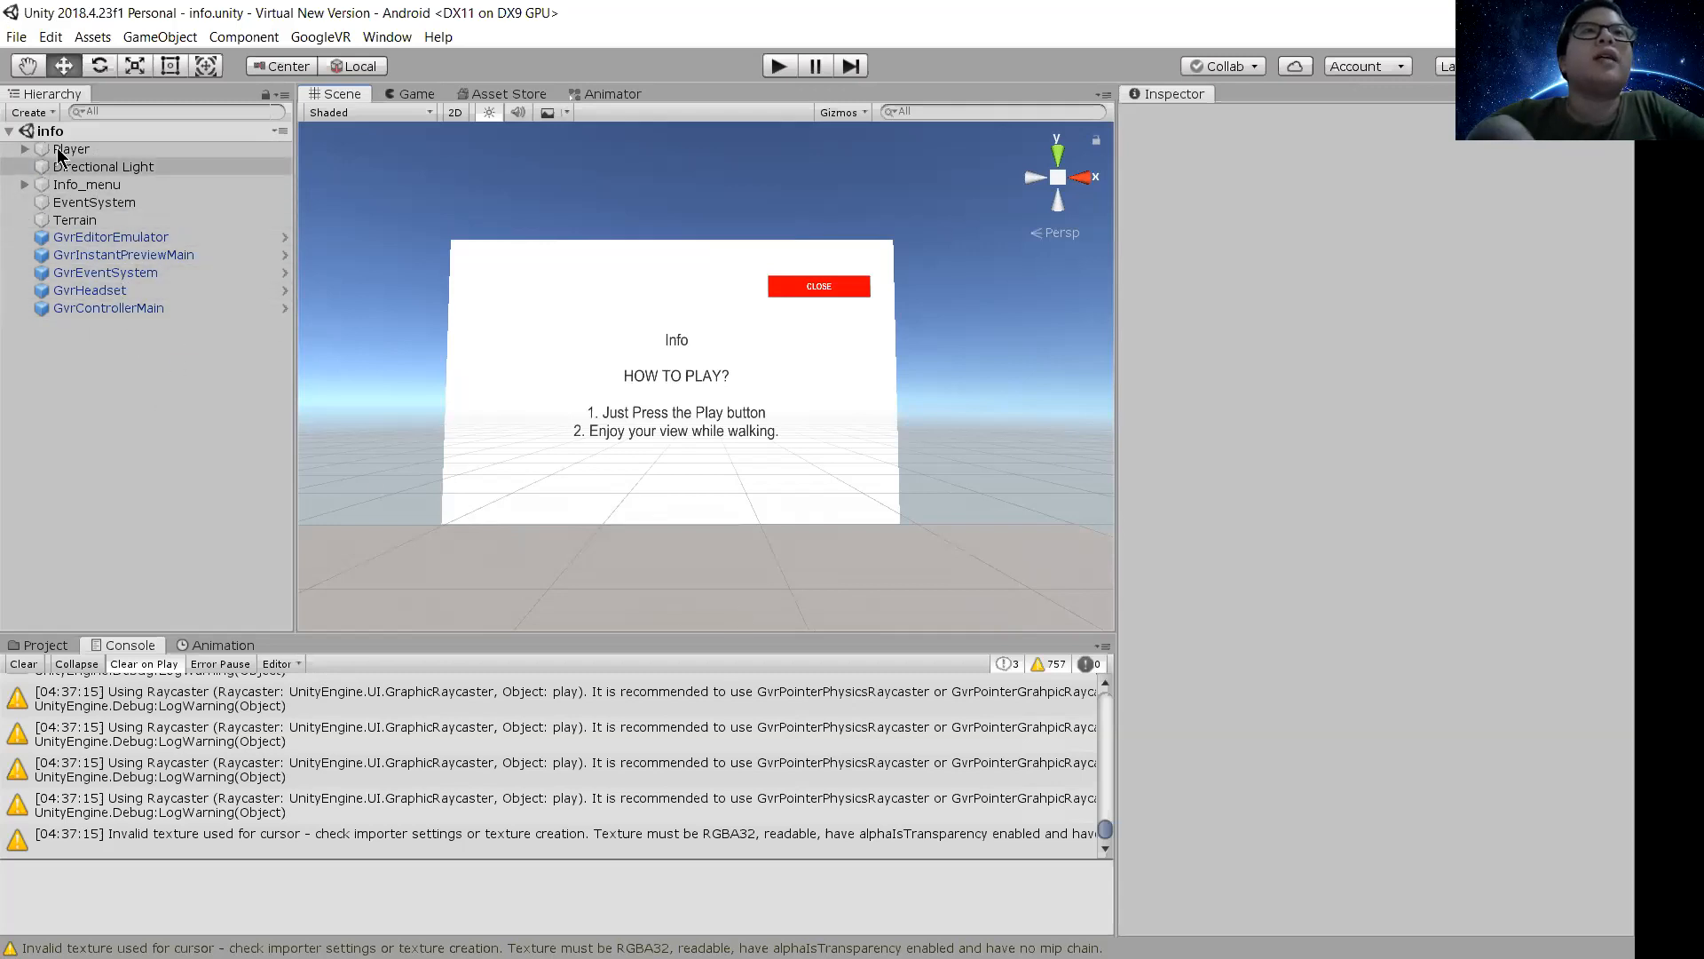
click(25, 149)
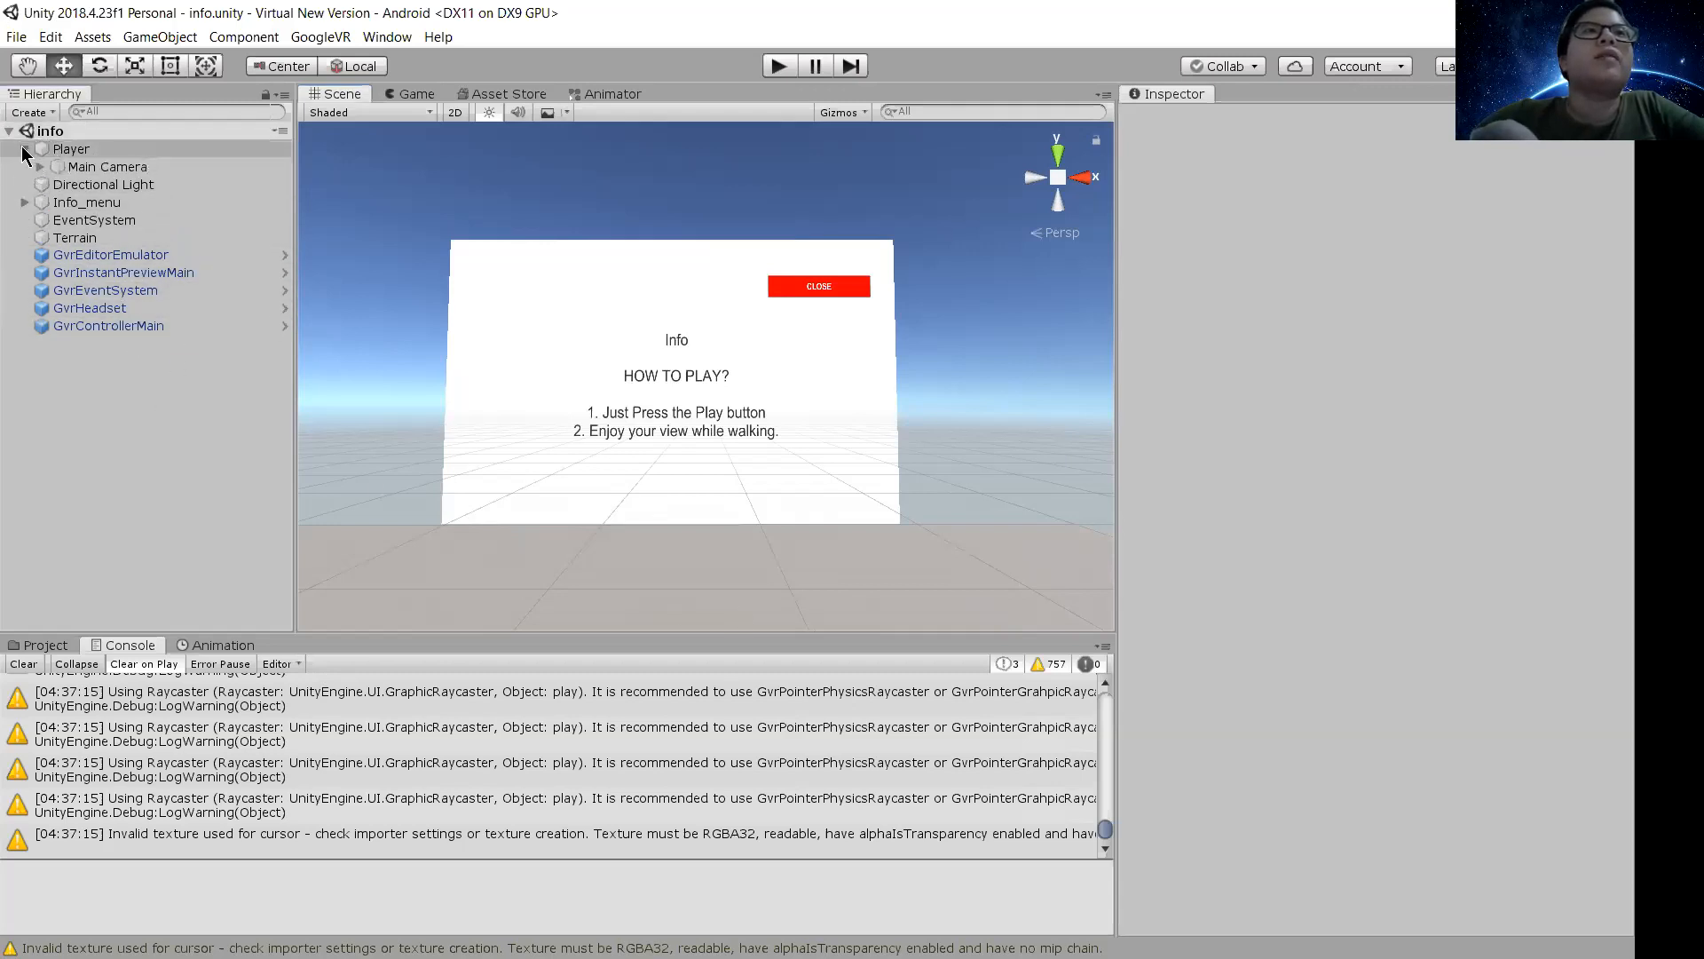
click(60, 151)
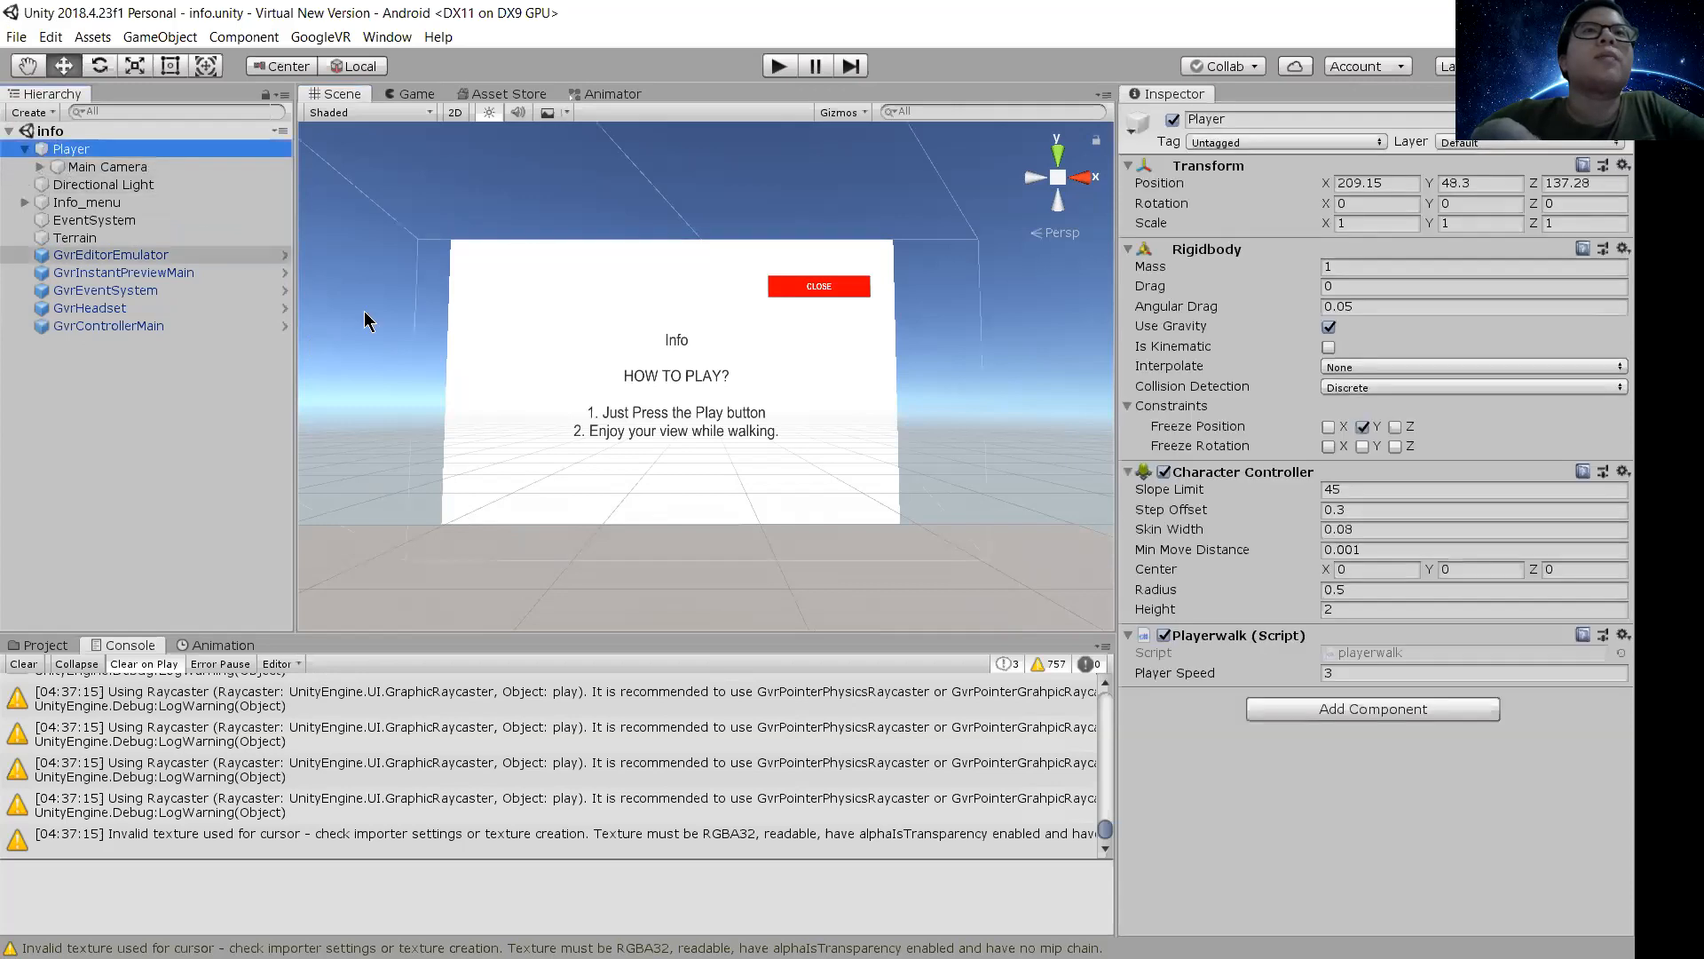
scroll(728, 443, down, 2)
scroll(747, 483, down, 2)
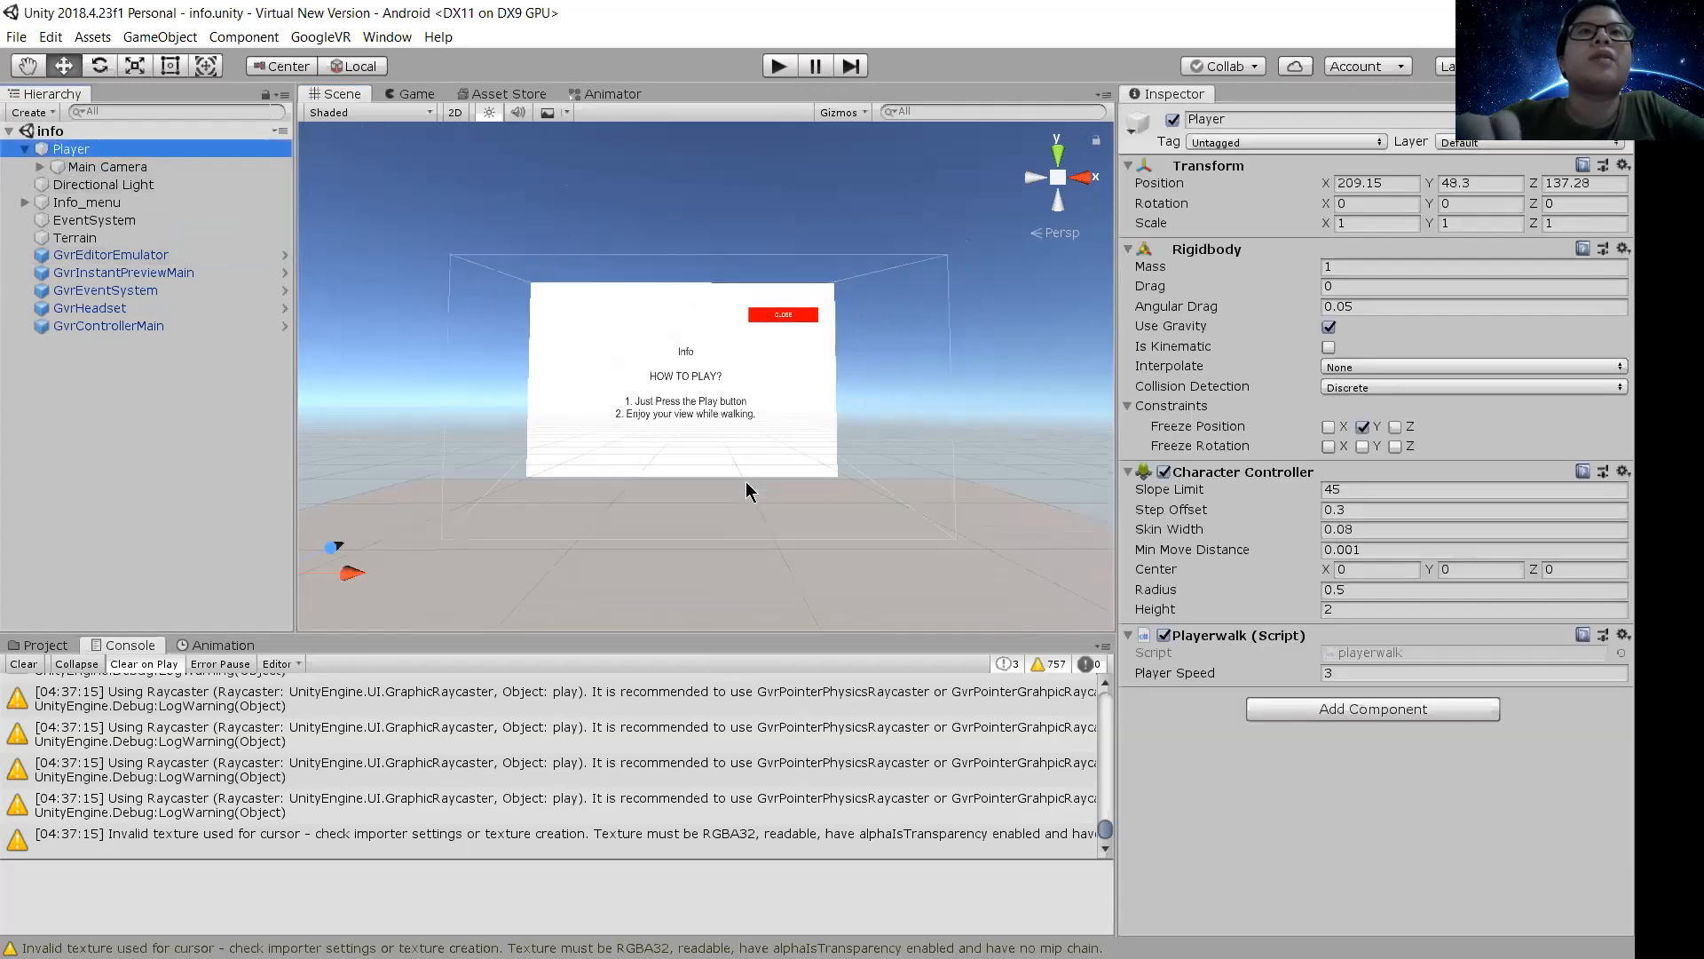
scroll(747, 491, up, 3)
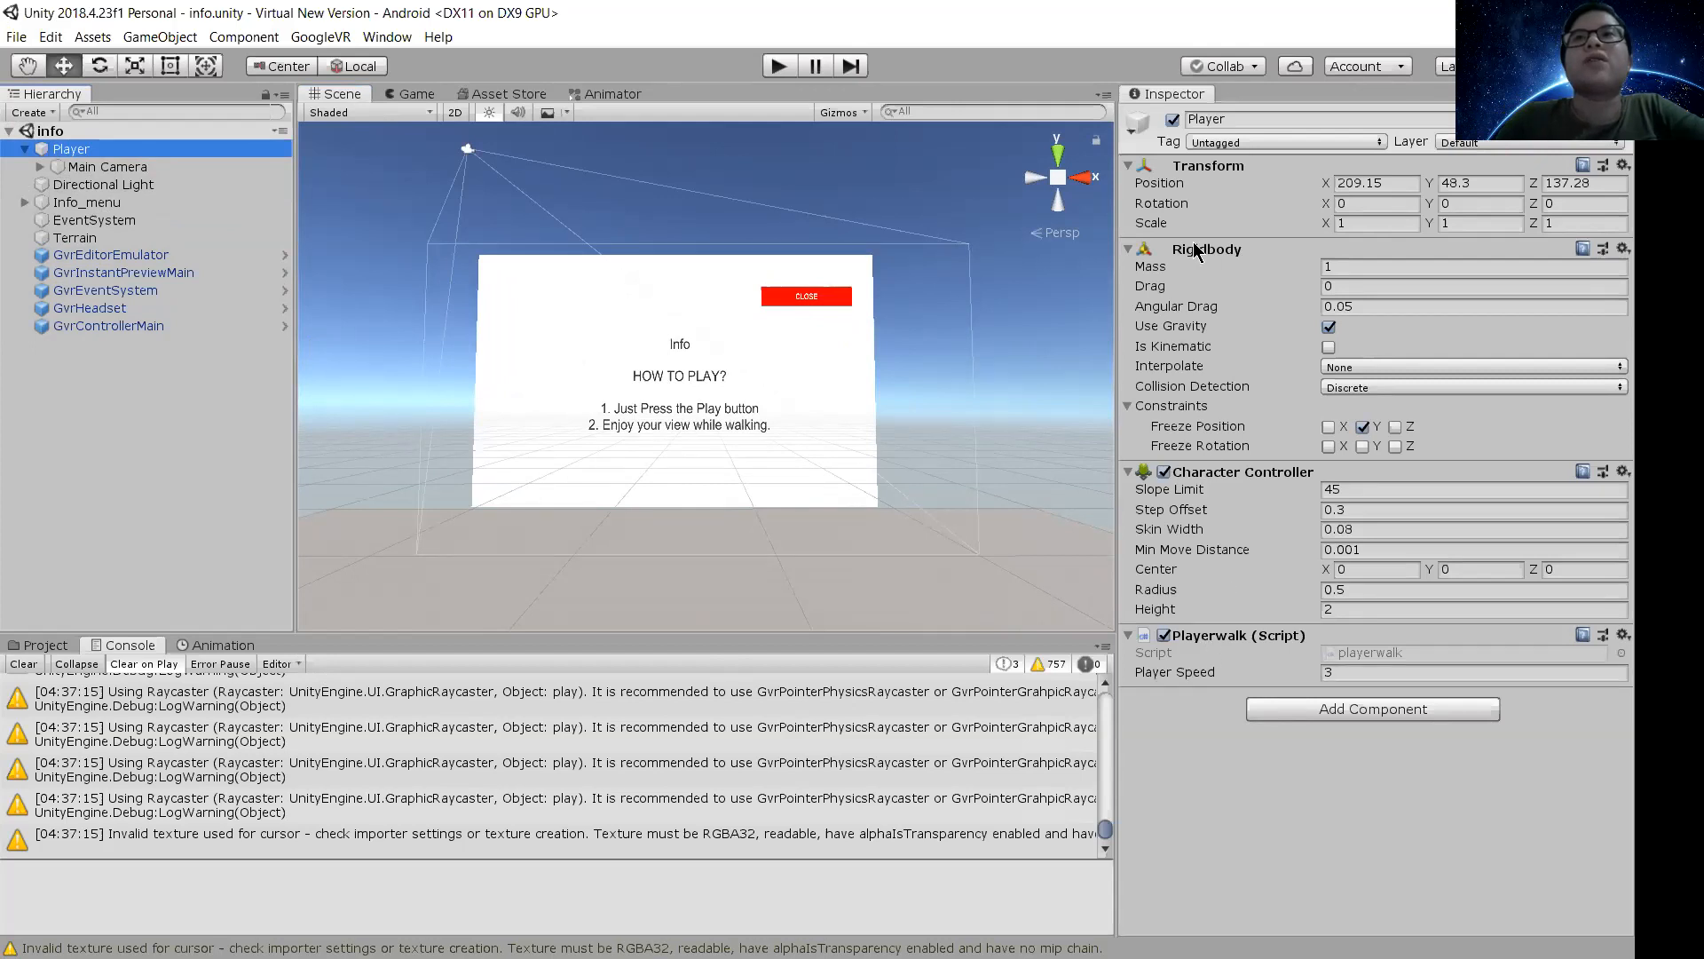
Create an empty game object at the scene root and name it Player1
right_click(123, 383)
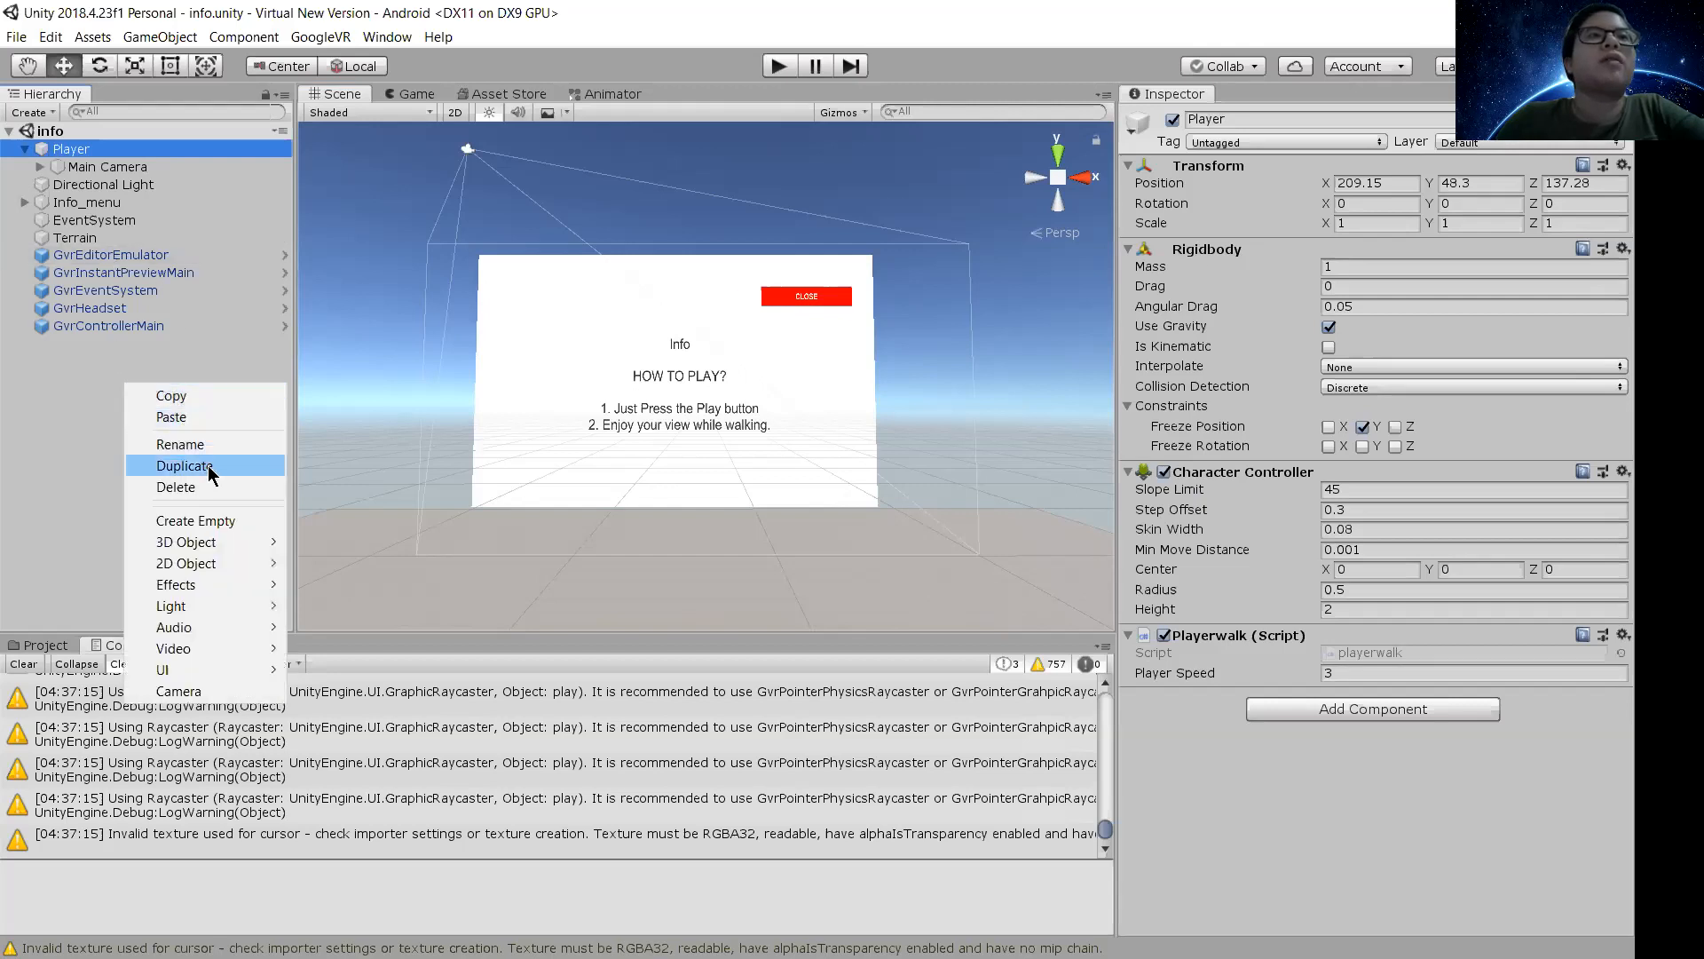
click(213, 521)
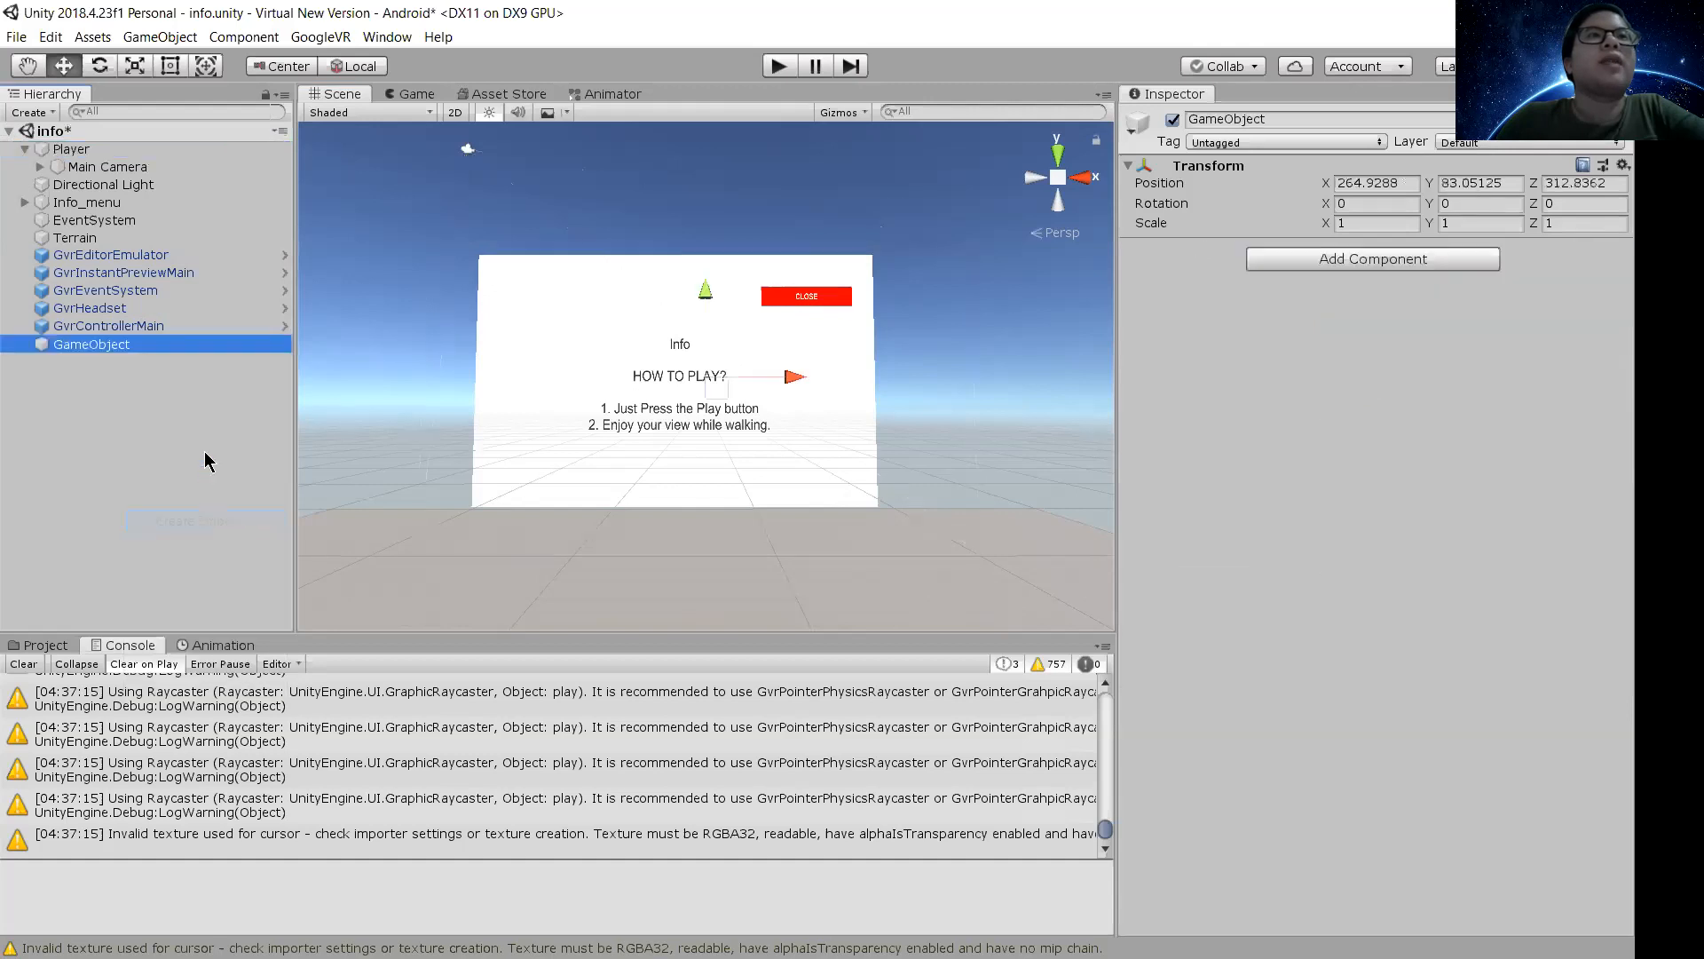
click(109, 351)
text(Pla)
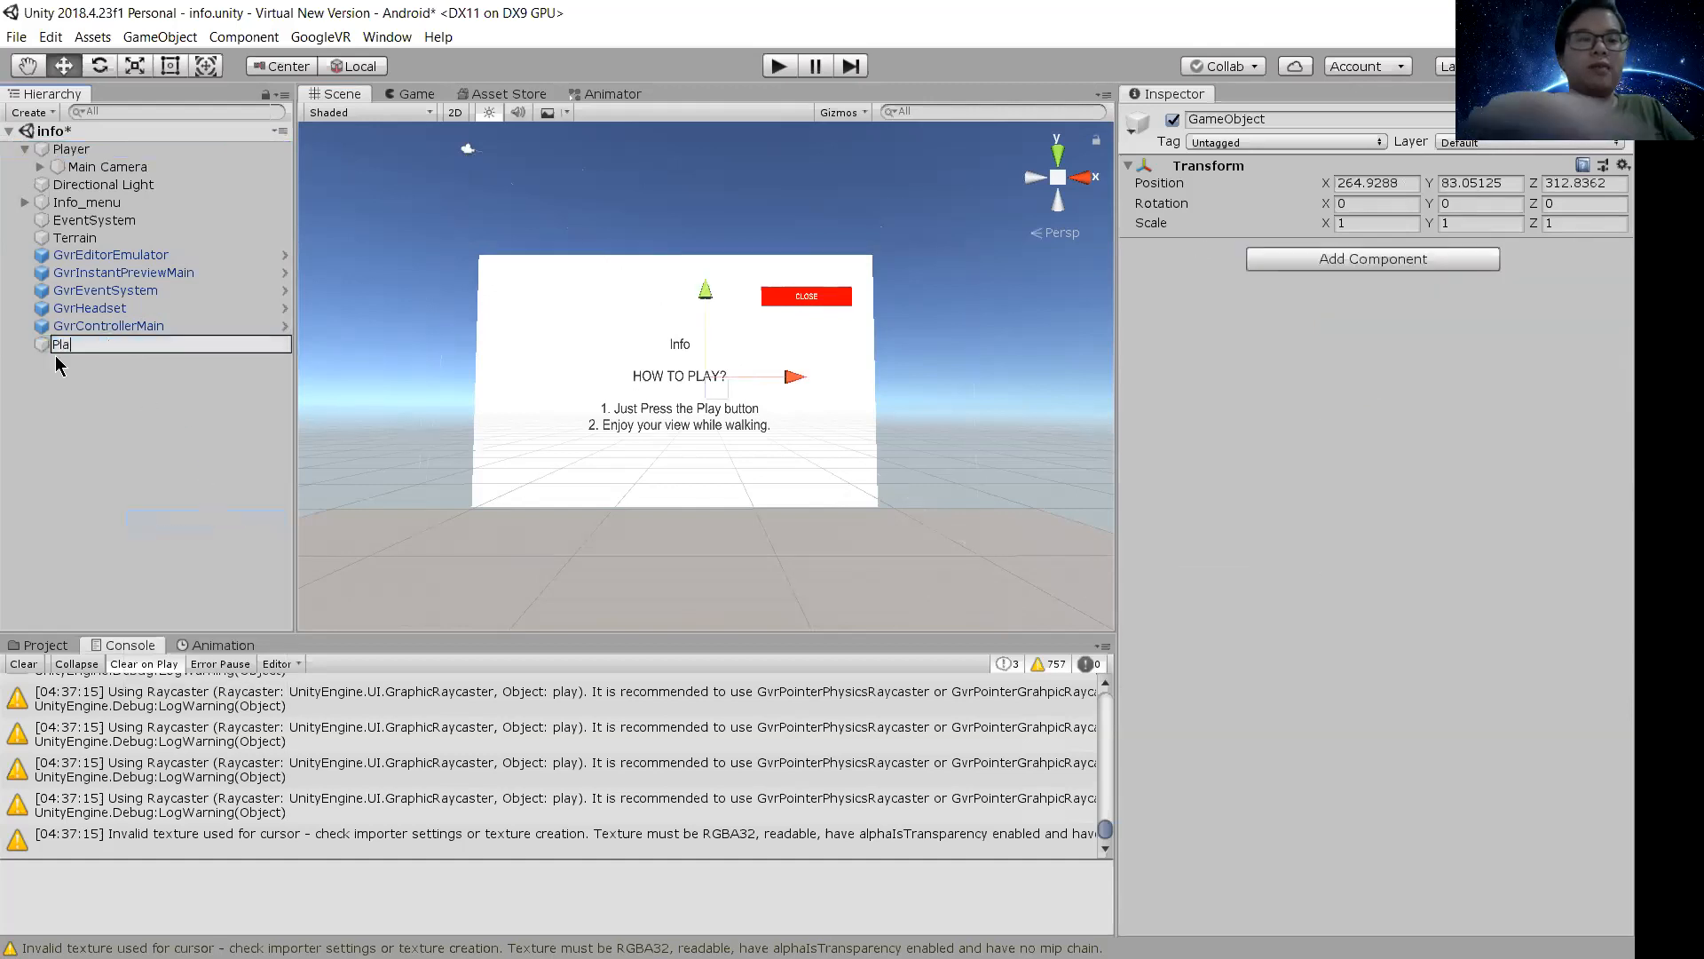
text(yer1)
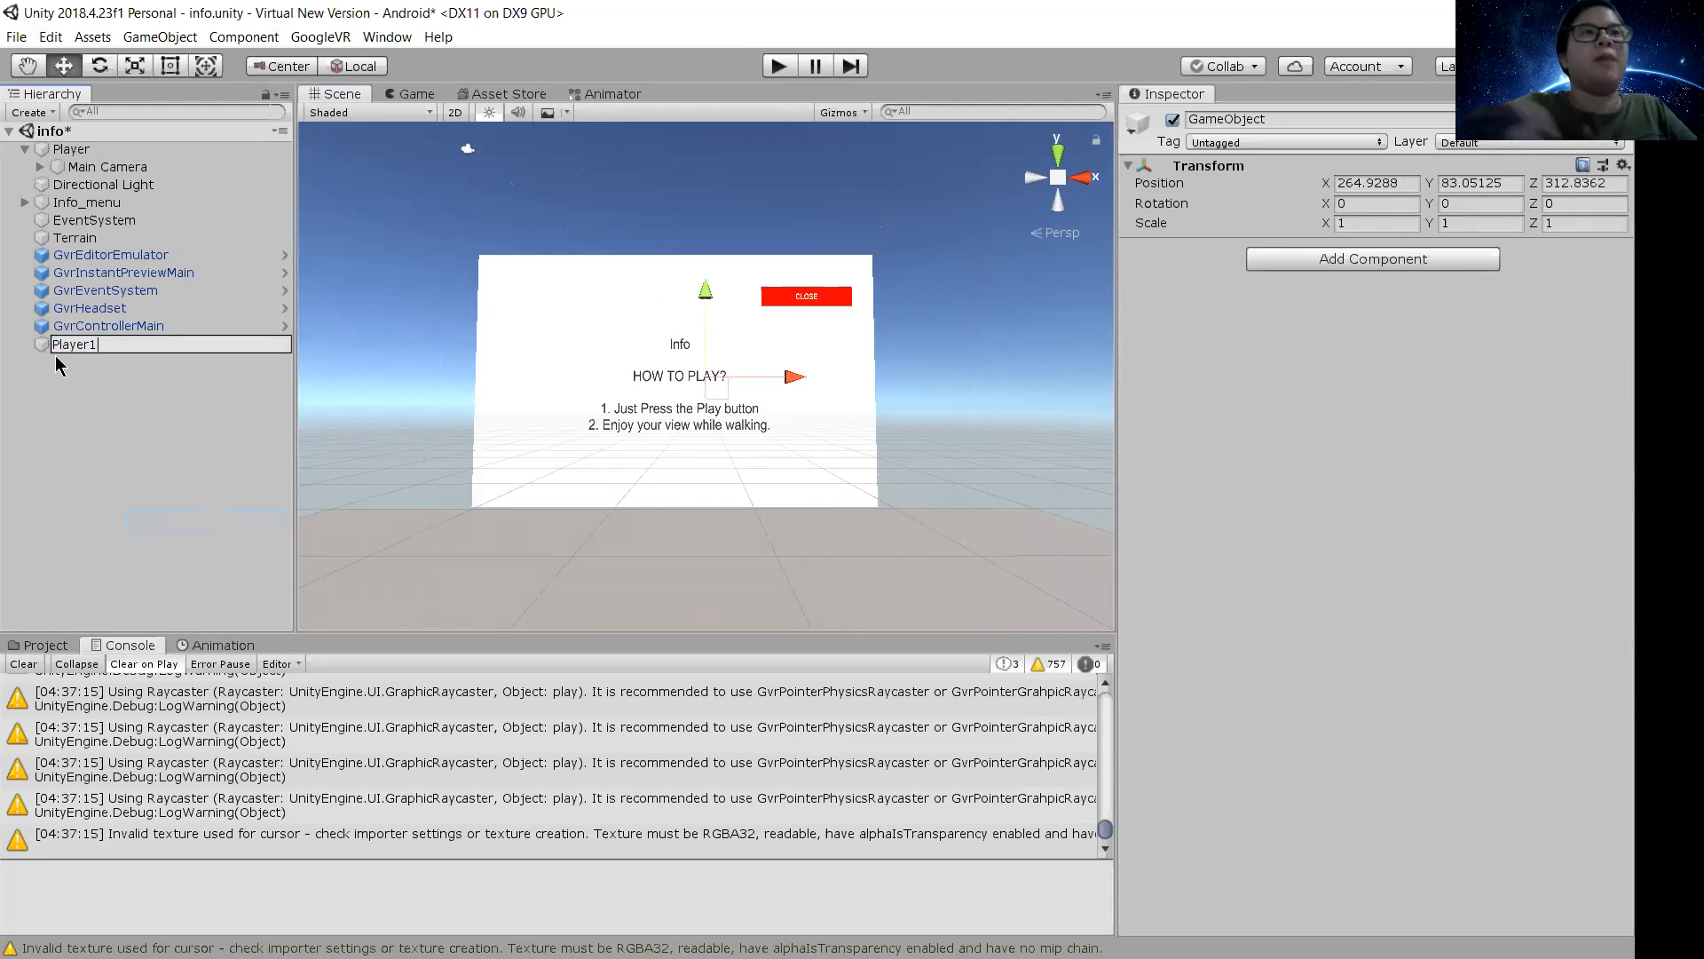
click(64, 437)
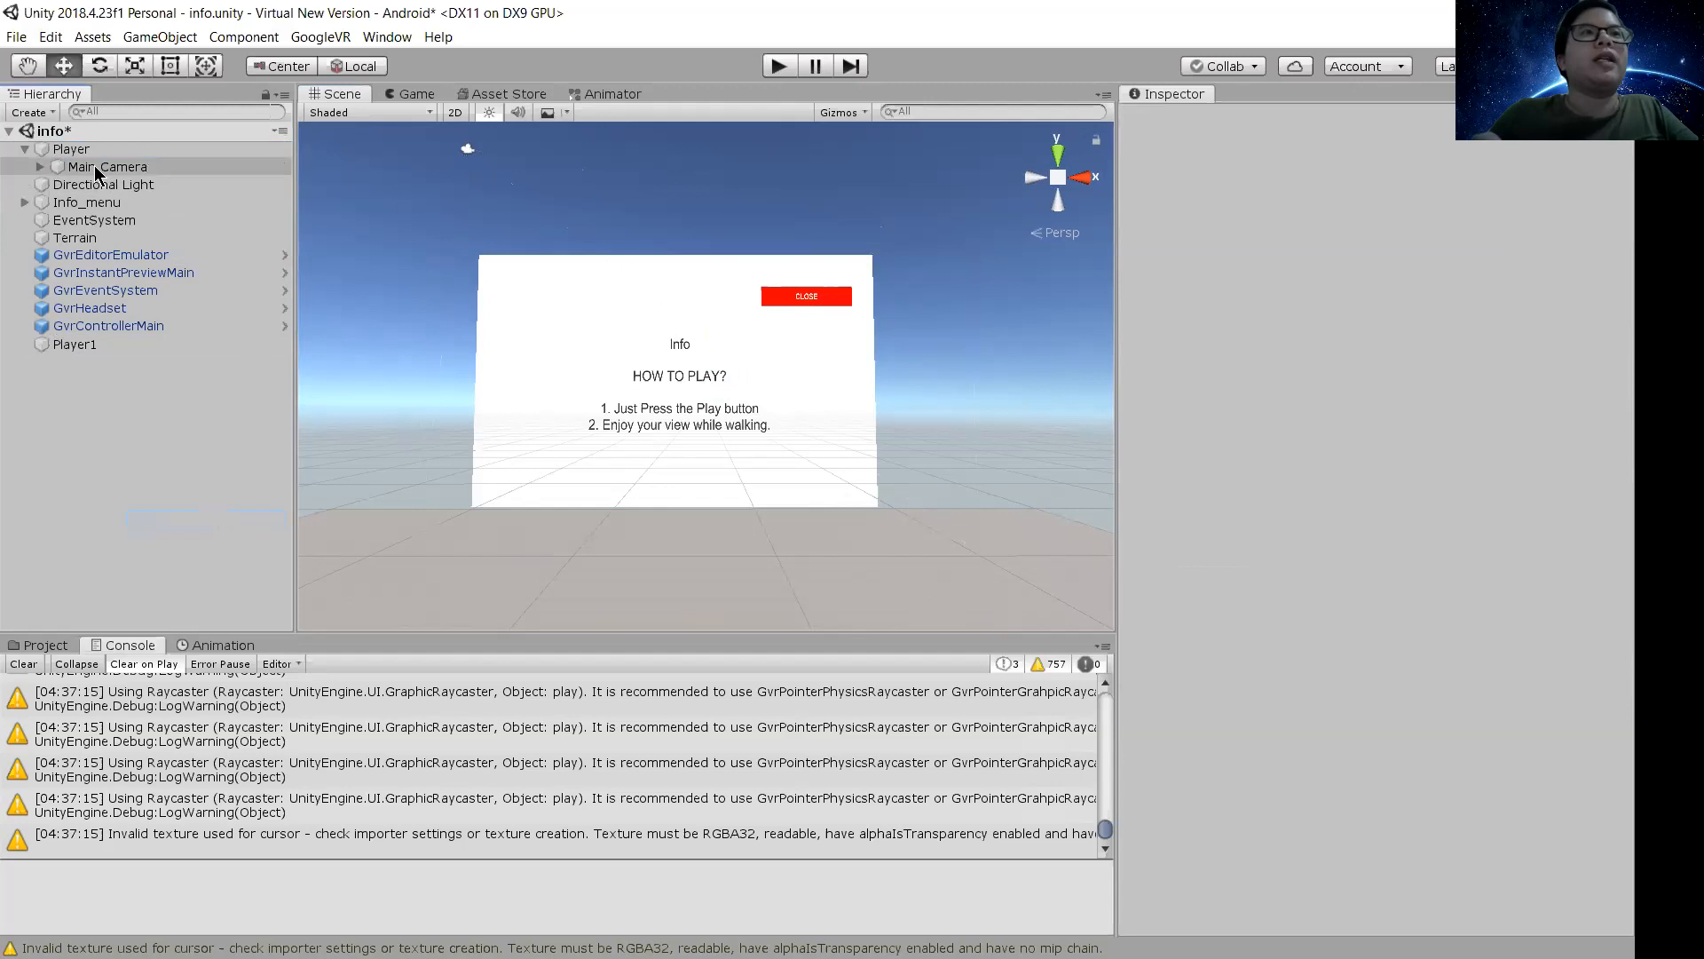
Add Rigidbody and Character Controller components to Player1
click(64, 344)
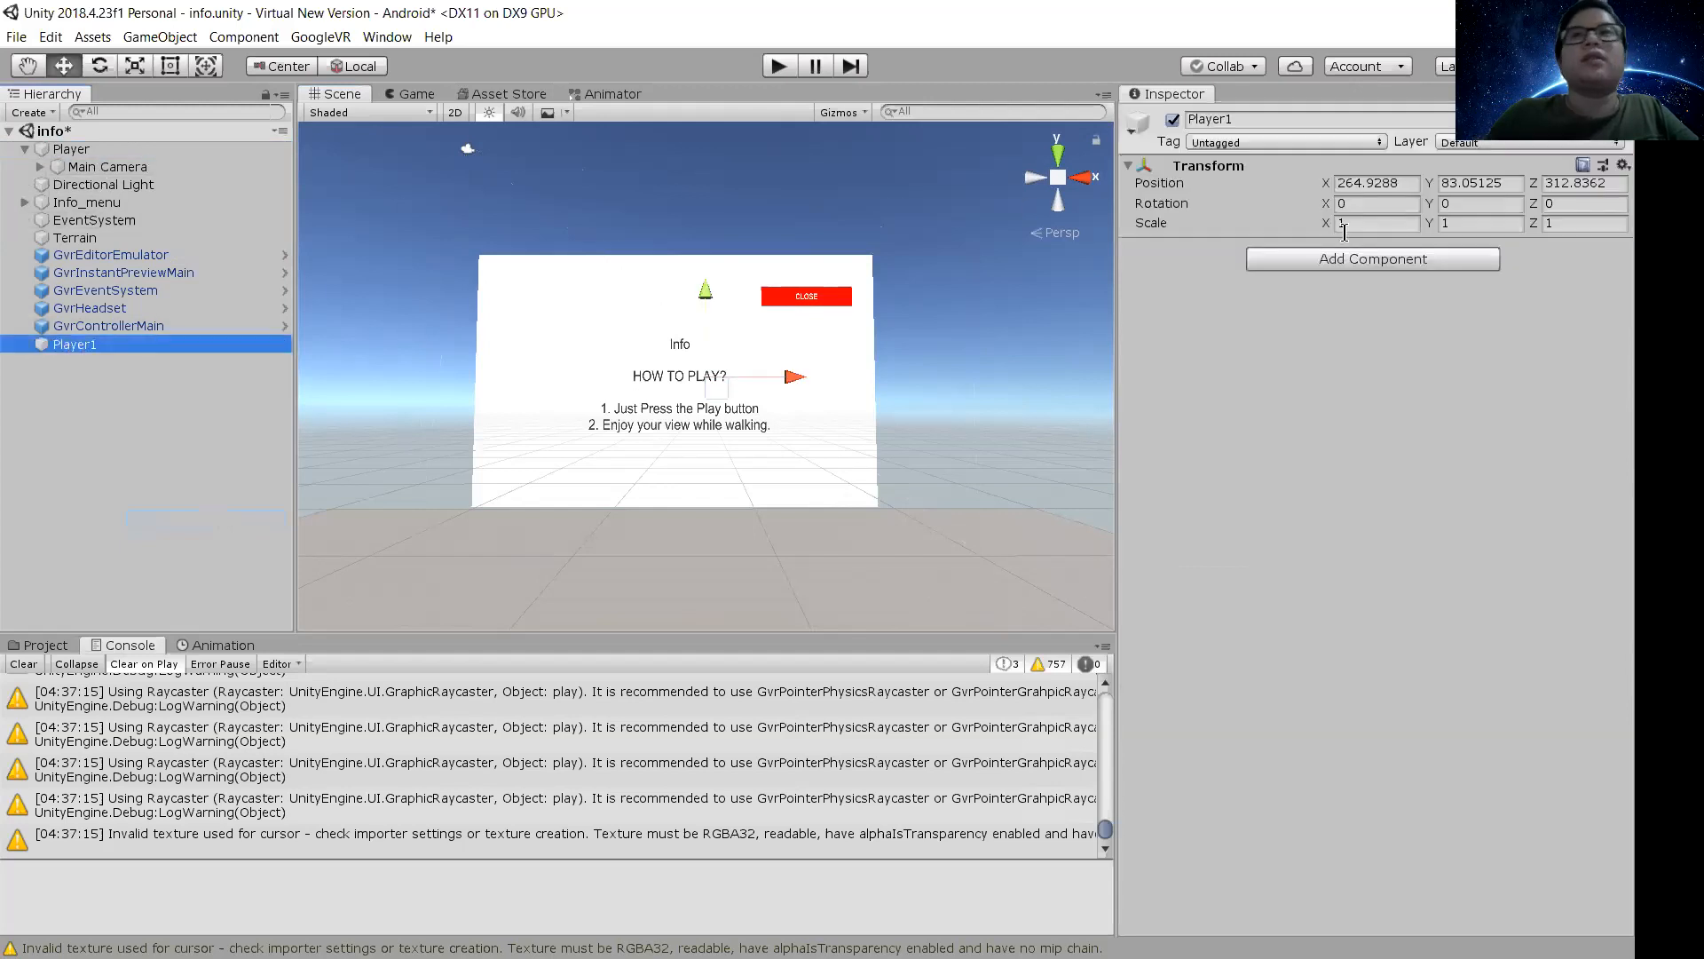
click(1347, 260)
text(rigi)
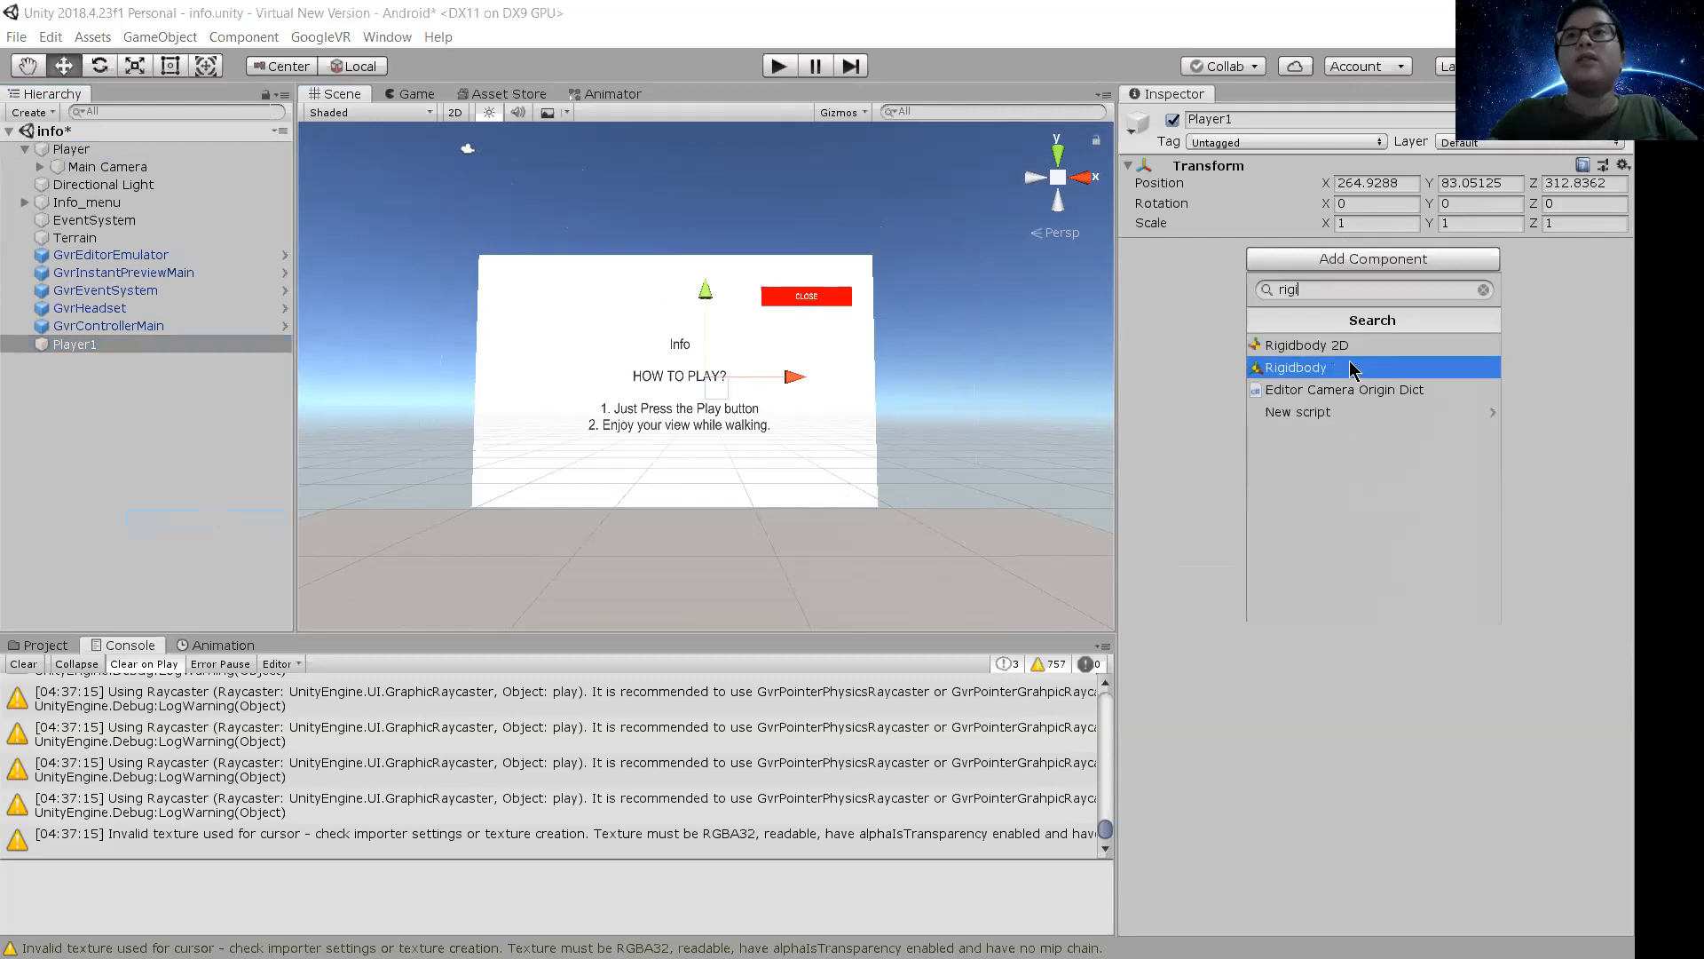
click(1350, 368)
click(1376, 483)
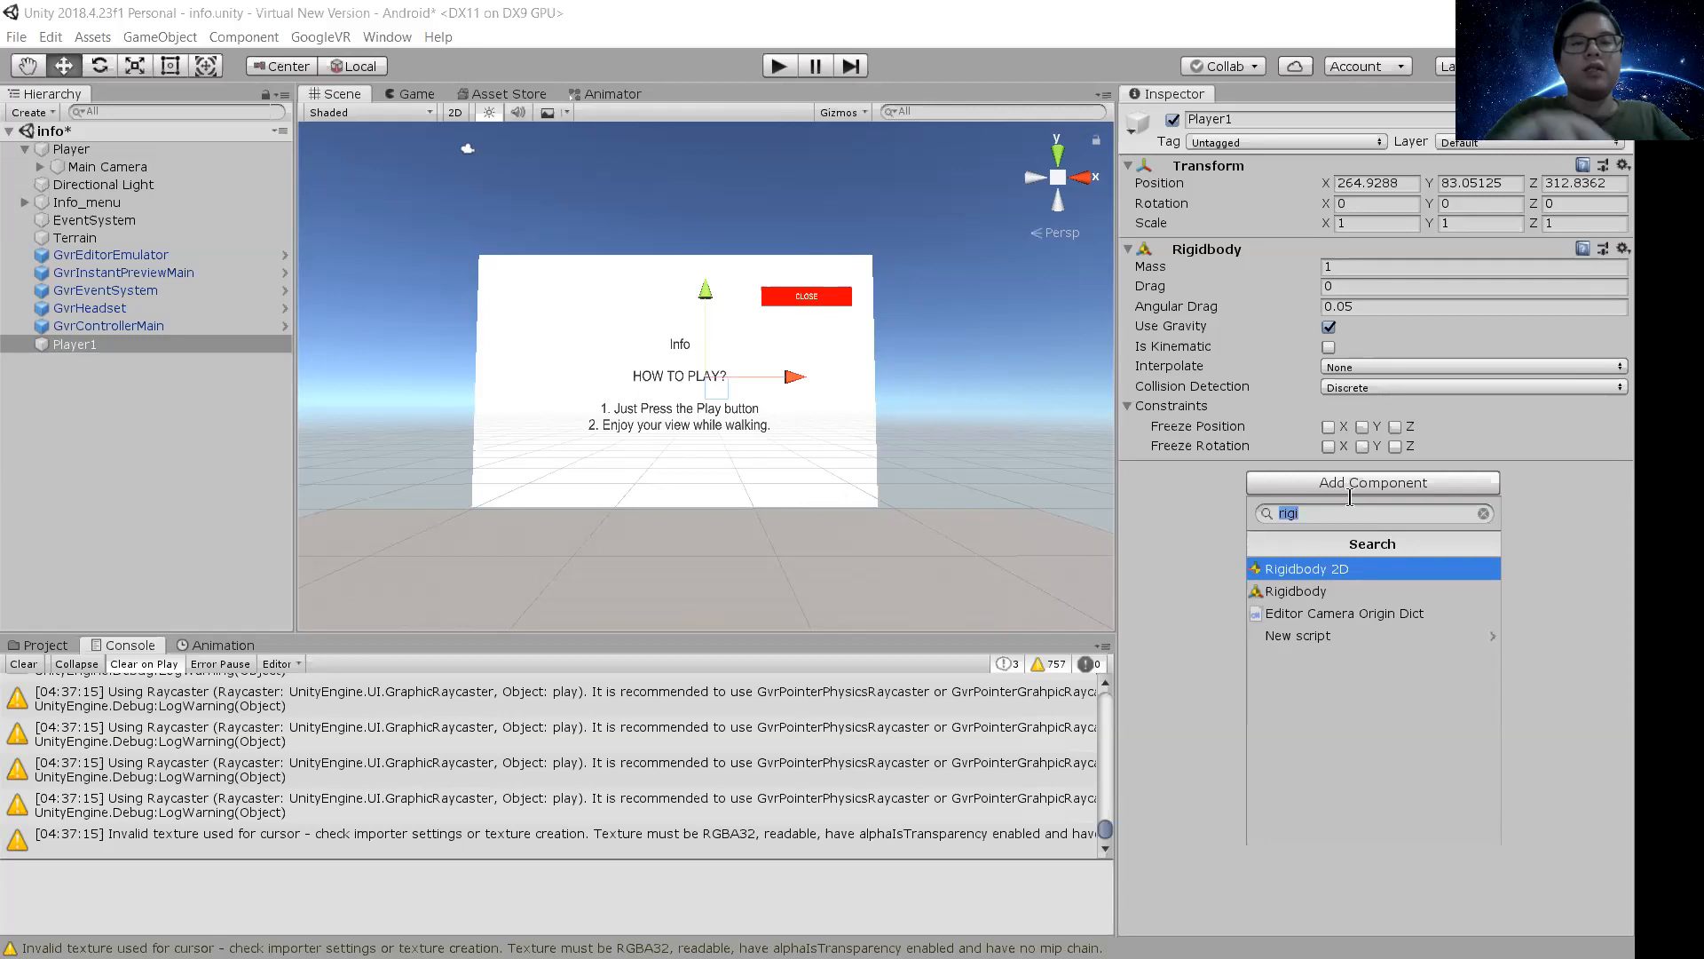
text(ch)
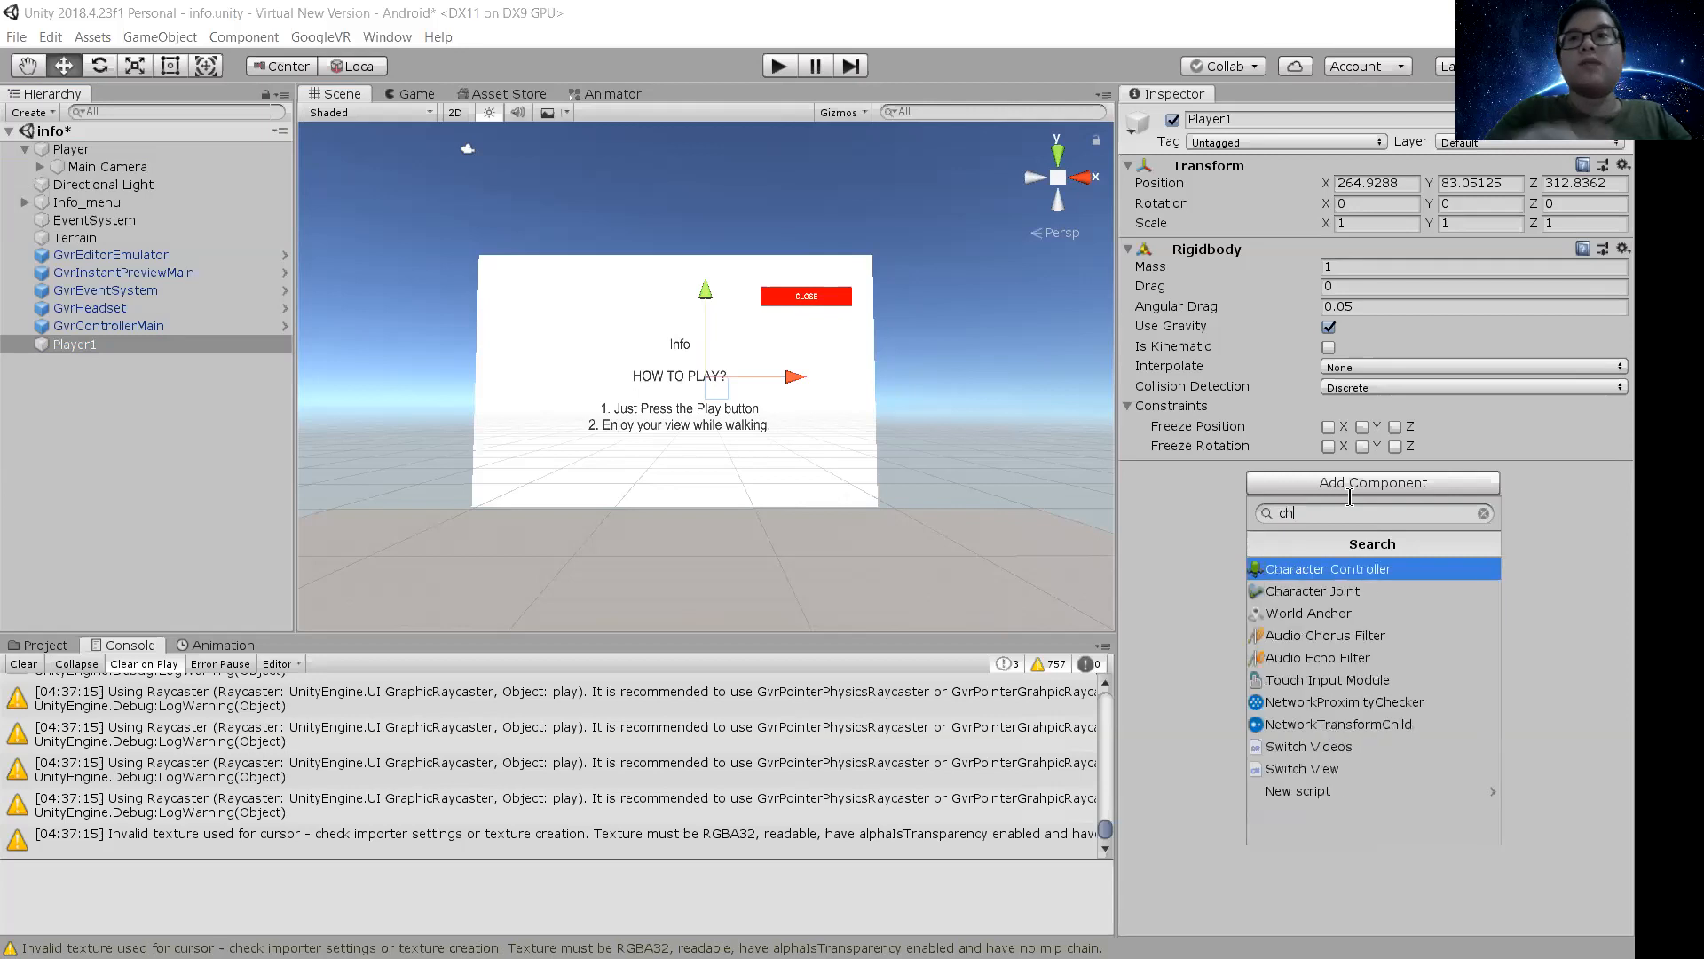
click(1355, 569)
Attach the Playerwalk script to Player1 as a component
click(1351, 648)
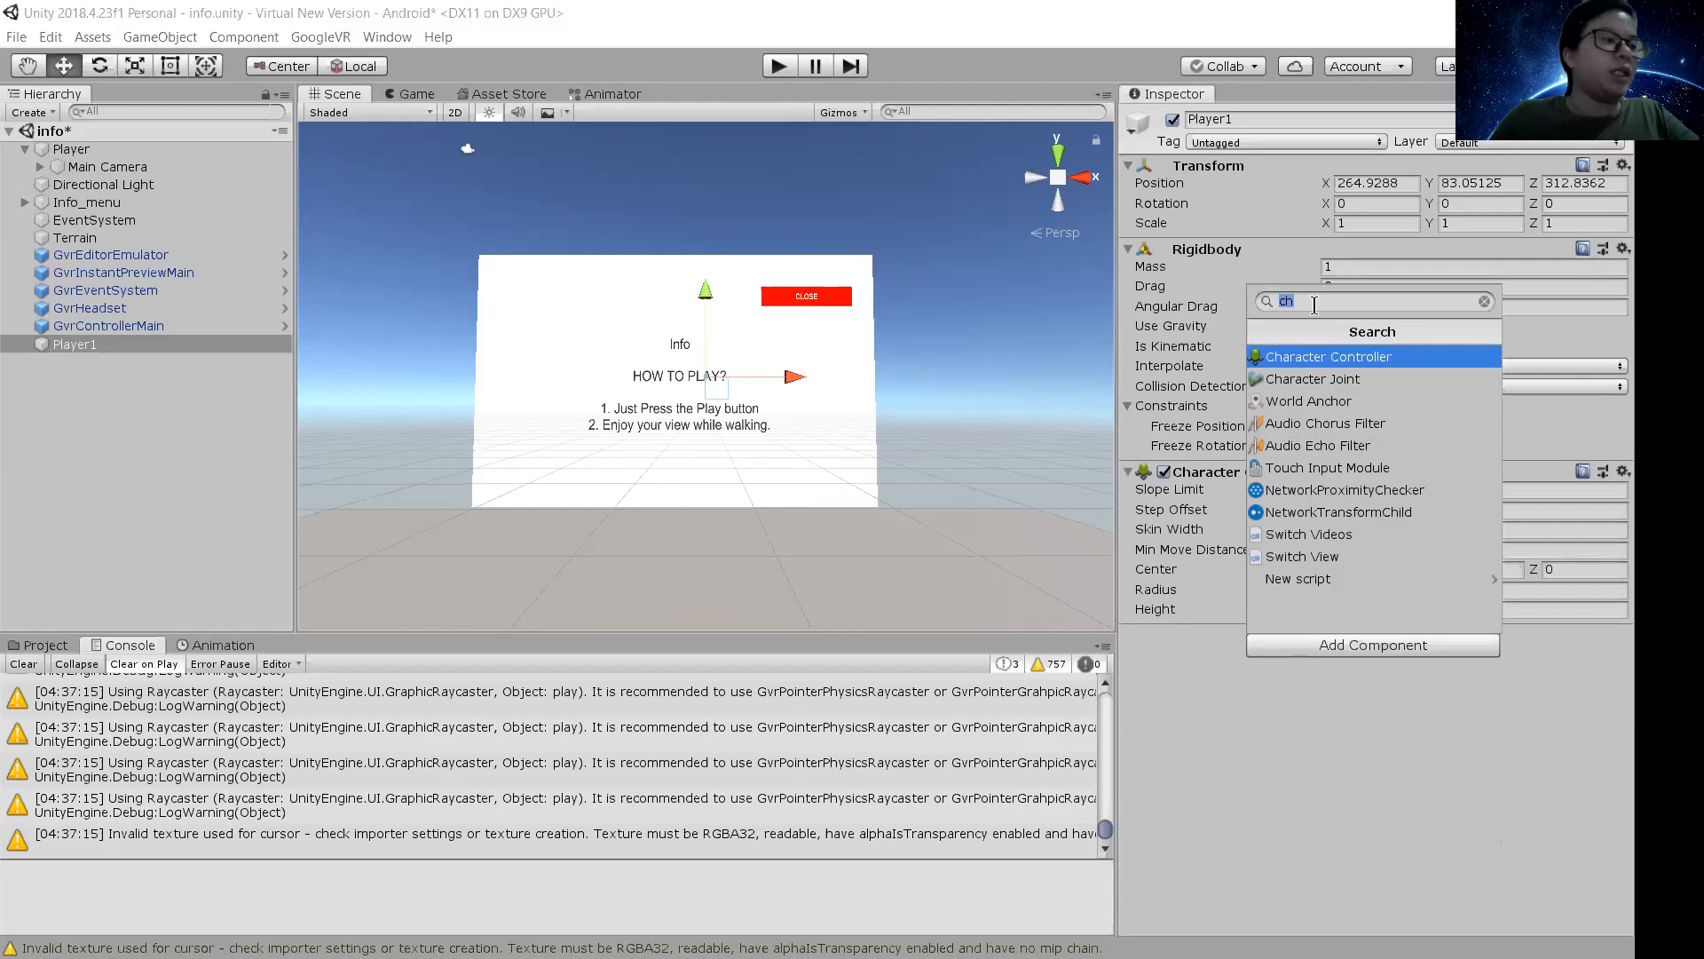
key(BackSpace)
text(pl)
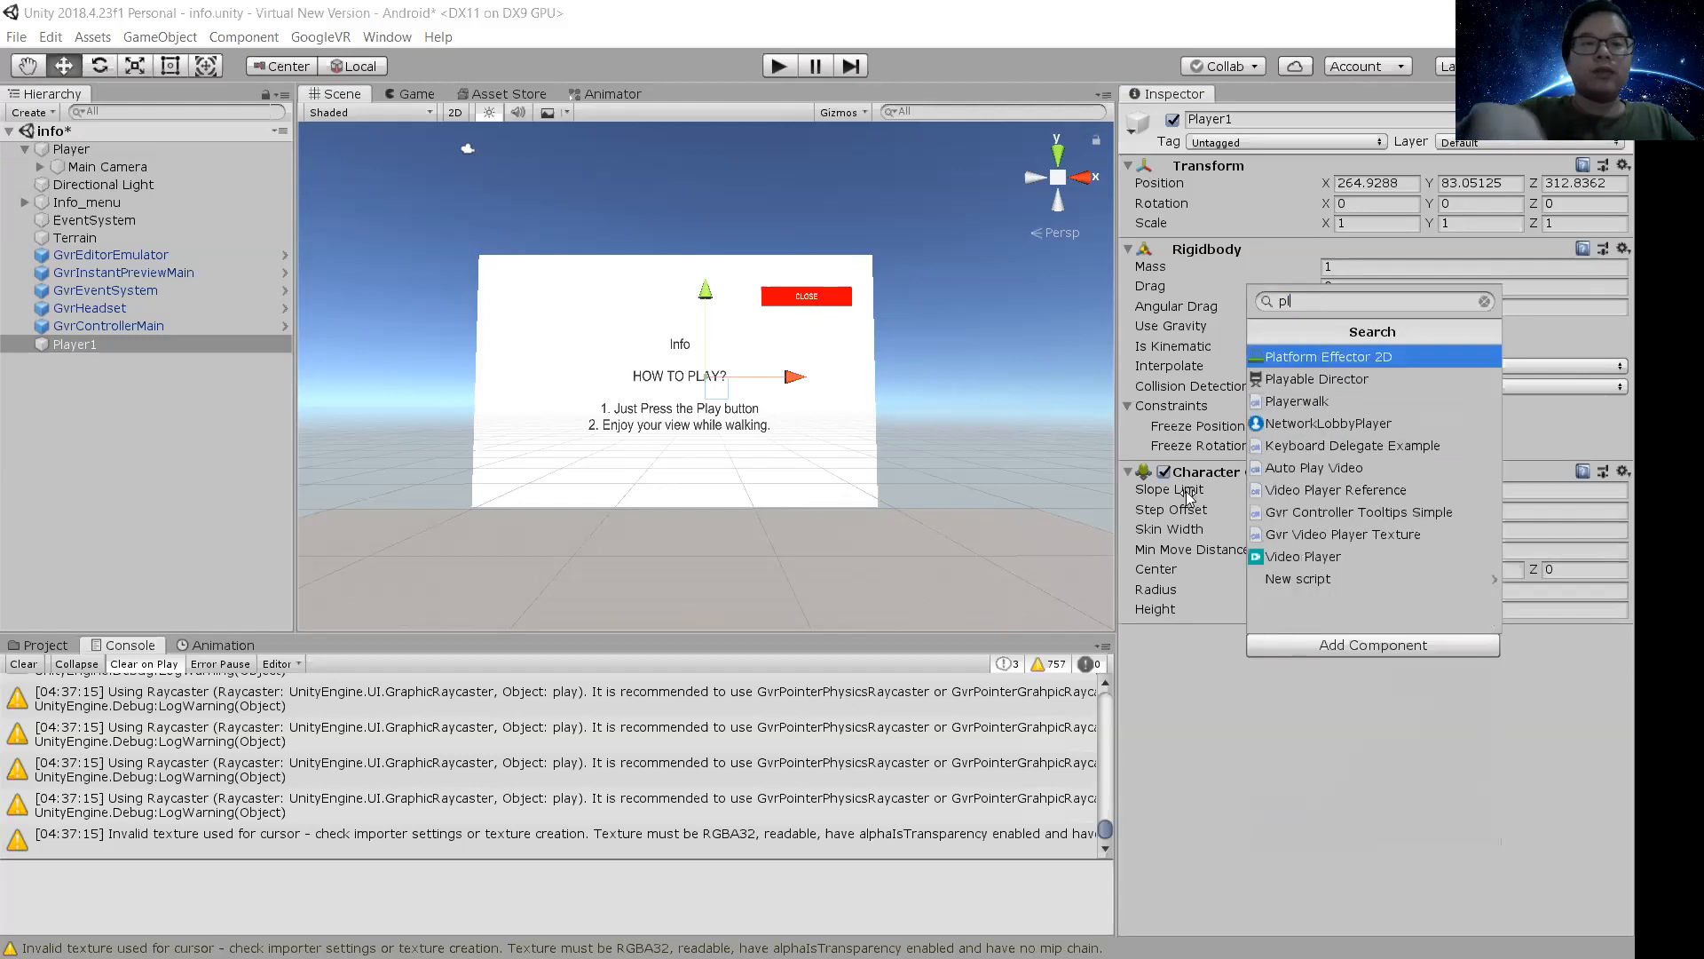
text(ayer)
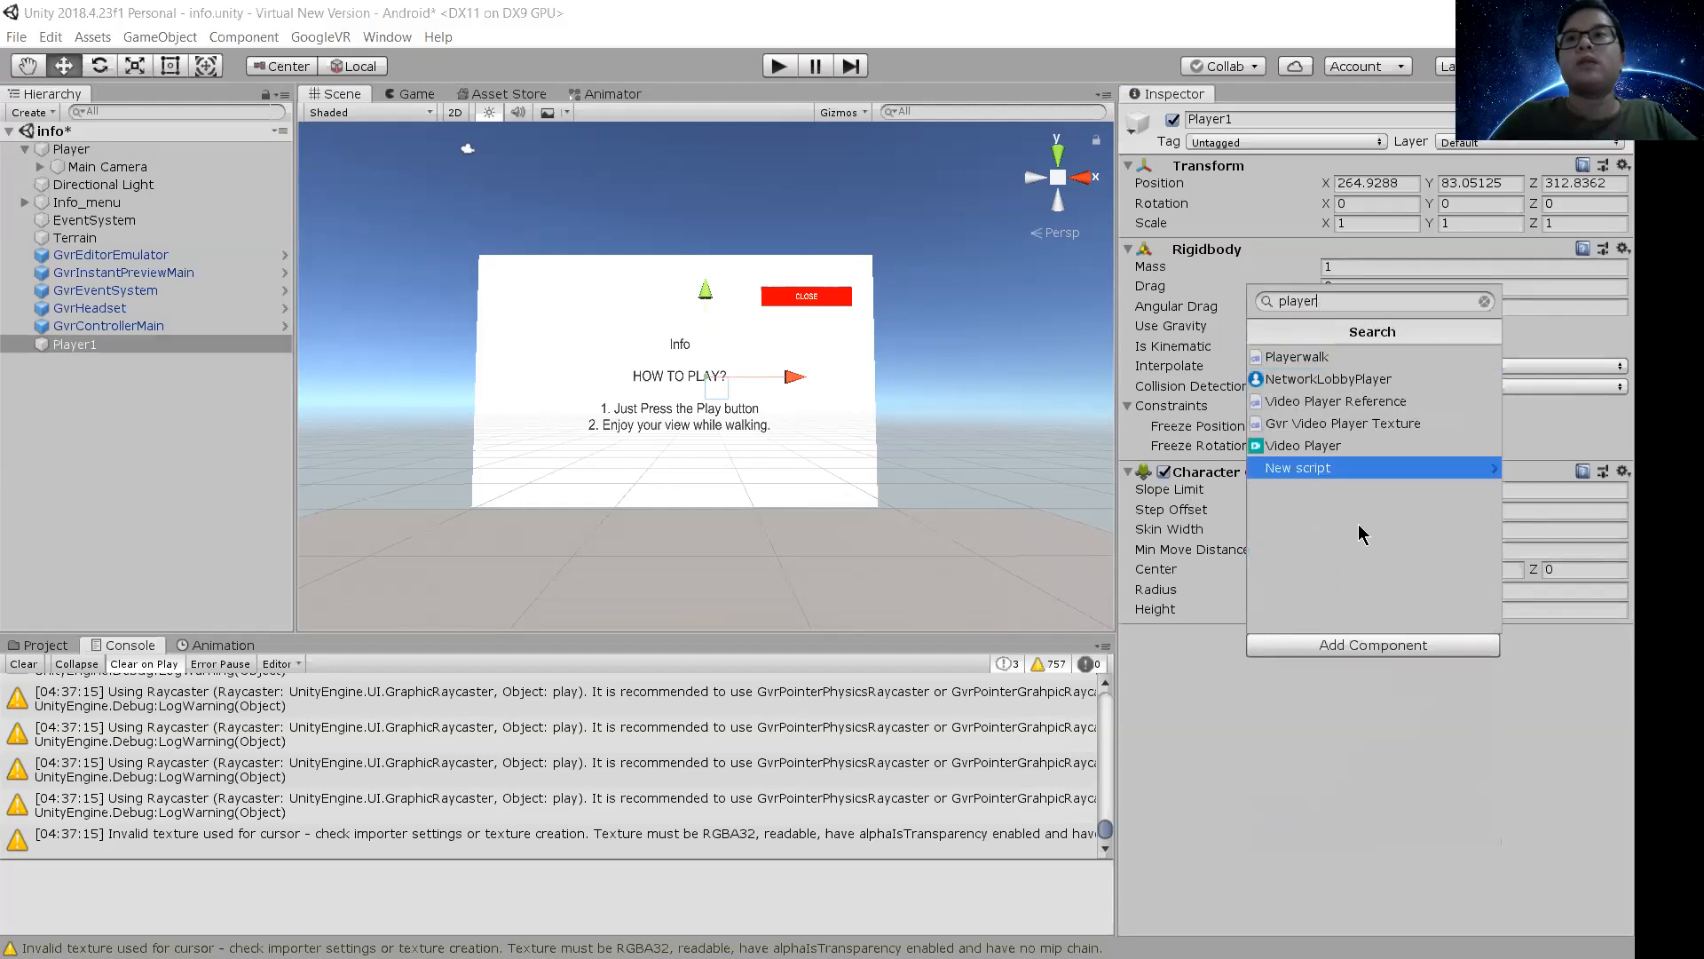
click(1296, 357)
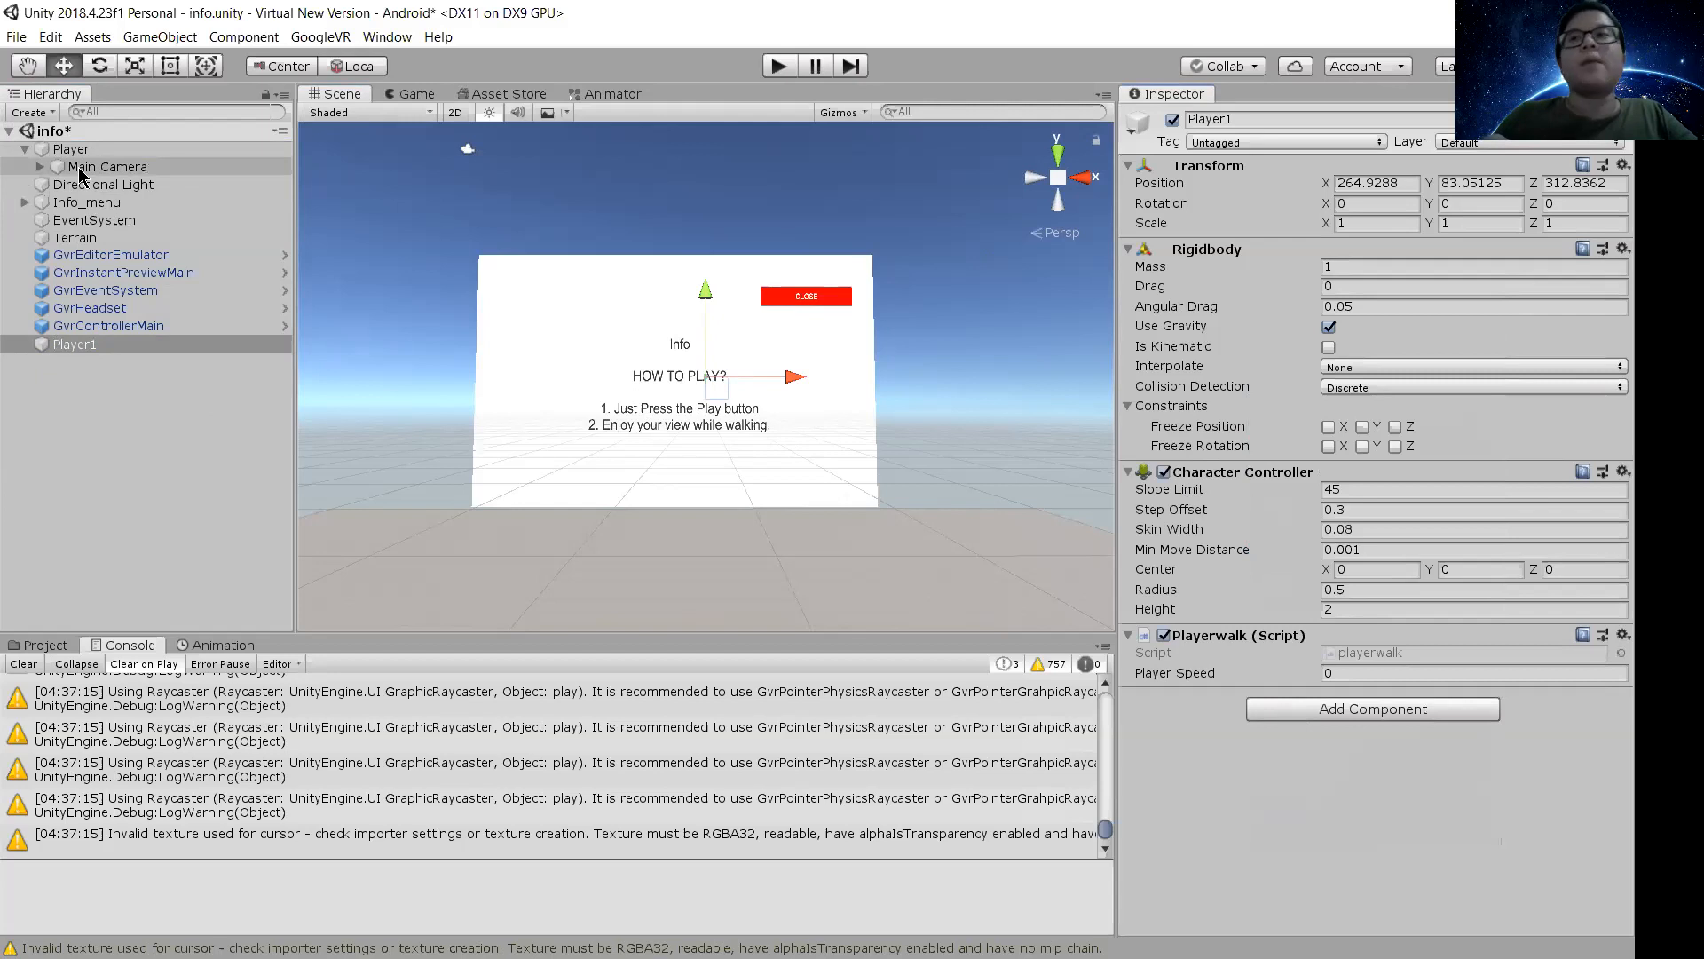
Delete the Player1 object from the scene
click(80, 350)
key(Delete)
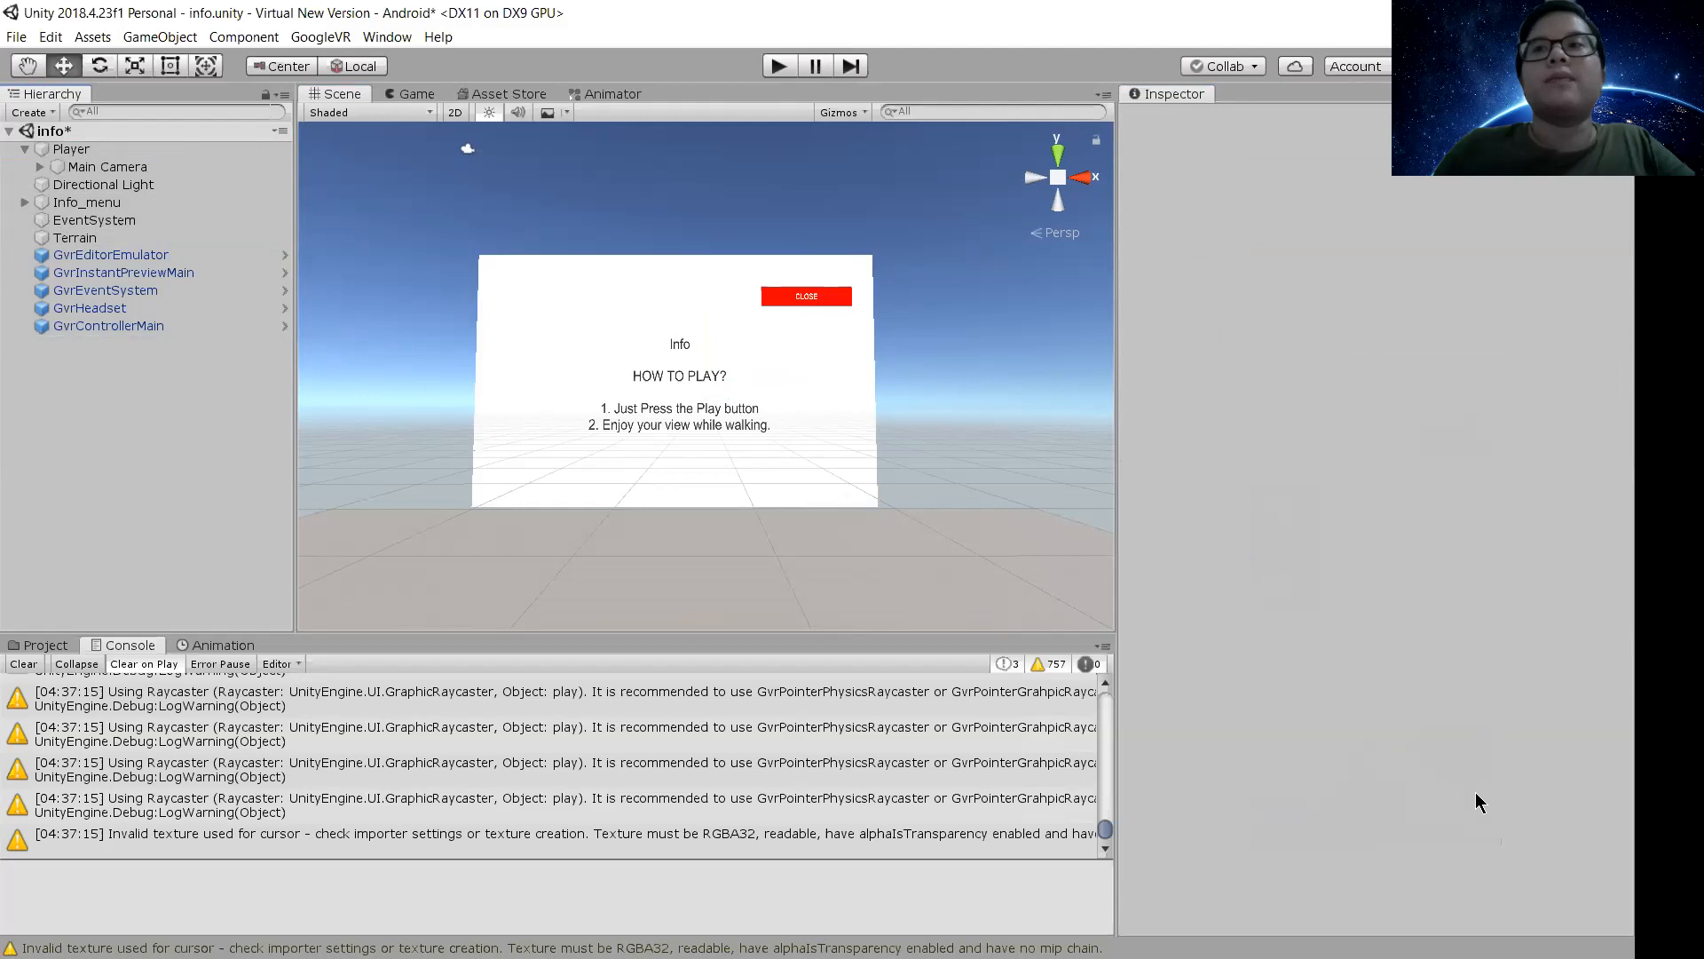
Examine the components of the red Close button on the info panel, leaving nothing selected at the end
click(771, 307)
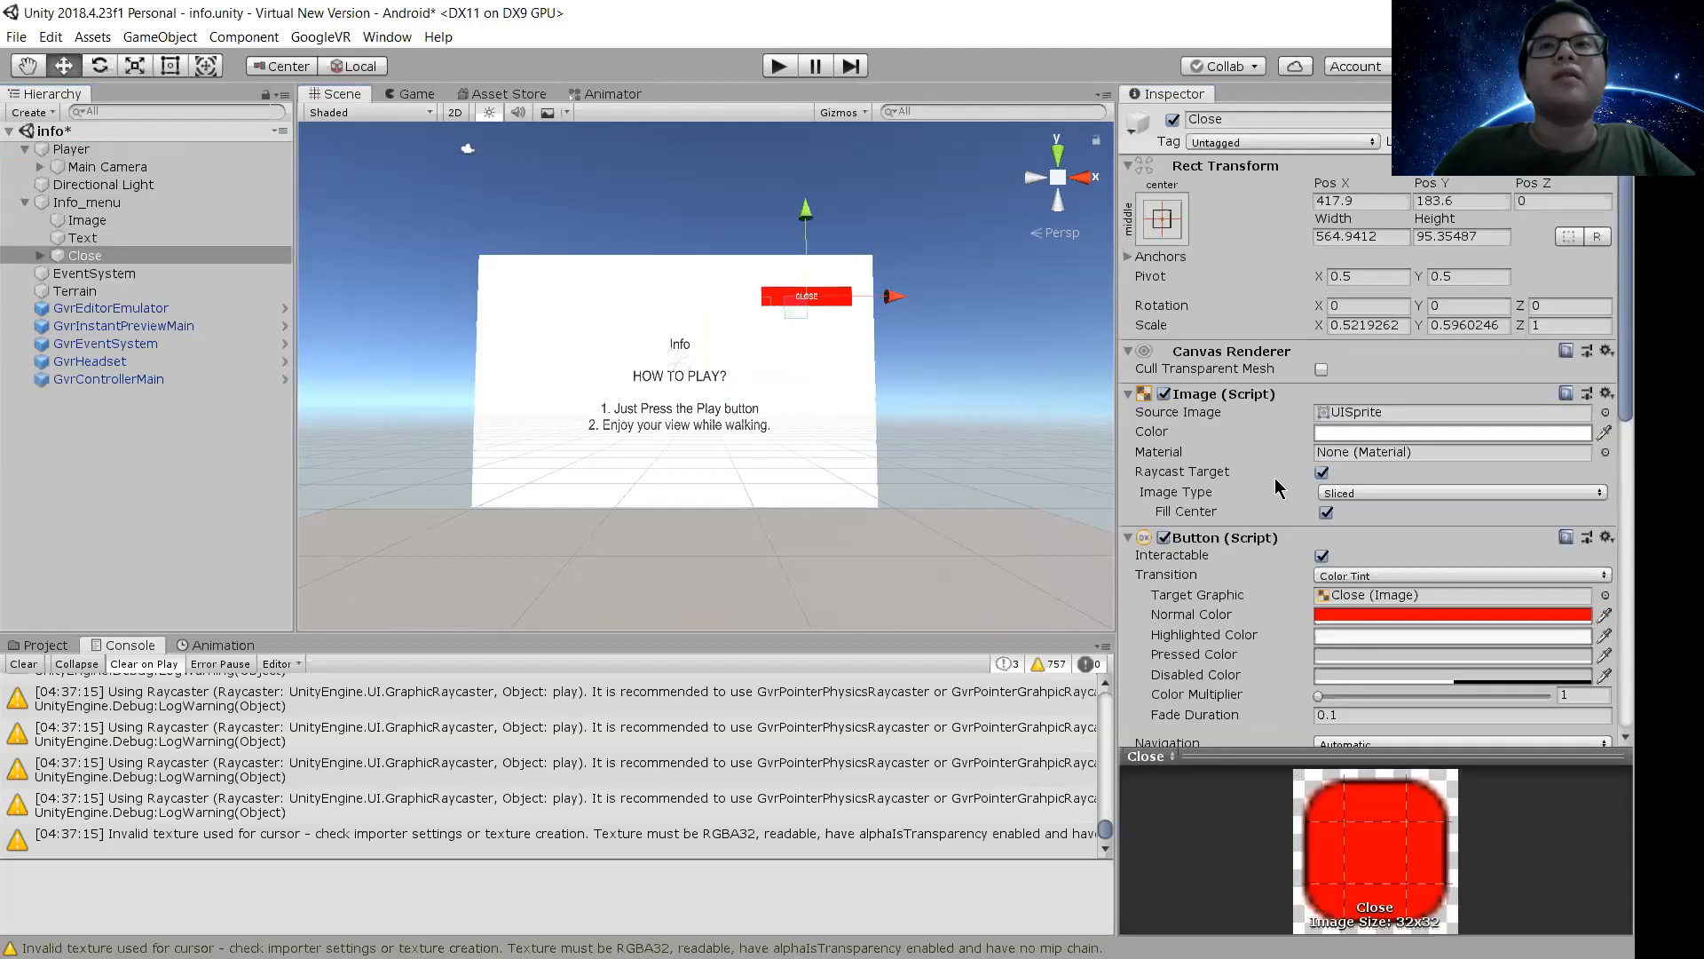
scroll(1273, 467, down, 5)
click(124, 455)
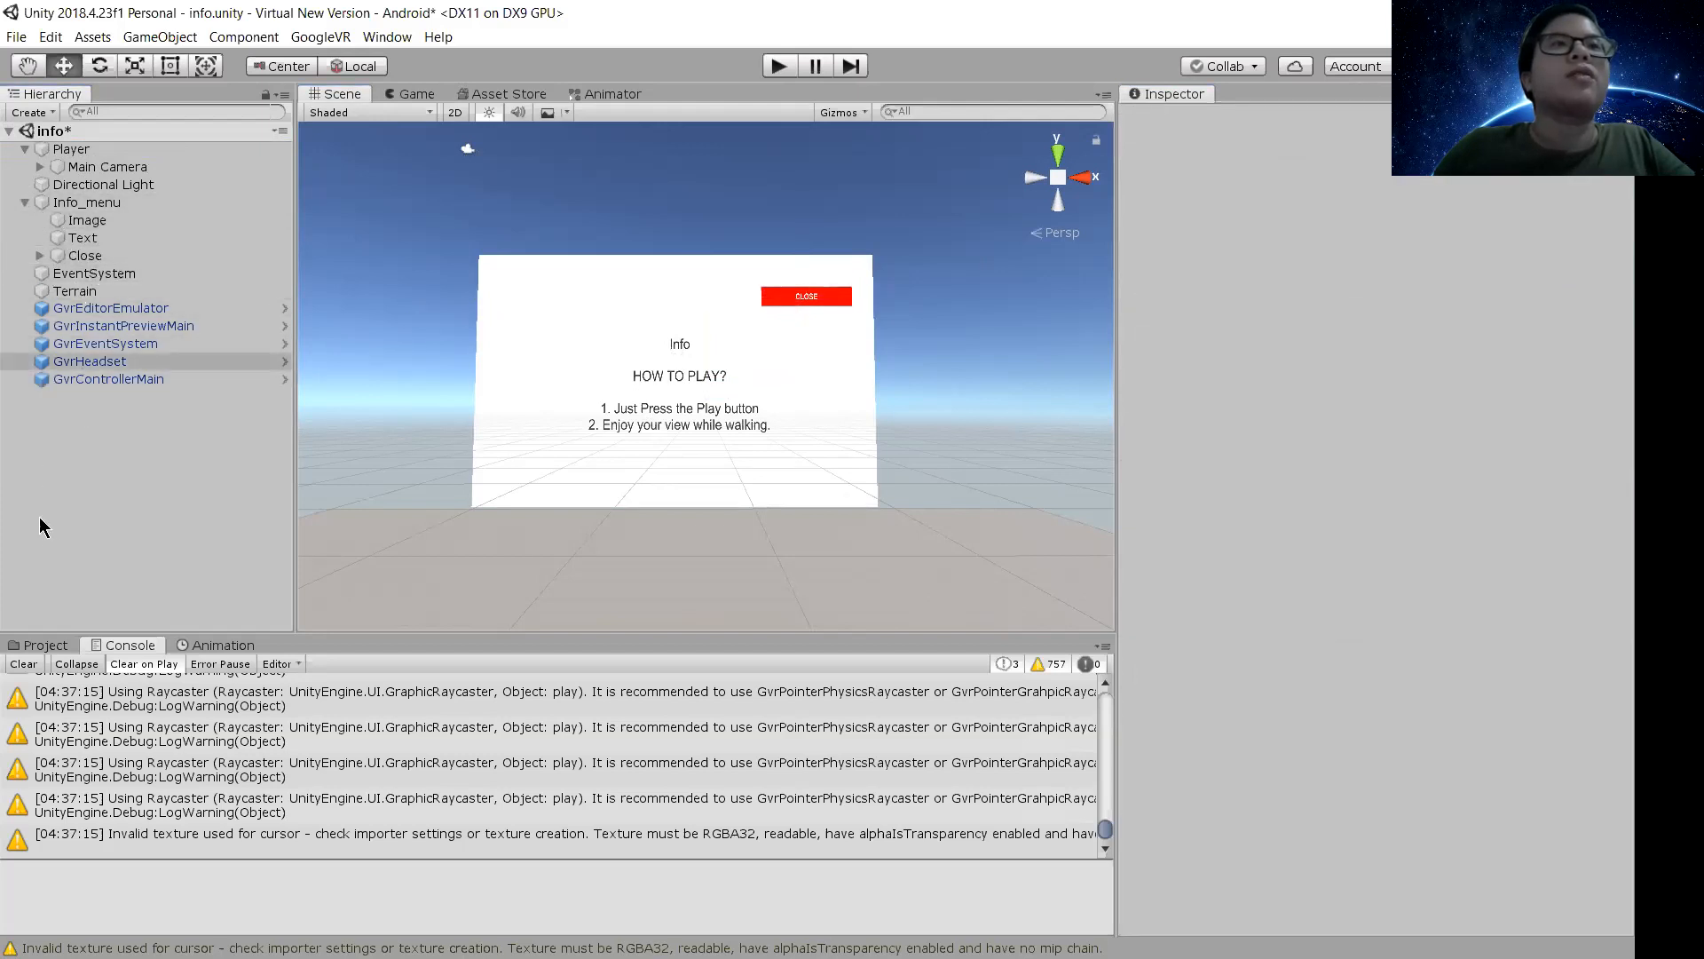
Create a UI Button and move it out of Info_menu to the root of the scene hierarchy
right_click(75, 468)
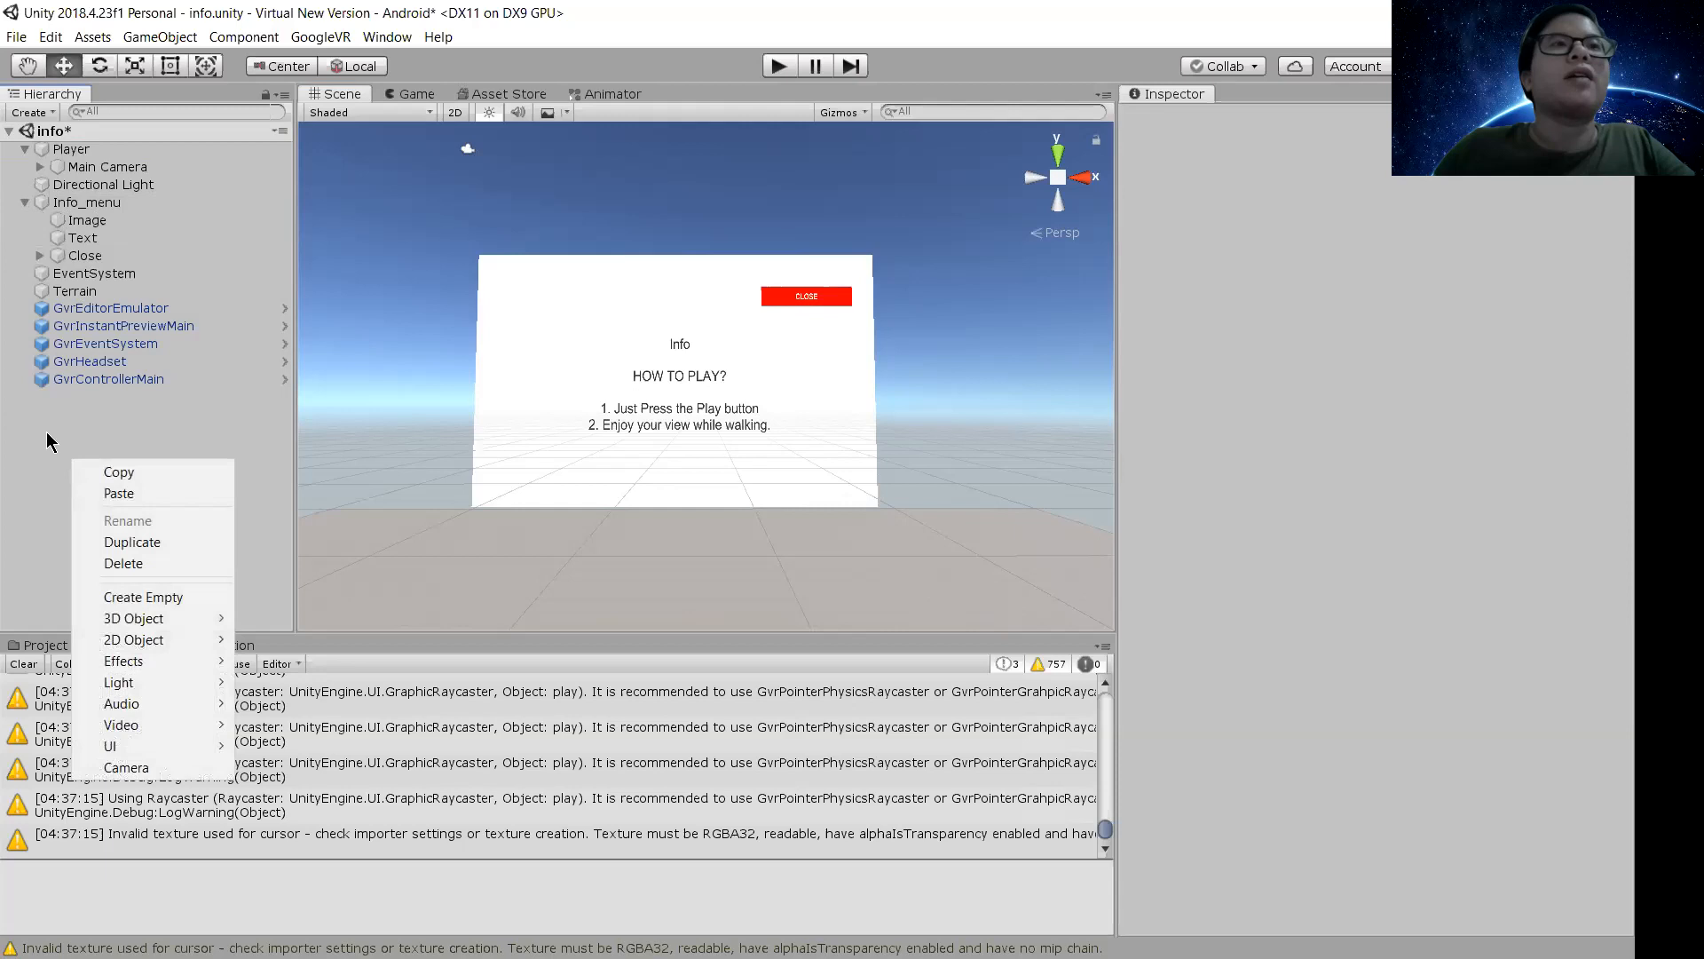
right_click(47, 442)
mouse_move(189, 726)
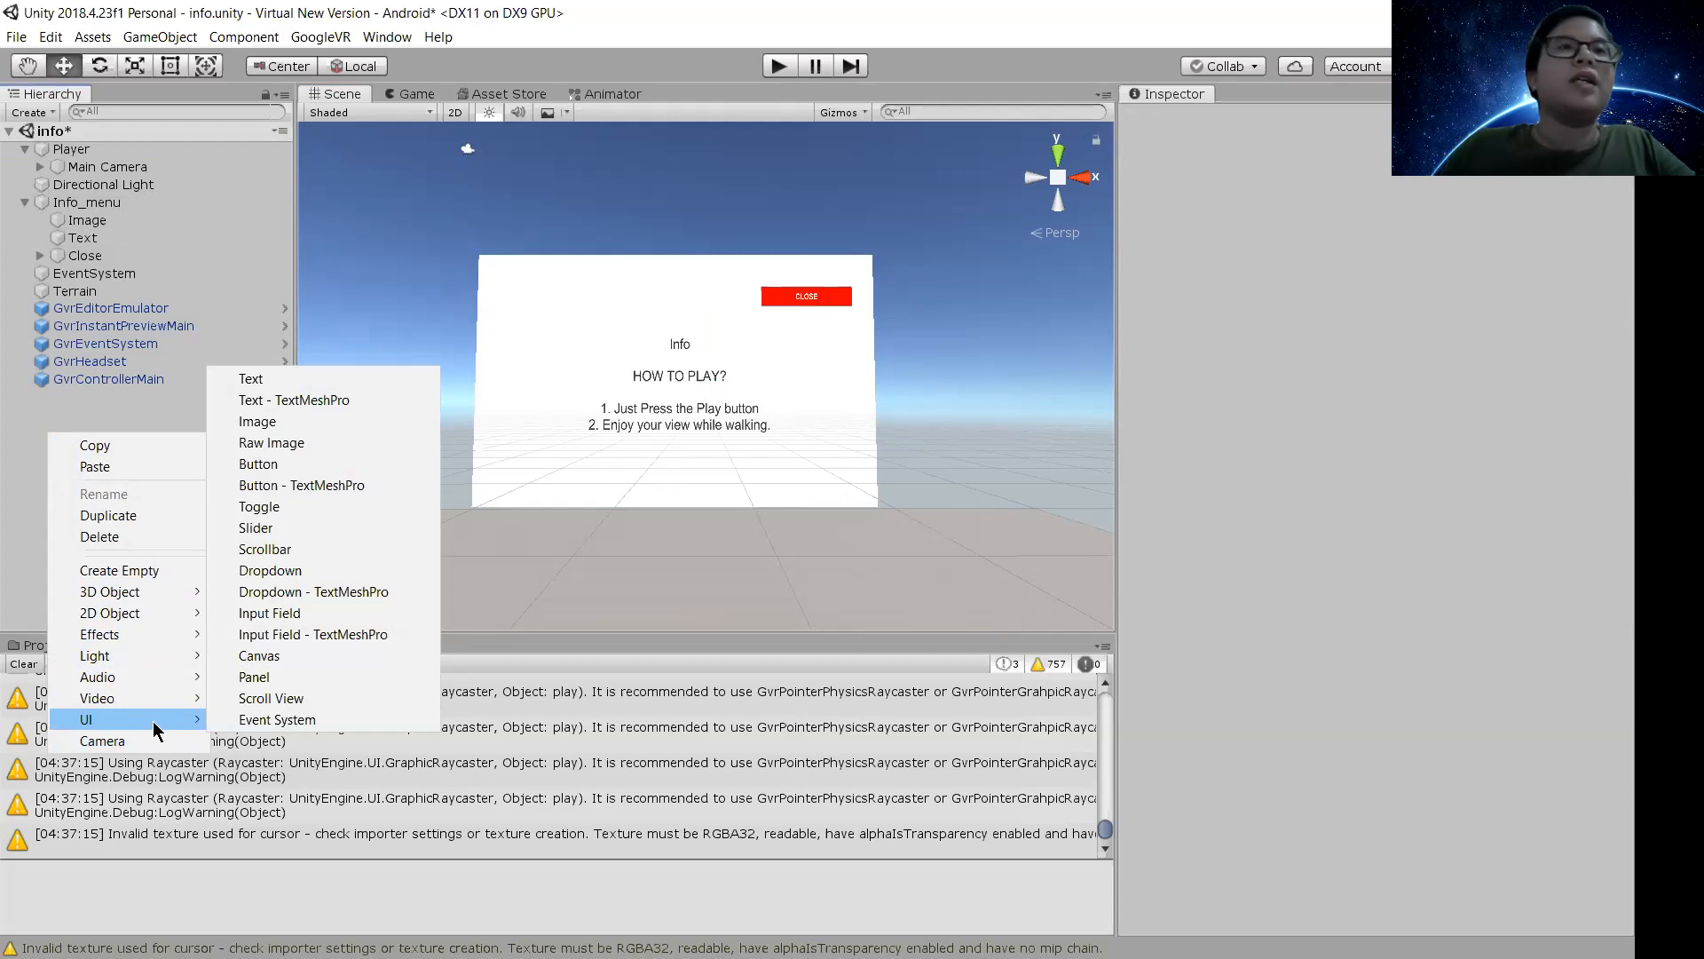
click(279, 468)
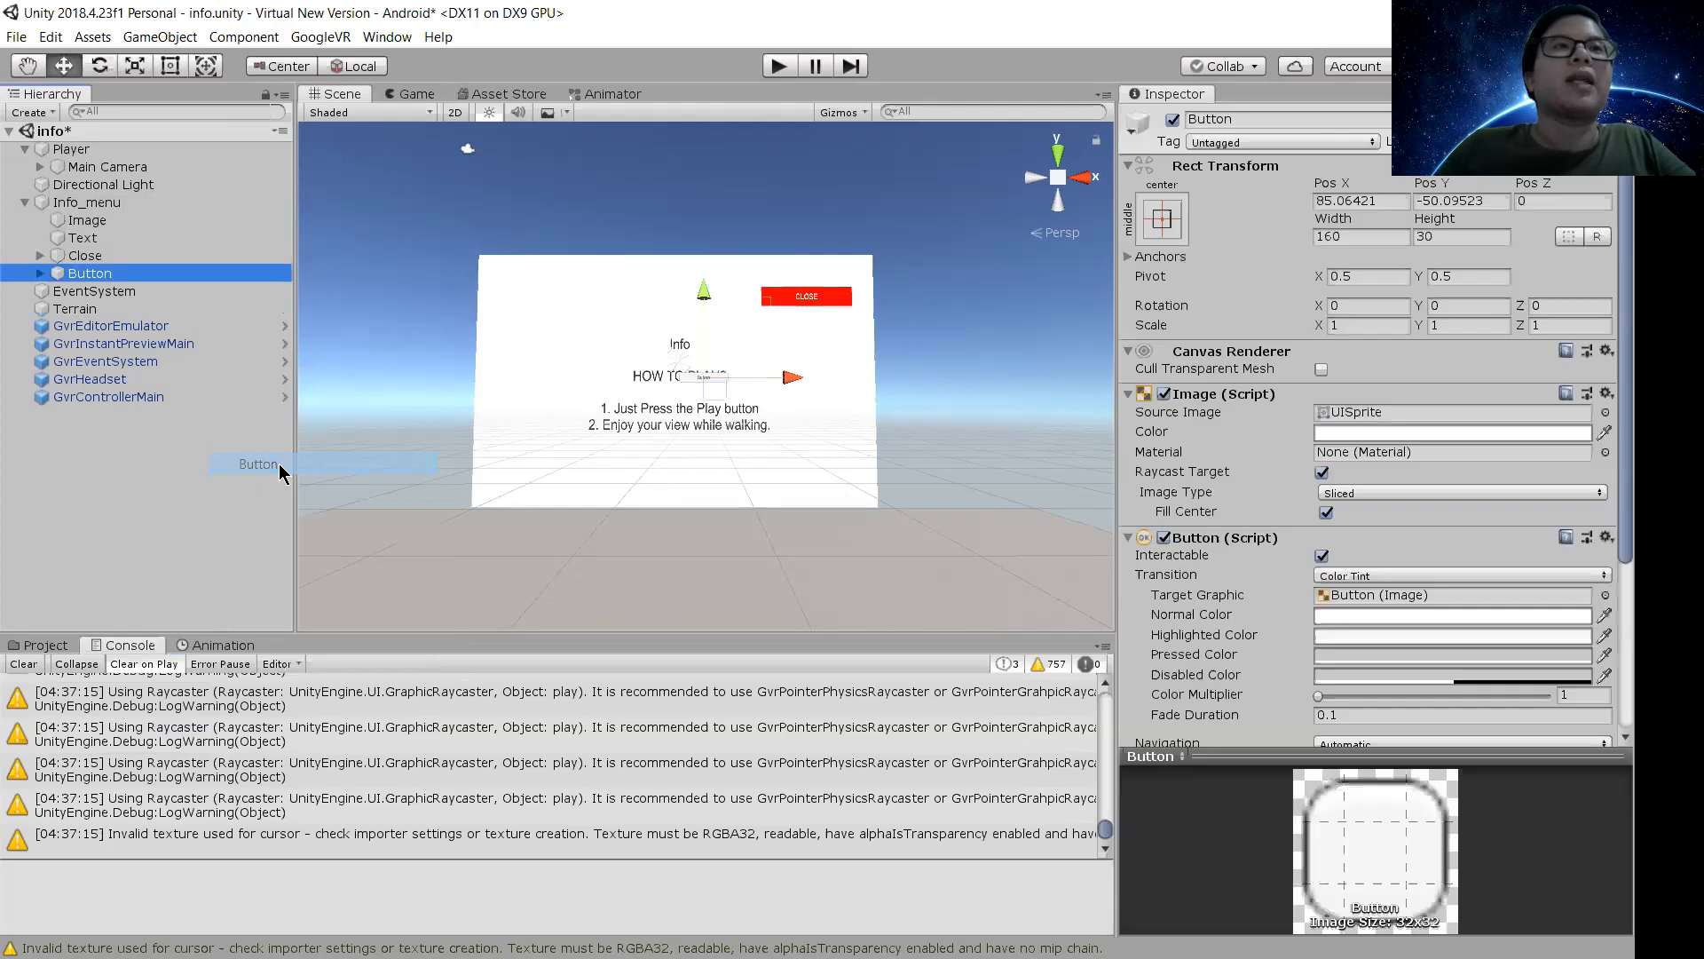
drag(71, 272, 245, 428)
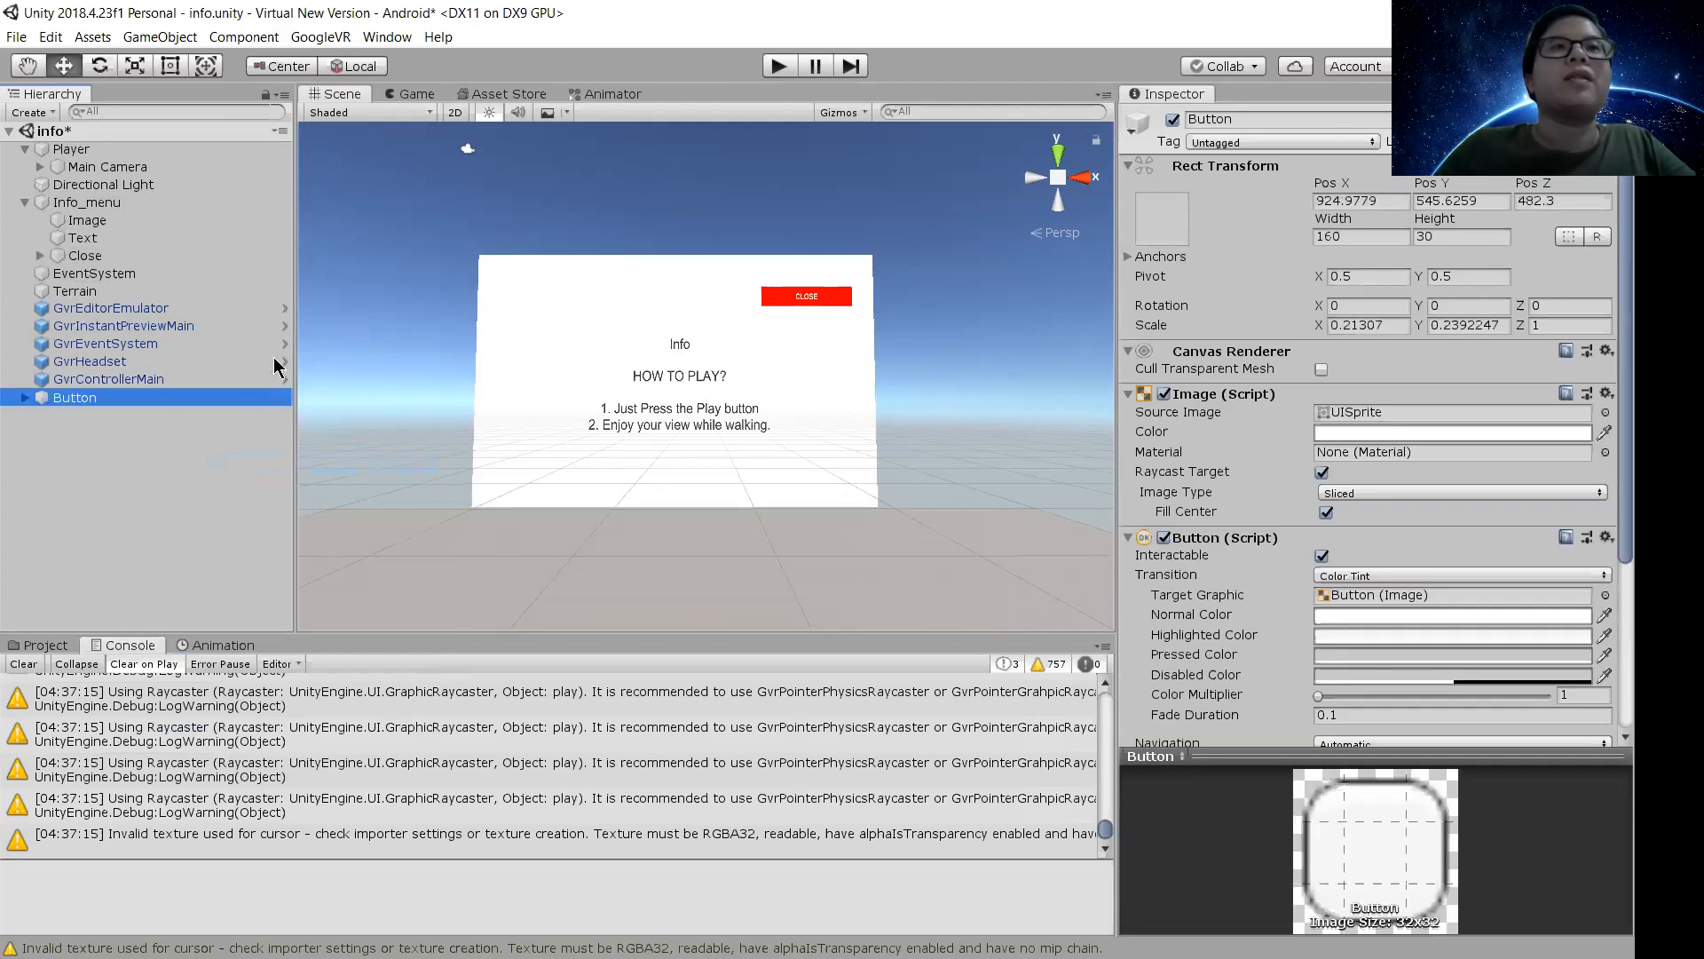
Set the new Button's X, Y and Z position to 0
scroll(775, 378, down, 5)
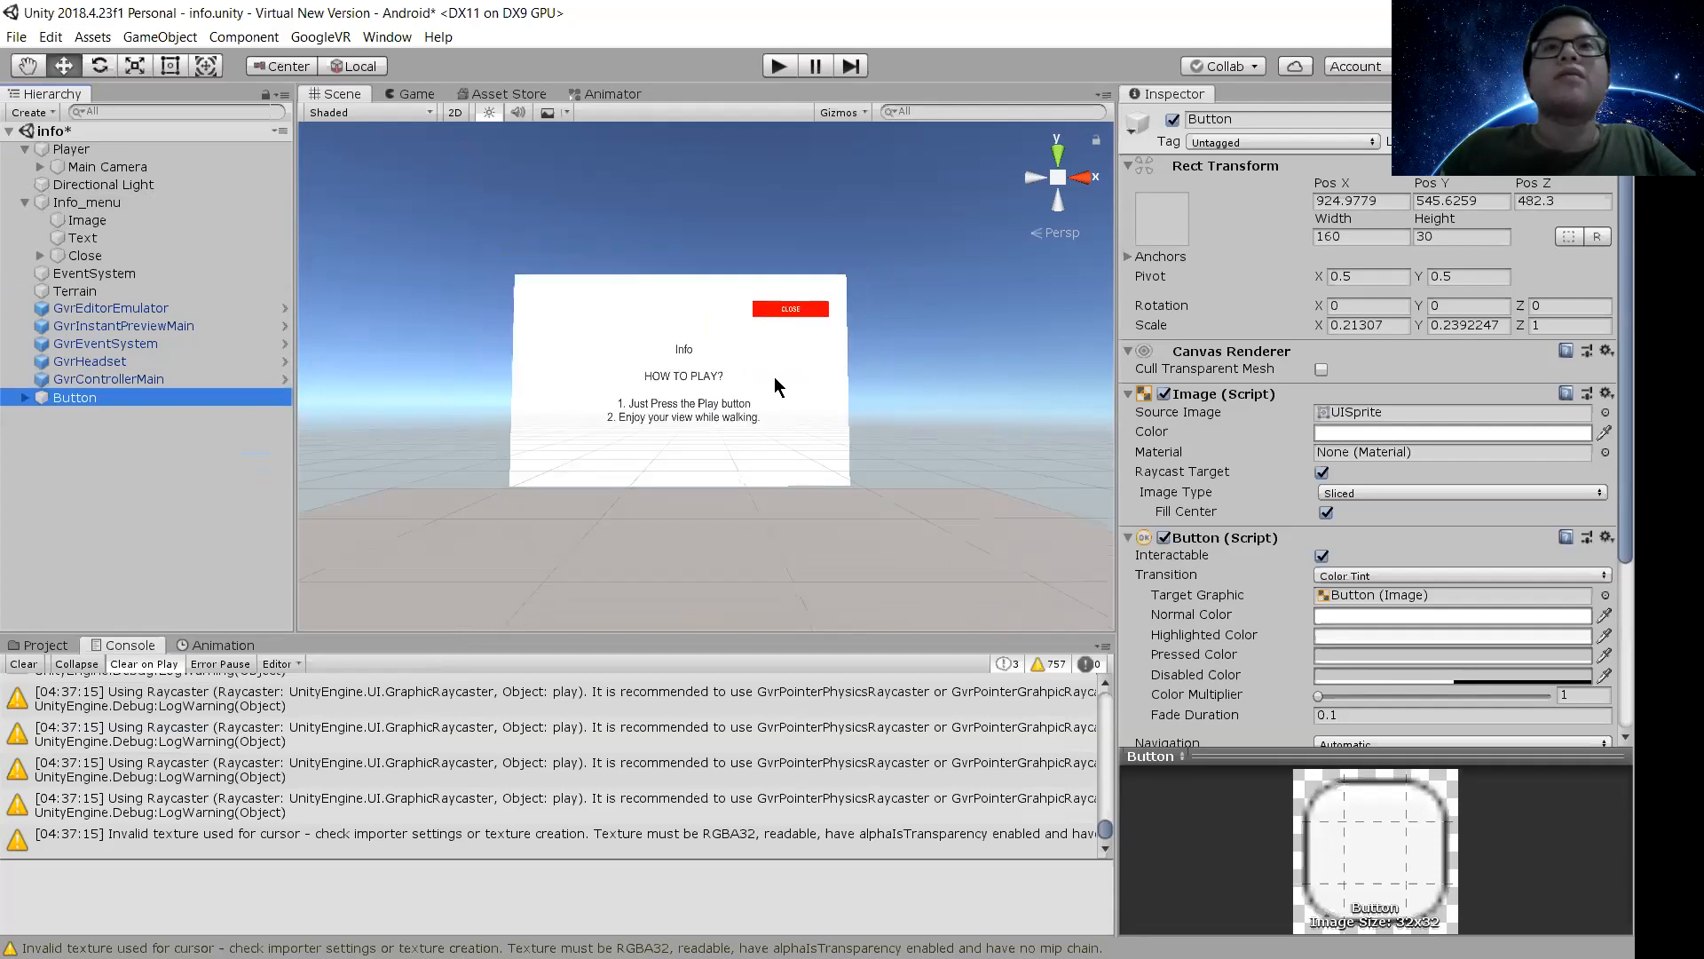
scroll(772, 374, down, 2)
right_drag(806, 490, 814, 421)
right_drag(847, 533, 809, 640)
key(w)
right_drag(753, 575, 819, 543)
scroll(723, 580, up, 4)
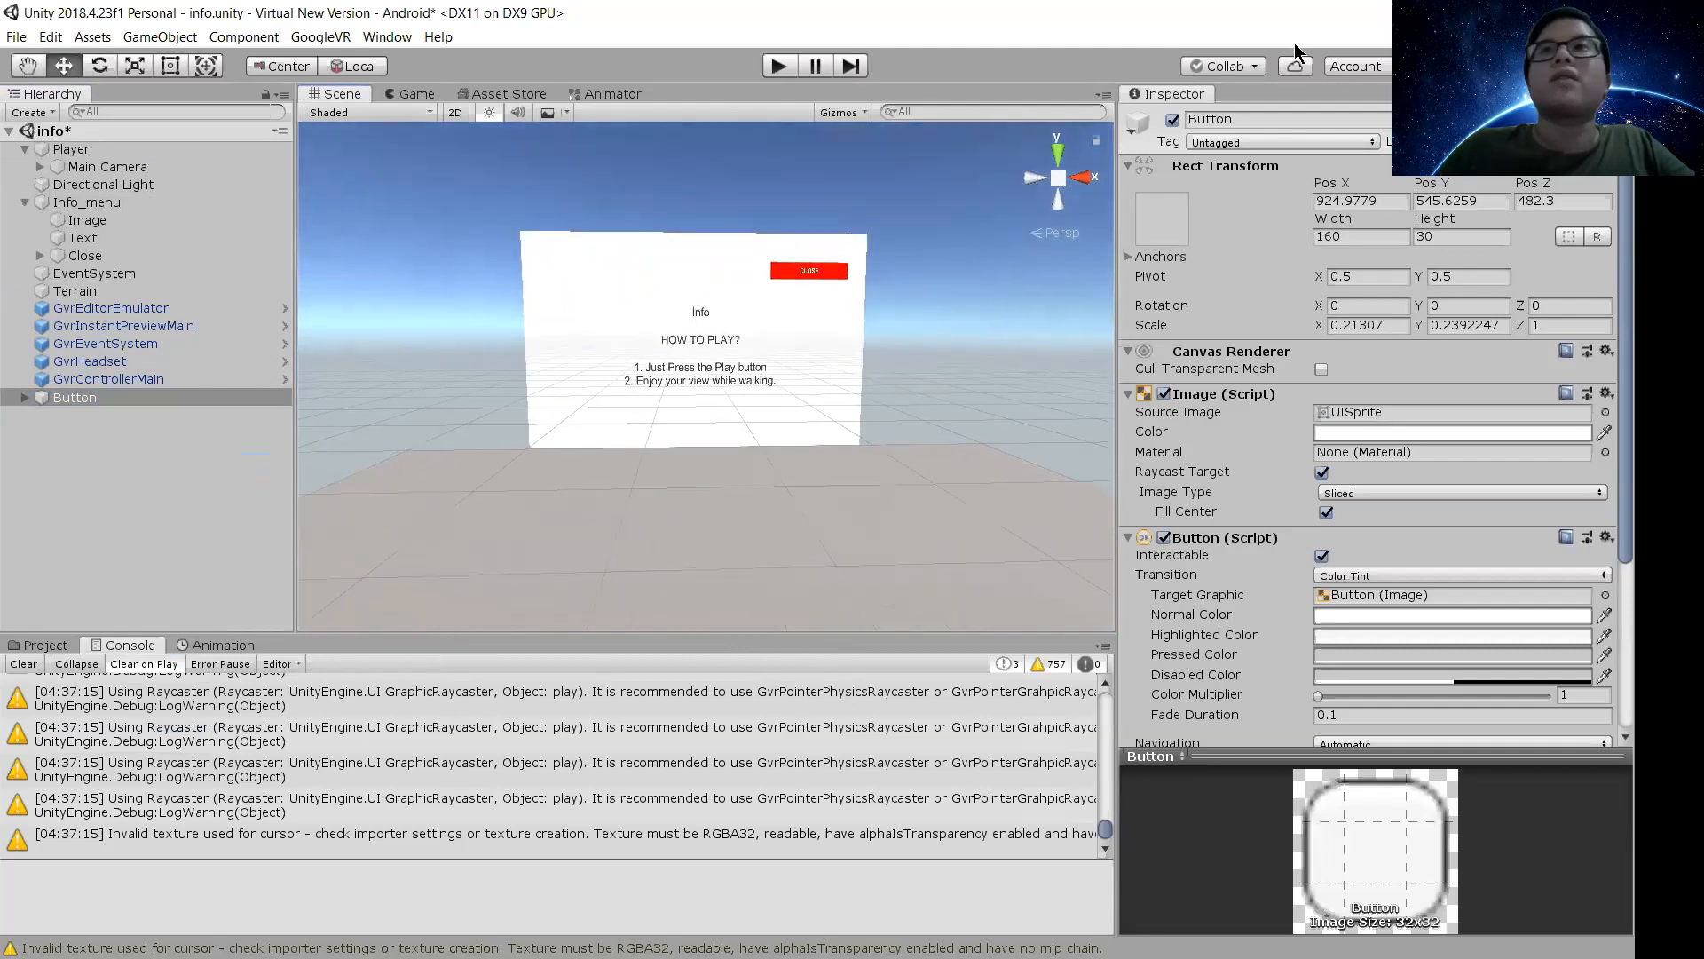
click(1390, 200)
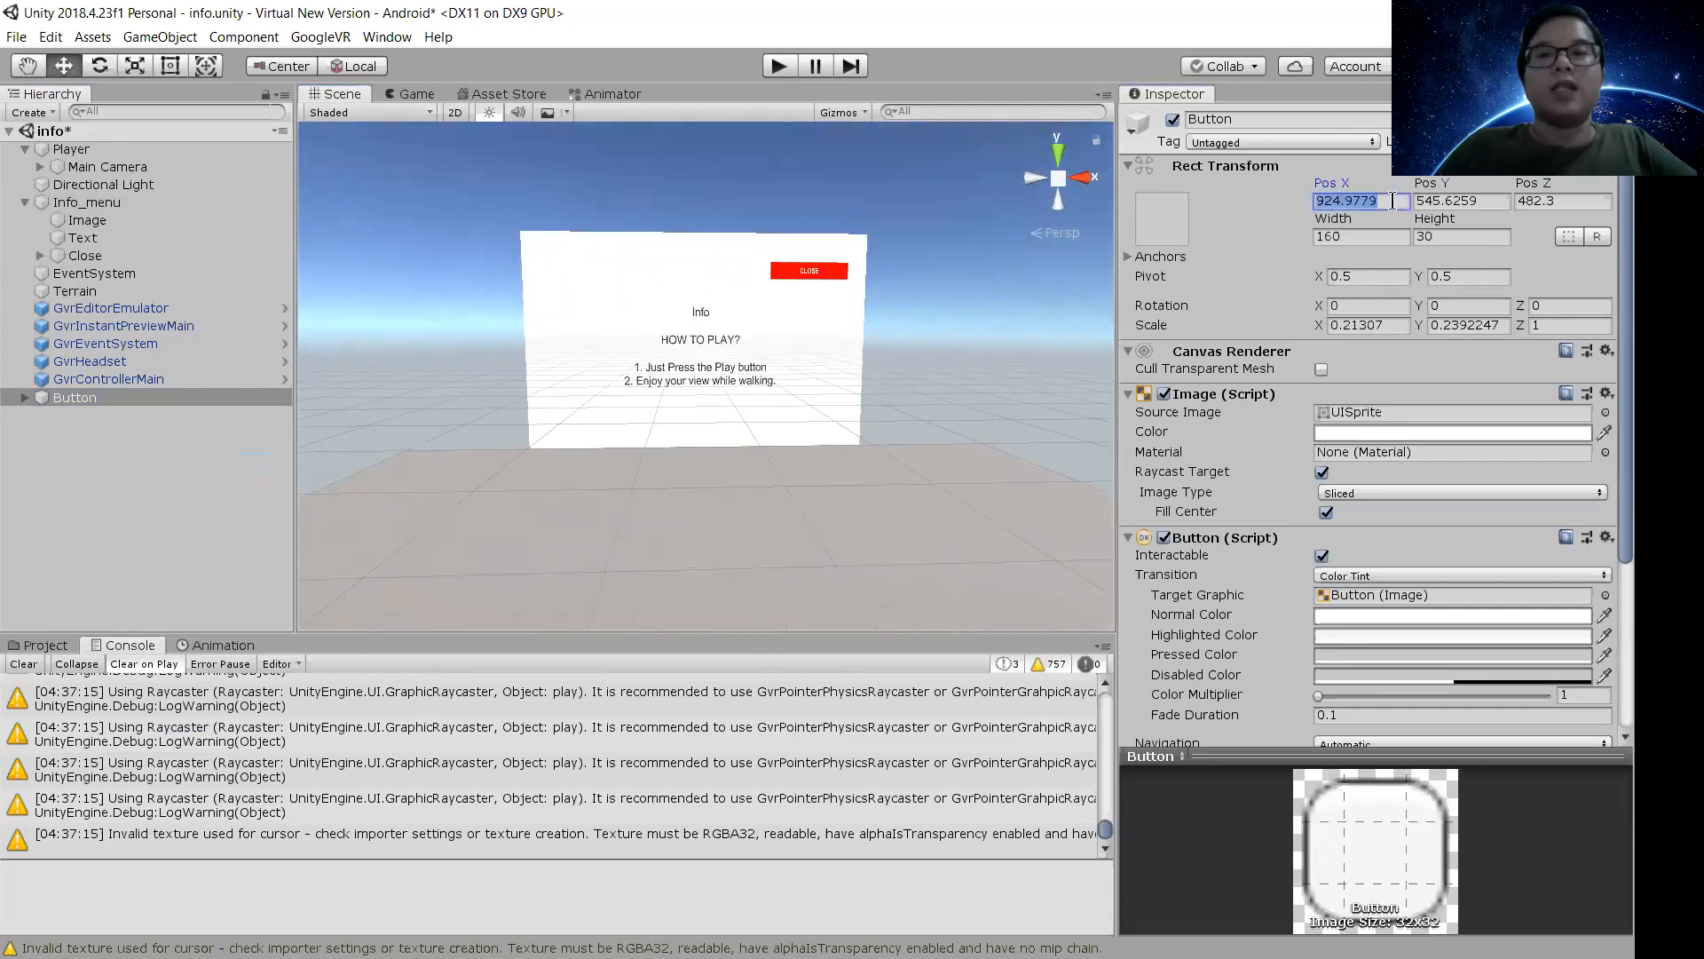
text(0)
click(1447, 200)
text(0)
click(1549, 201)
text(0)
Move the Button to the current scene view and shift it along X beside the info panel, to about 349.5
alt+drag(973, 455, 868, 445)
alt+drag(622, 502, 671, 433)
click(149, 38)
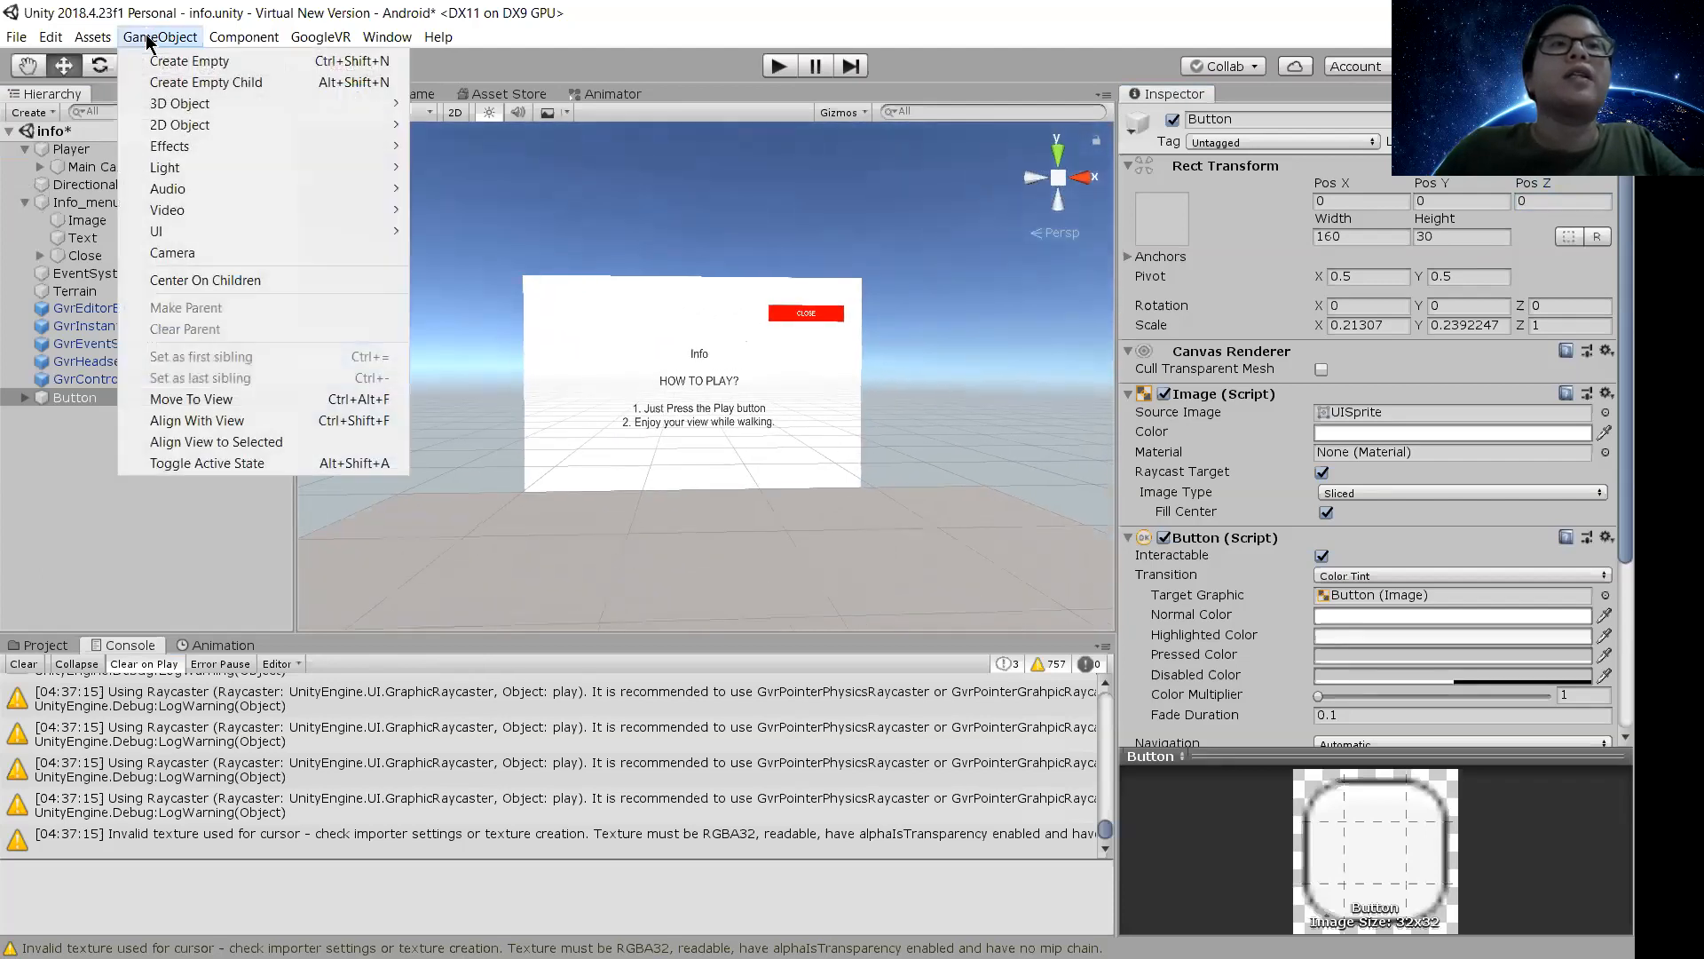
click(204, 400)
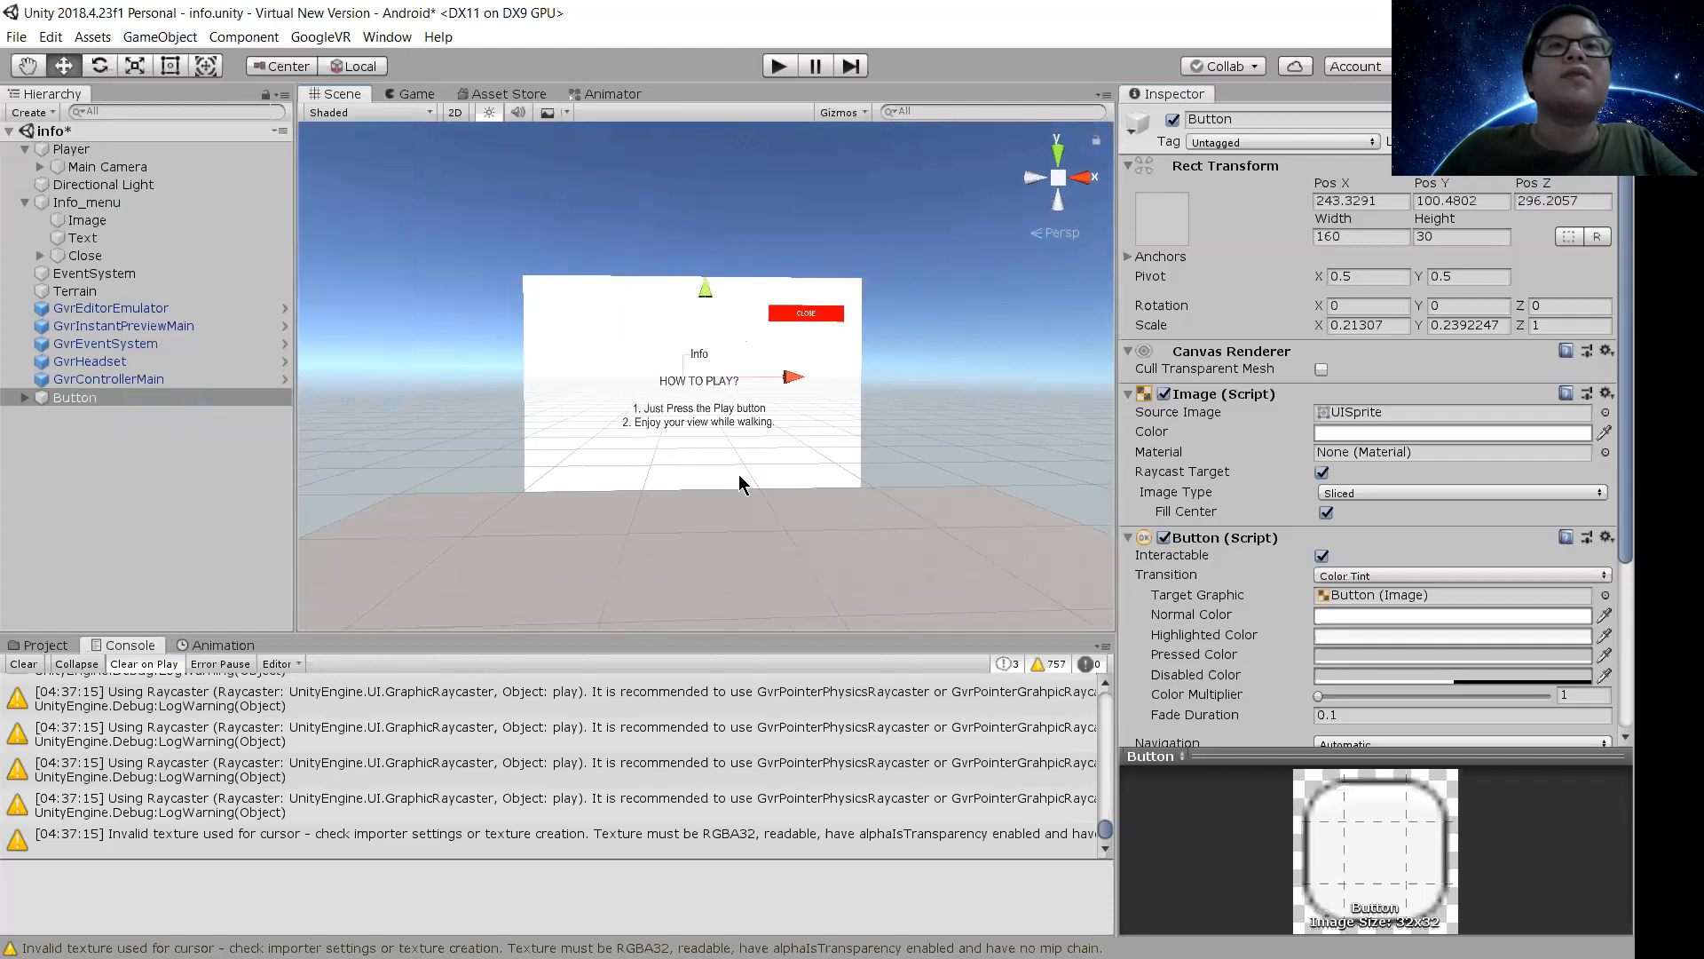
alt+drag(652, 523, 789, 533)
right_drag(788, 531, 821, 531)
scroll(742, 526, down, 3)
drag(522, 376, 710, 395)
Set the Button's width and height to 1 and deselect it
click(1358, 236)
right_drag(951, 435, 847, 426)
click(1353, 235)
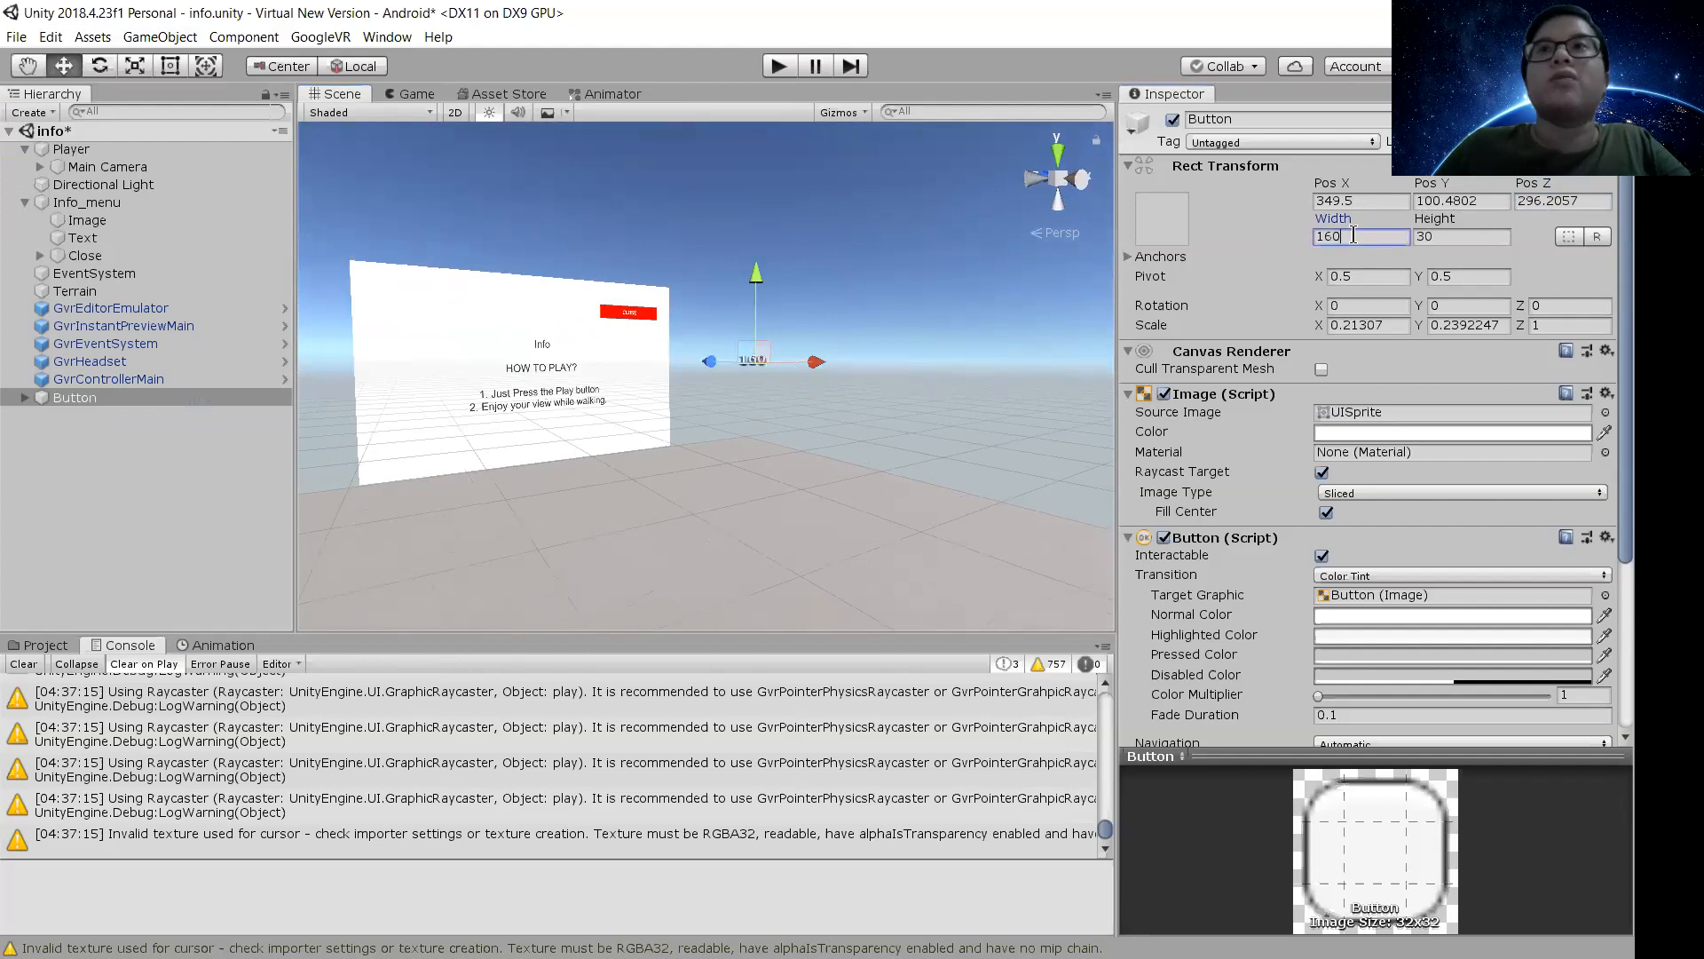
text(1)
click(1420, 236)
text(1)
click(142, 430)
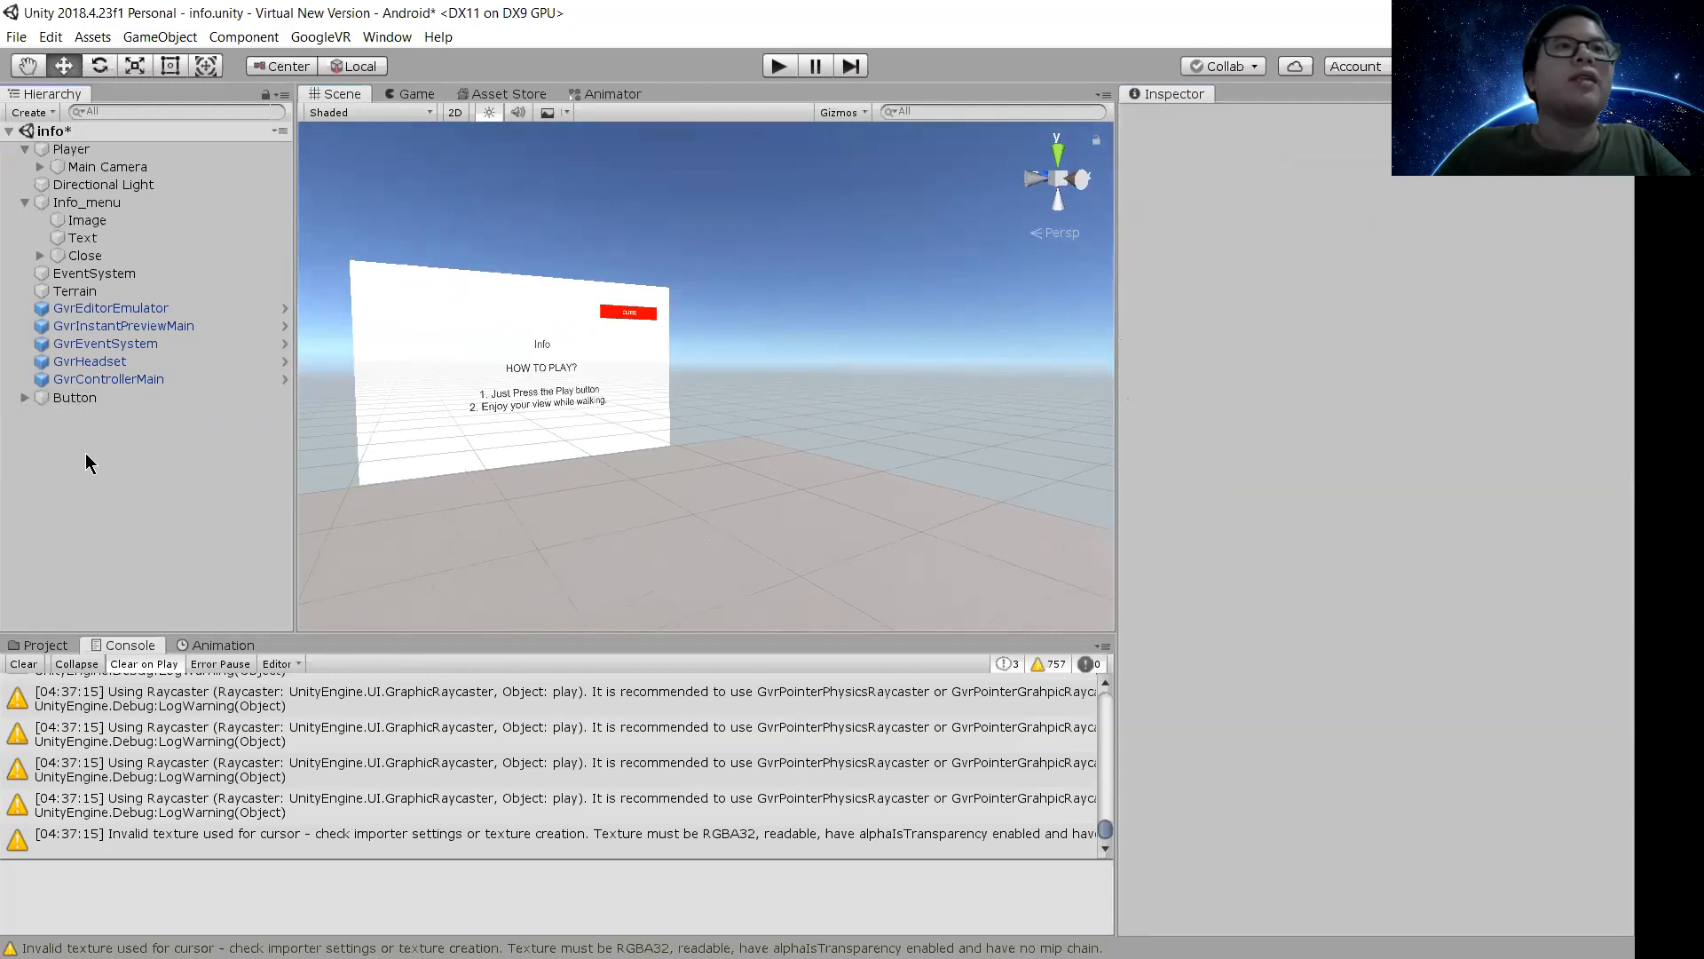
Create a UI Canvas and make the Button its child
right_click(85, 453)
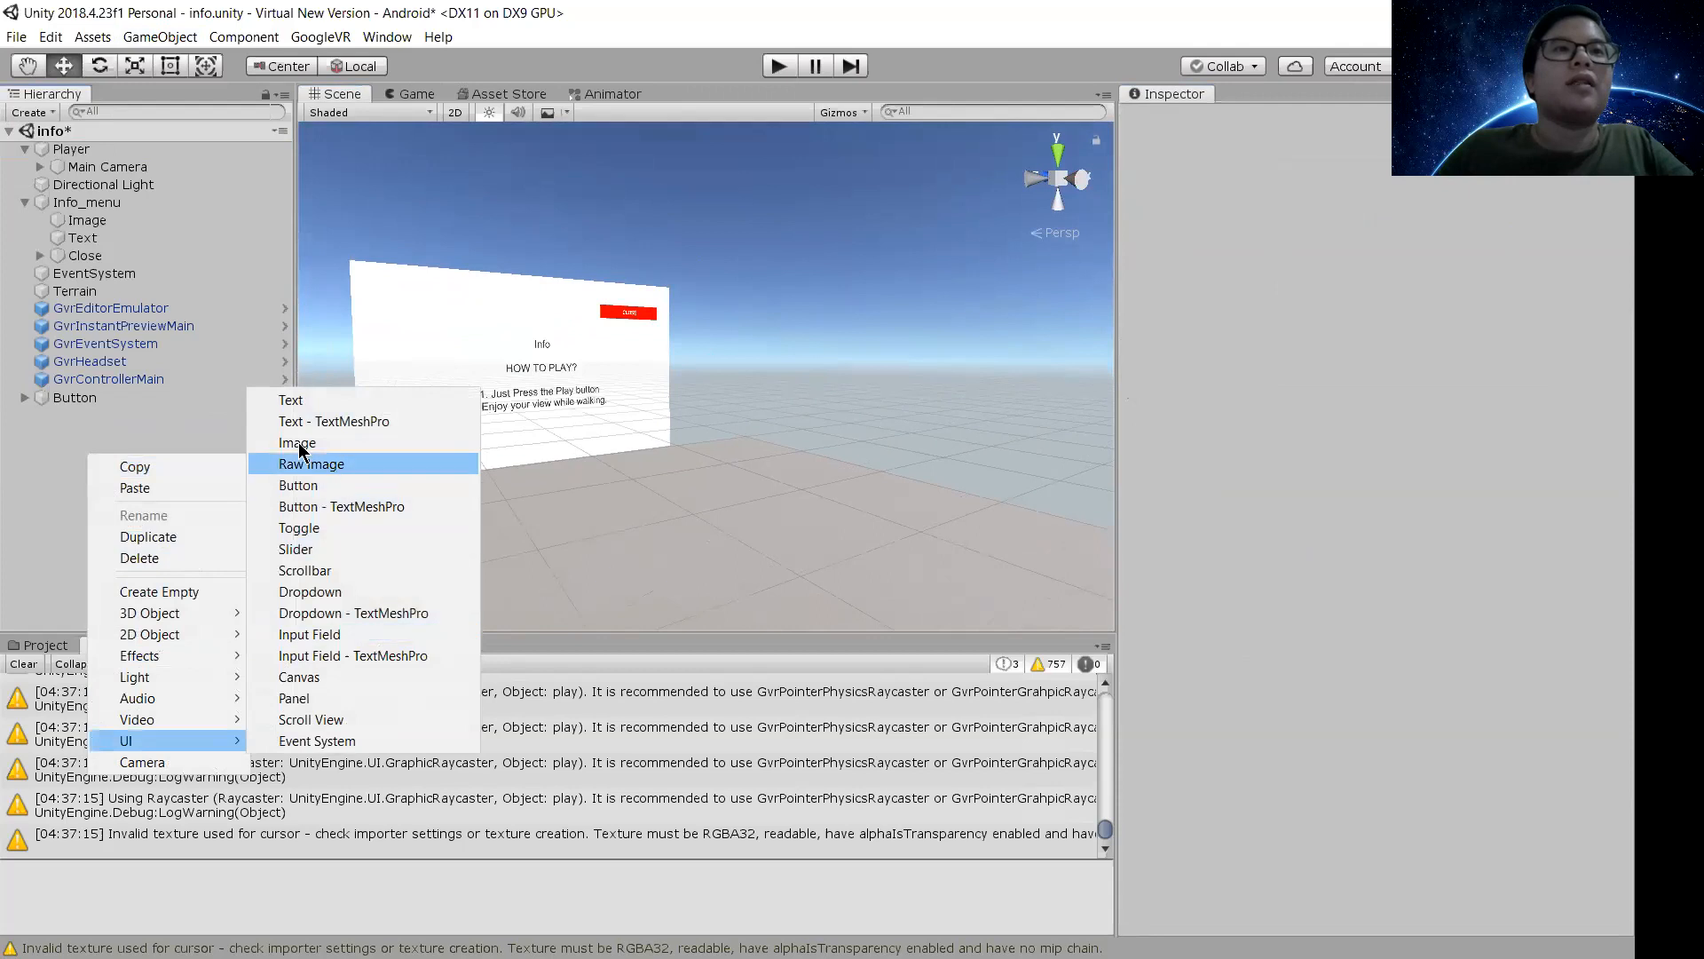
click(298, 678)
drag(72, 397, 107, 419)
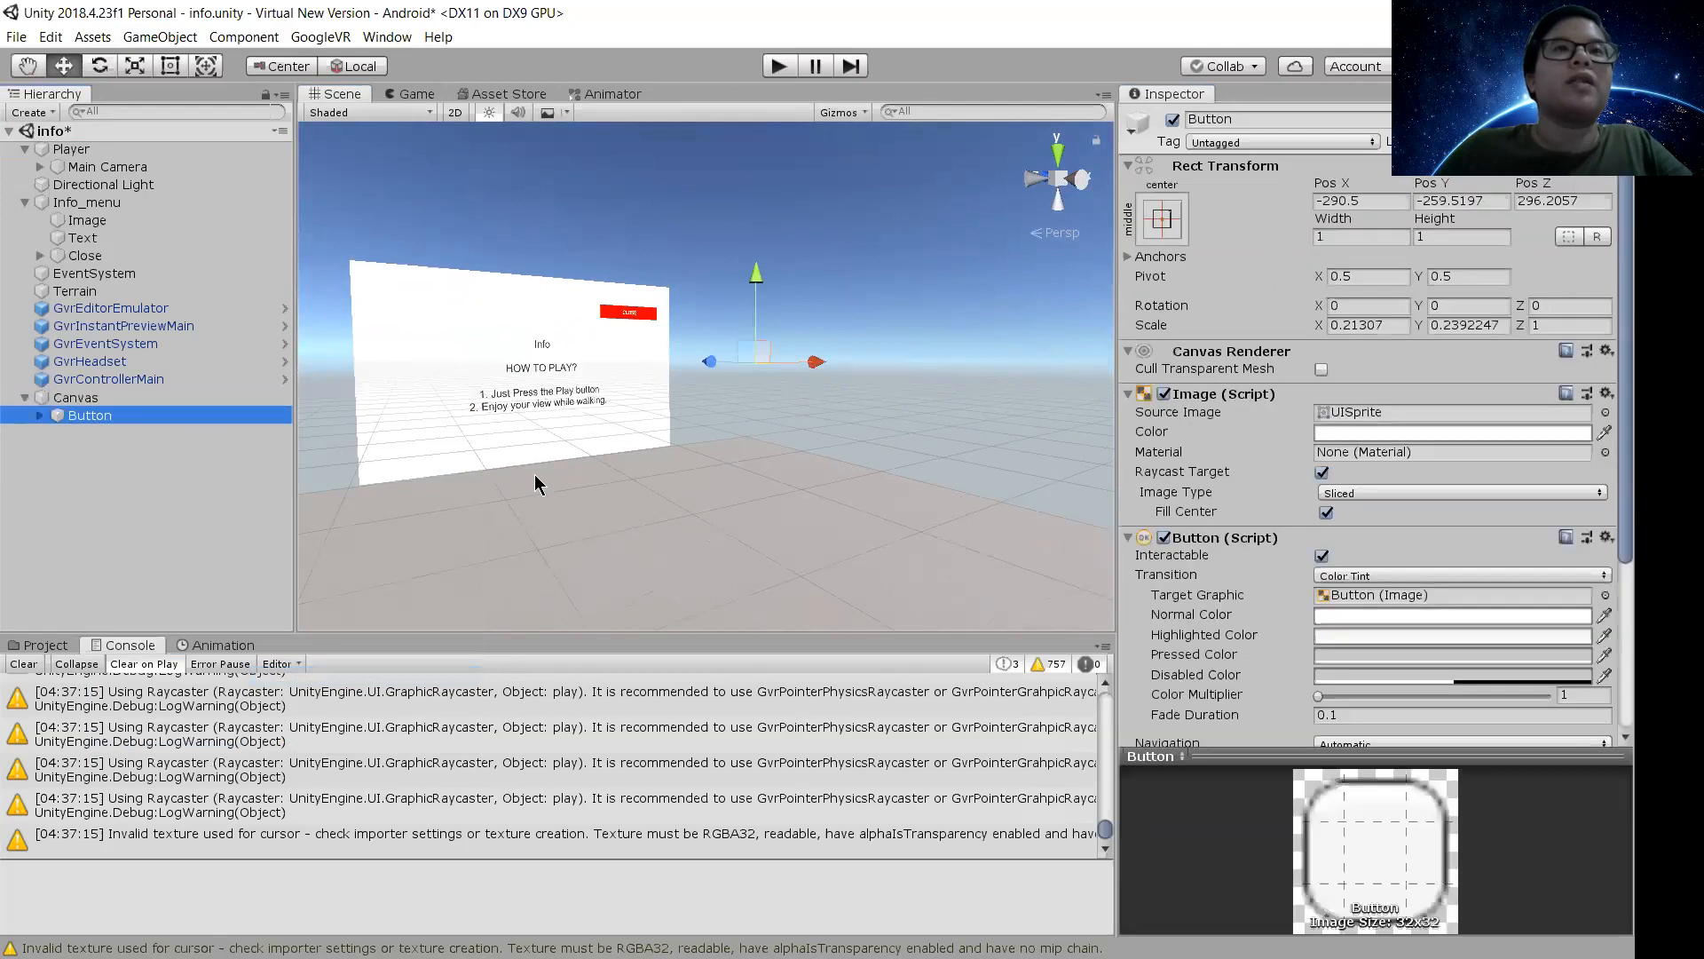
Set the new Canvas's render mode to World Space
right_drag(816, 479, 641, 455)
click(128, 395)
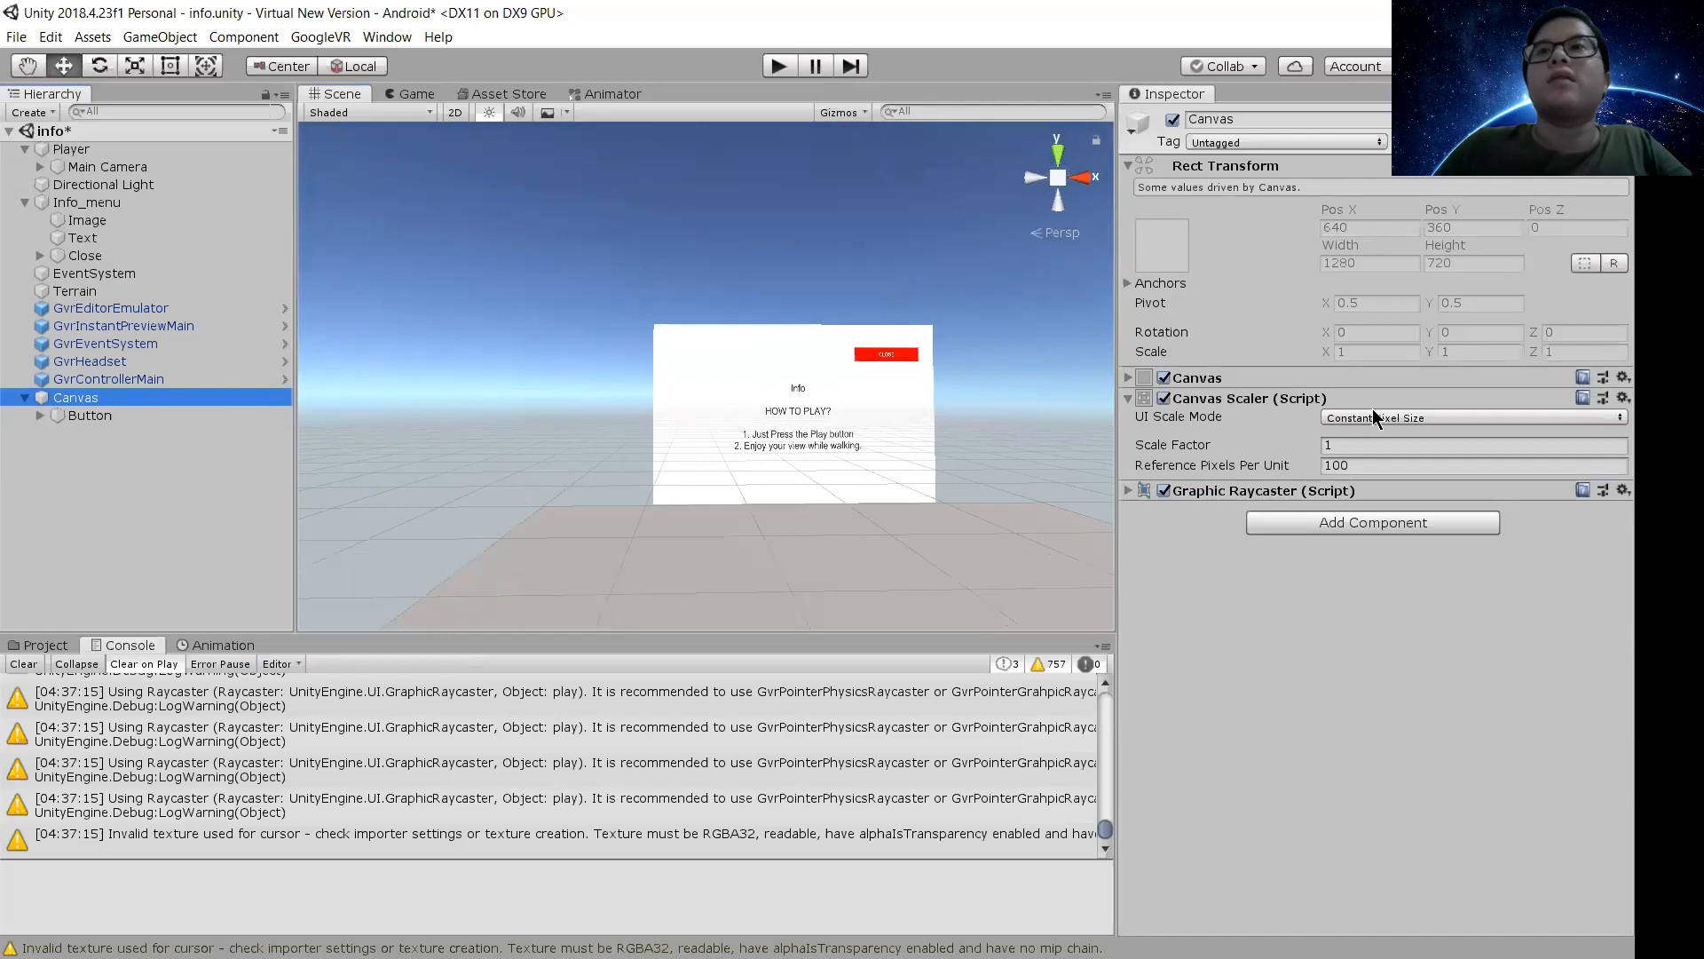
click(1129, 378)
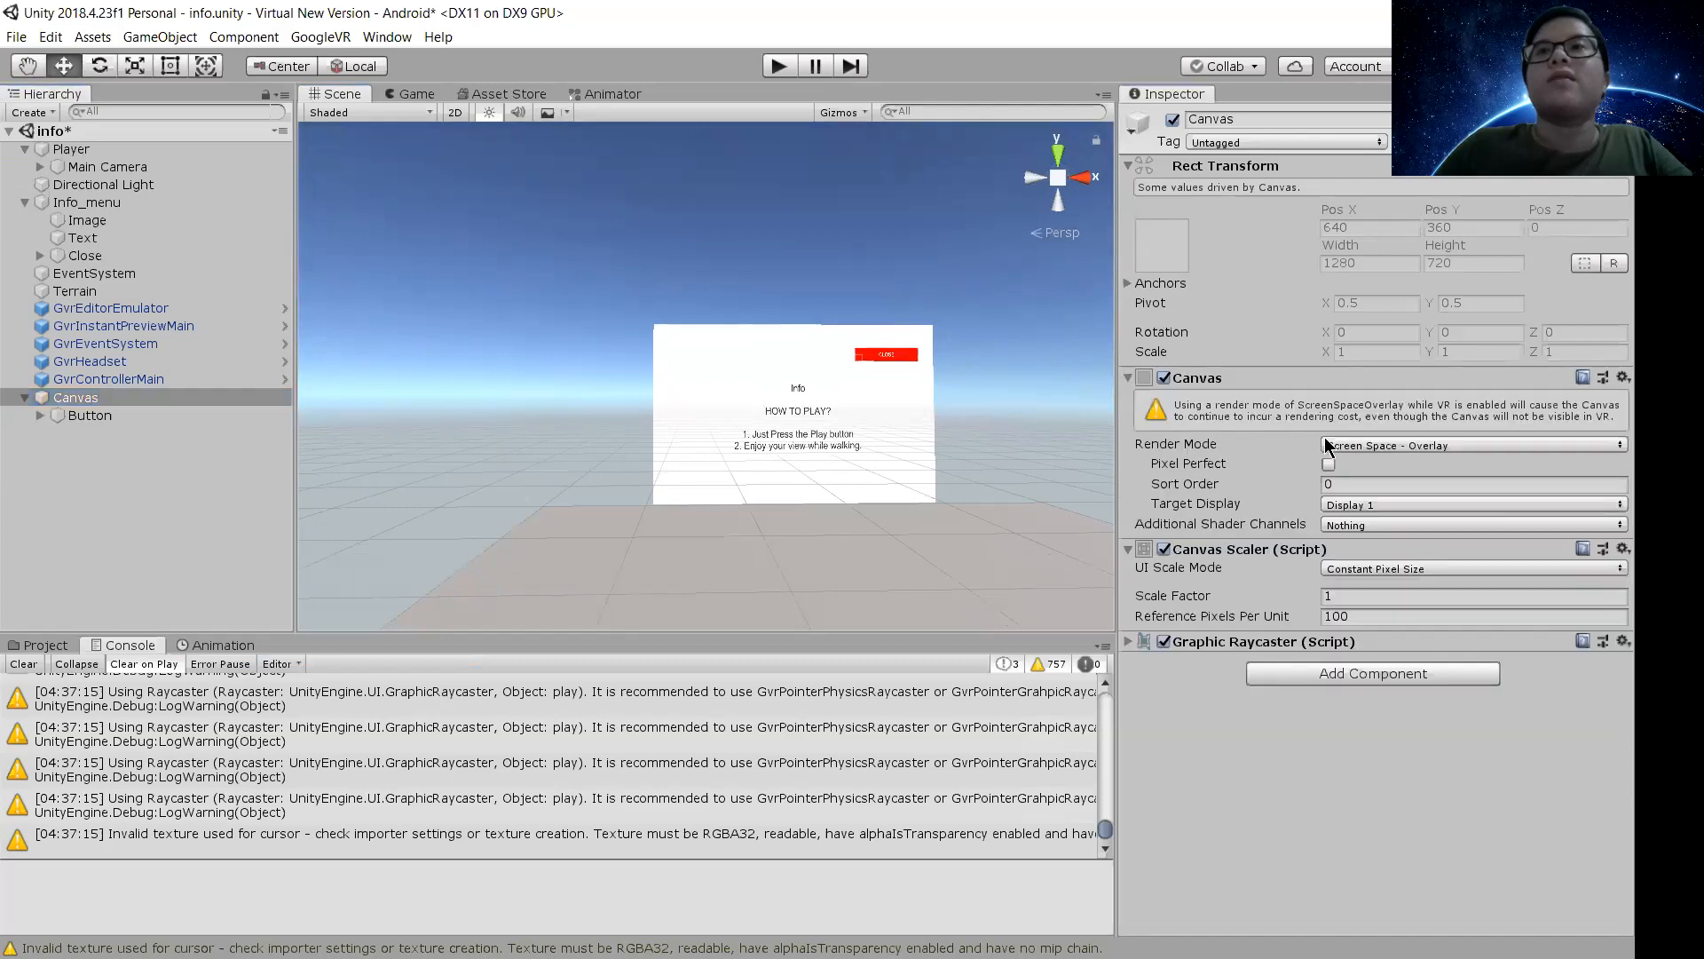
click(1381, 452)
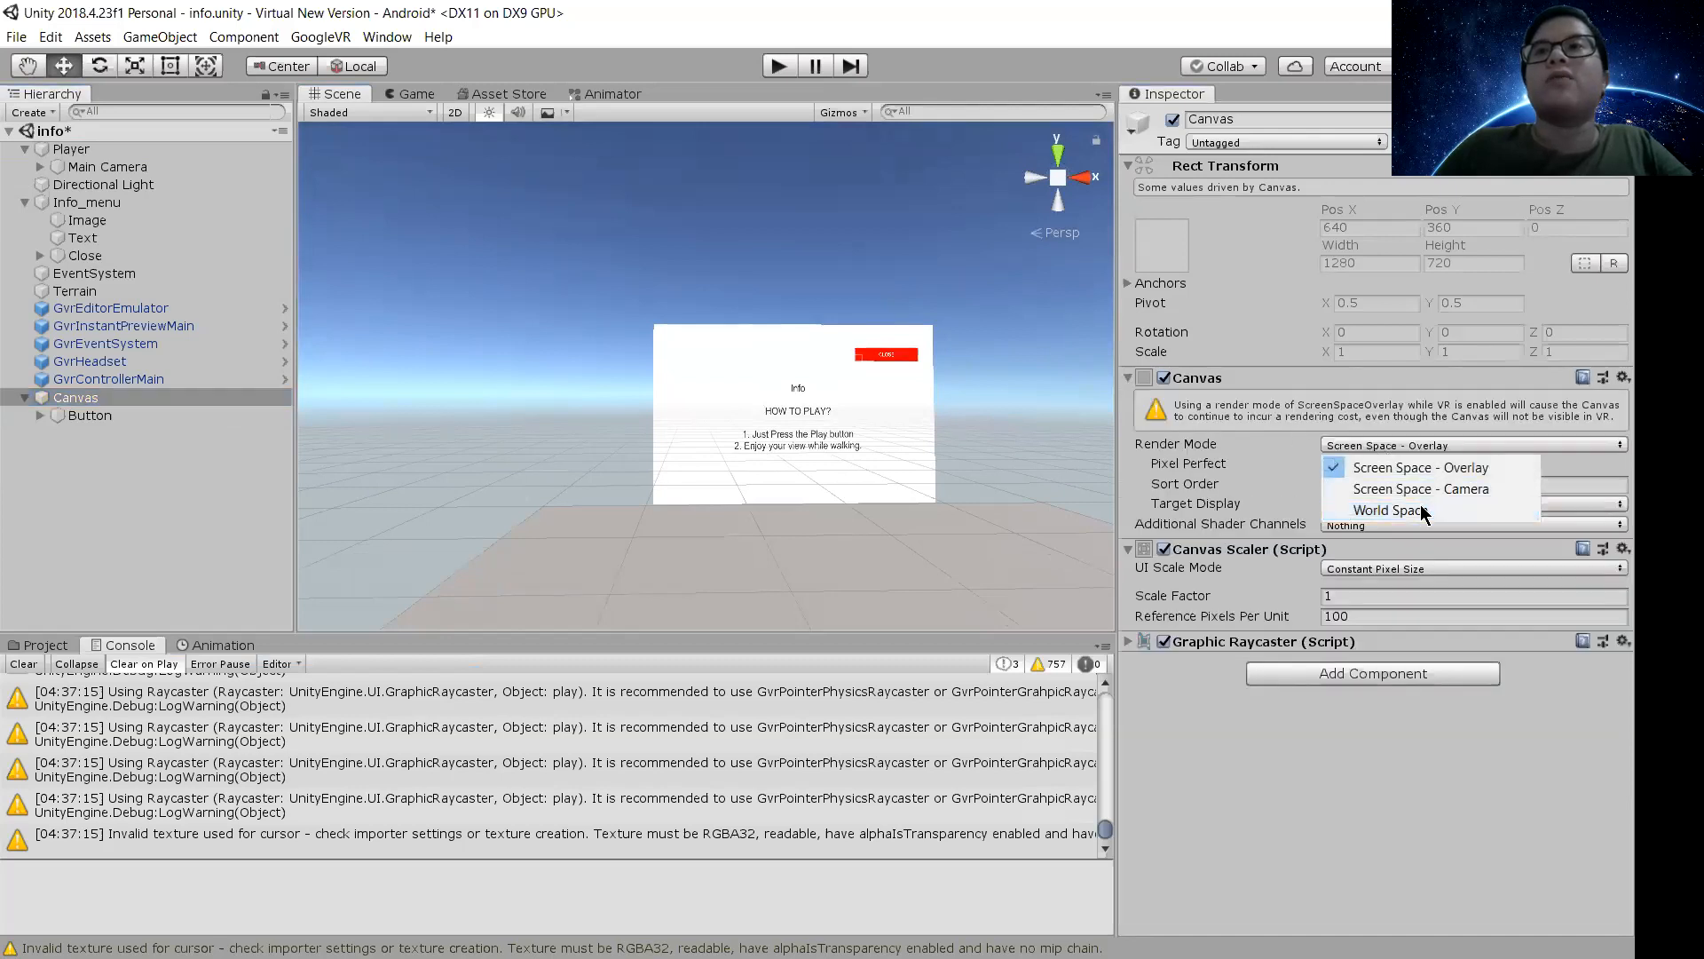
click(1410, 512)
Set the Canvas's width and height to 1
right_drag(826, 445, 1074, 409)
right_drag(754, 426, 1020, 491)
click(1374, 237)
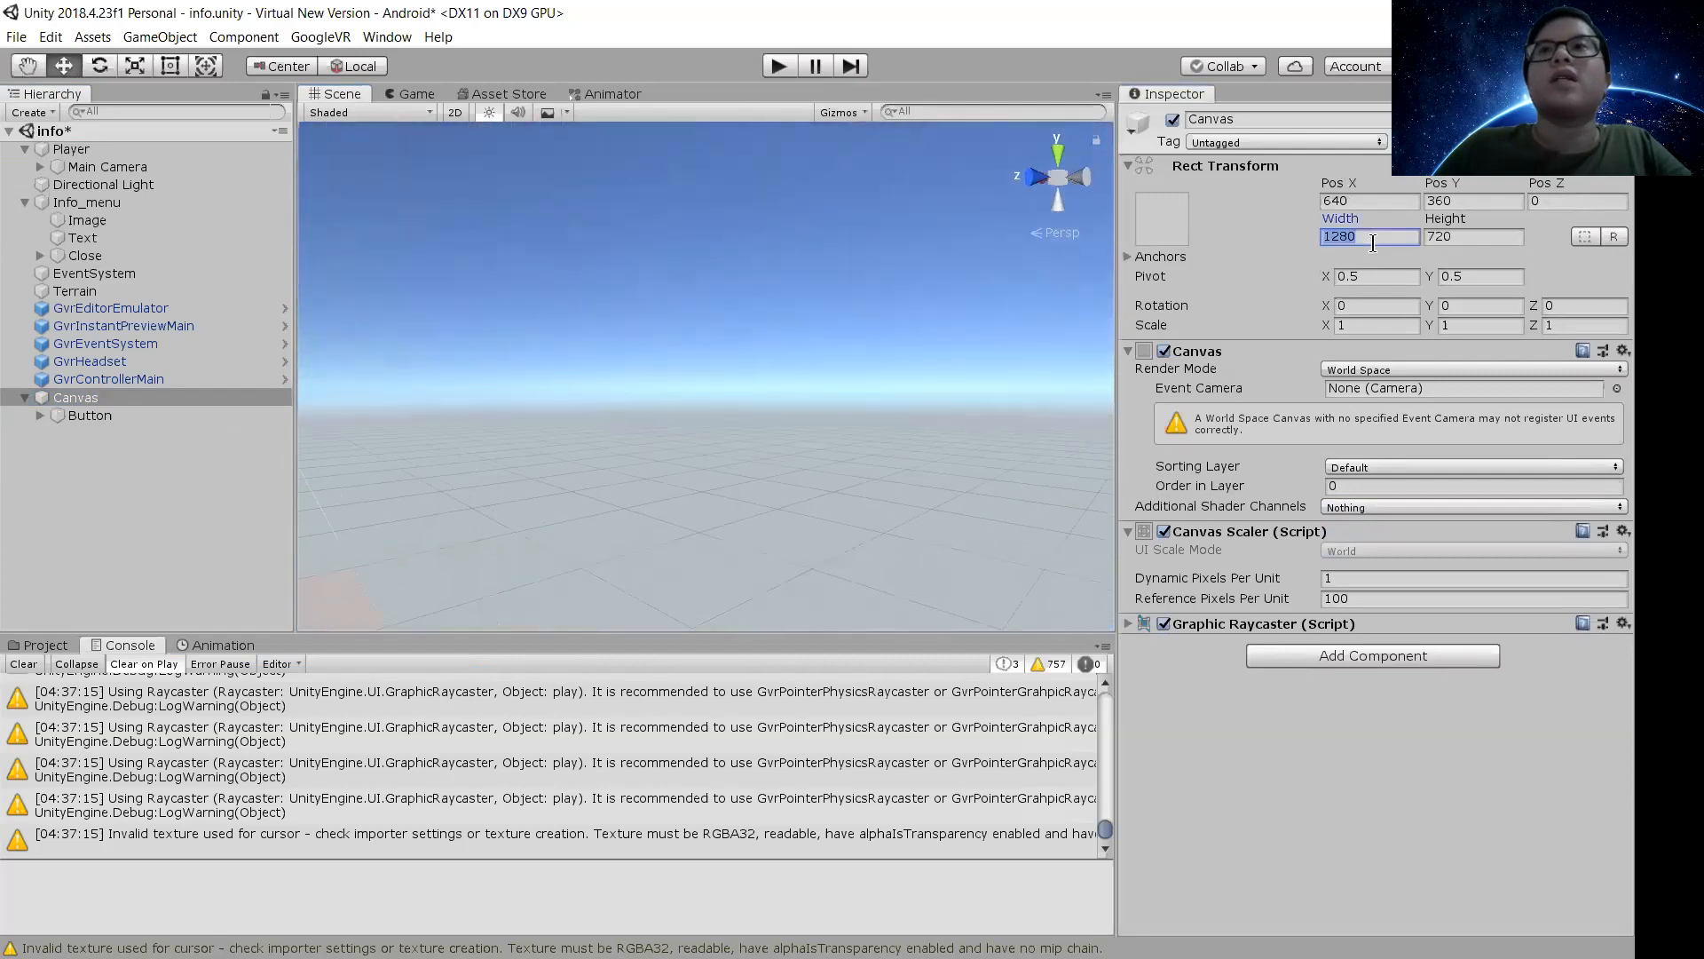
text(1)
click(1492, 233)
text(1)
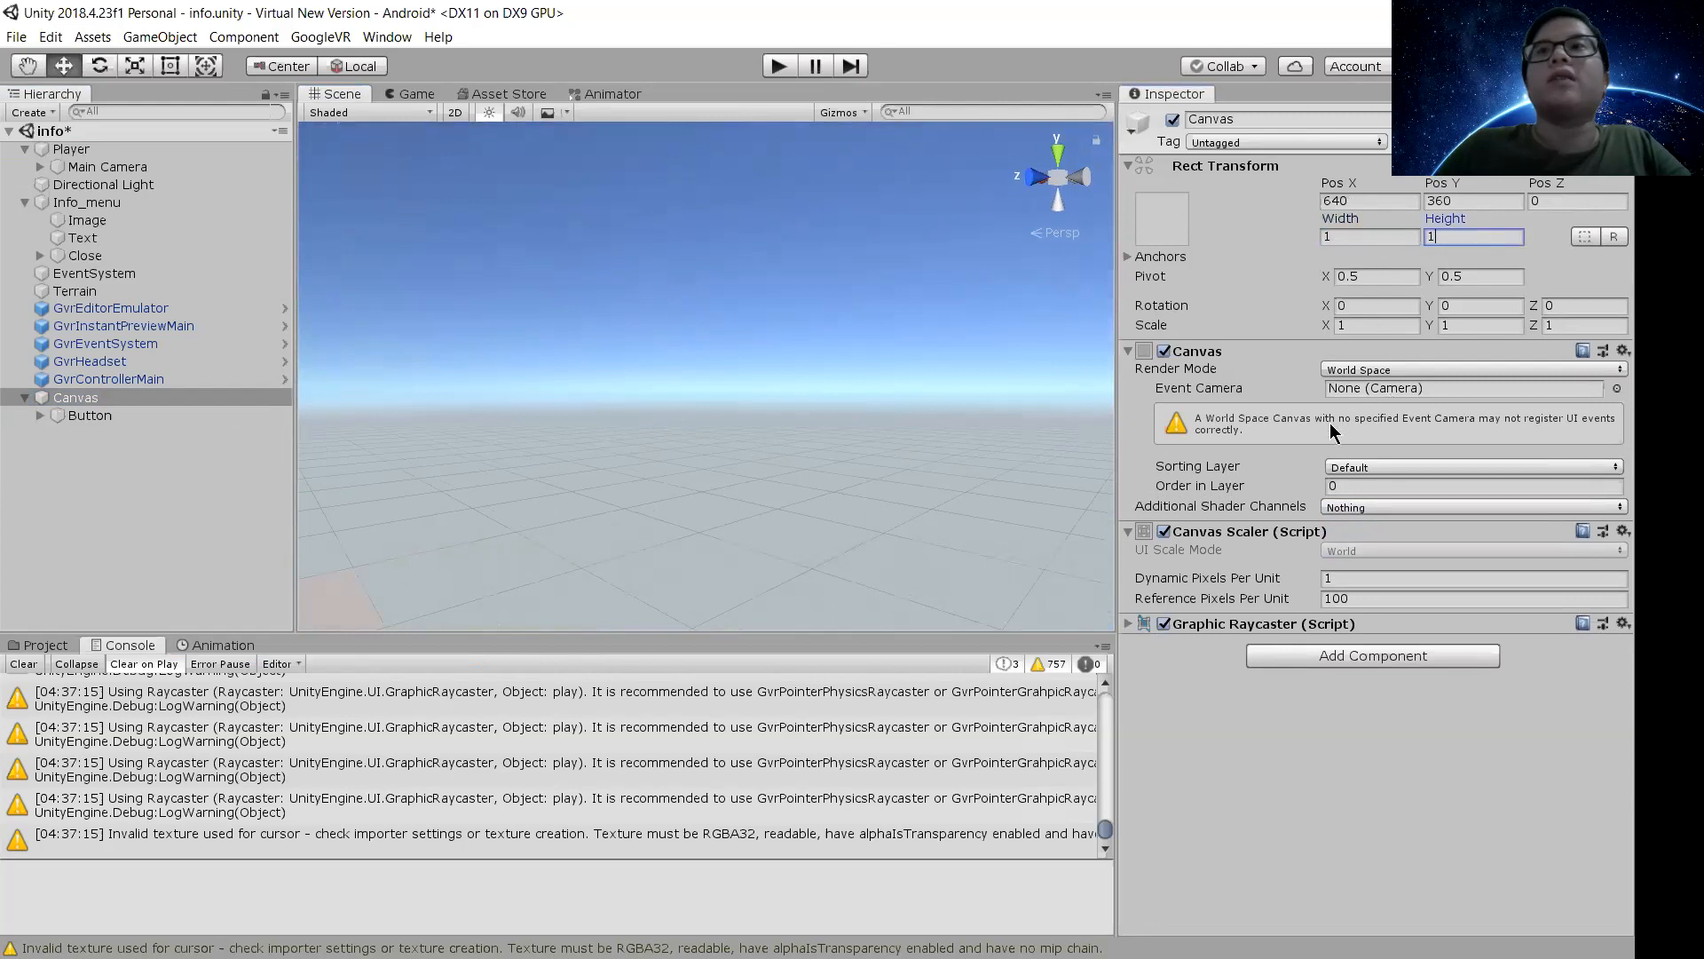
Select the Button under the Canvas and move it to the current scene view
right_drag(662, 370, 585, 454)
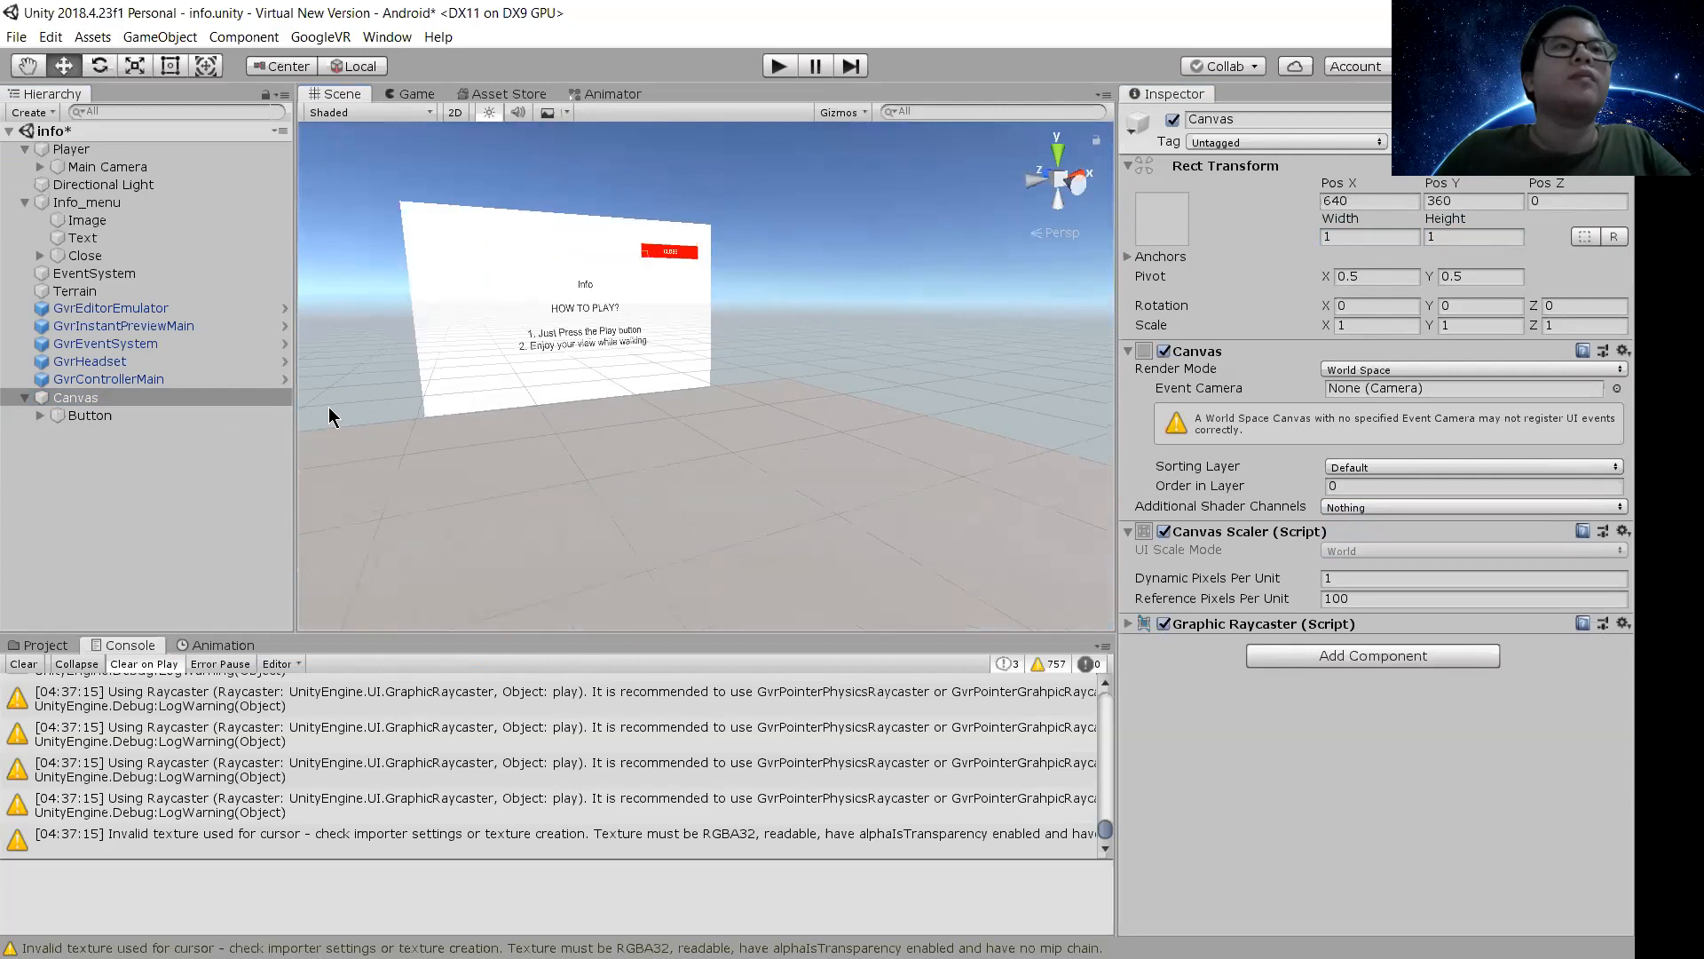
click(213, 416)
key(f)
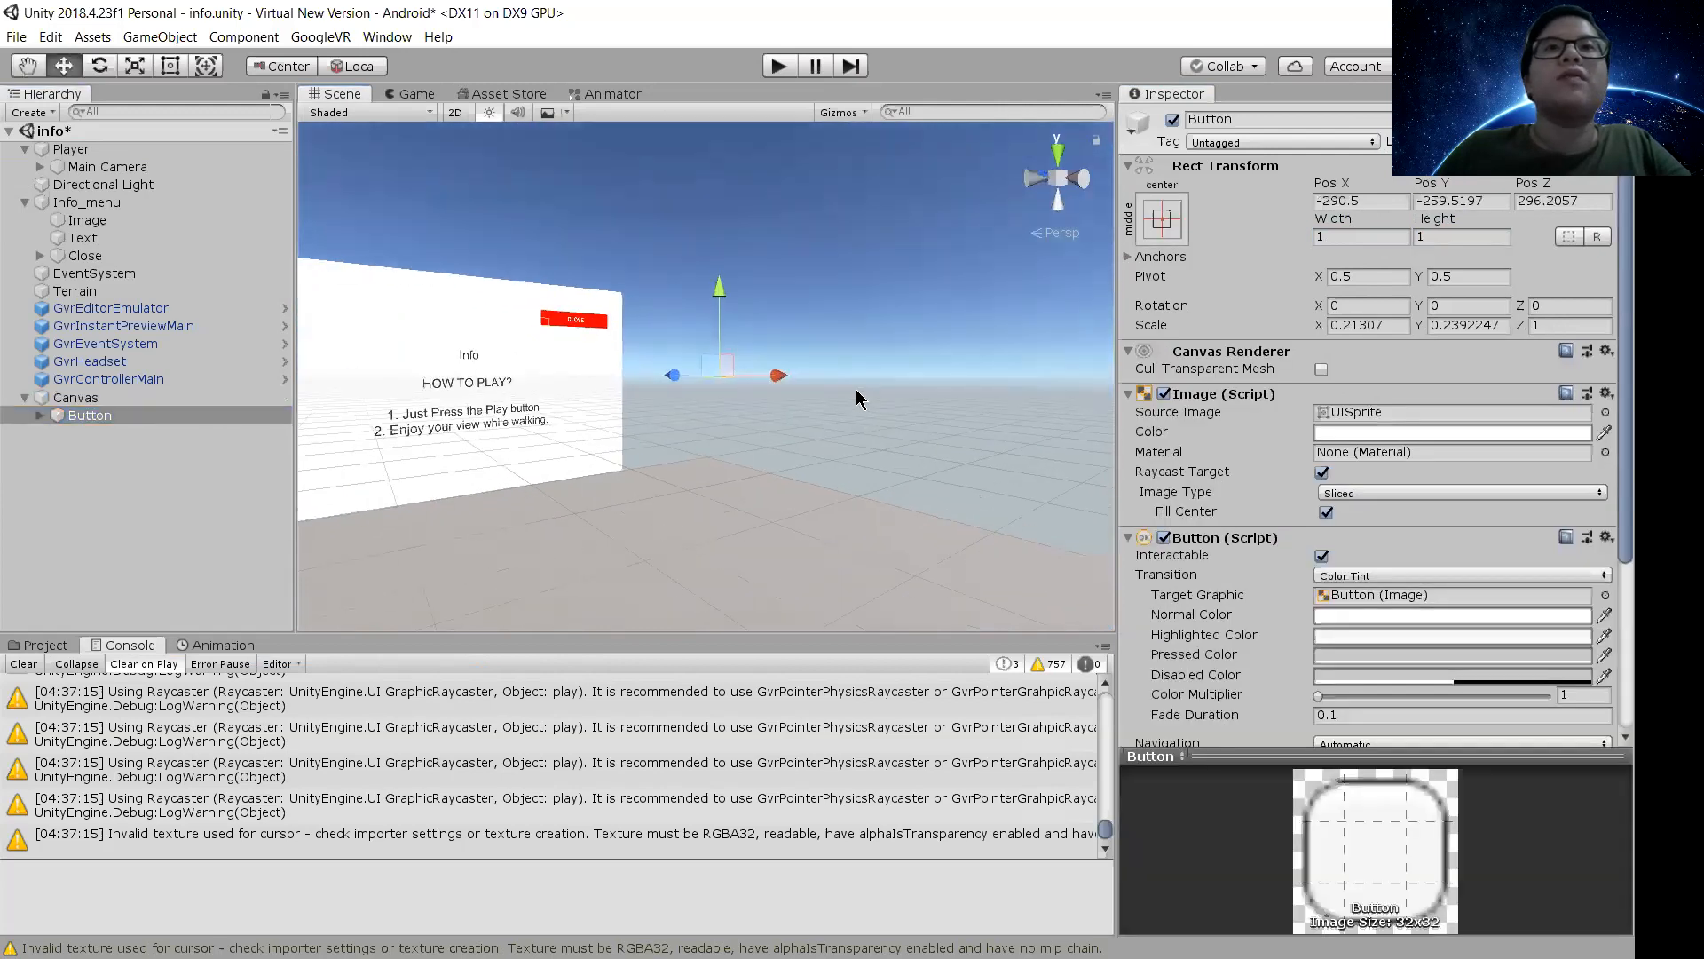
scroll(856, 389, down, 10)
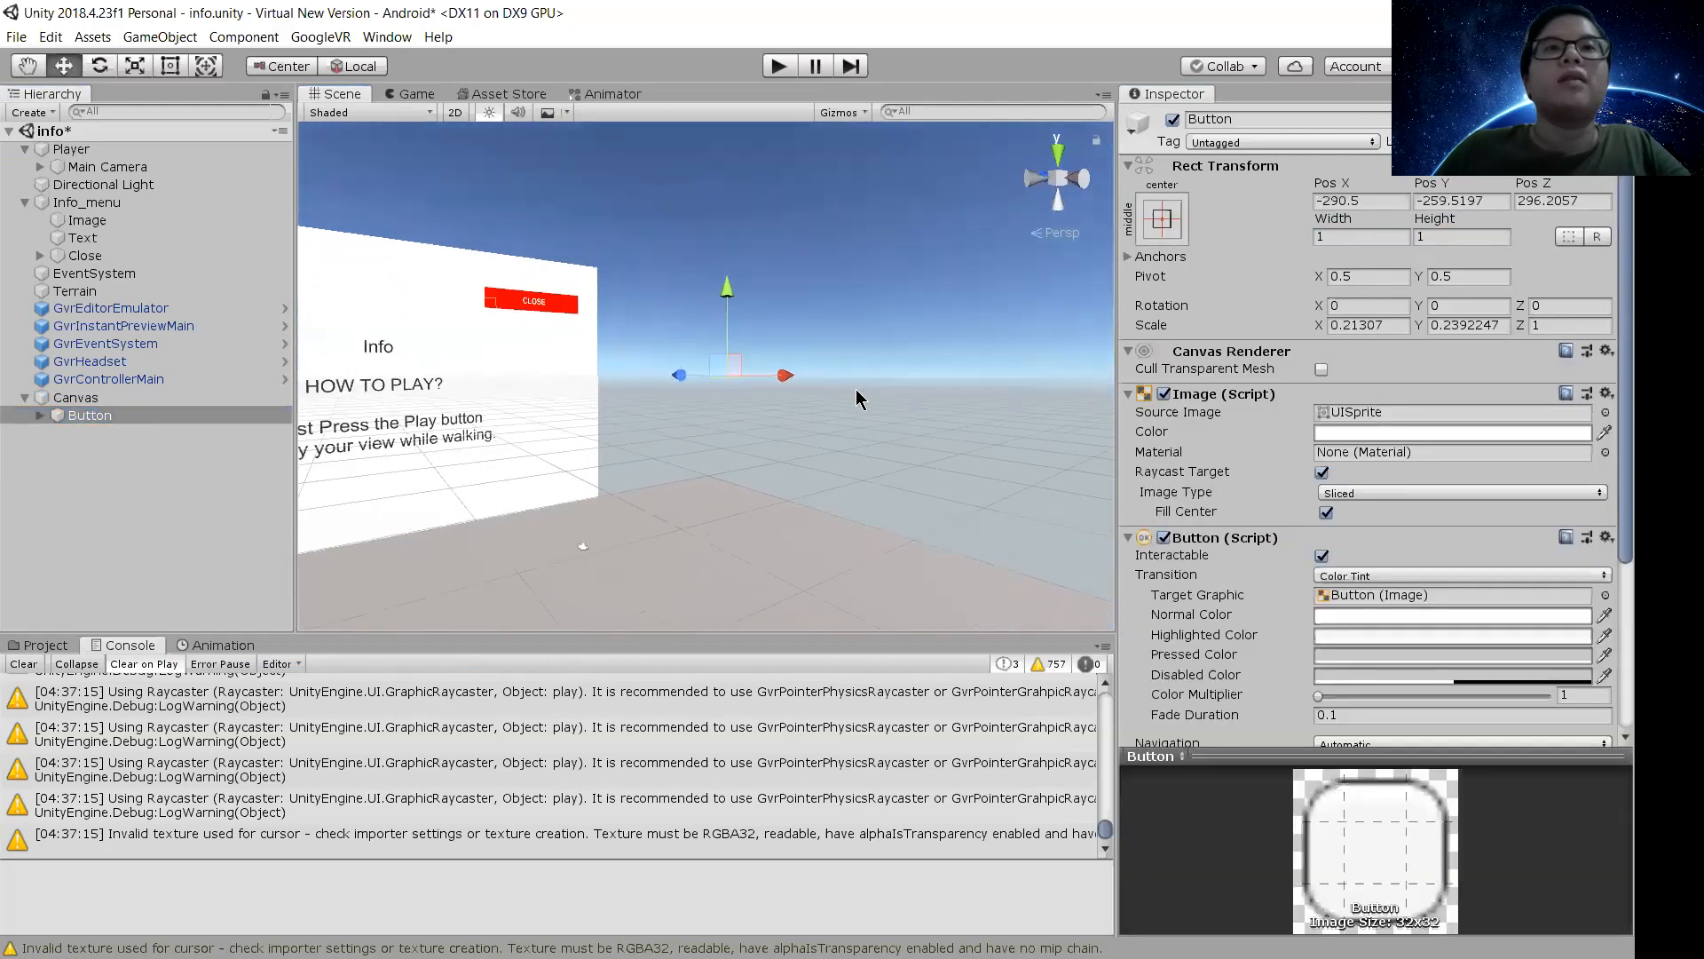
scroll(857, 381, down, 2)
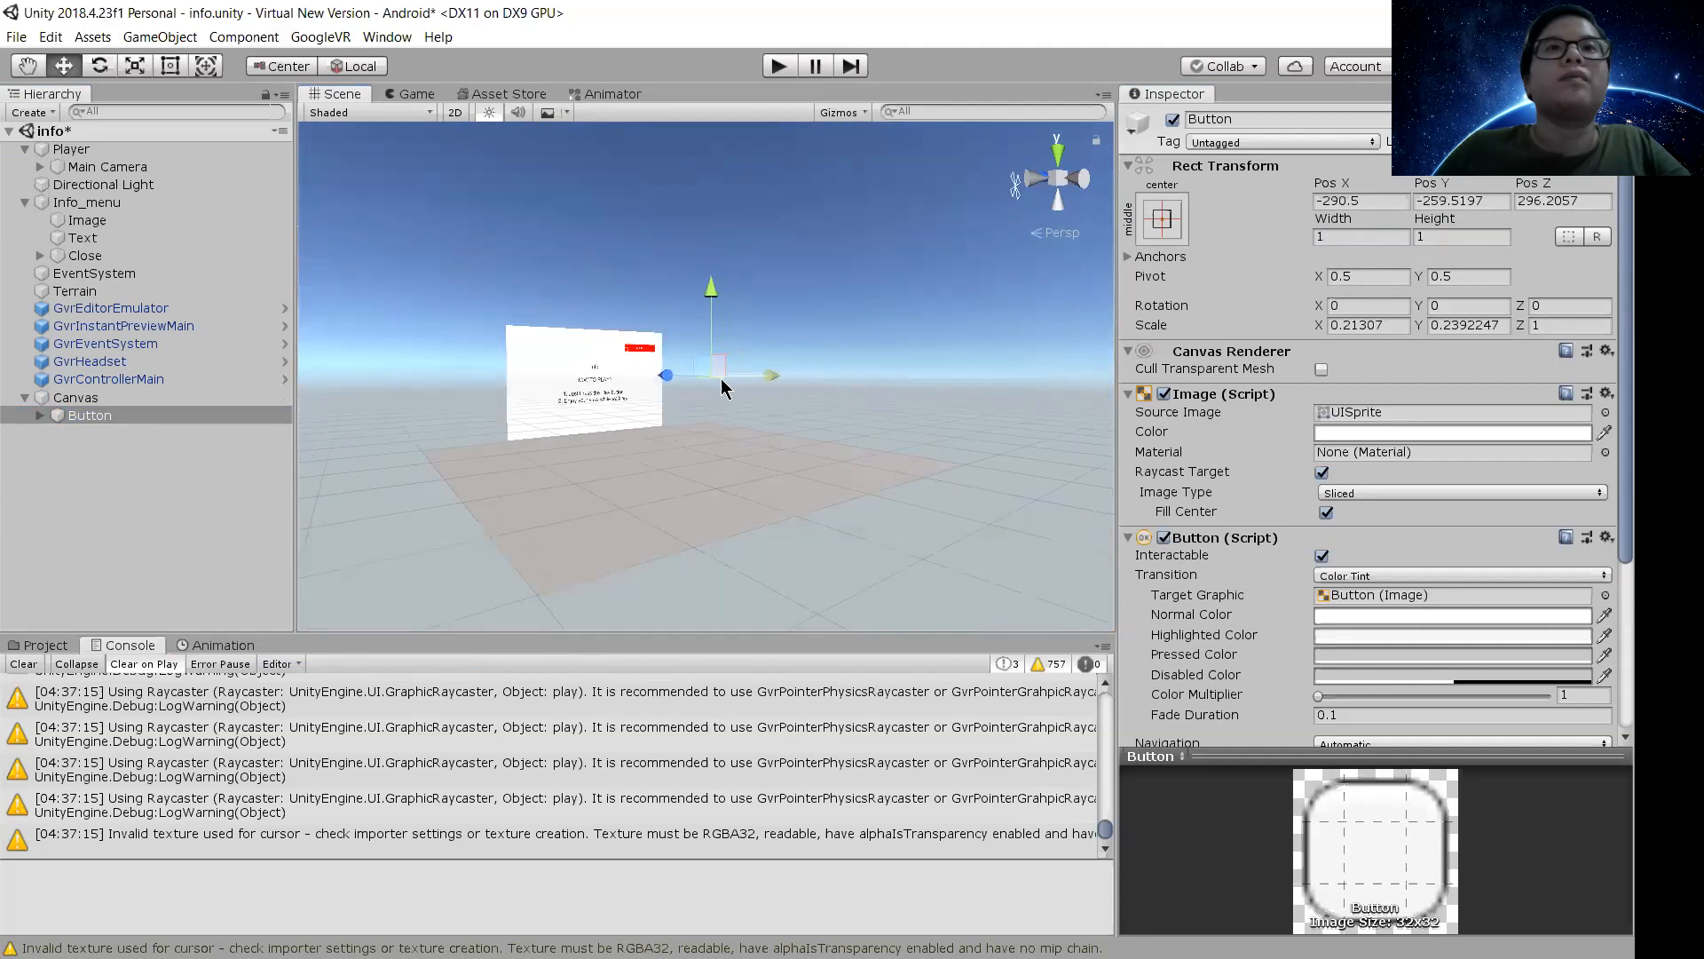
click(160, 37)
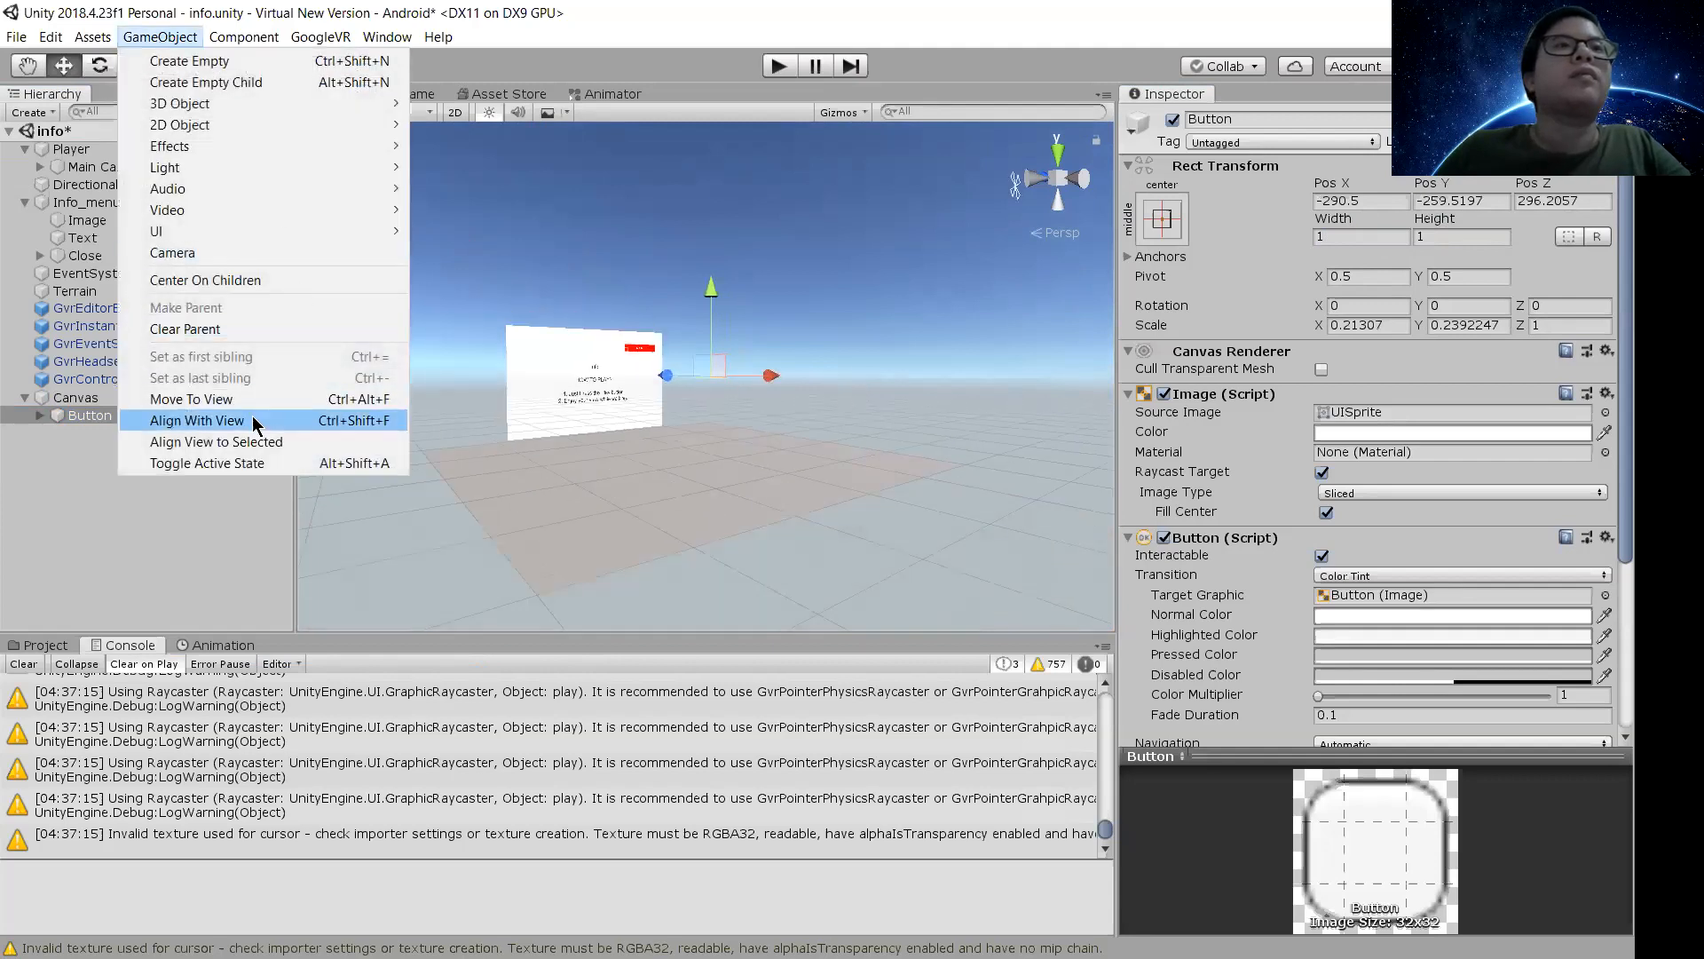
click(213, 401)
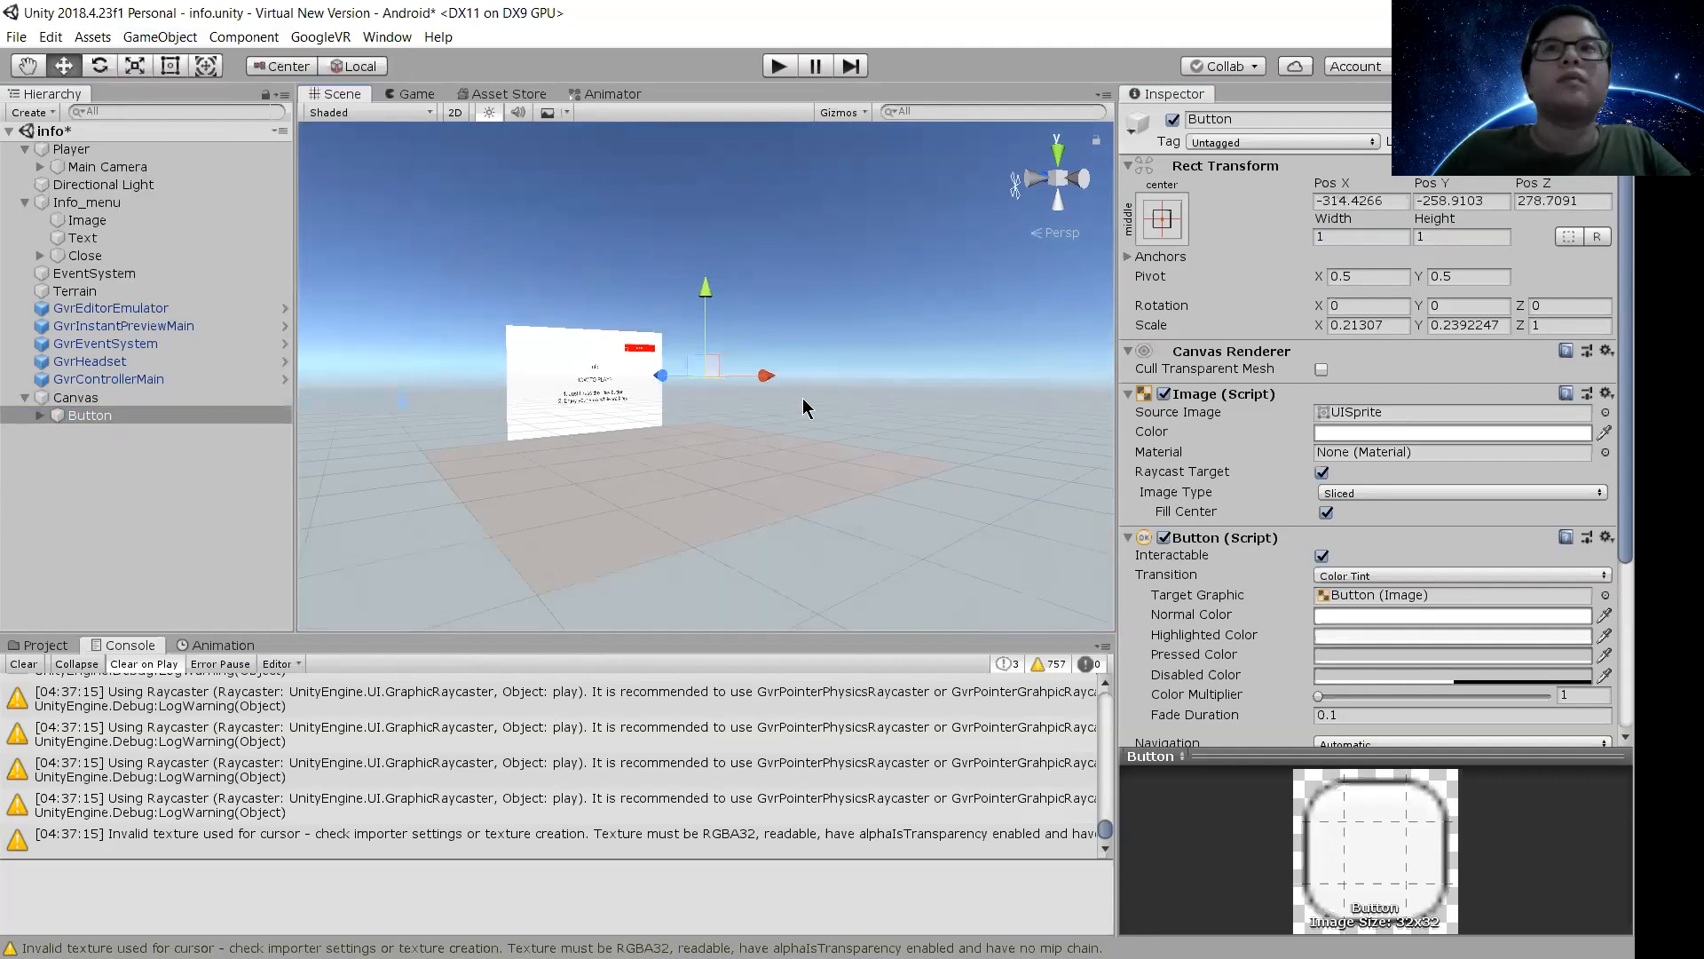
Set the Button's X position to 0 and shift it in the scene to about Y -400 and Z 1064
click(1382, 194)
text(0)
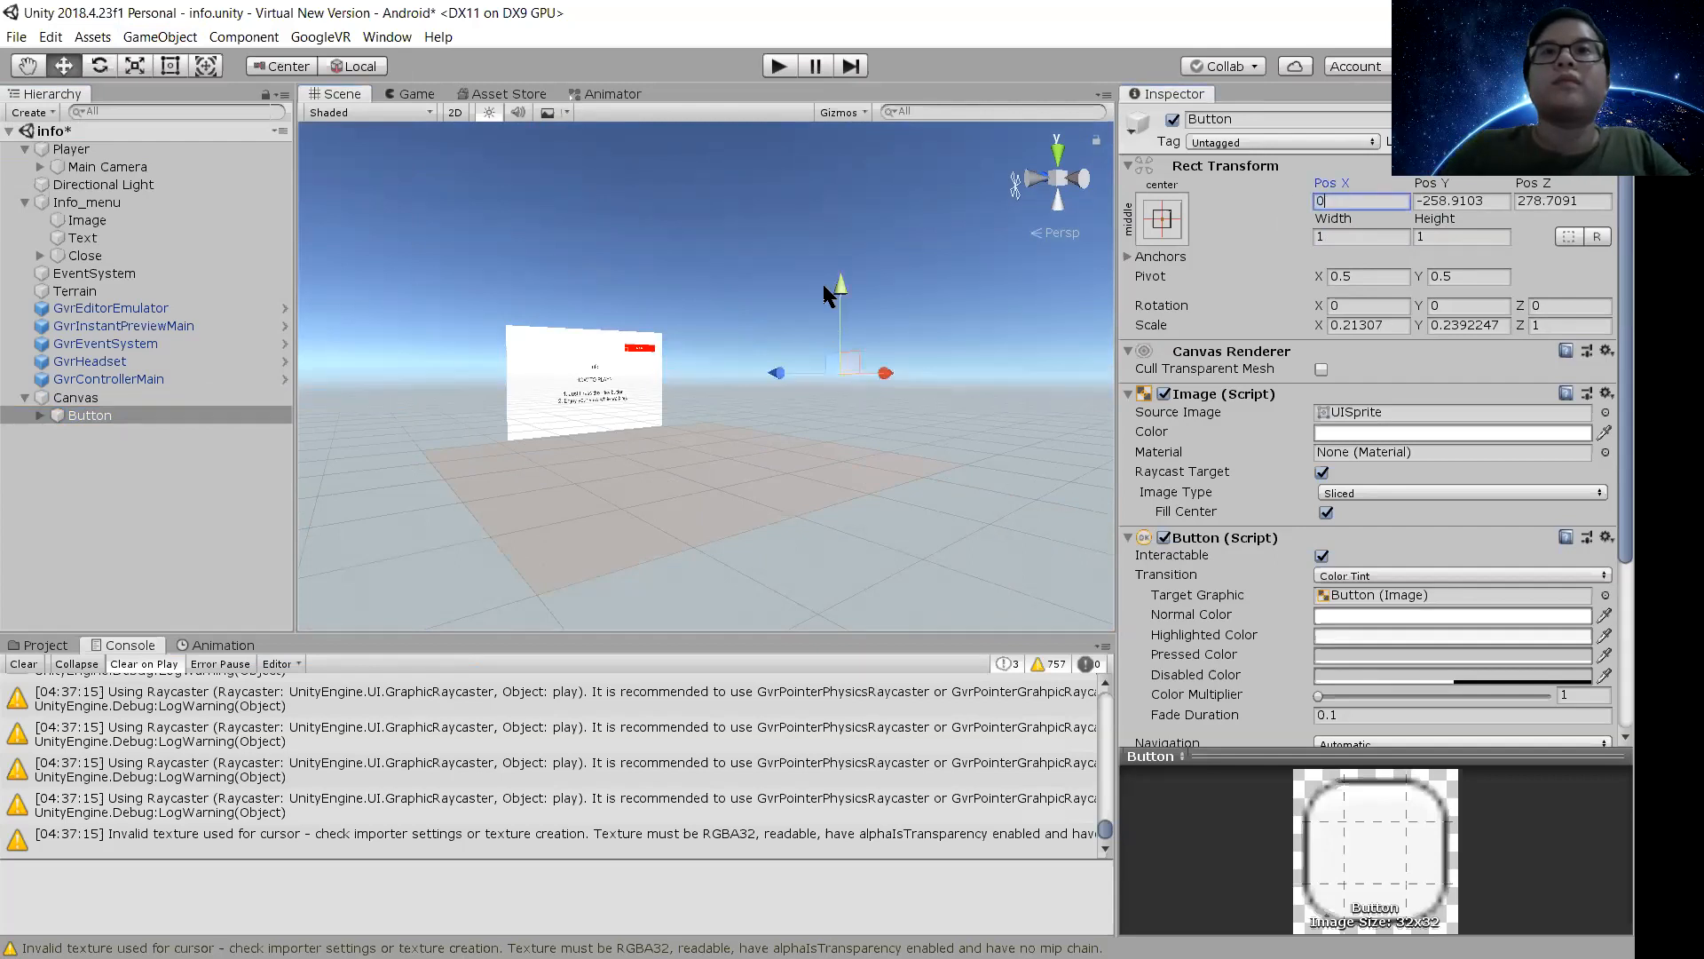
drag(831, 293, 637, 343)
Examine the Button's placement relative to the info panel from several angles and distances
right_drag(814, 506, 916, 460)
scroll(915, 461, up, 4)
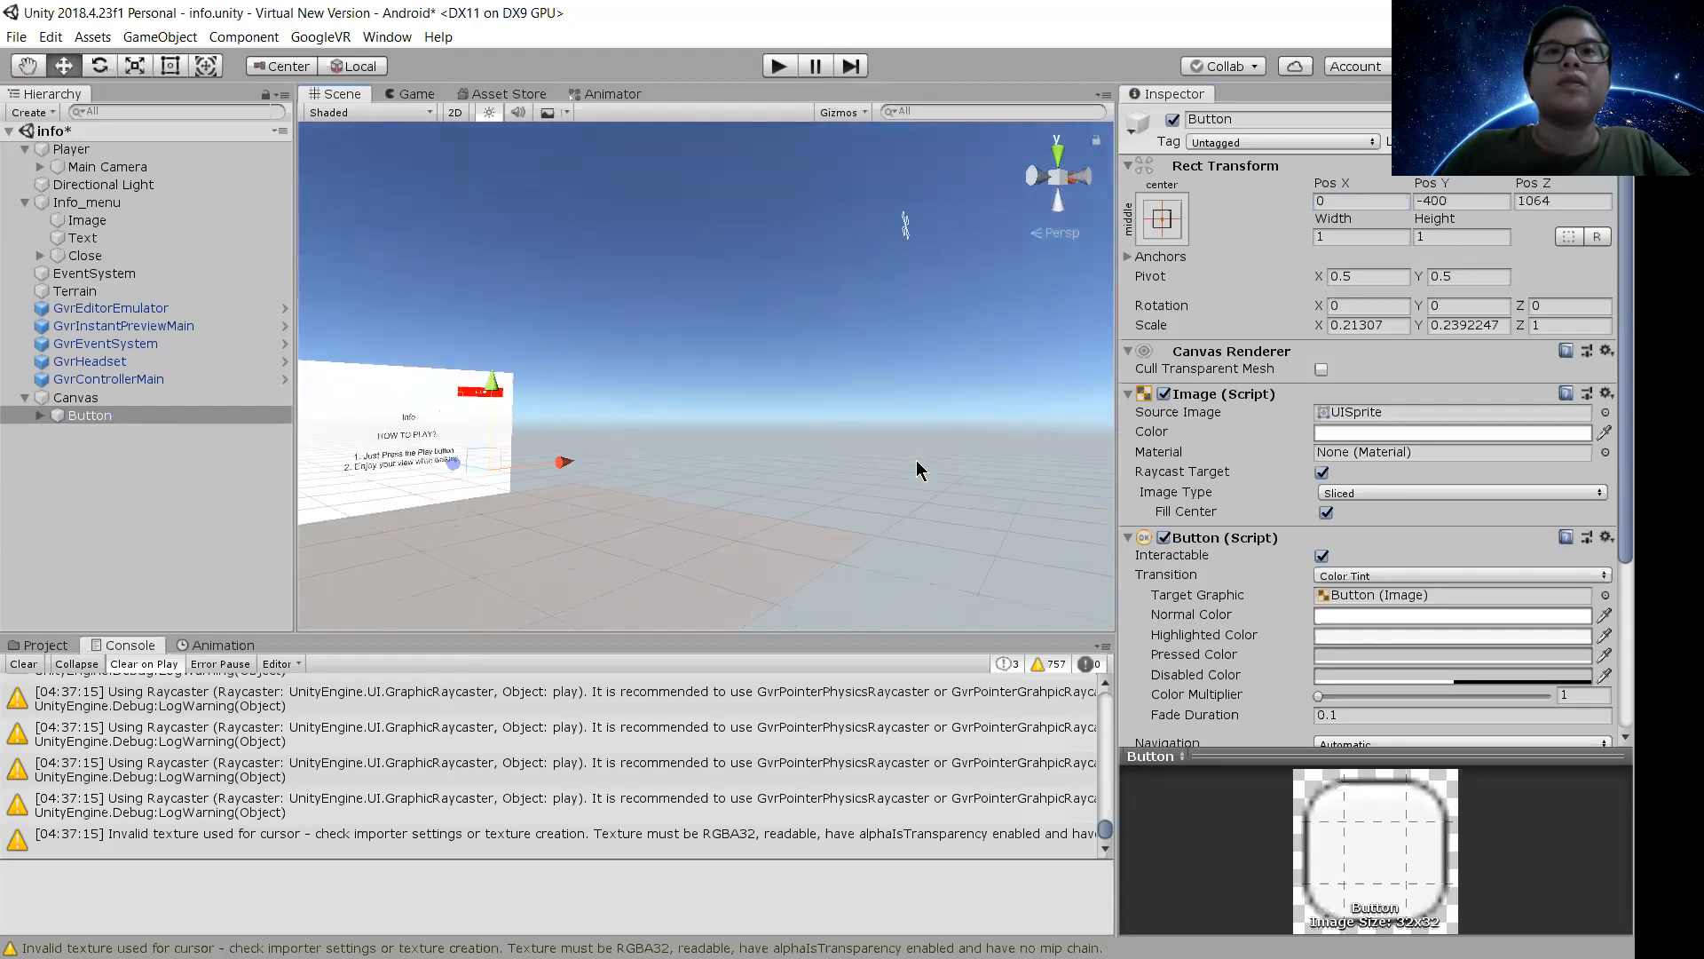
scroll(705, 479, up, 6)
right_drag(756, 485, 689, 494)
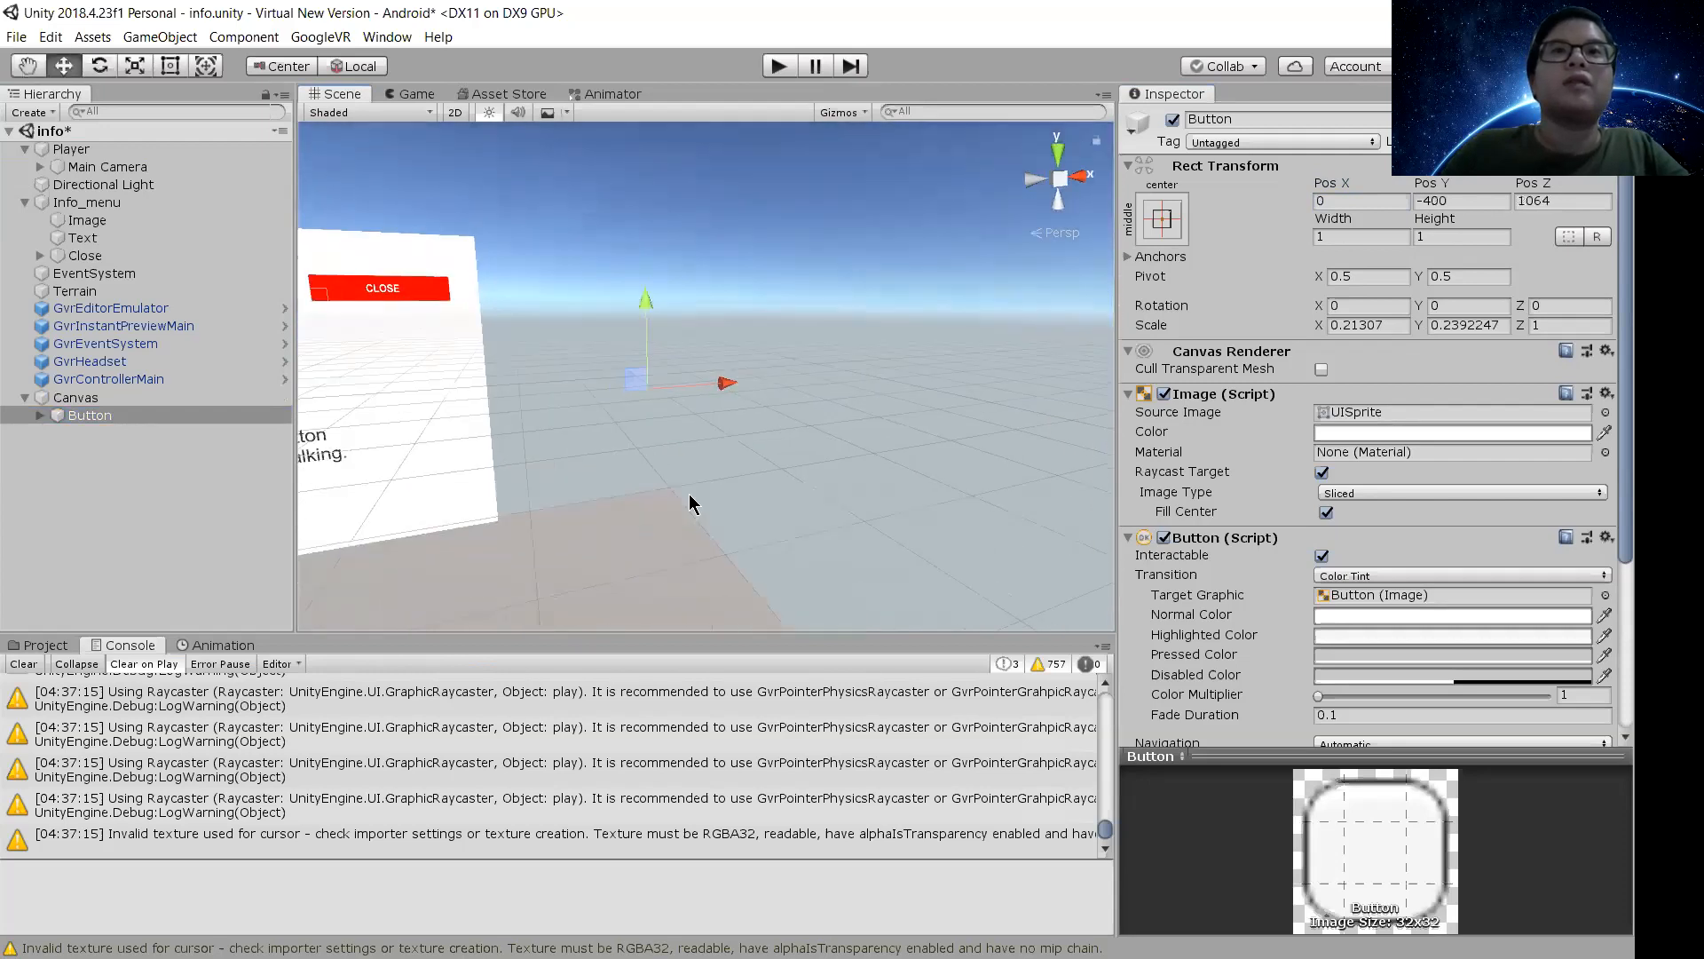
scroll(689, 493, up, 8)
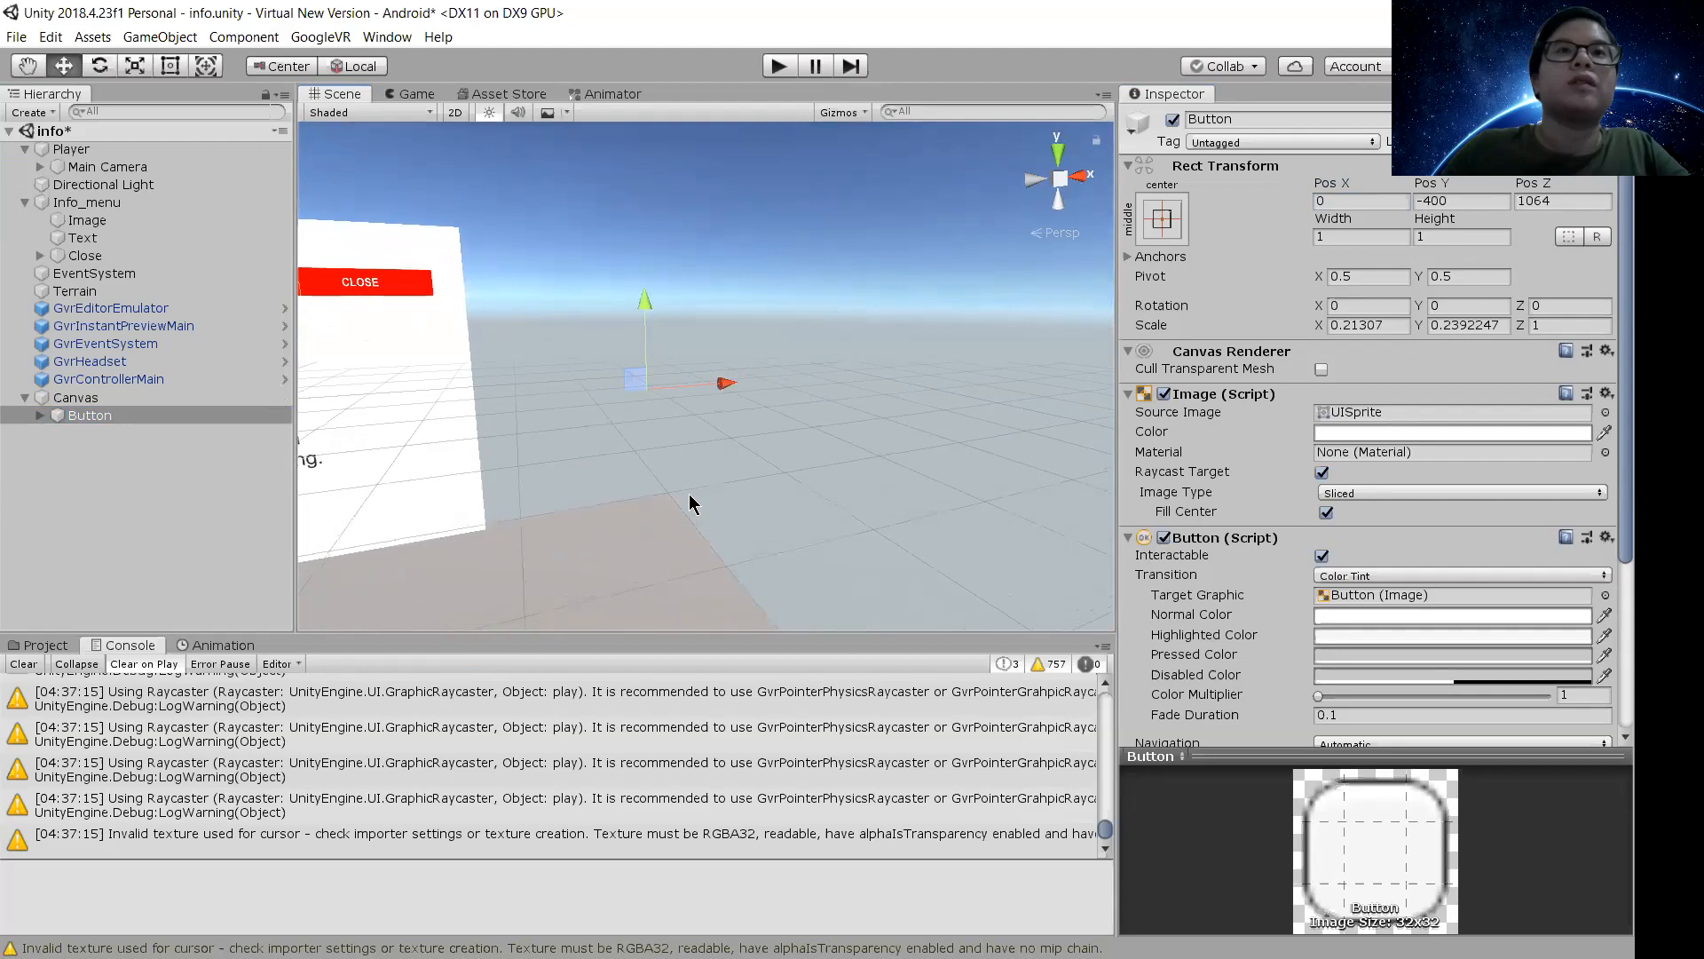
right_drag(688, 482, 389, 516)
scroll(755, 494, down, 6)
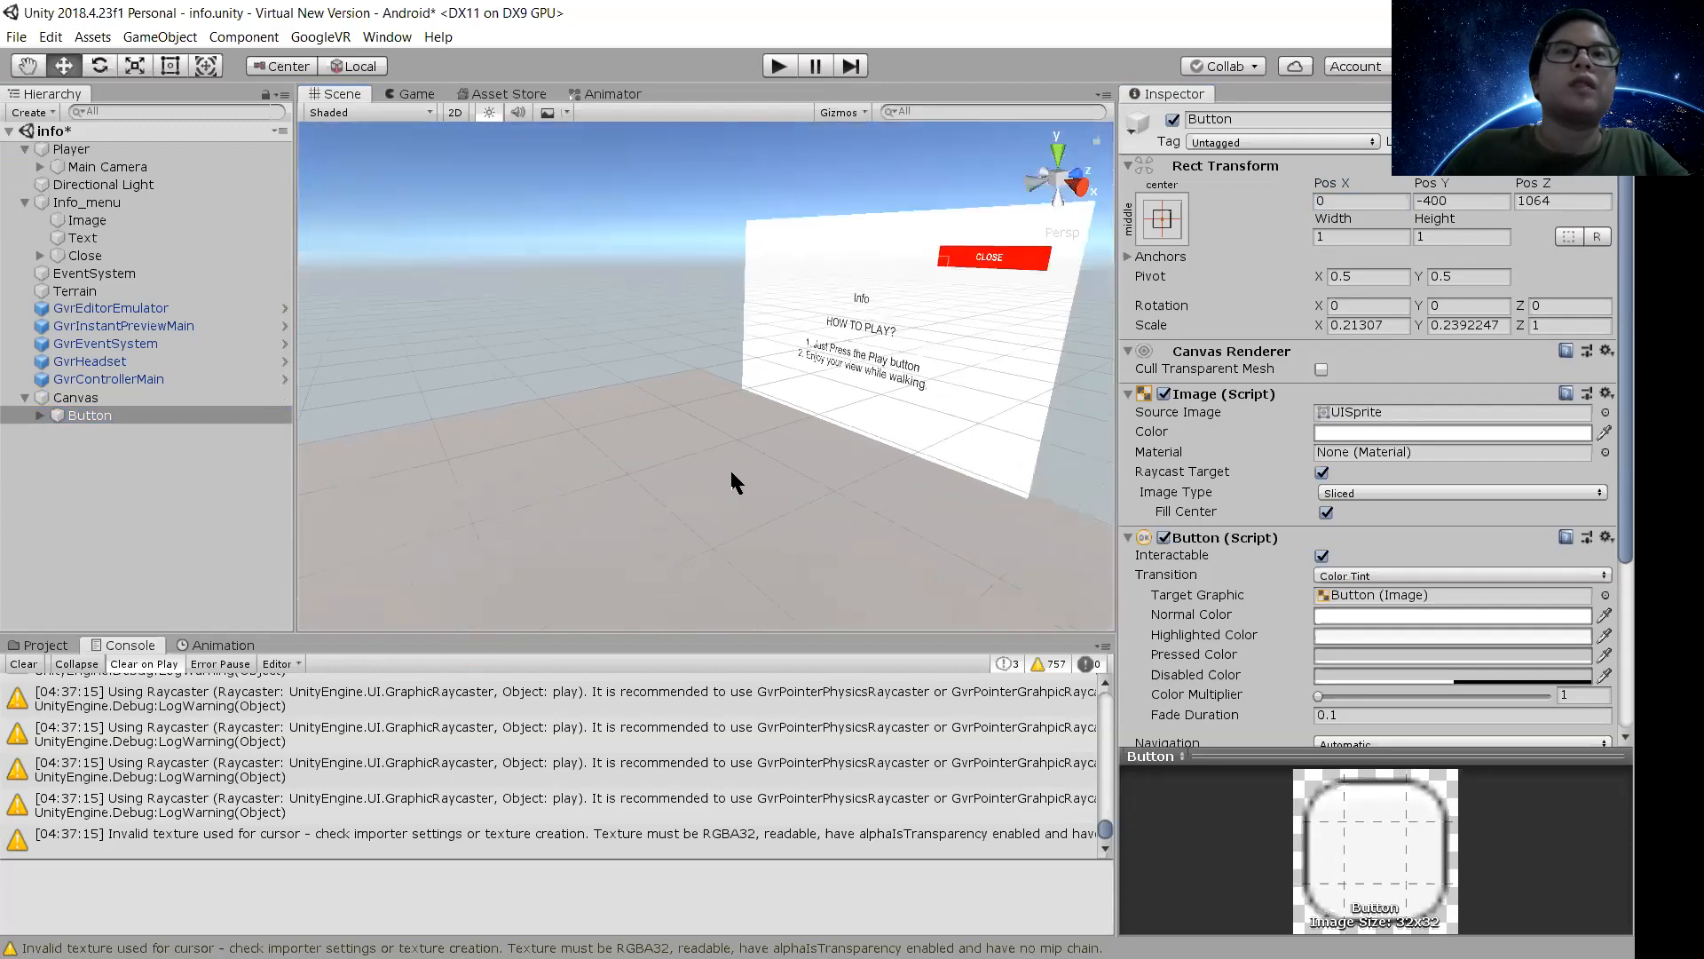
scroll(755, 468, down, 3)
right_drag(758, 467, 680, 482)
scroll(711, 475, up, 6)
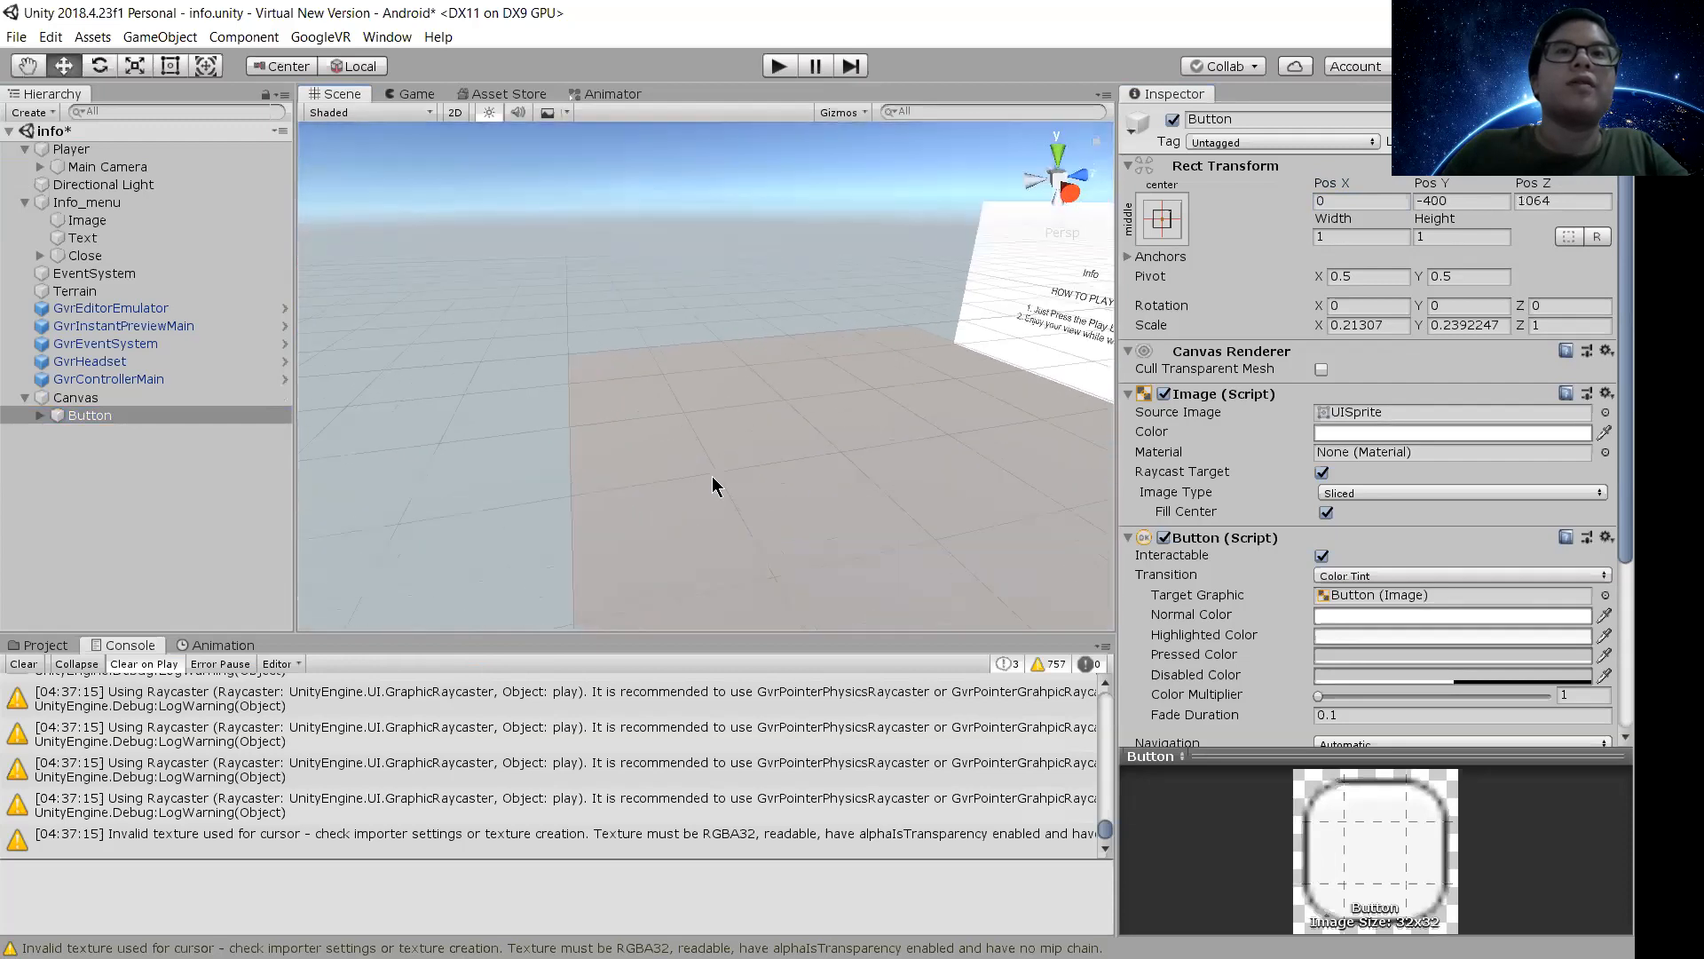
Shift the Button in the scene to about X -80 and Y -348, keeping its depth
right_drag(529, 422, 288, 355)
right_drag(391, 366, 489, 336)
scroll(491, 334, down, 1)
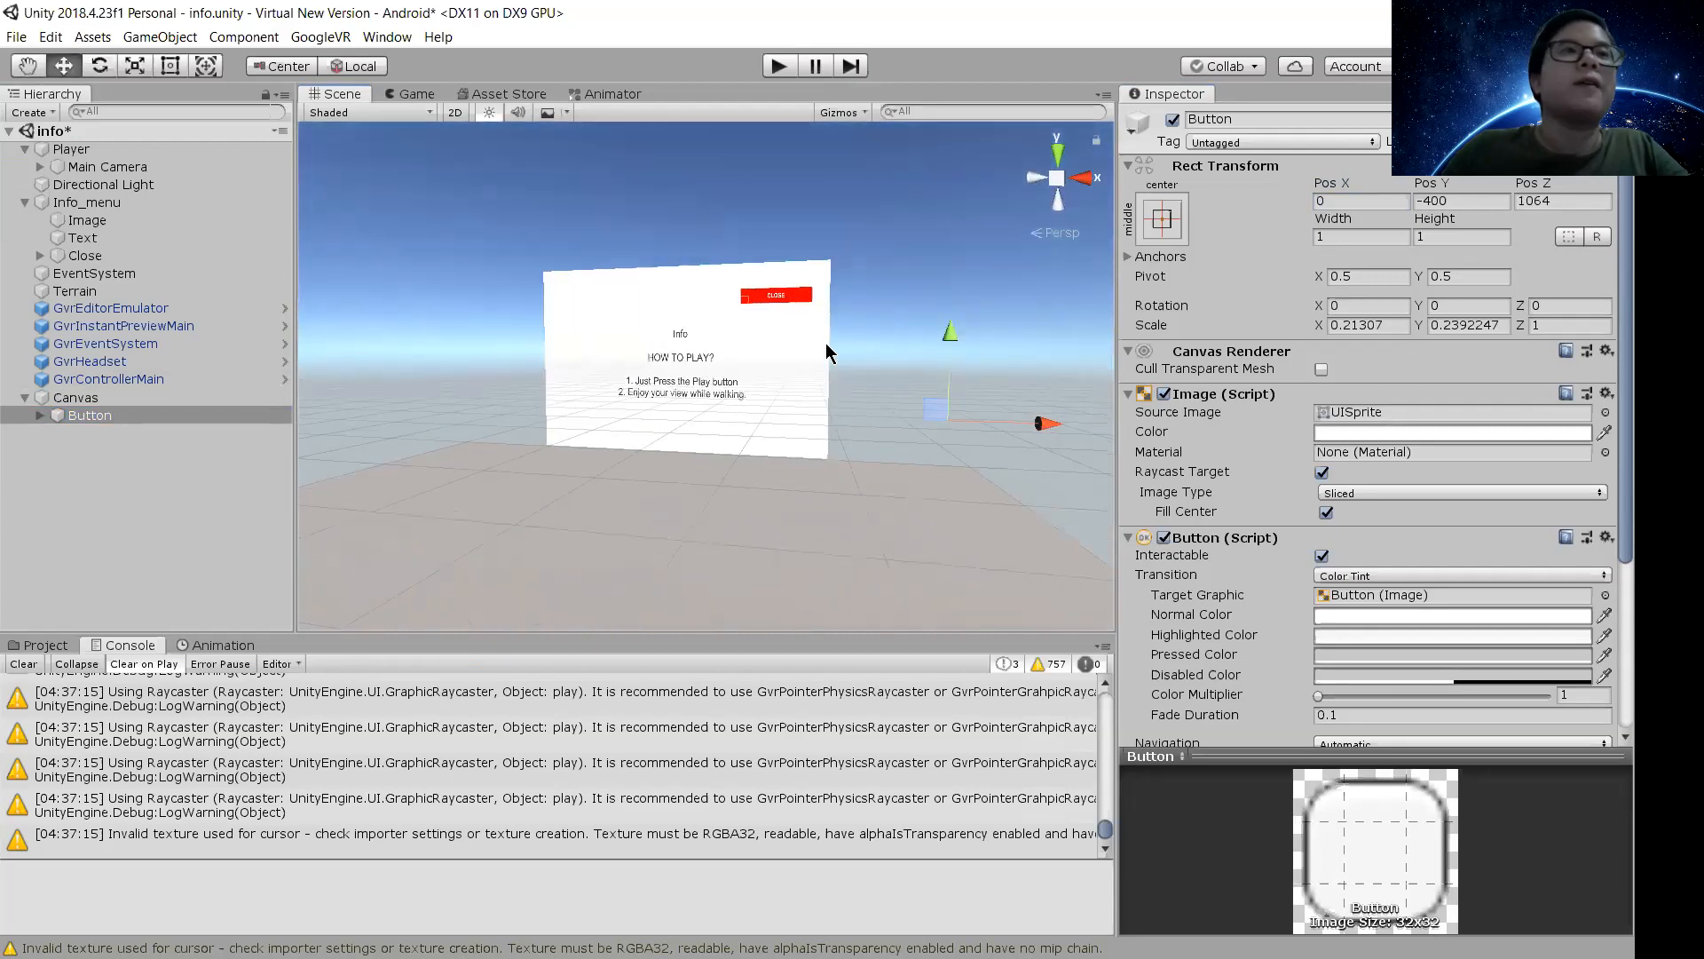
drag(1000, 433, 793, 295)
Select the red Close button on the info panel and examine its transform, Button component and On Click event
click(755, 293)
right_drag(845, 407, 799, 515)
scroll(798, 505, up, 6)
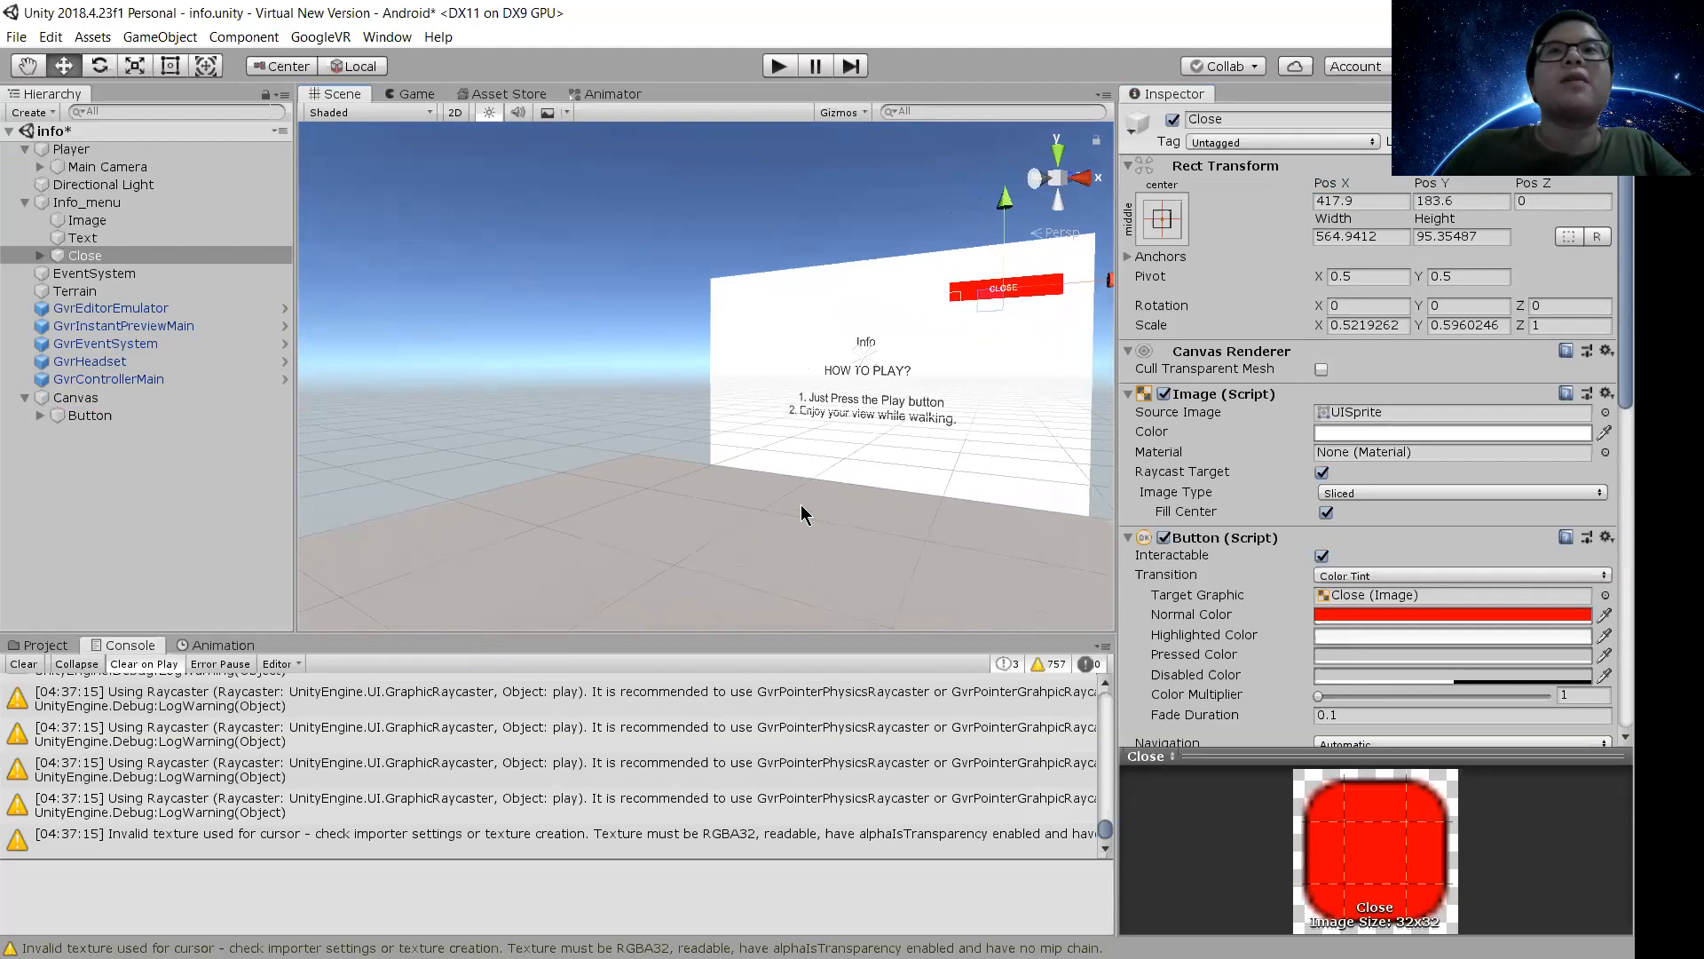
scroll(798, 504, up, 5)
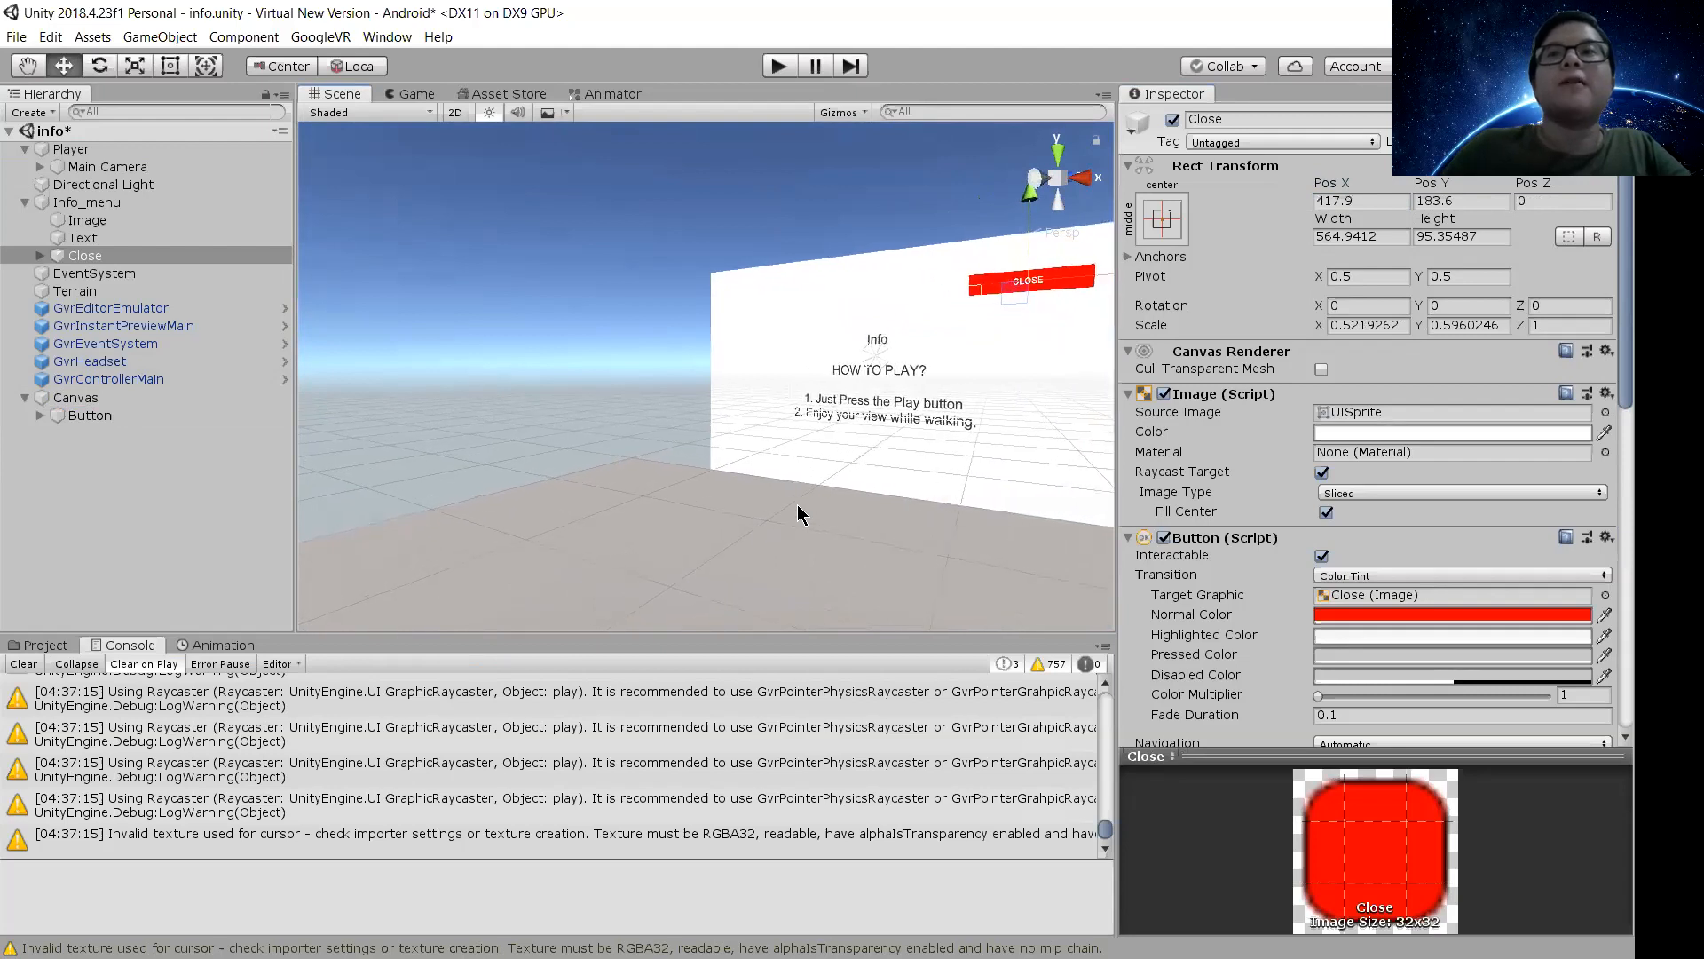
right_drag(797, 502, 839, 499)
scroll(1171, 344, down, 5)
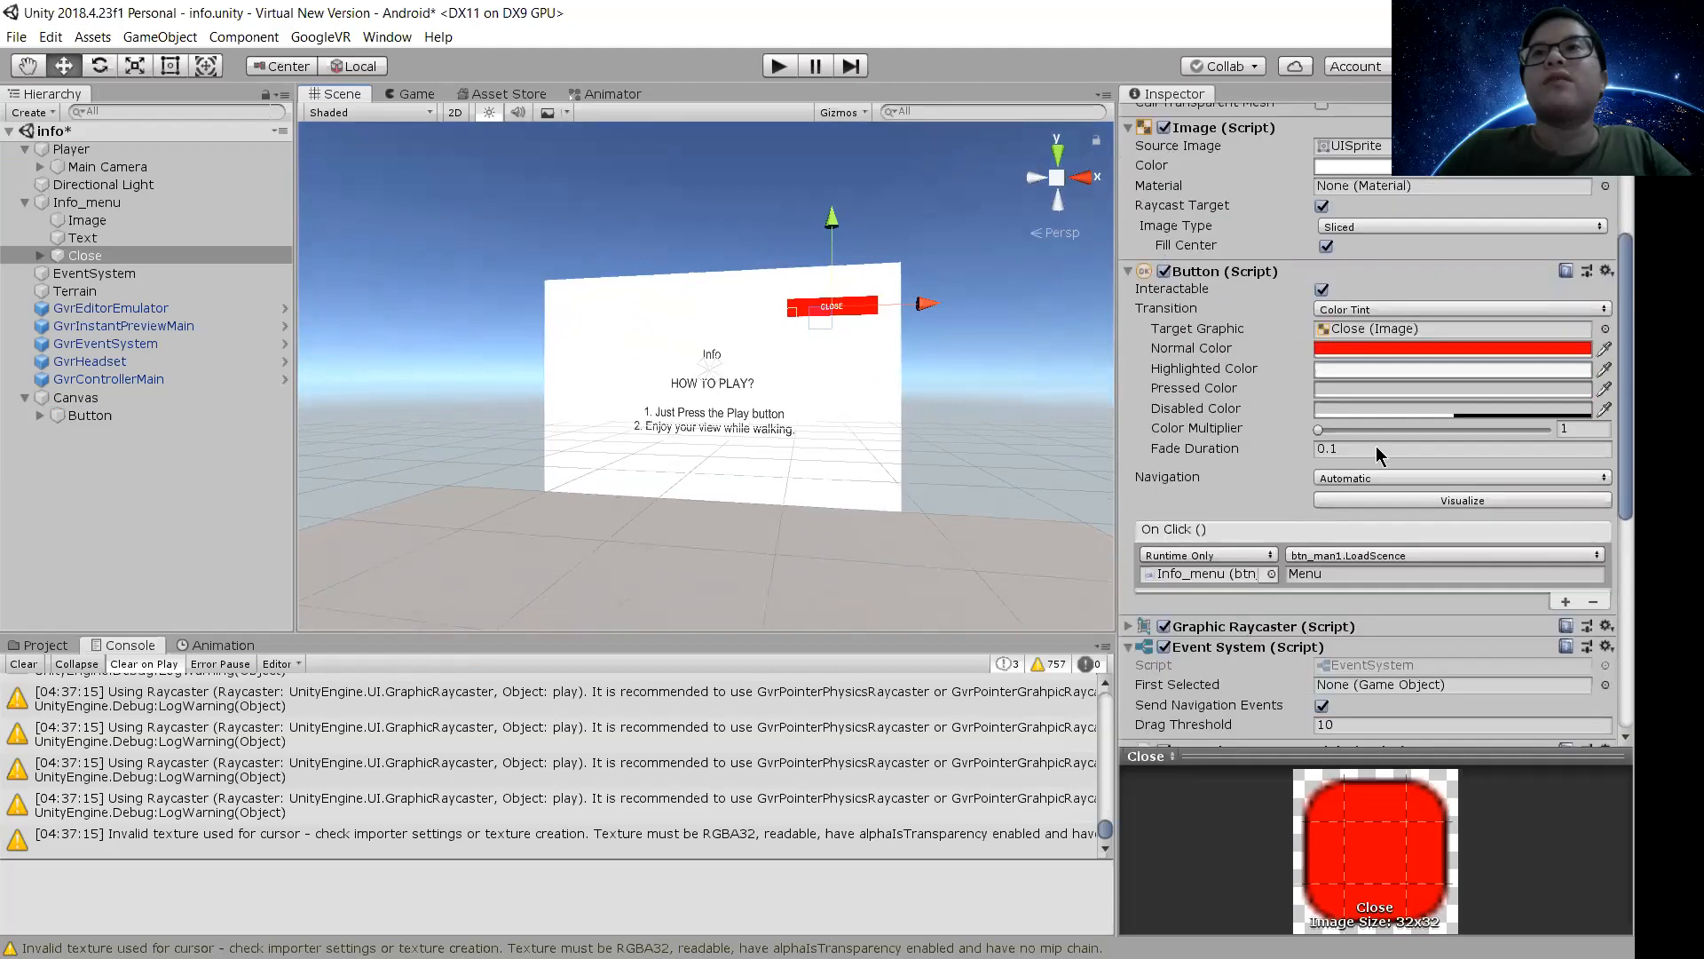
scroll(1379, 454, up, 5)
Expand the Close object in the hierarchy and inspect the Button under the Canvas for comparison
click(40, 258)
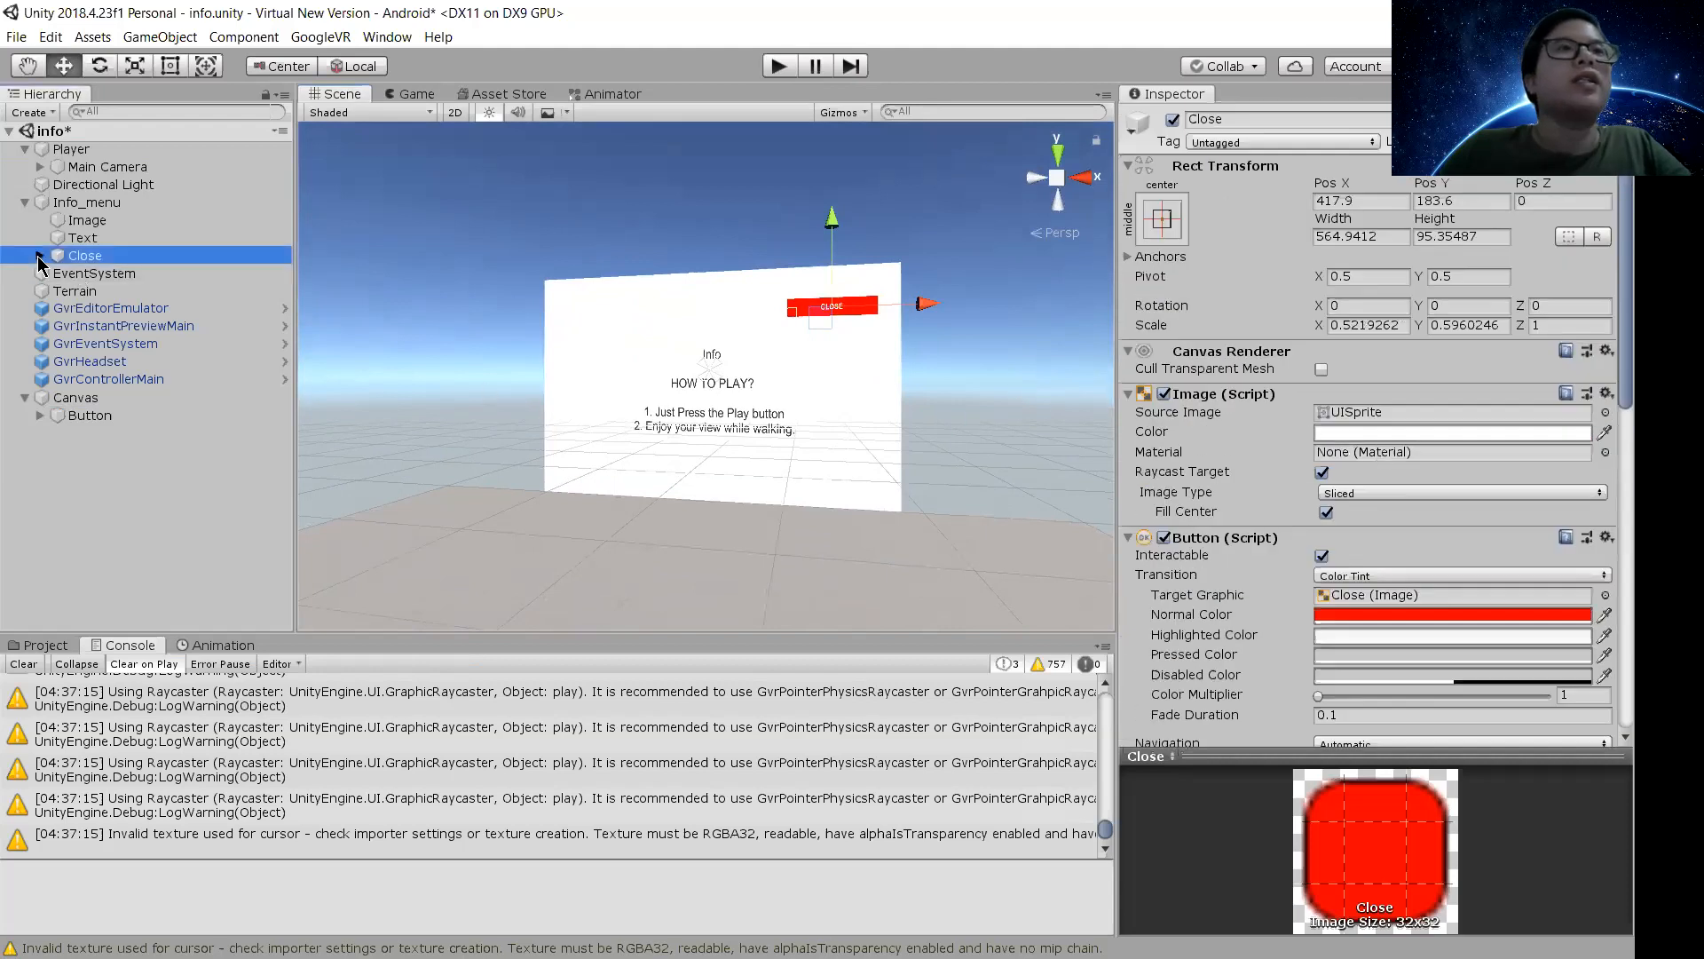
click(40, 256)
click(213, 416)
click(214, 434)
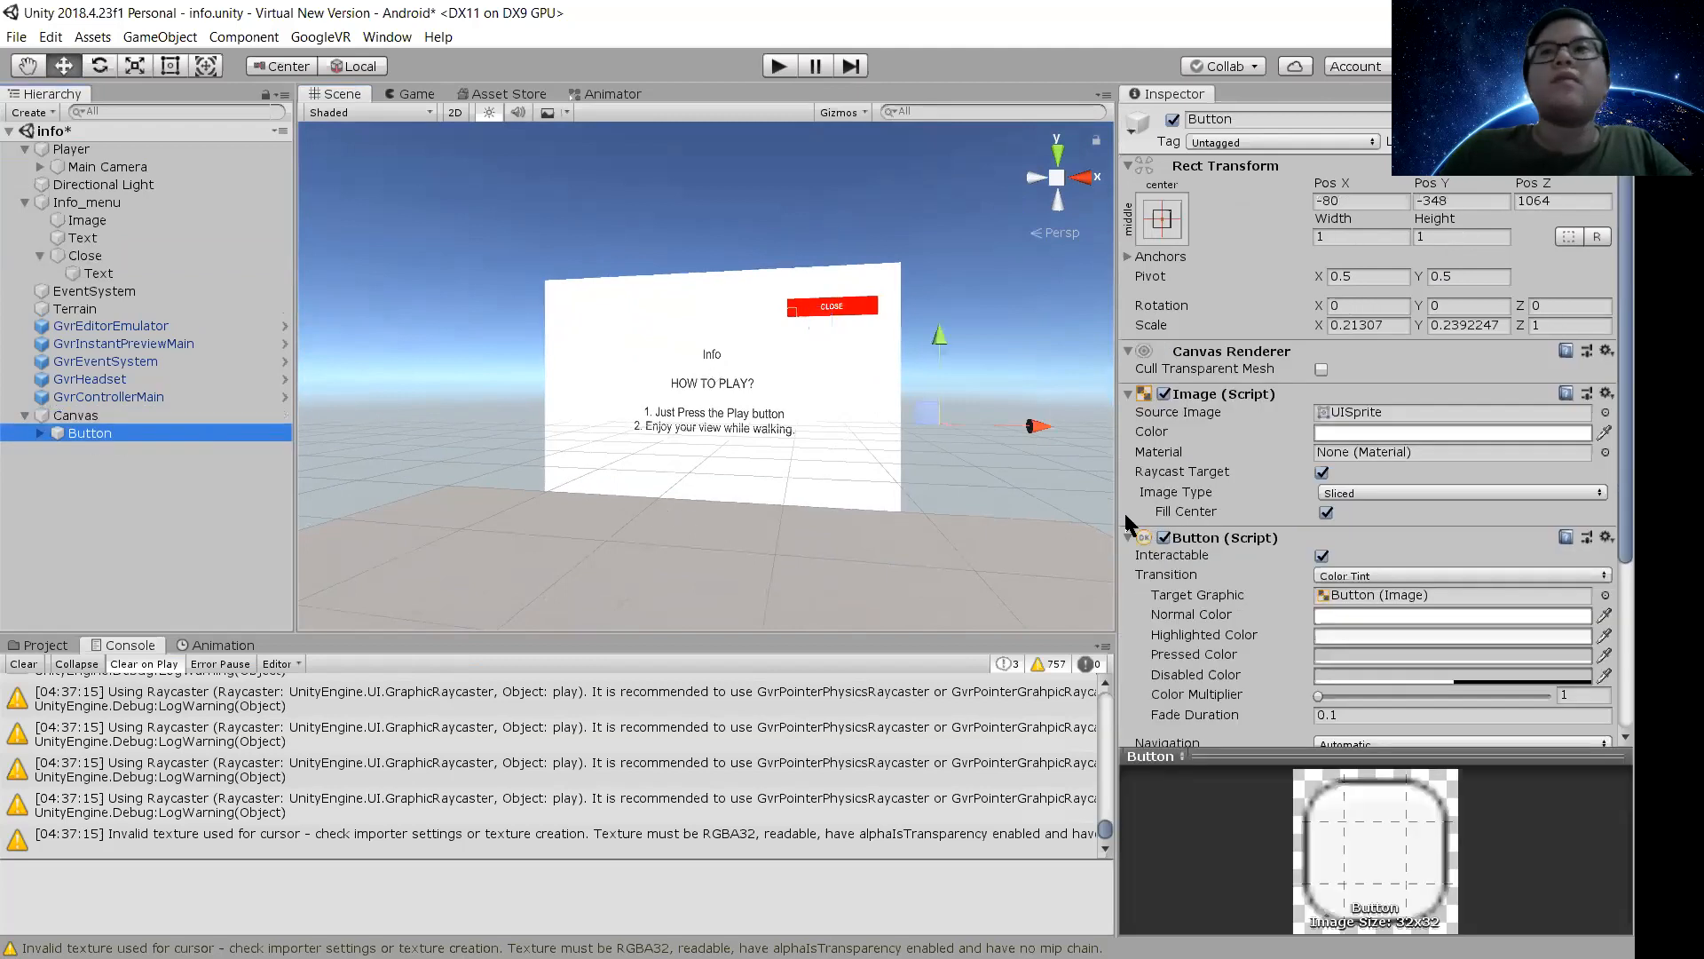
Review the Close button's On Click event, Event System, Gvr Pointer Input Module and raycaster components
click(96, 256)
scroll(1390, 416, down, 8)
scroll(1329, 364, up, 4)
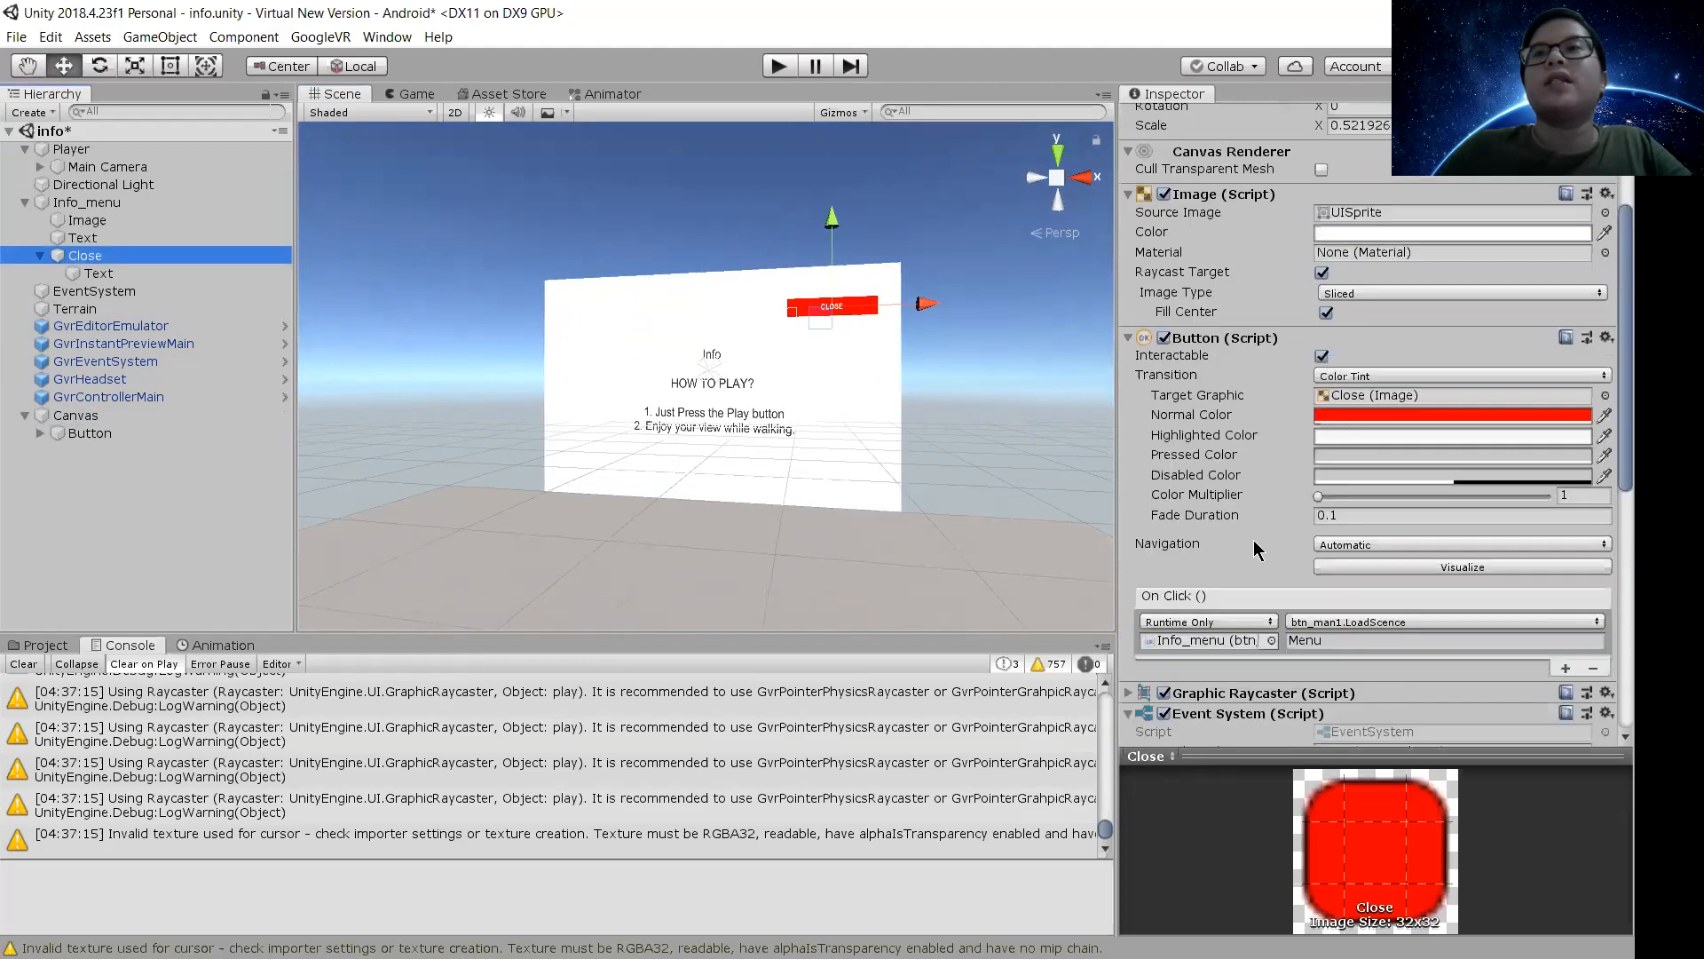
scroll(1206, 530, down, 2)
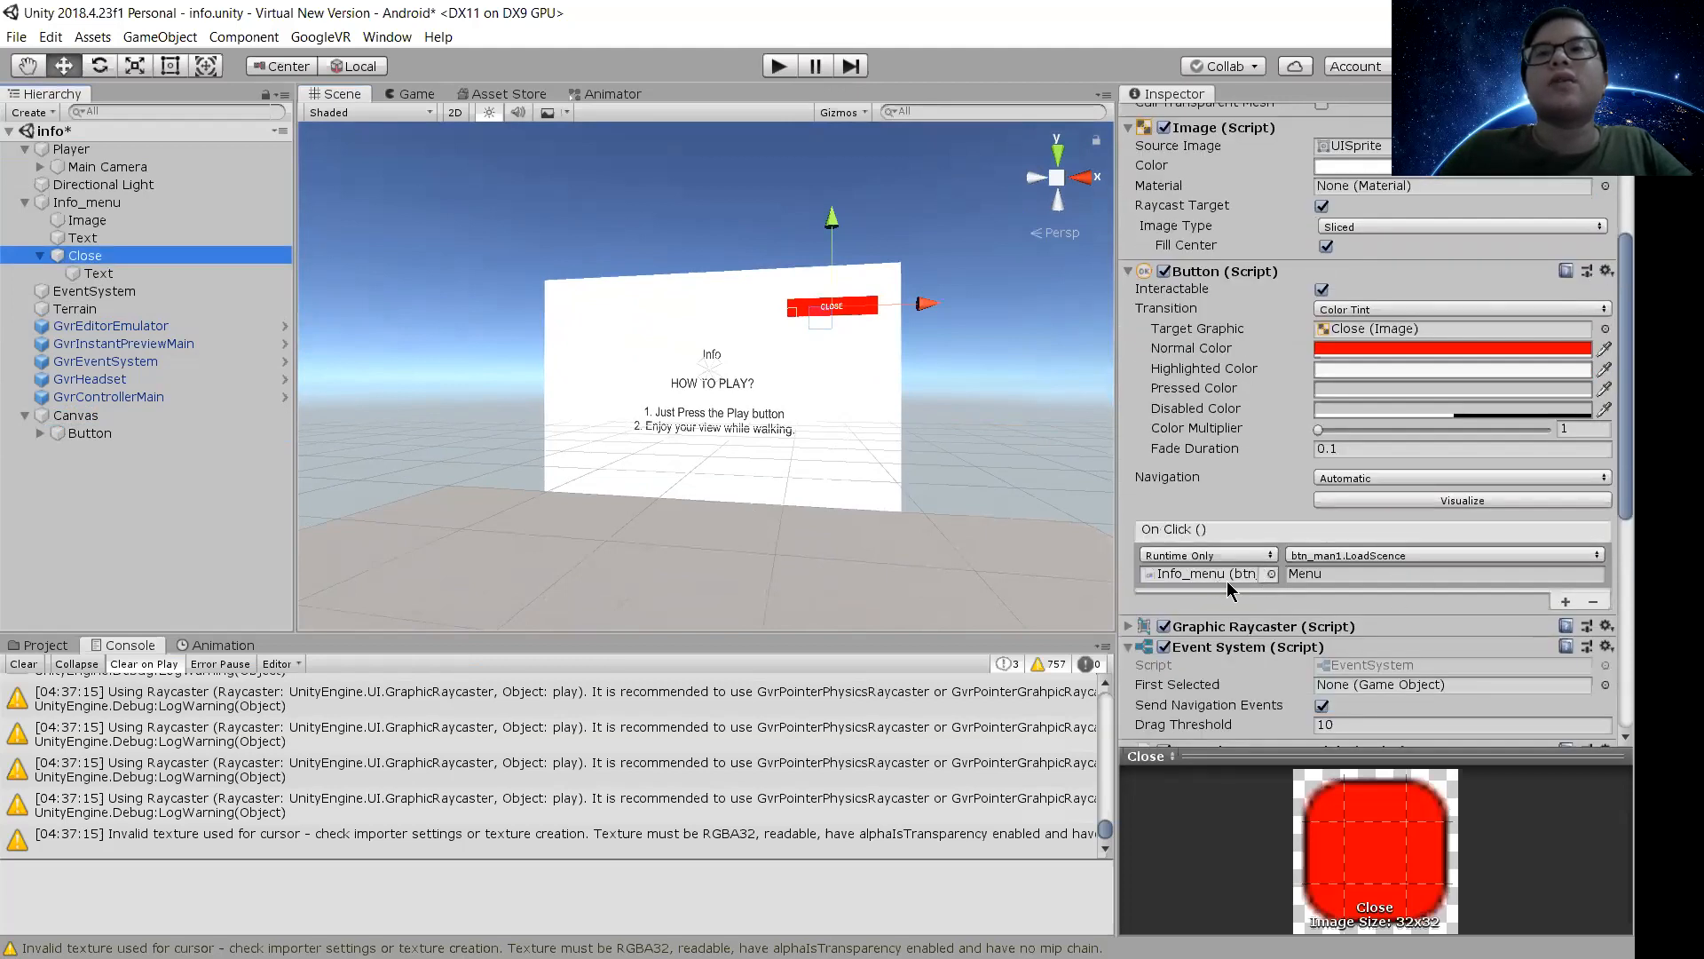
scroll(1231, 590, down, 5)
scroll(1265, 552, down, 4)
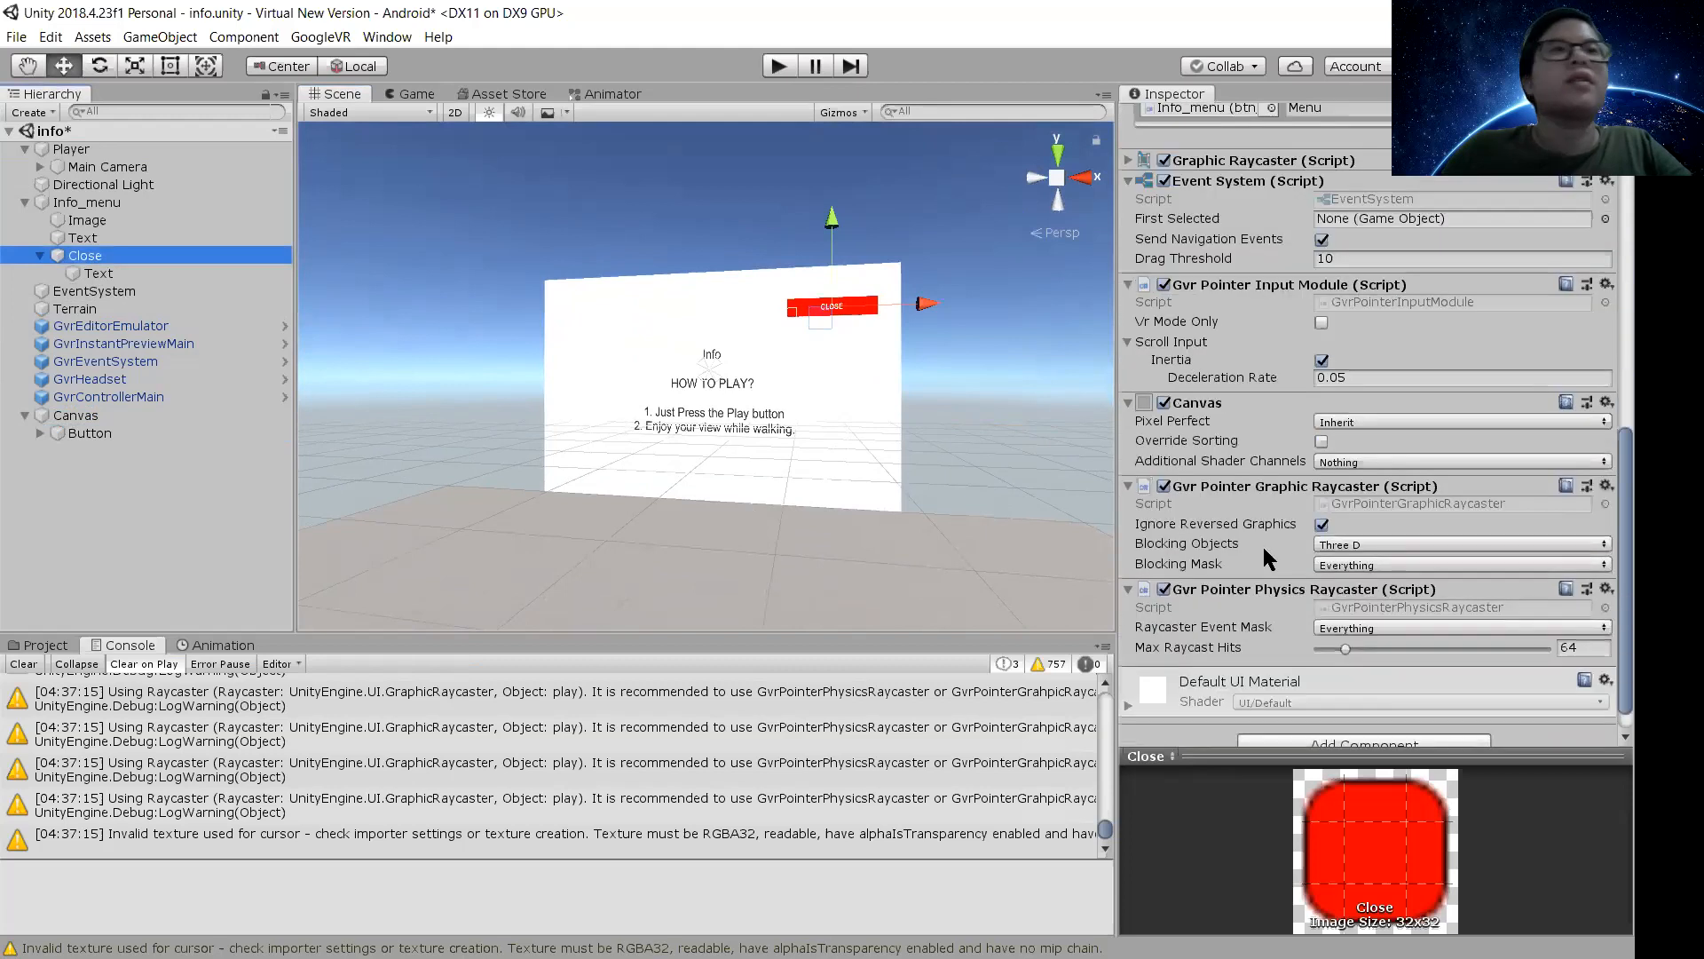
scroll(1261, 550, up, 2)
Add a UI Image as a child of the Close button and set its color to dark brown 2C1E1E
right_drag(565, 444, 637, 419)
scroll(521, 432, up, 2)
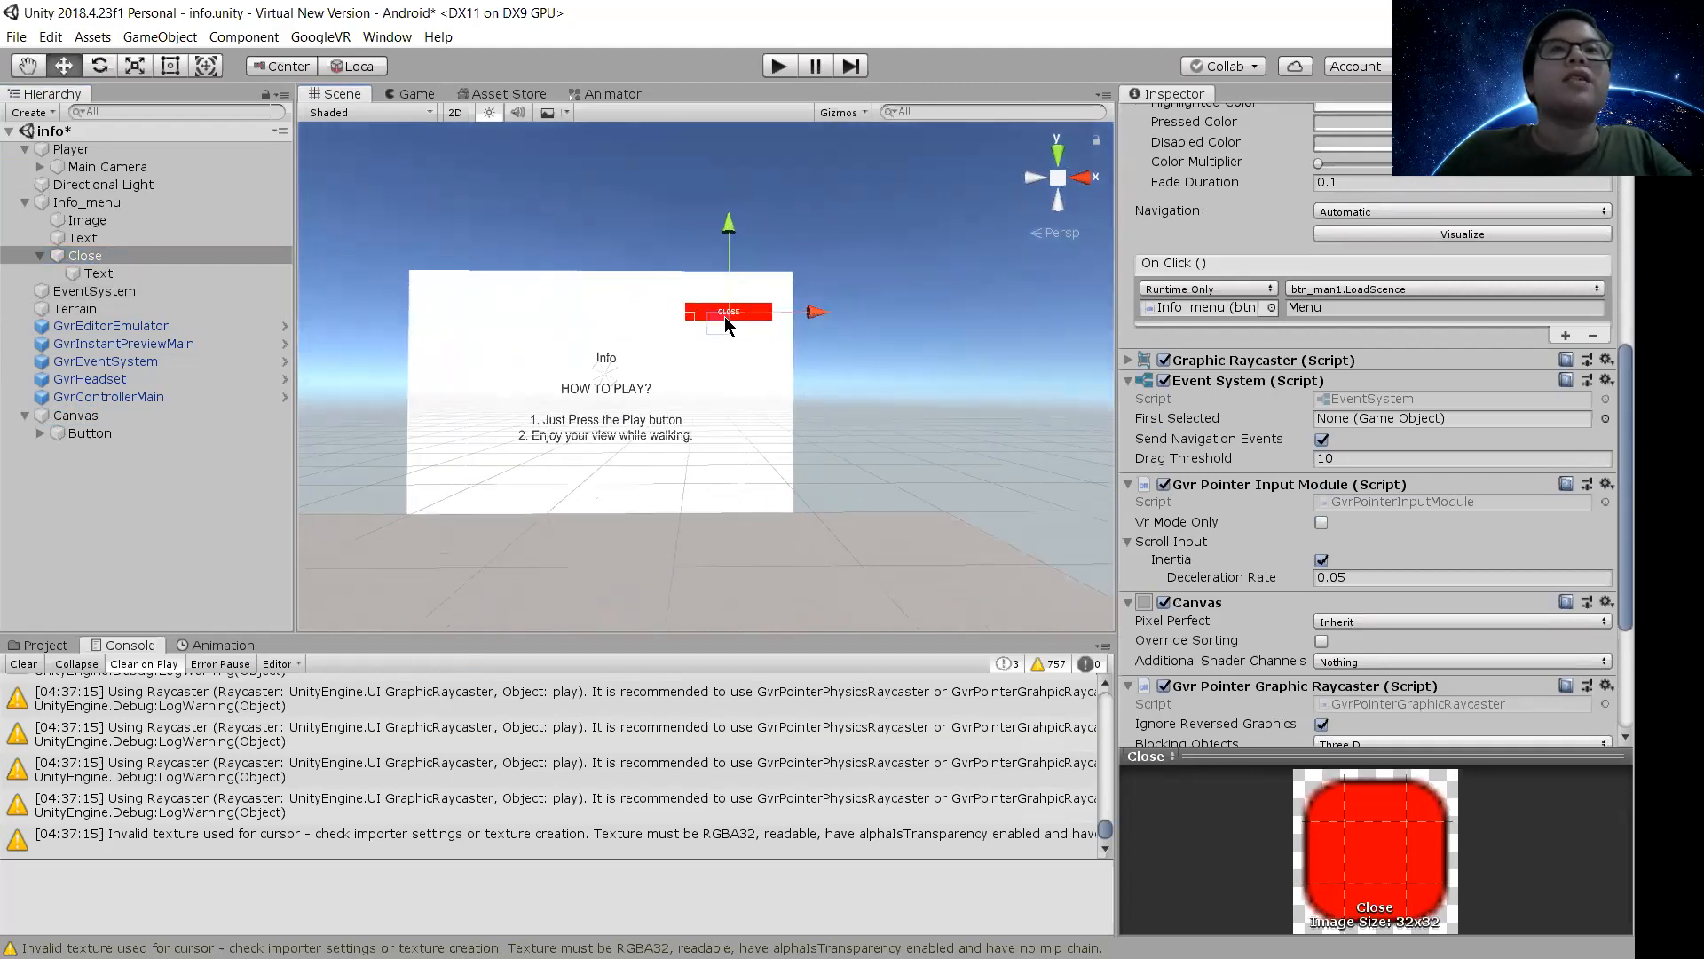
right_click(85, 257)
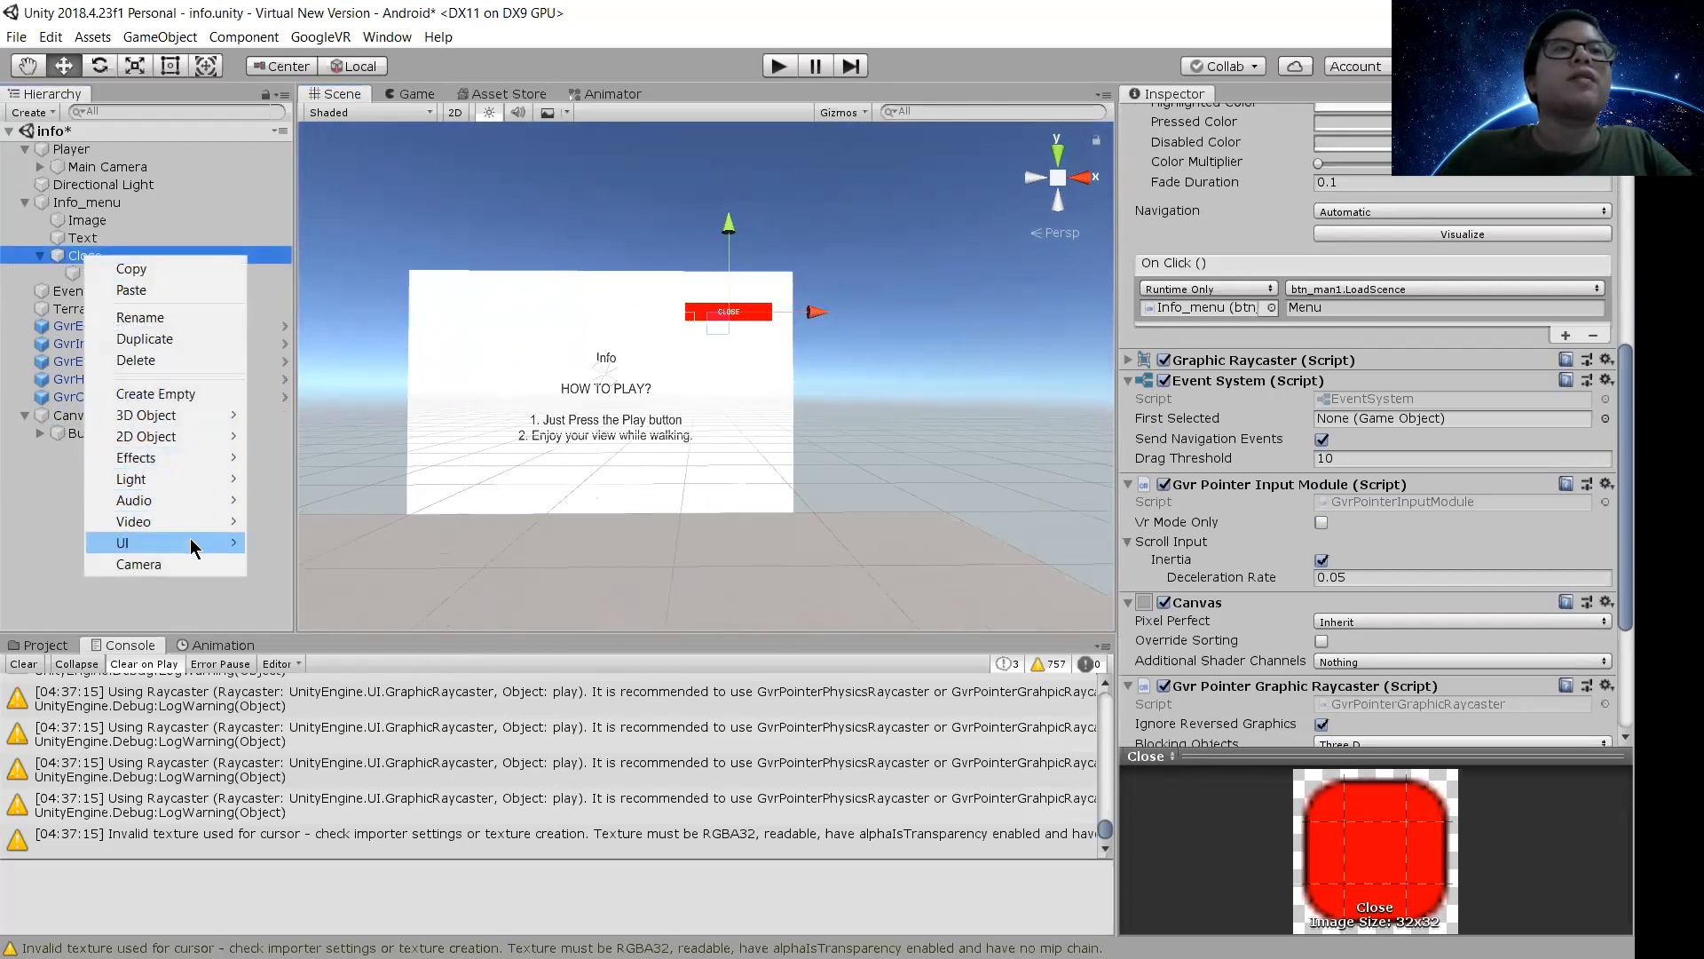
mouse_move(197, 544)
click(302, 586)
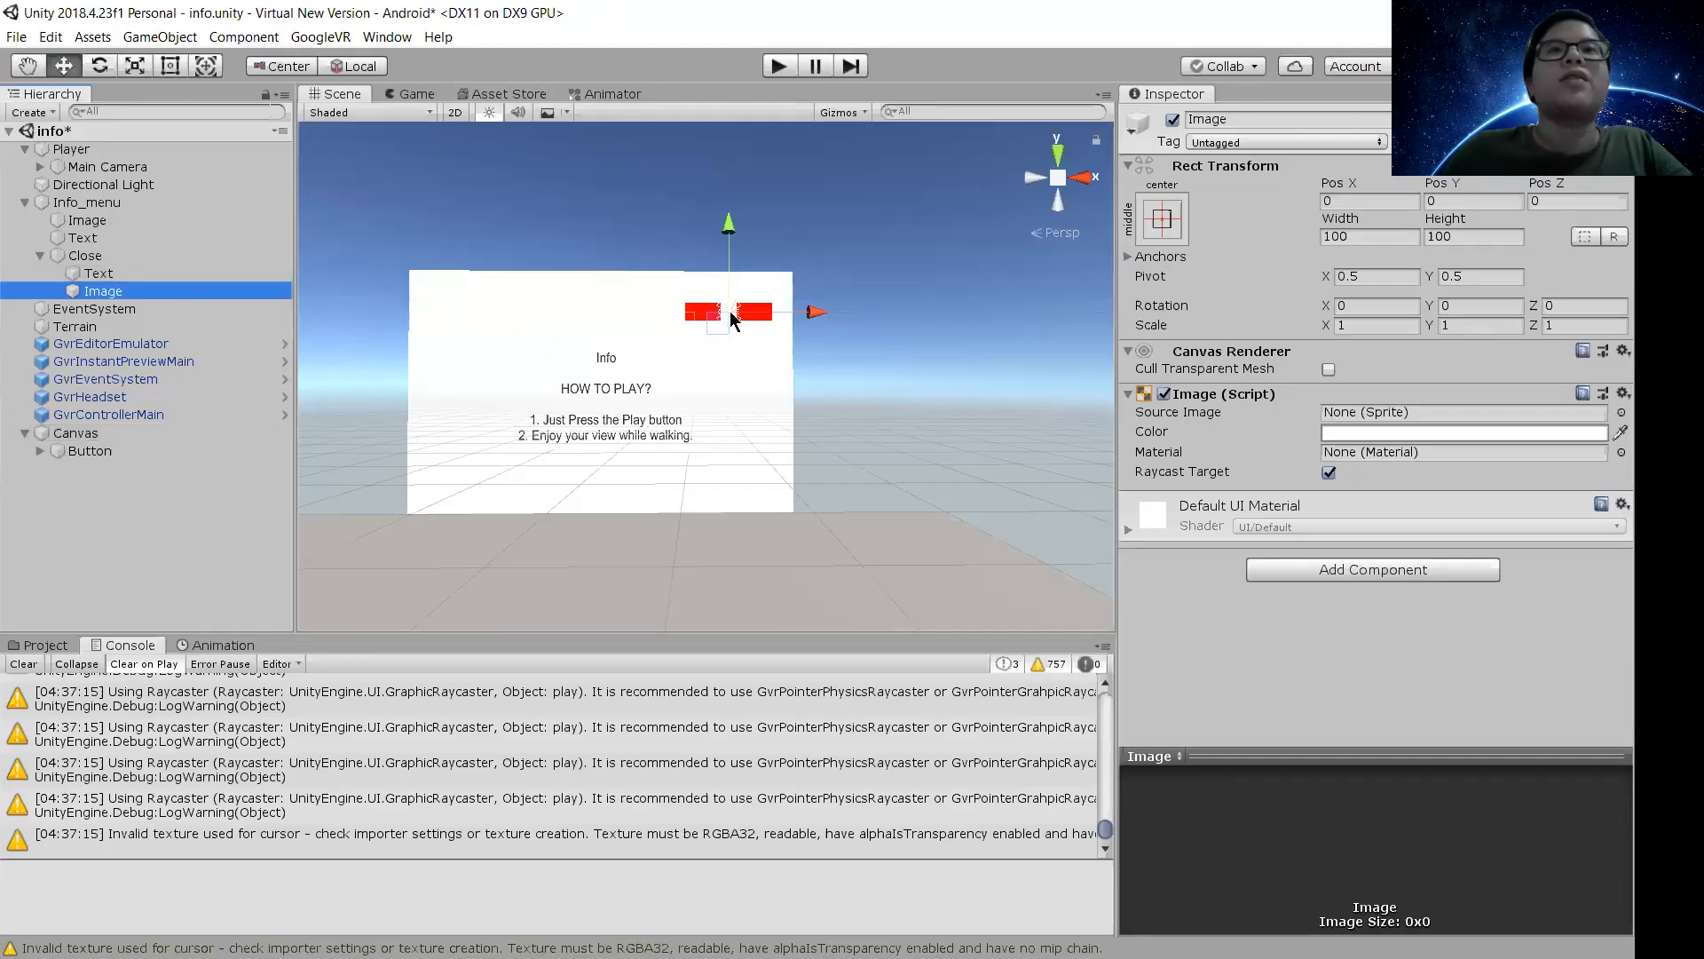
click(1356, 435)
click(115, 247)
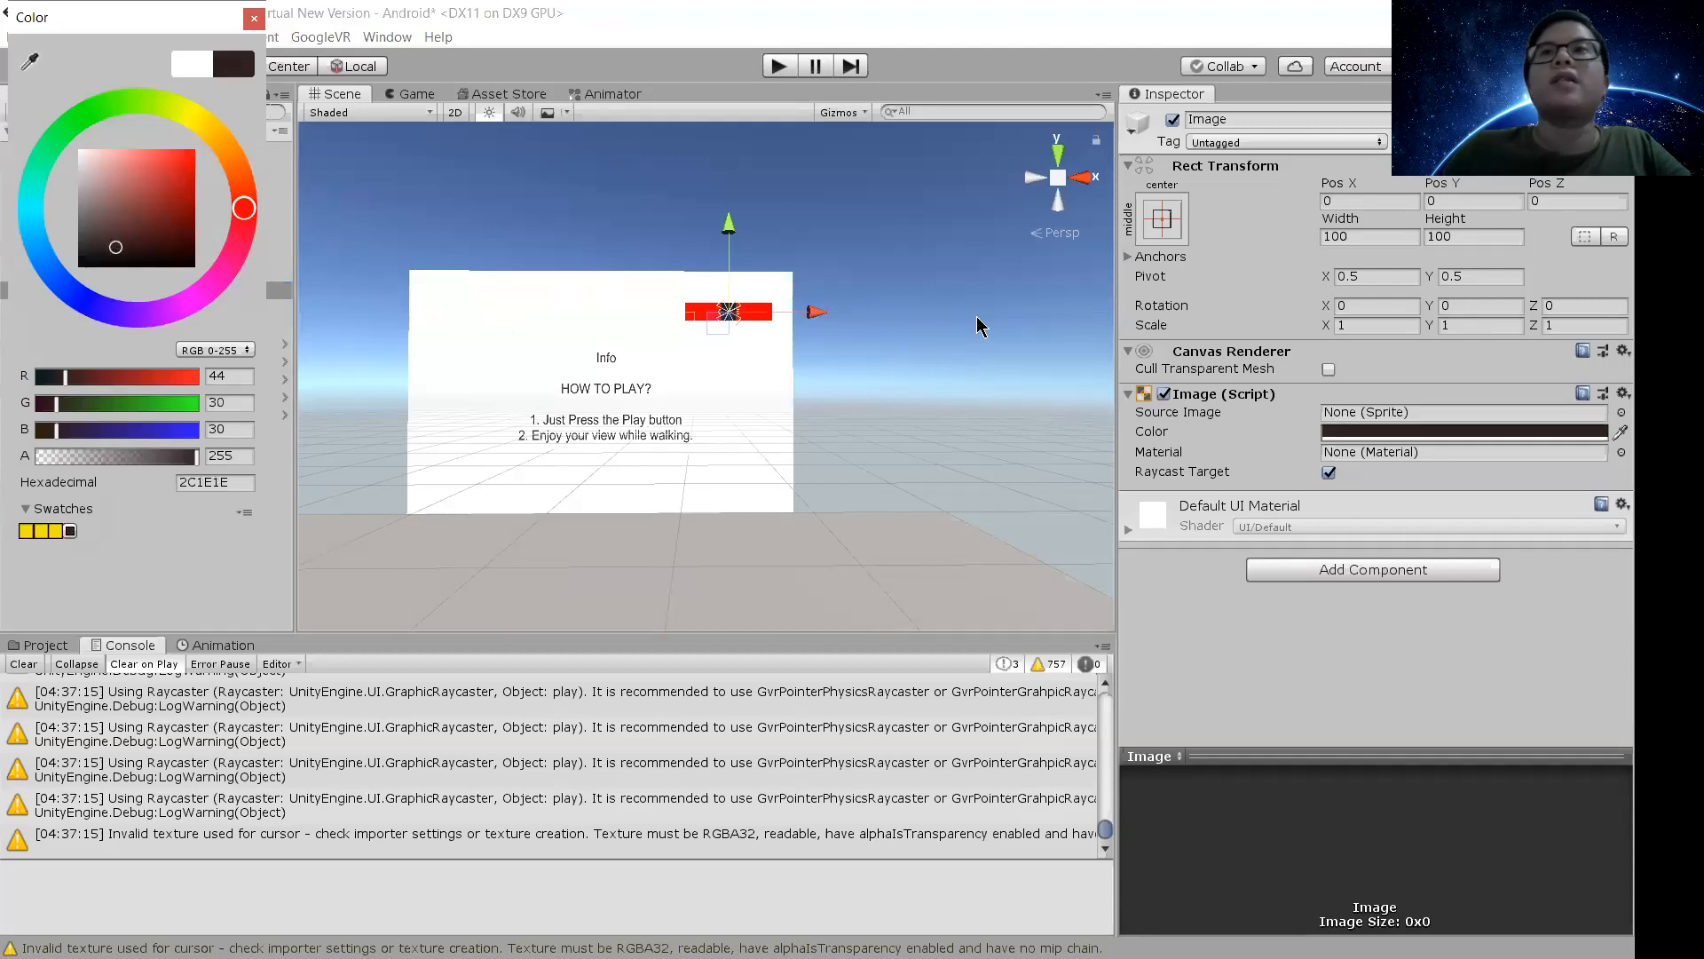
Set the width and height of the Image under Close to 1
click(1371, 236)
text(1)
click(1470, 235)
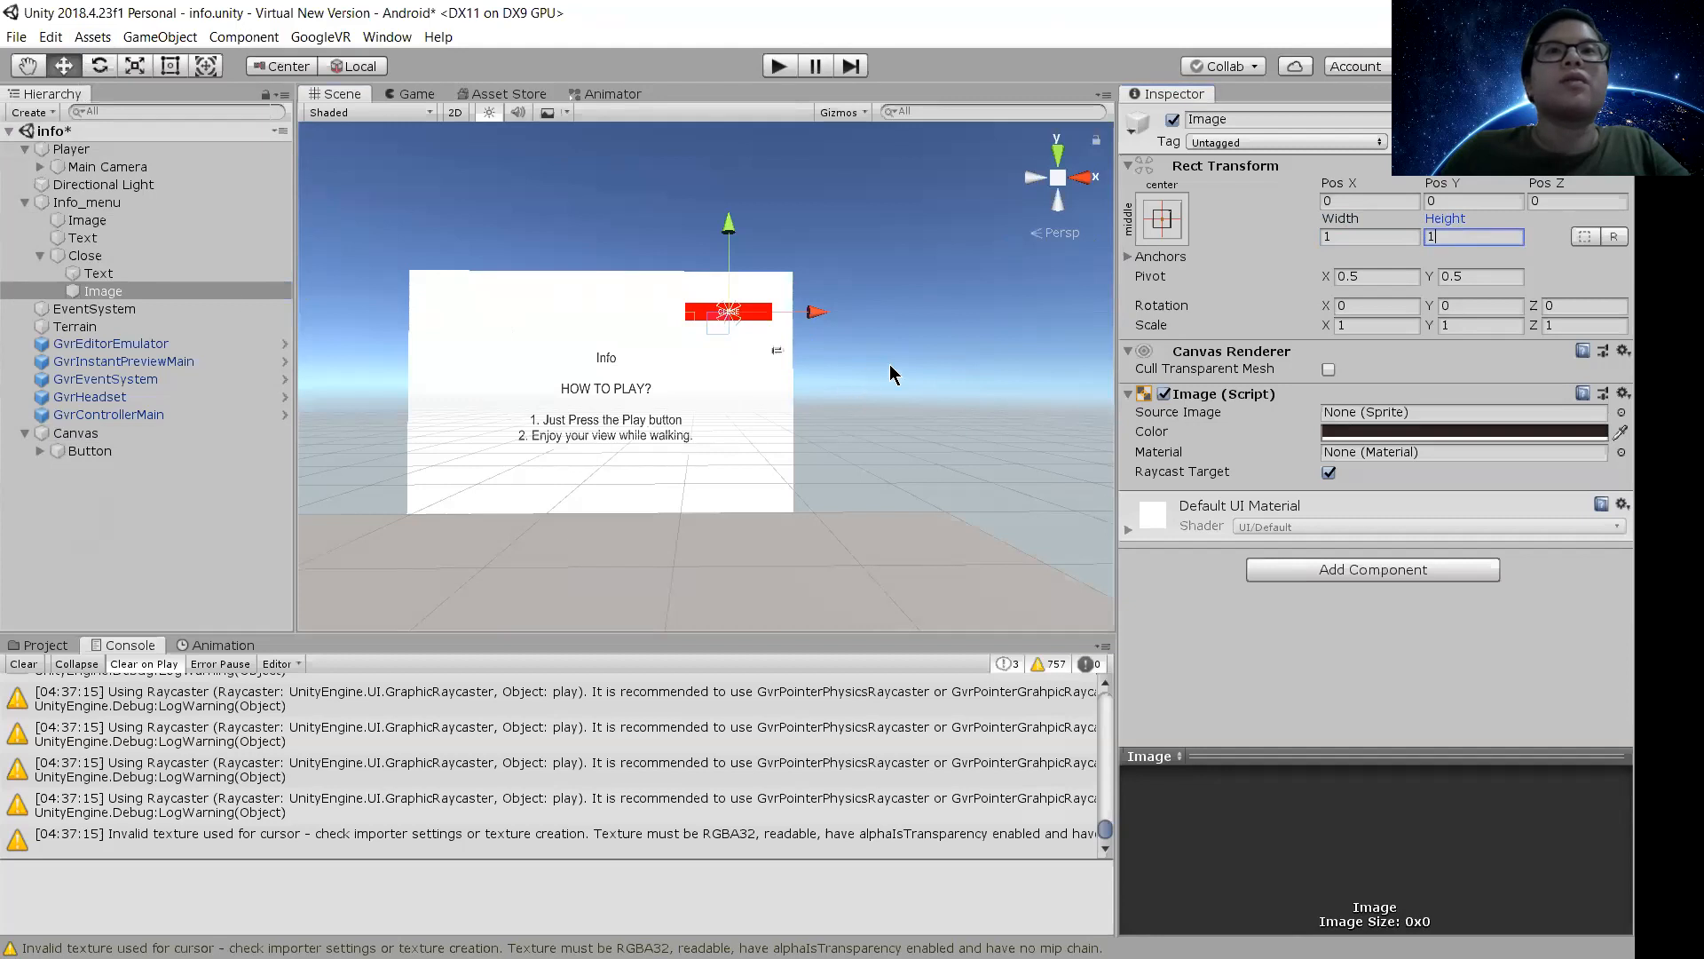
Move the Image under Close below the info panel, to about X 107 and Y -1208
click(99, 291)
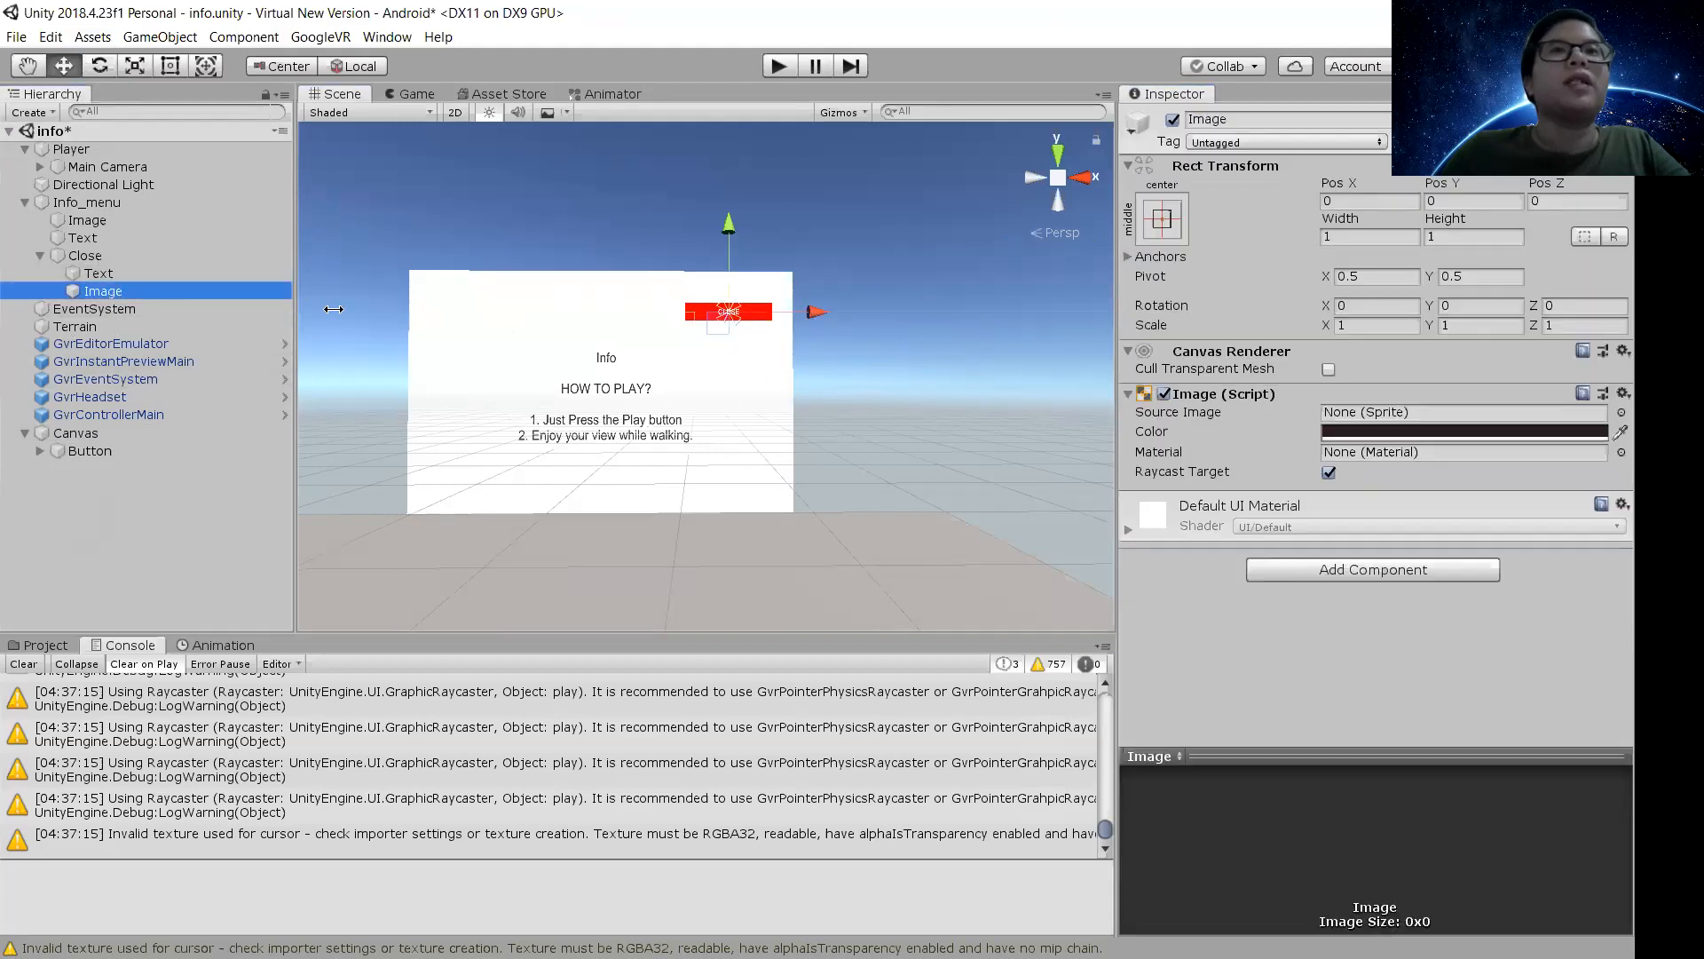
drag(790, 366, 946, 334)
drag(885, 229, 909, 495)
drag(940, 552, 805, 573)
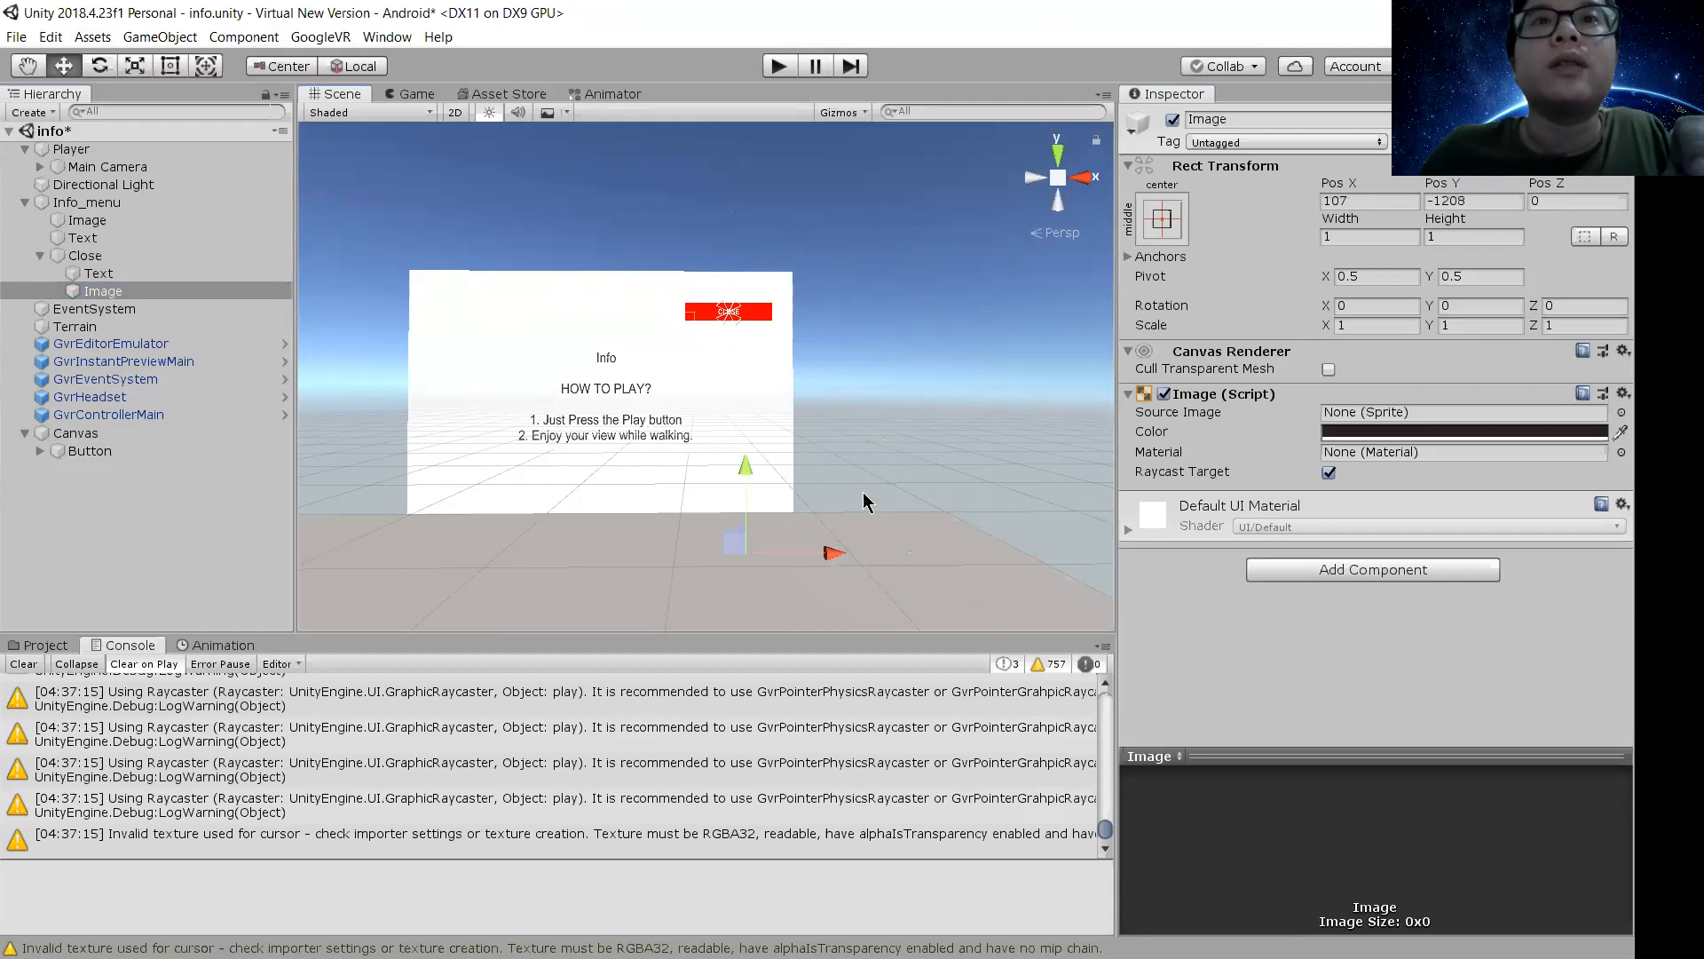
Undo the Image's moves and its width and height changes
key(ctrl+z)
key(ctrl+z)
key(ctrl+z)
key(ctrl+z)
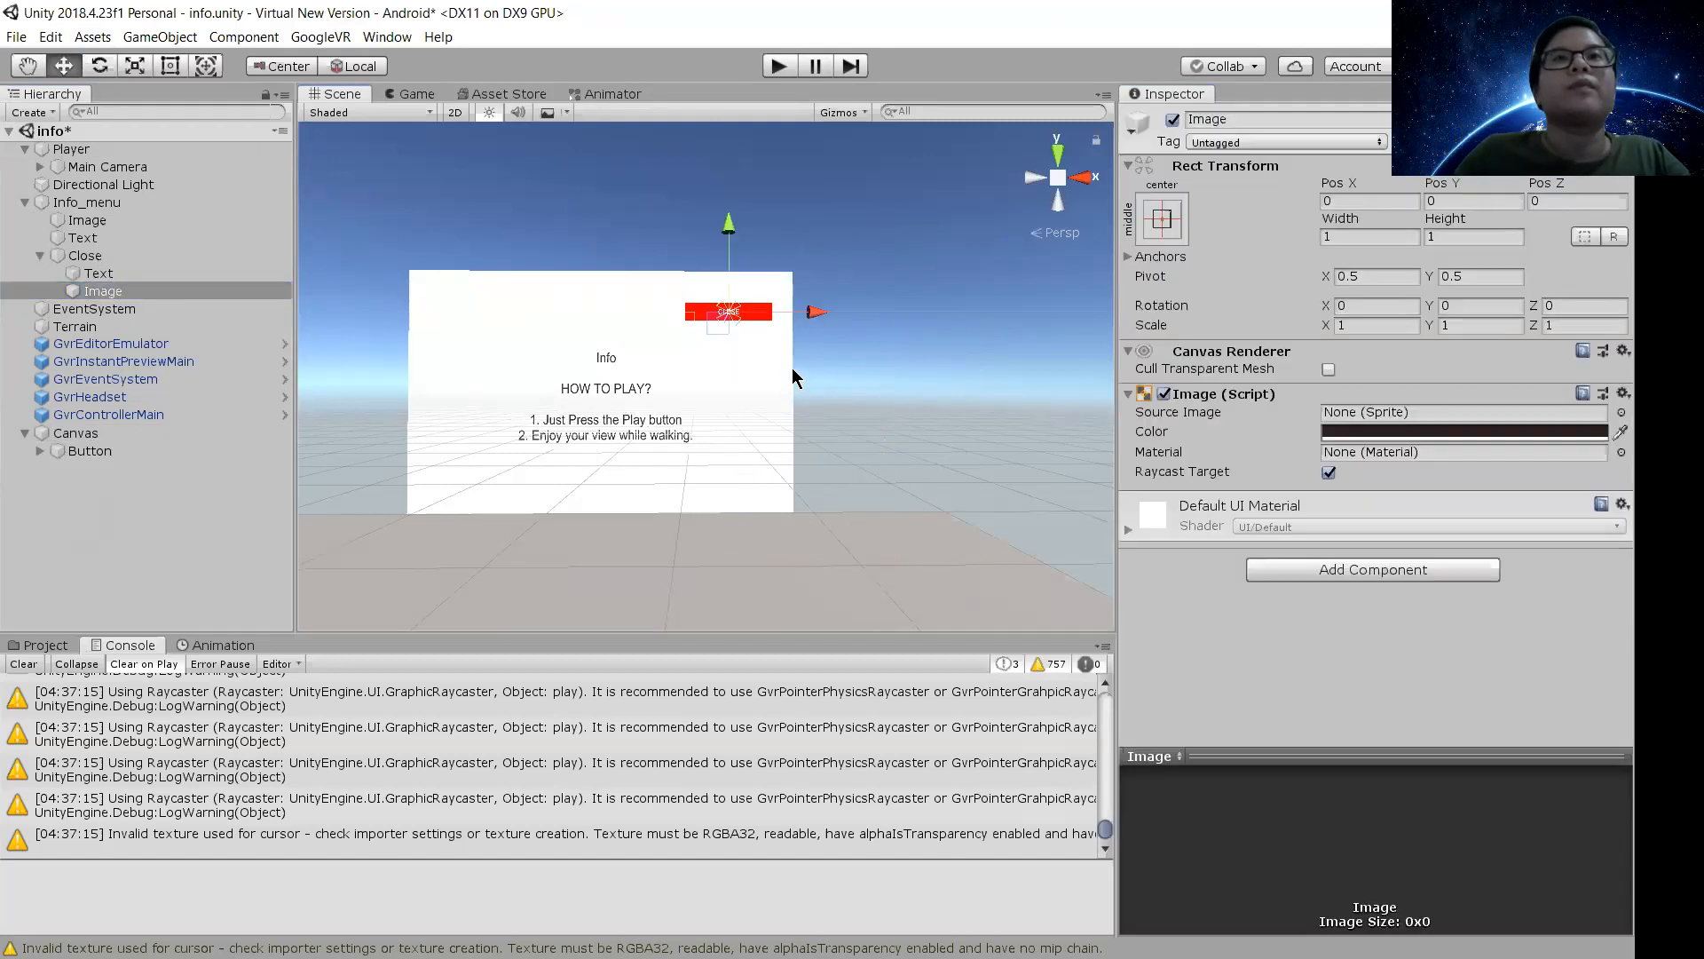
key(ctrl+z)
key(ctrl+z)
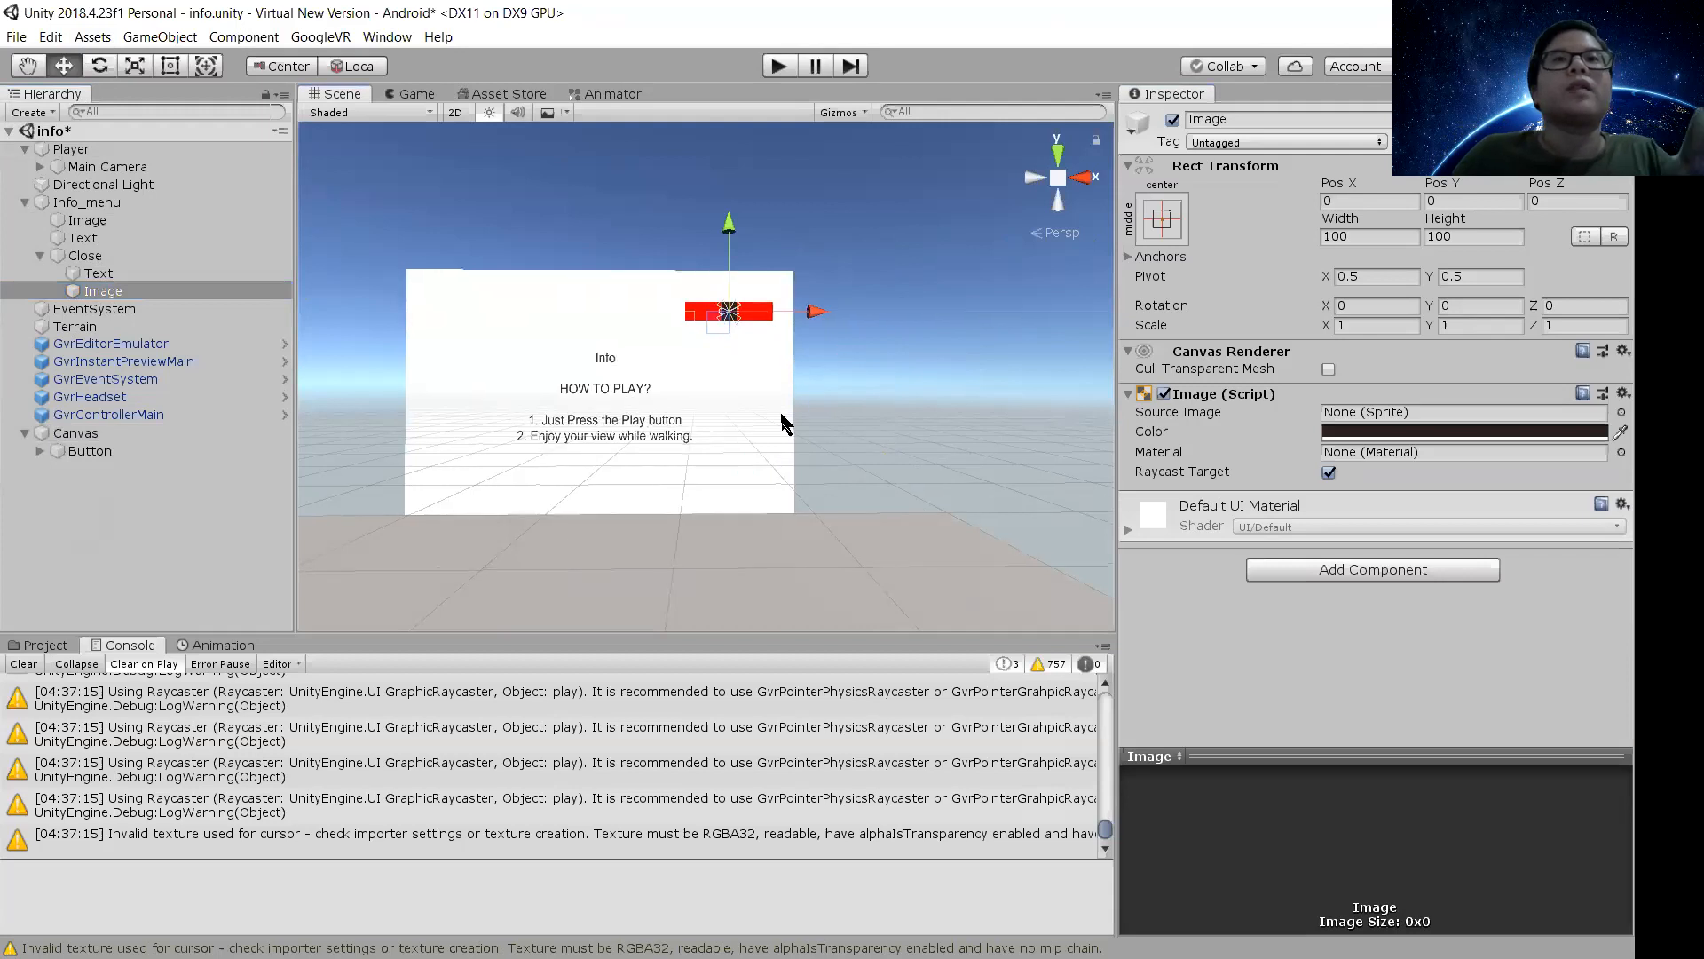
Assign the menu sprite from the project assets as the source image of the Image under Close
right_drag(673, 517, 668, 475)
scroll(705, 456, up, 3)
scroll(665, 474, up, 5)
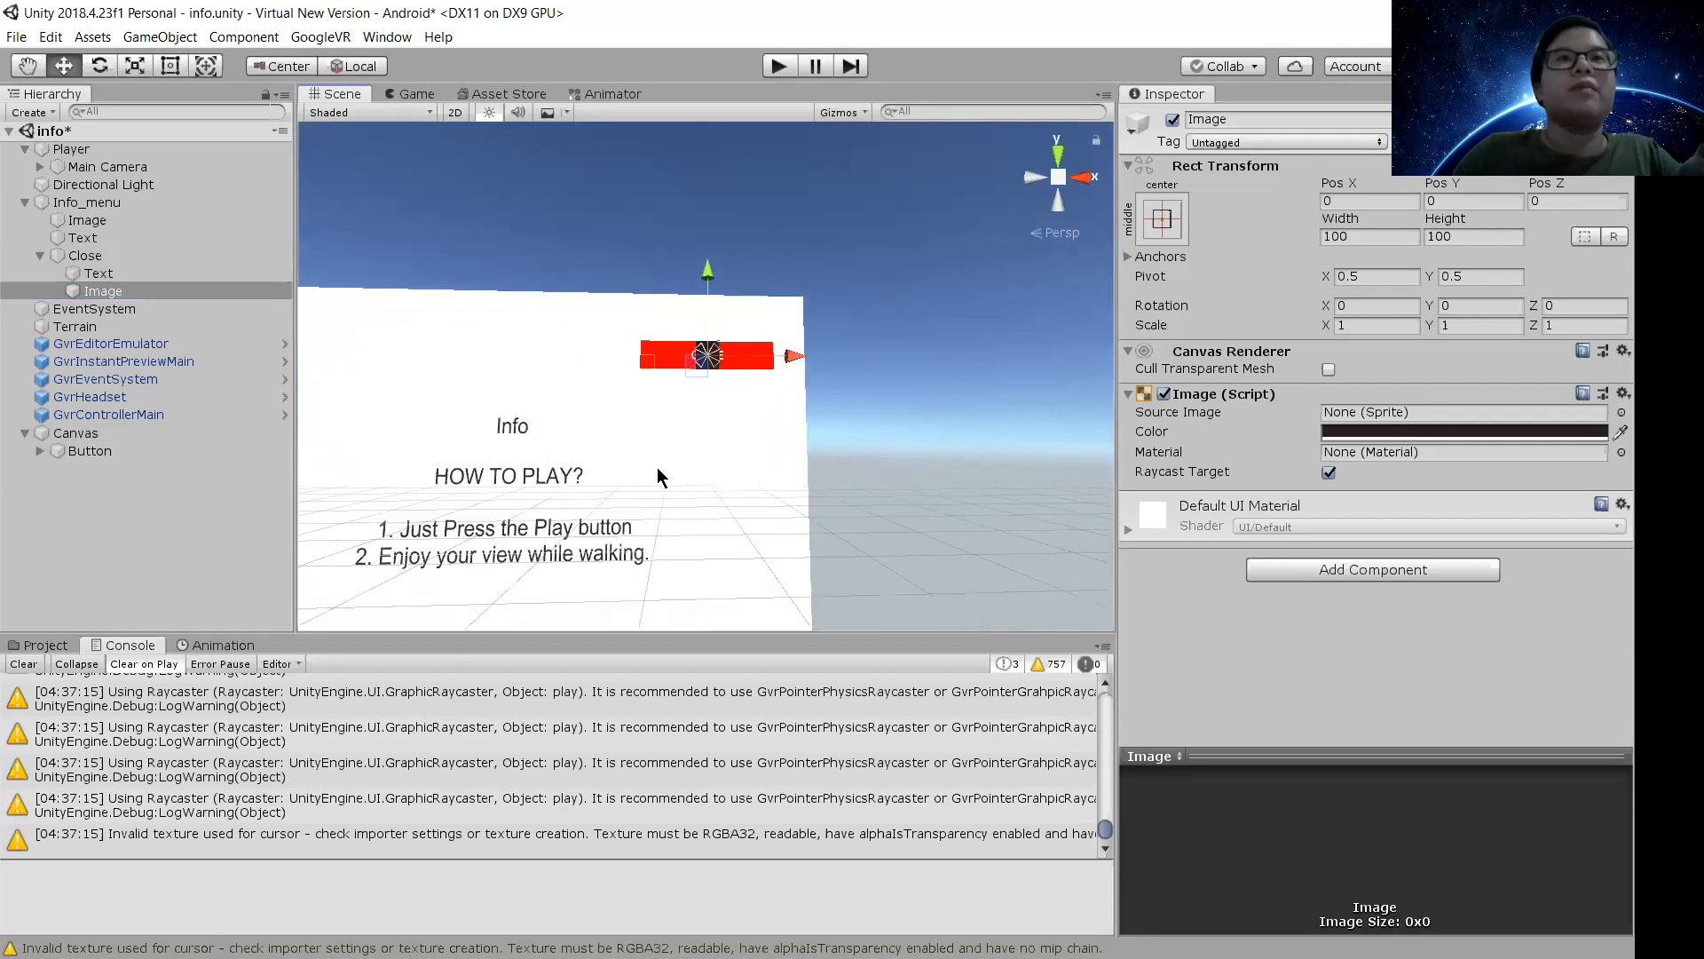
scroll(656, 467, up, 3)
scroll(661, 463, down, 2)
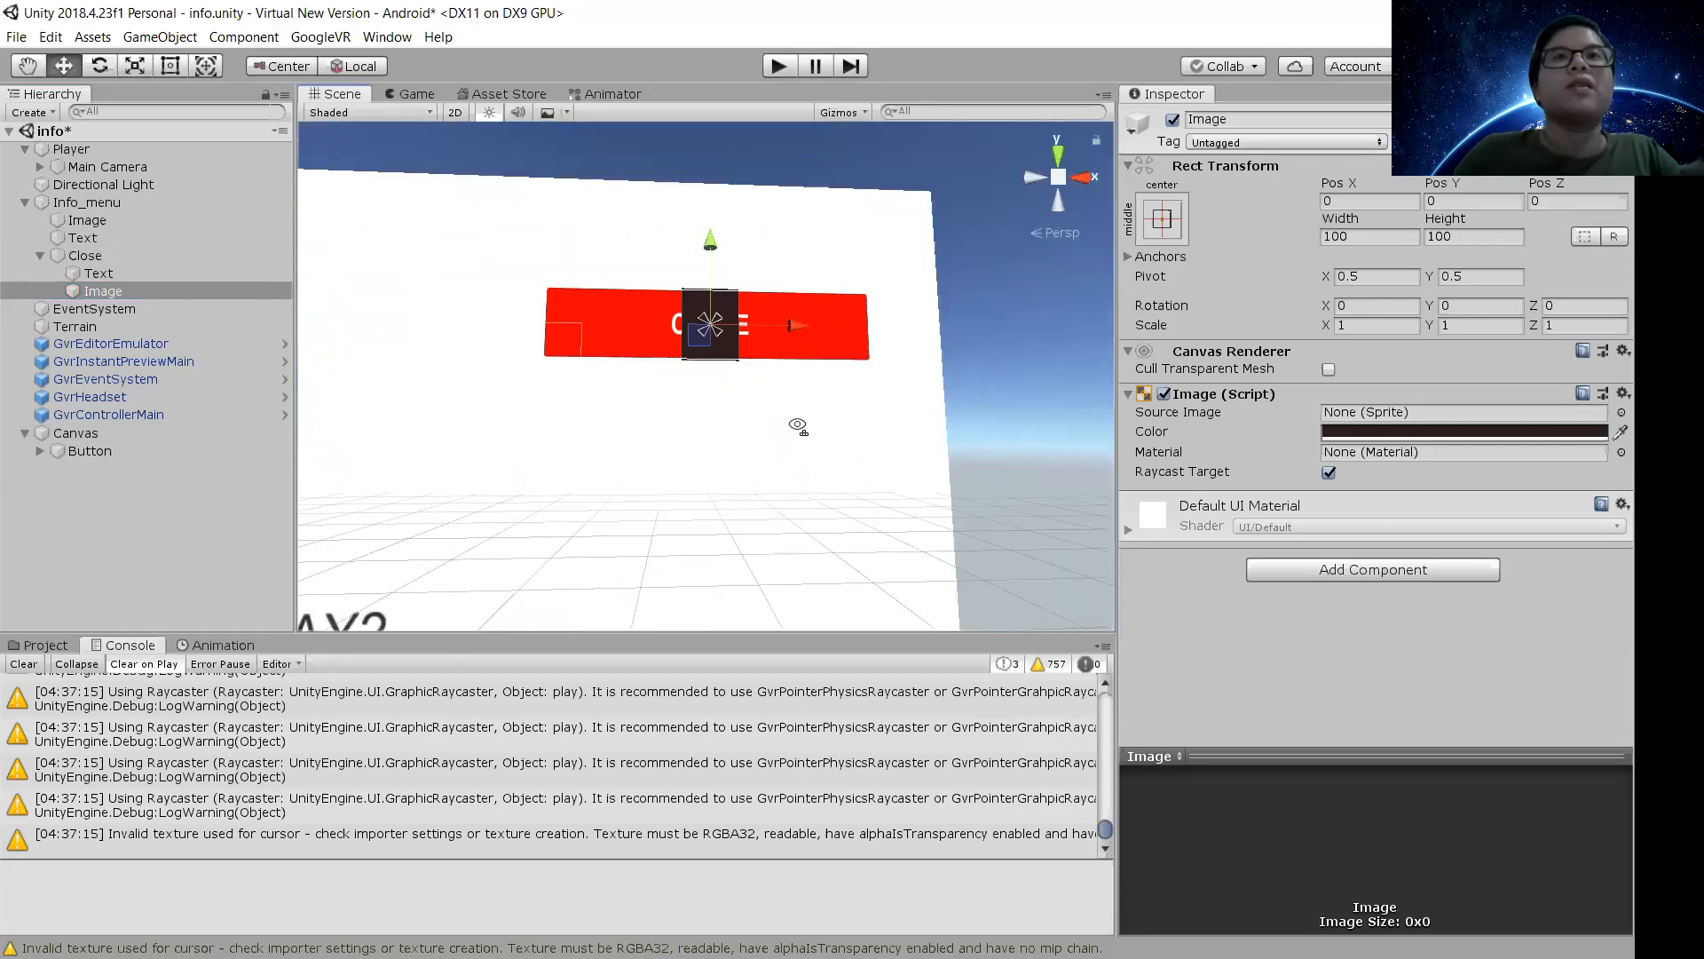
right_drag(797, 426, 624, 418)
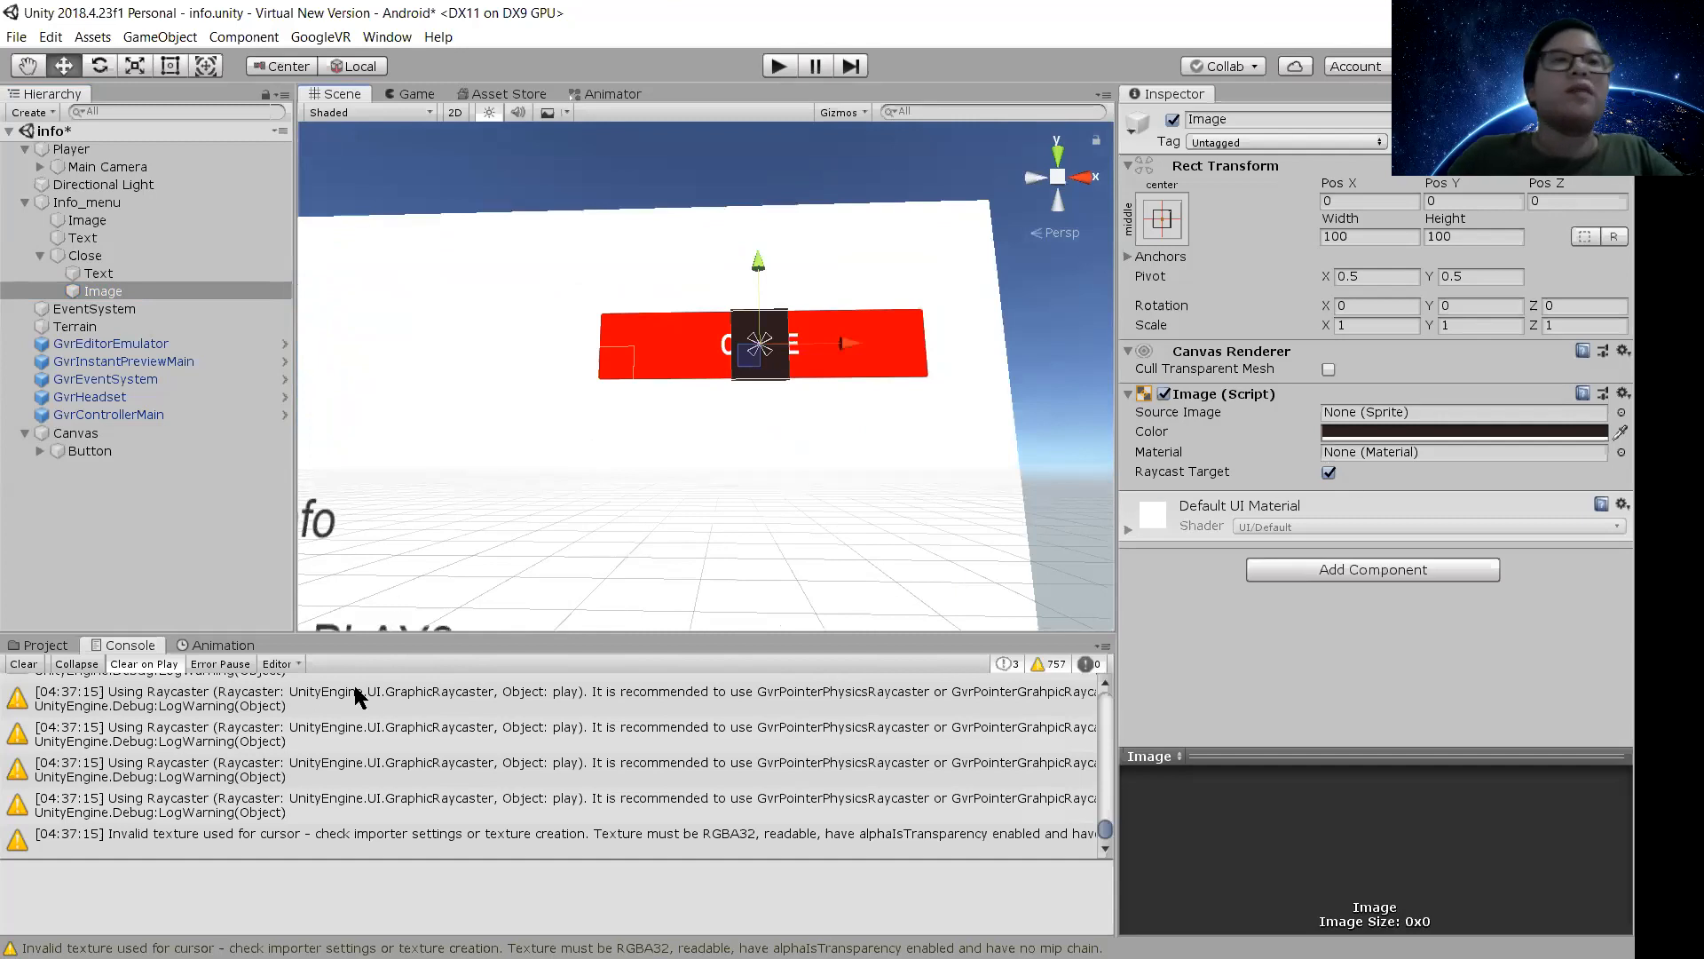
click(44, 645)
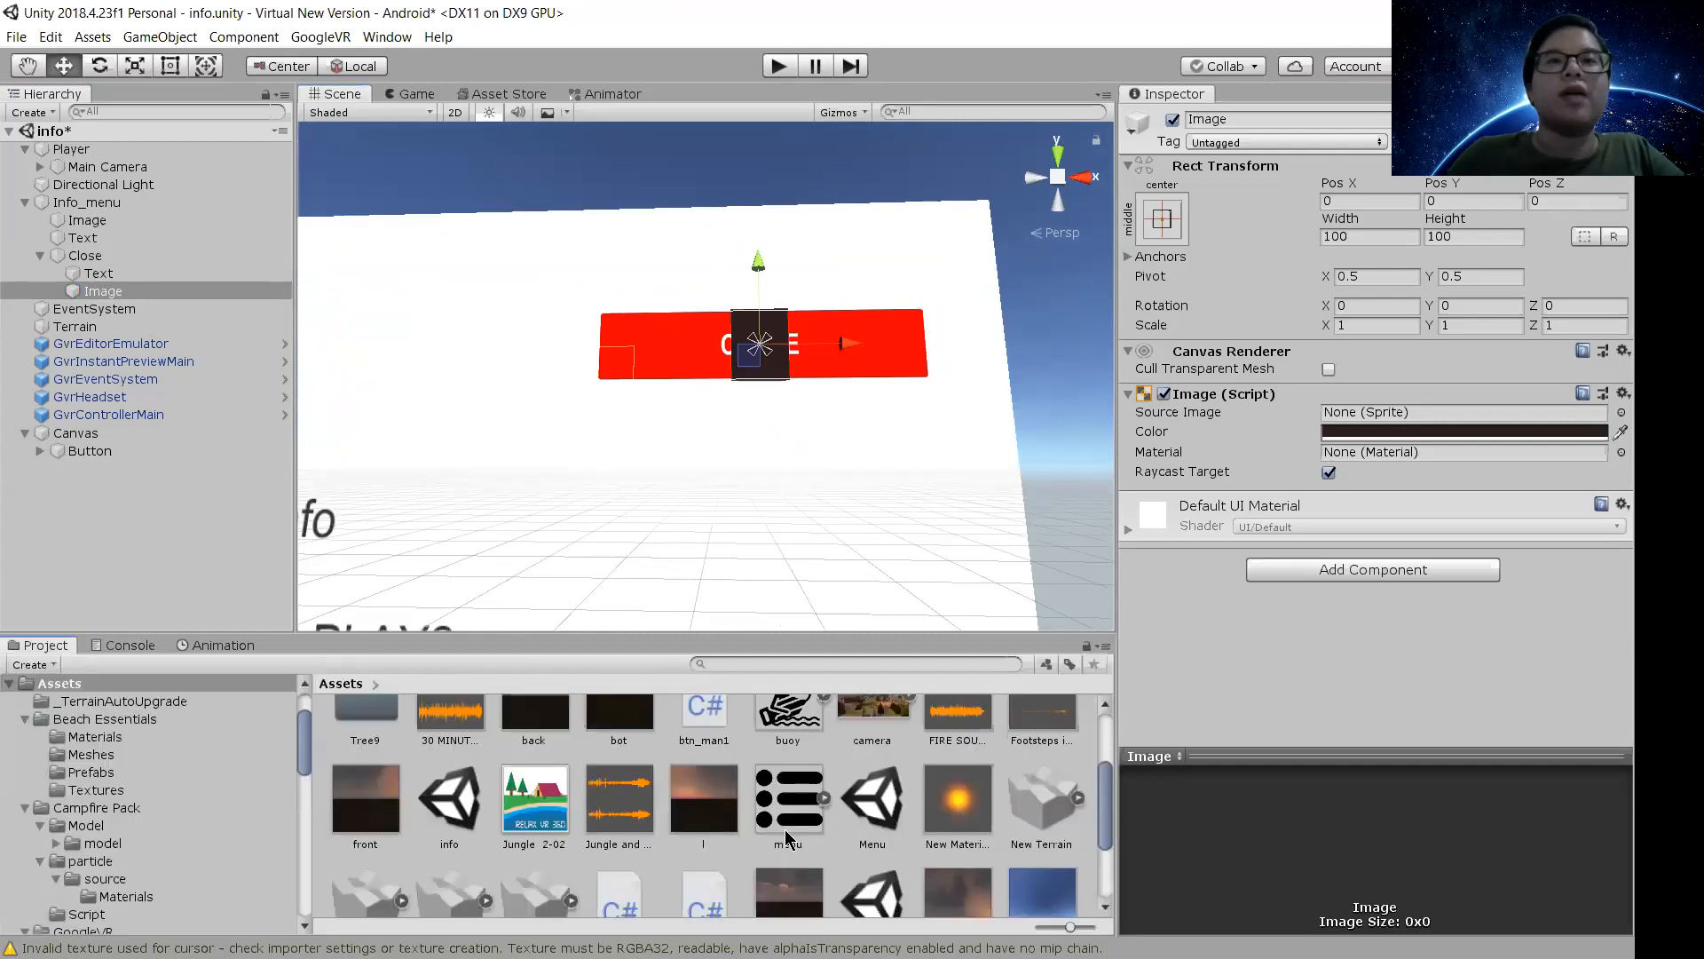
scroll(622, 816, down, 1)
scroll(763, 866, up, 2)
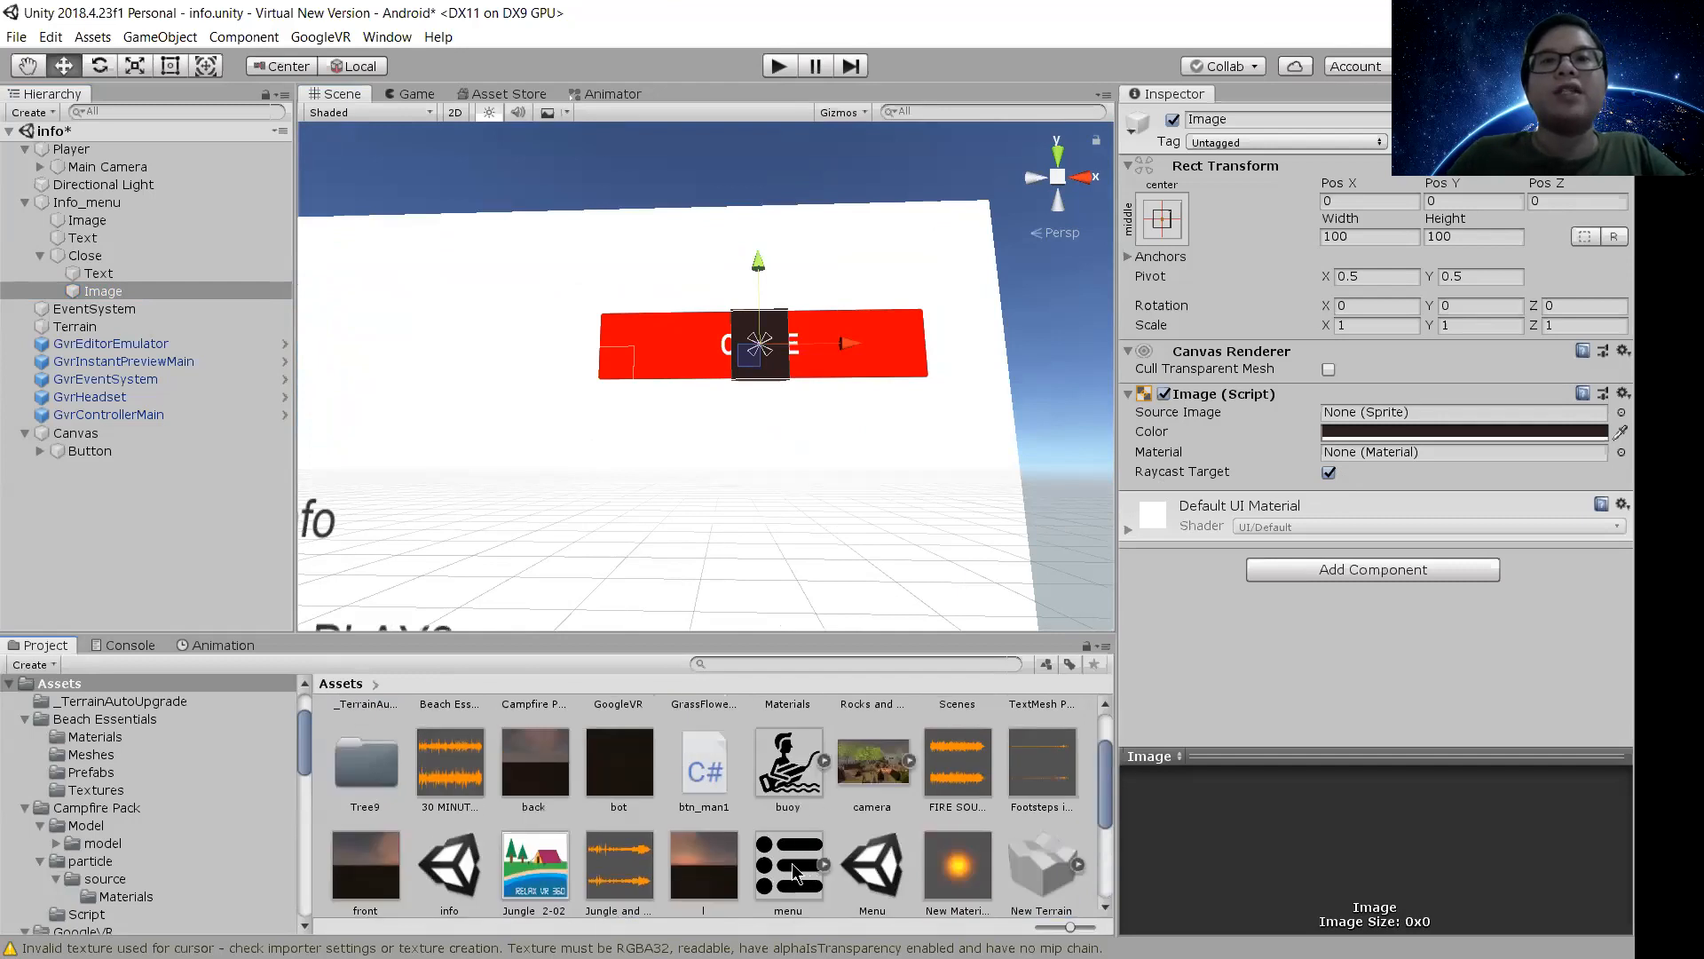
drag(791, 863, 1351, 416)
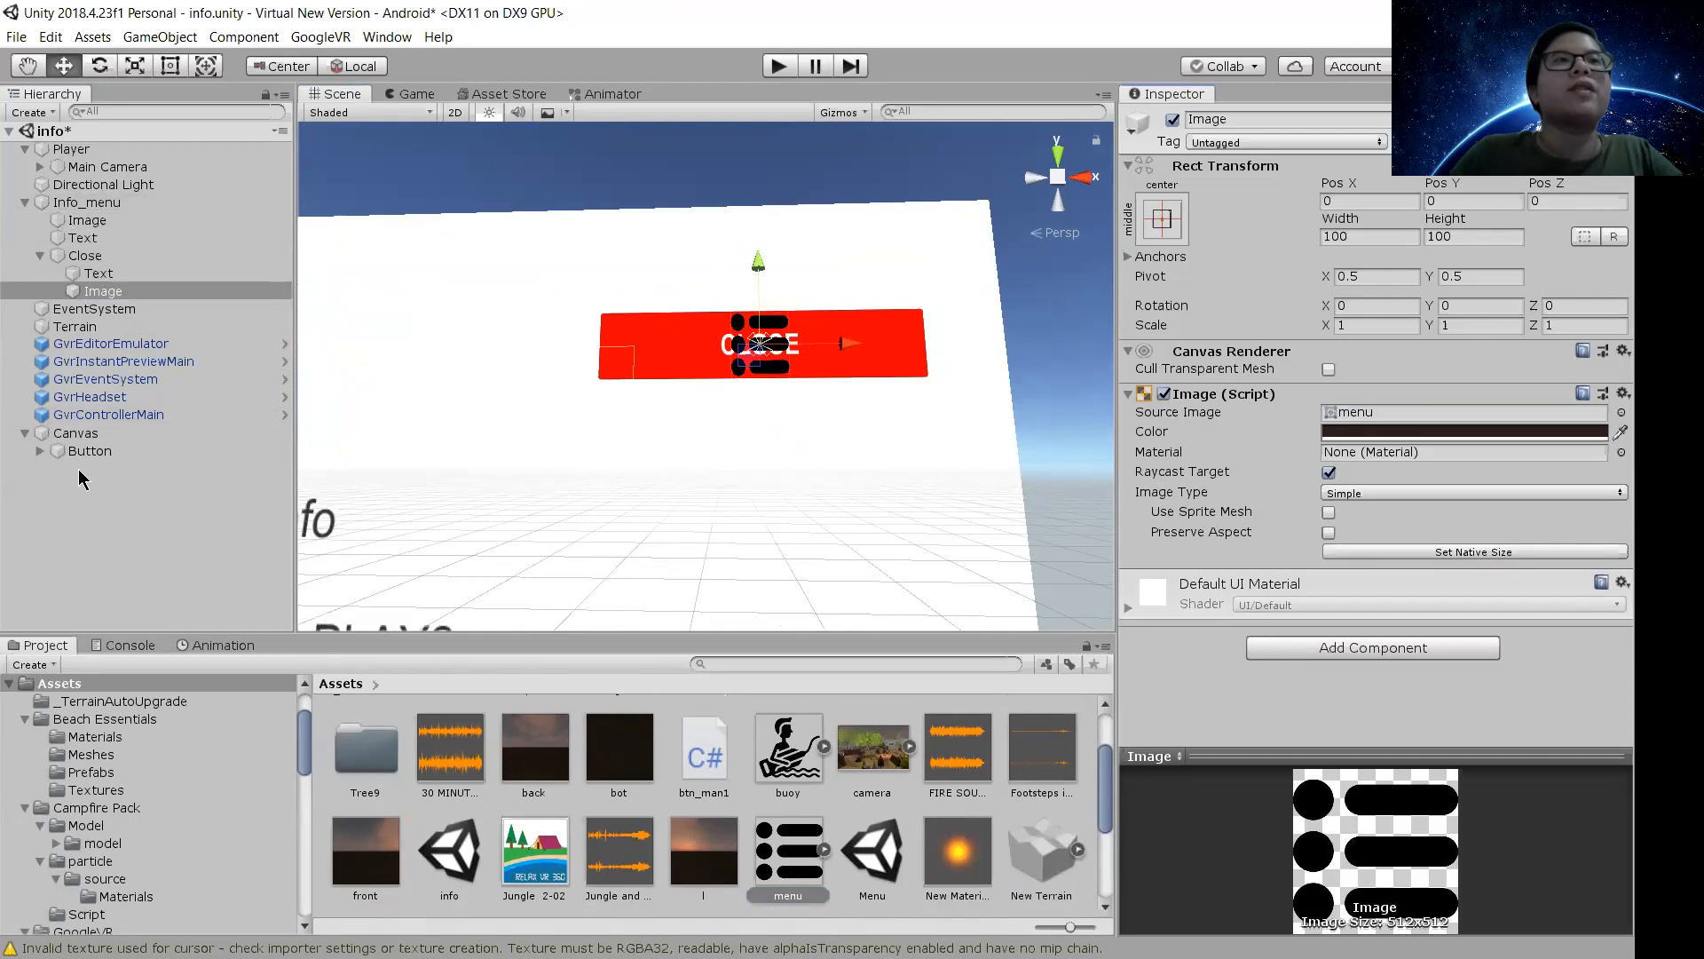
Examine the components attached to the Info_menu canvas and the code of its btn_man1 script
click(79, 434)
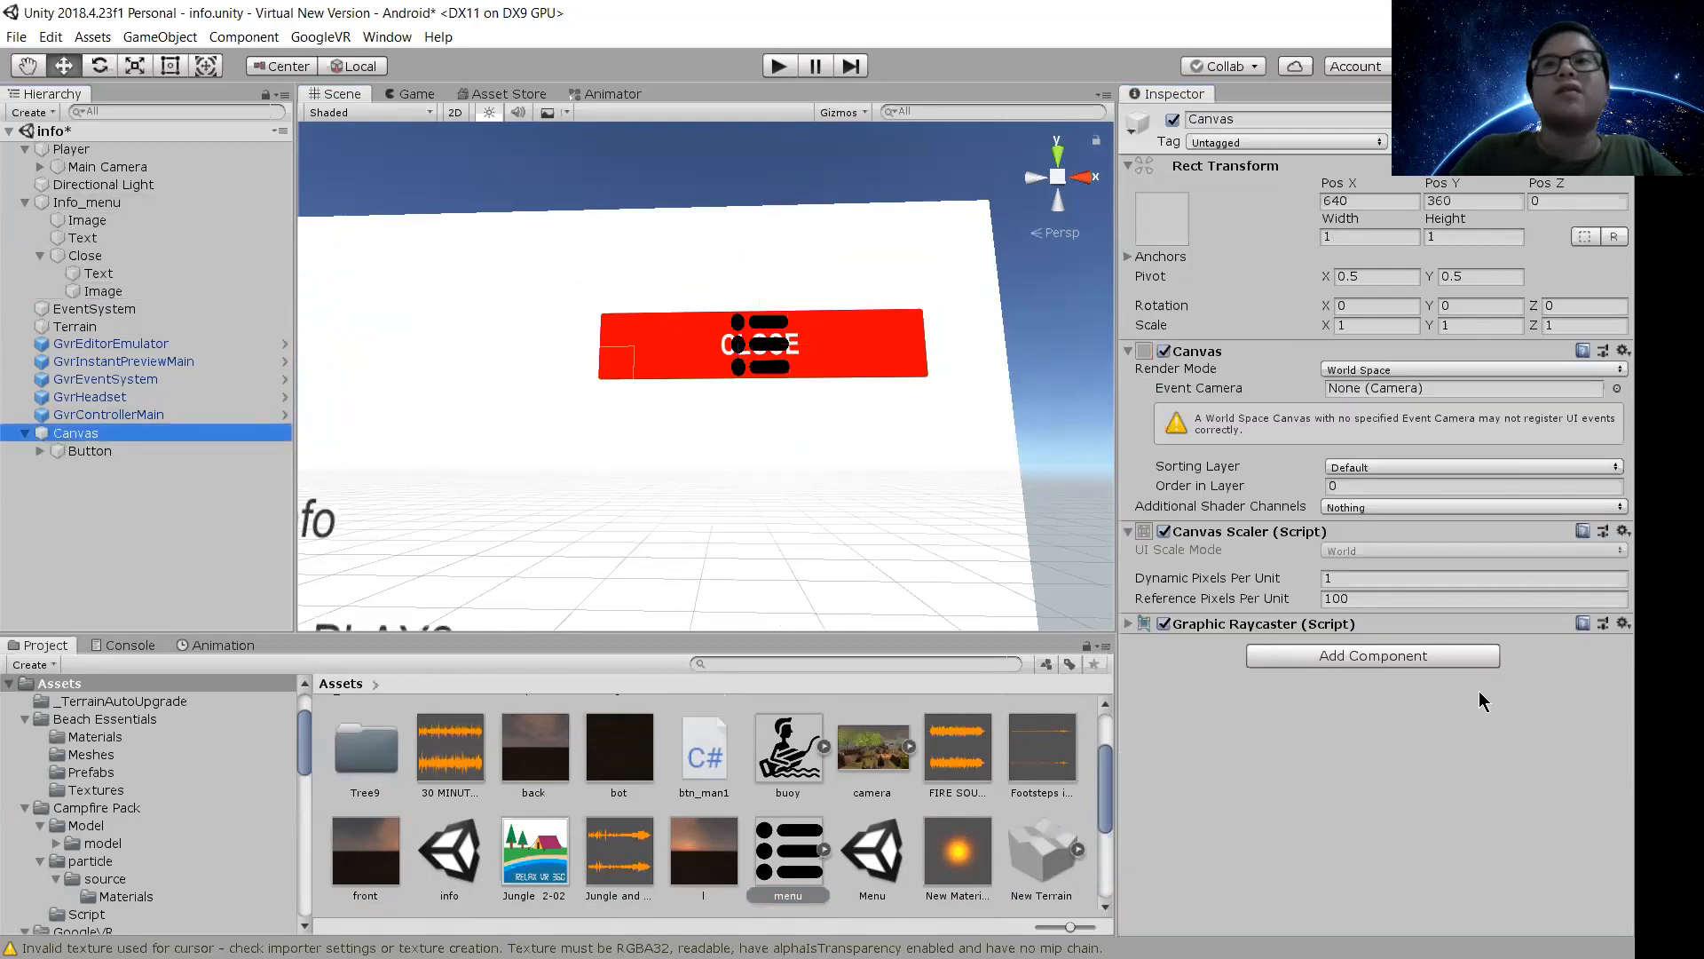
click(82, 203)
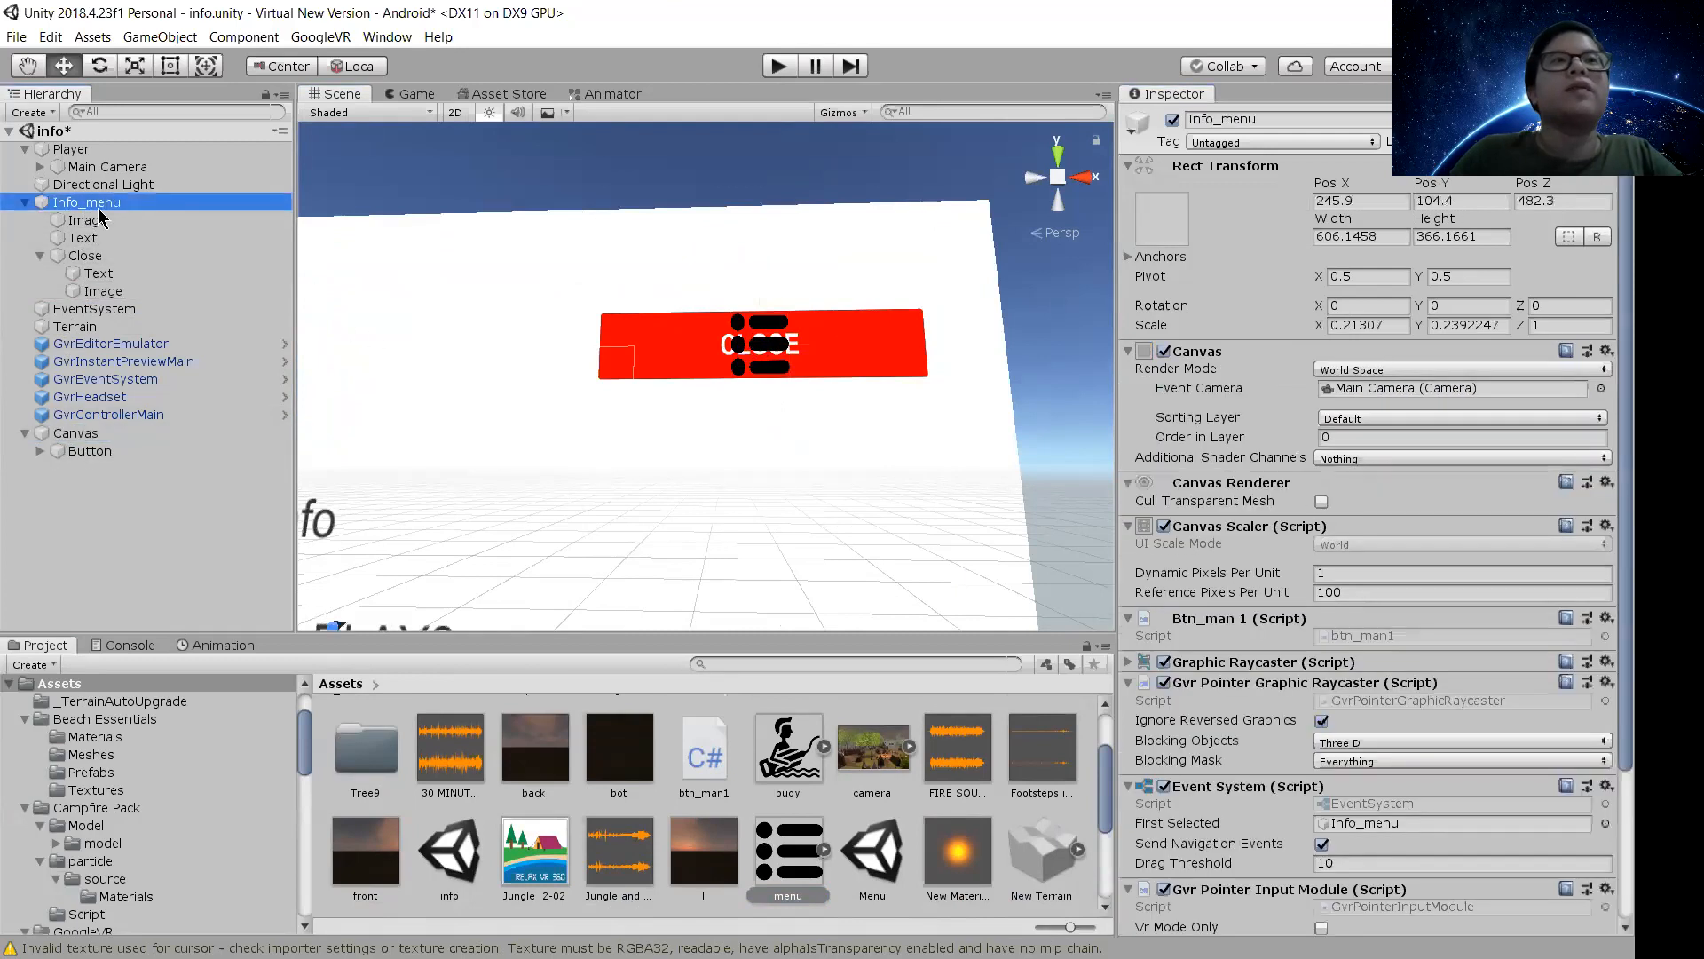
scroll(1379, 662, down, 5)
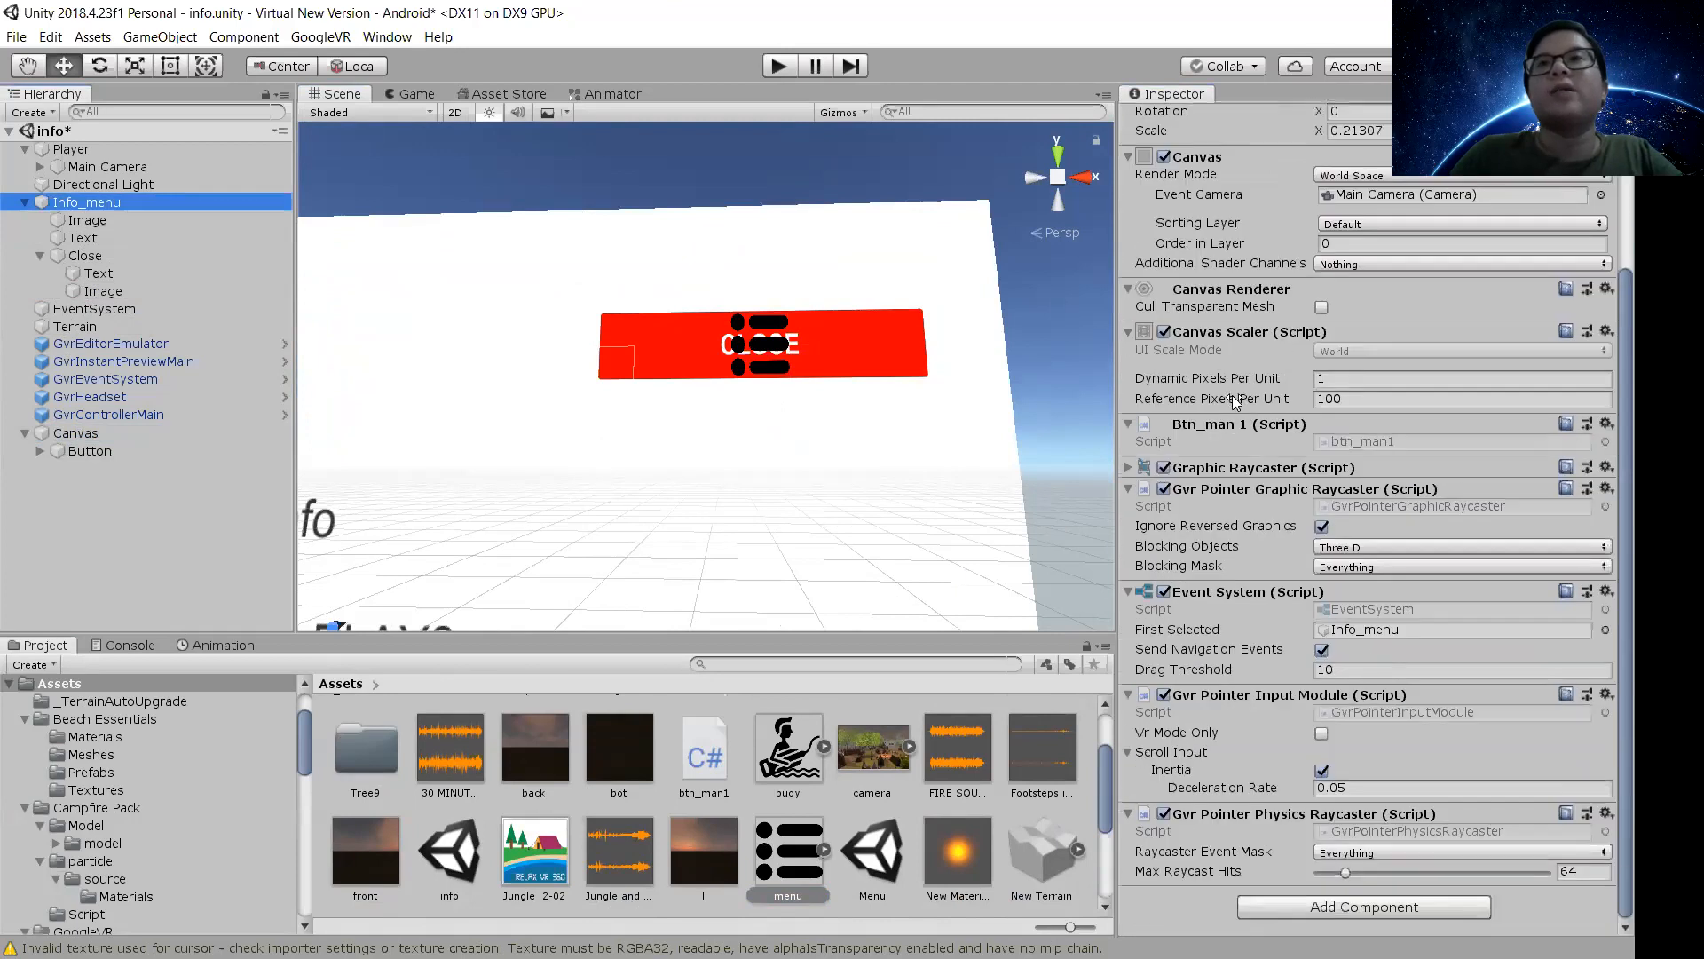
scroll(1272, 429, up, 5)
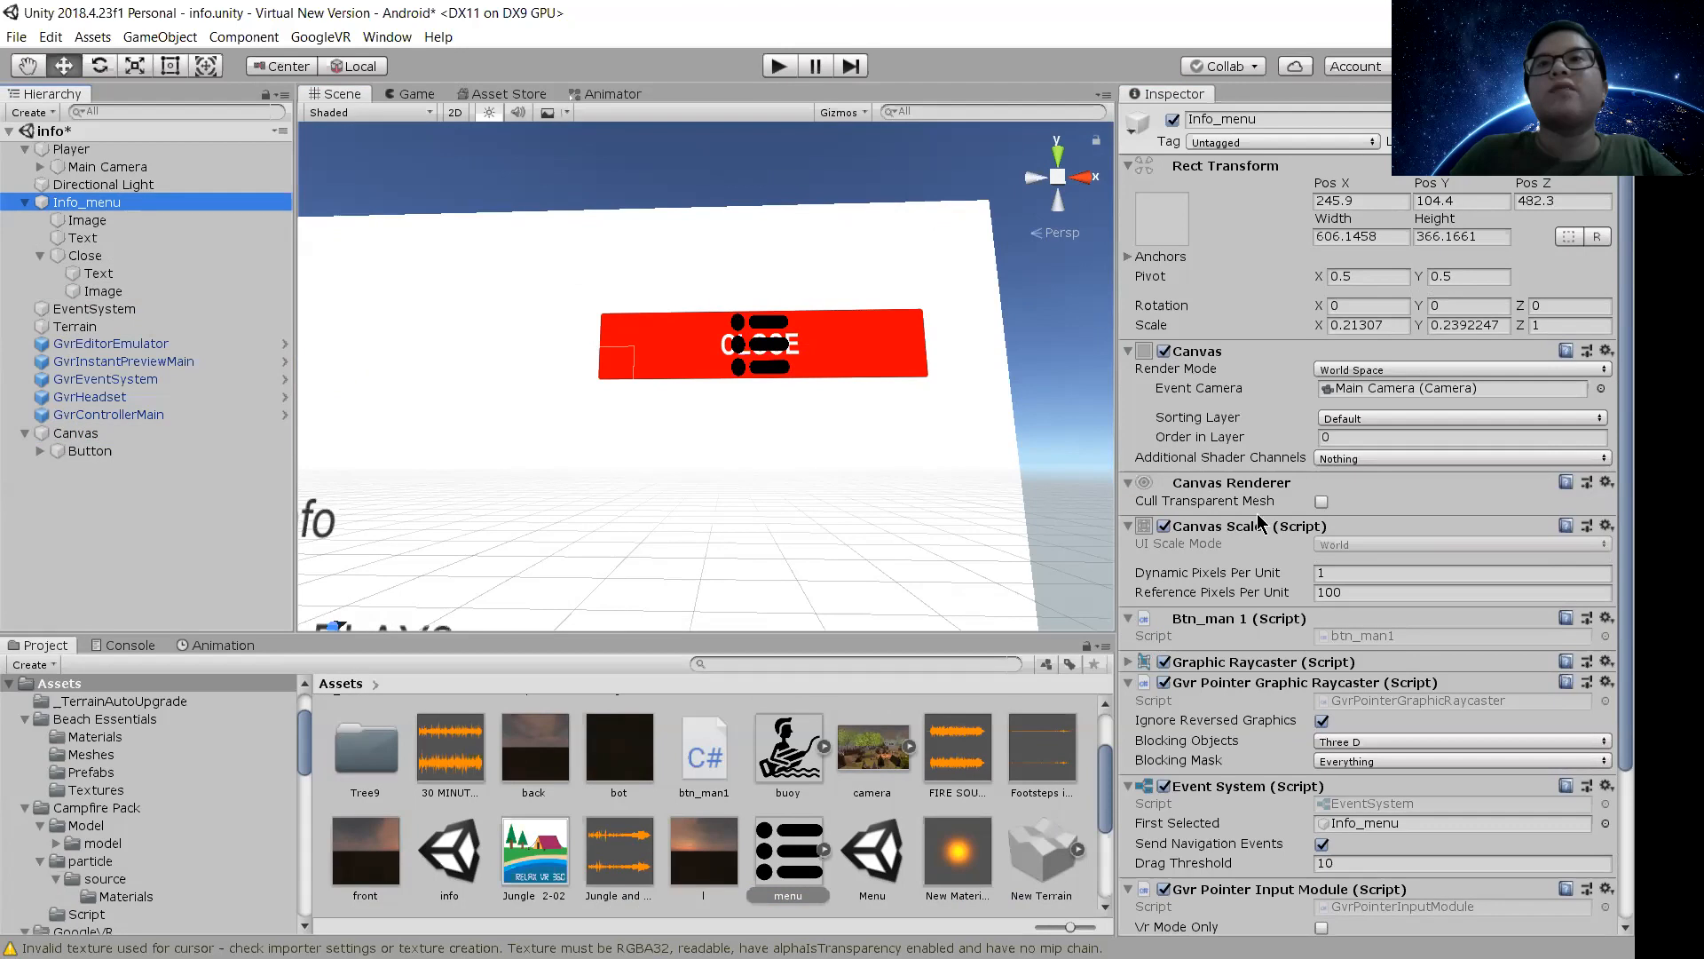
scroll(1263, 557, down, 2)
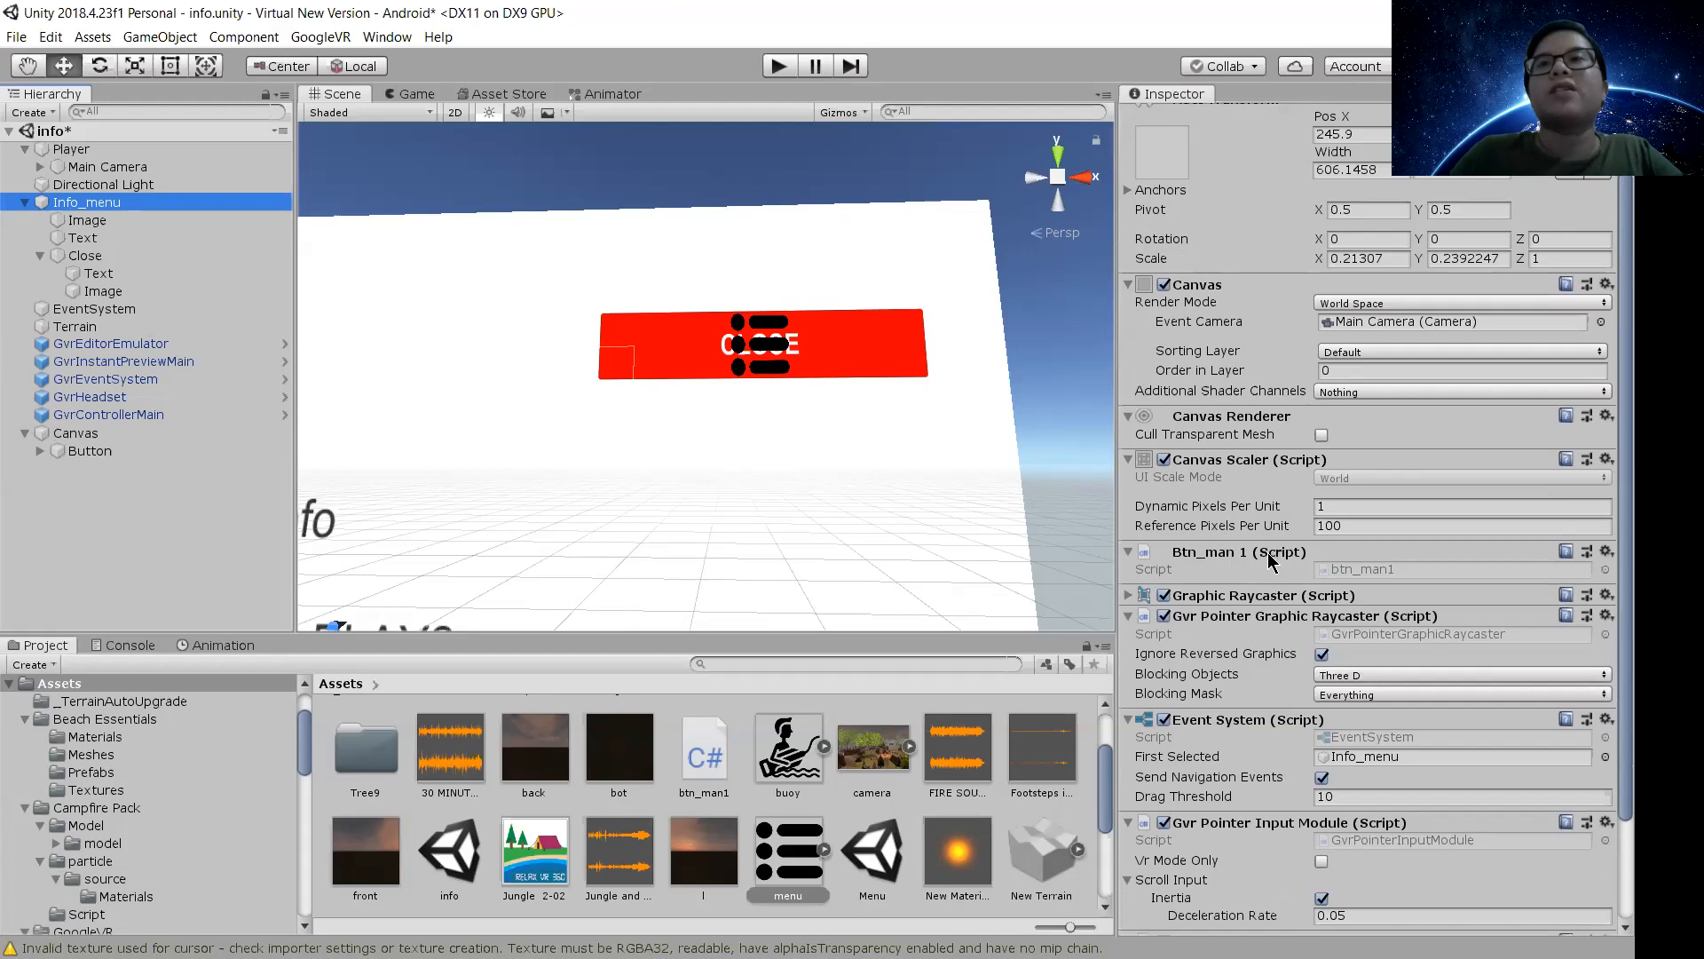
scroll(1269, 557, down, 4)
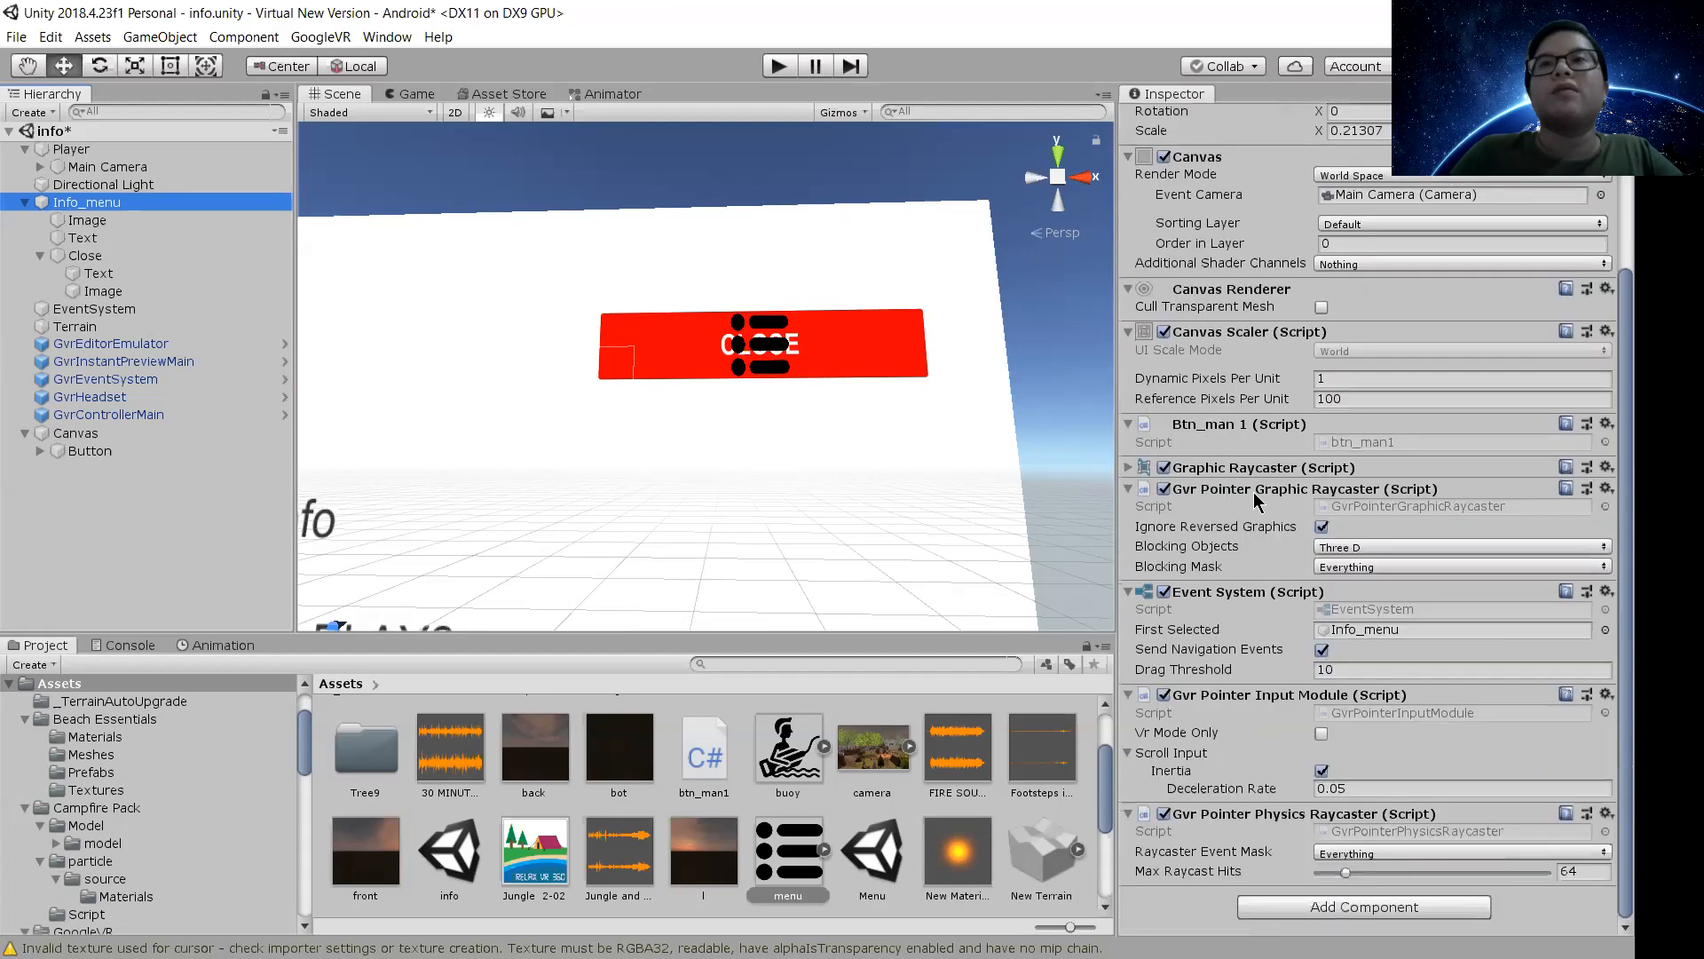
click(715, 760)
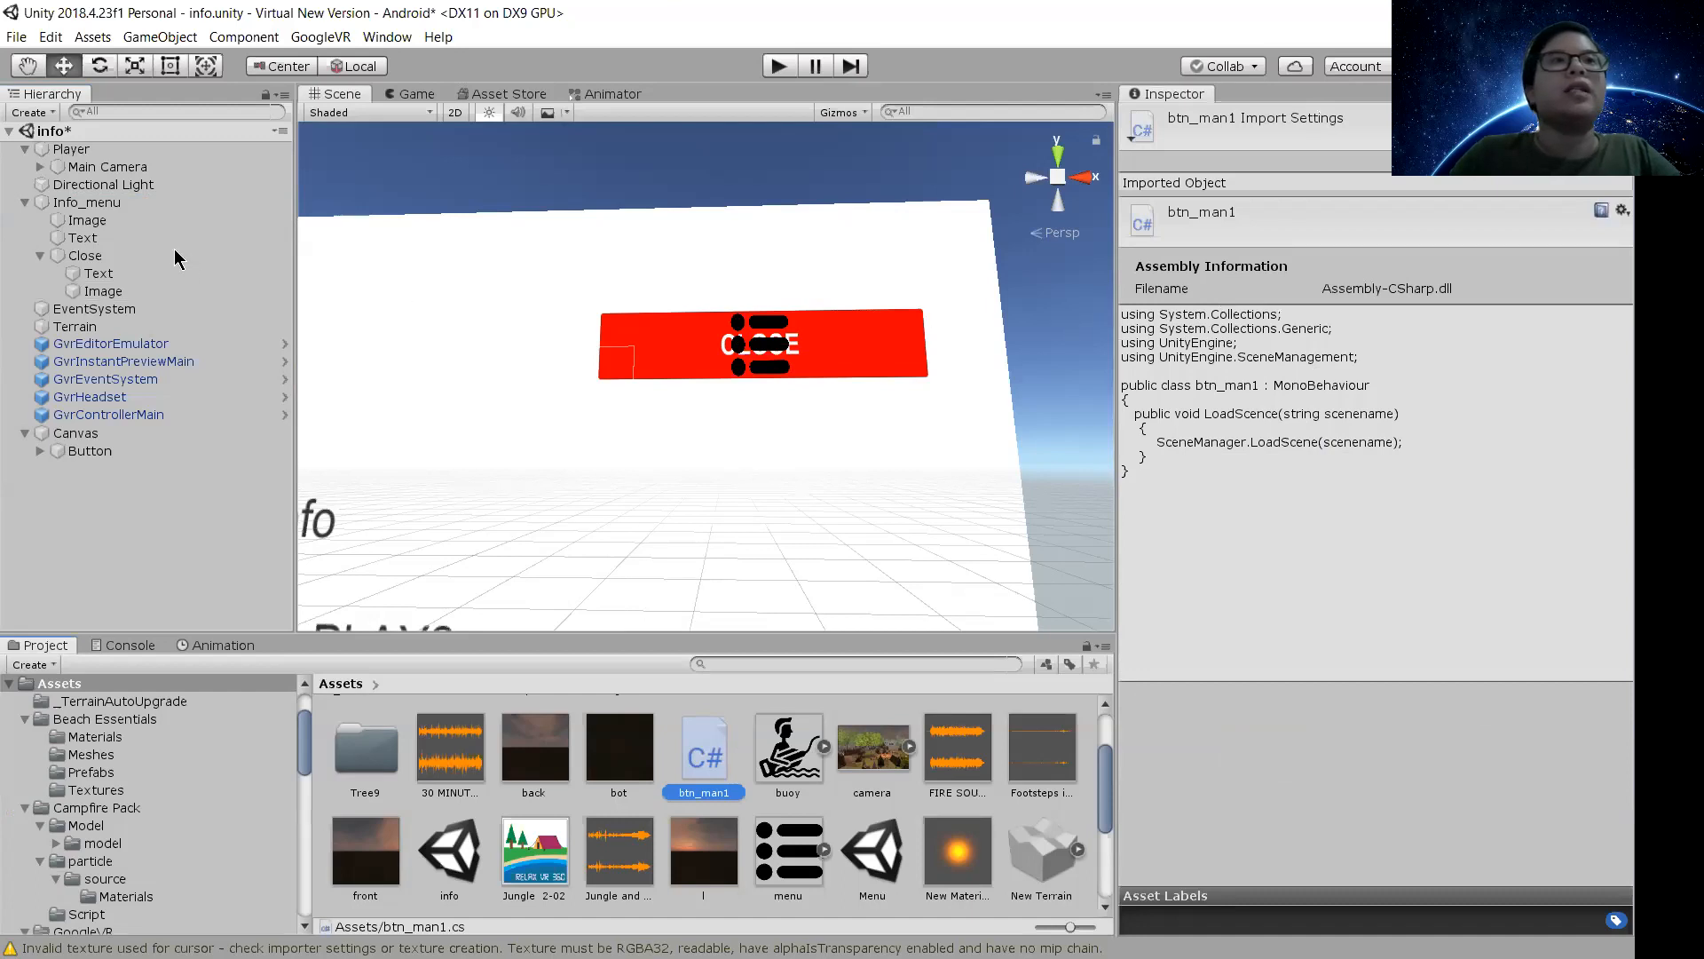
click(107, 203)
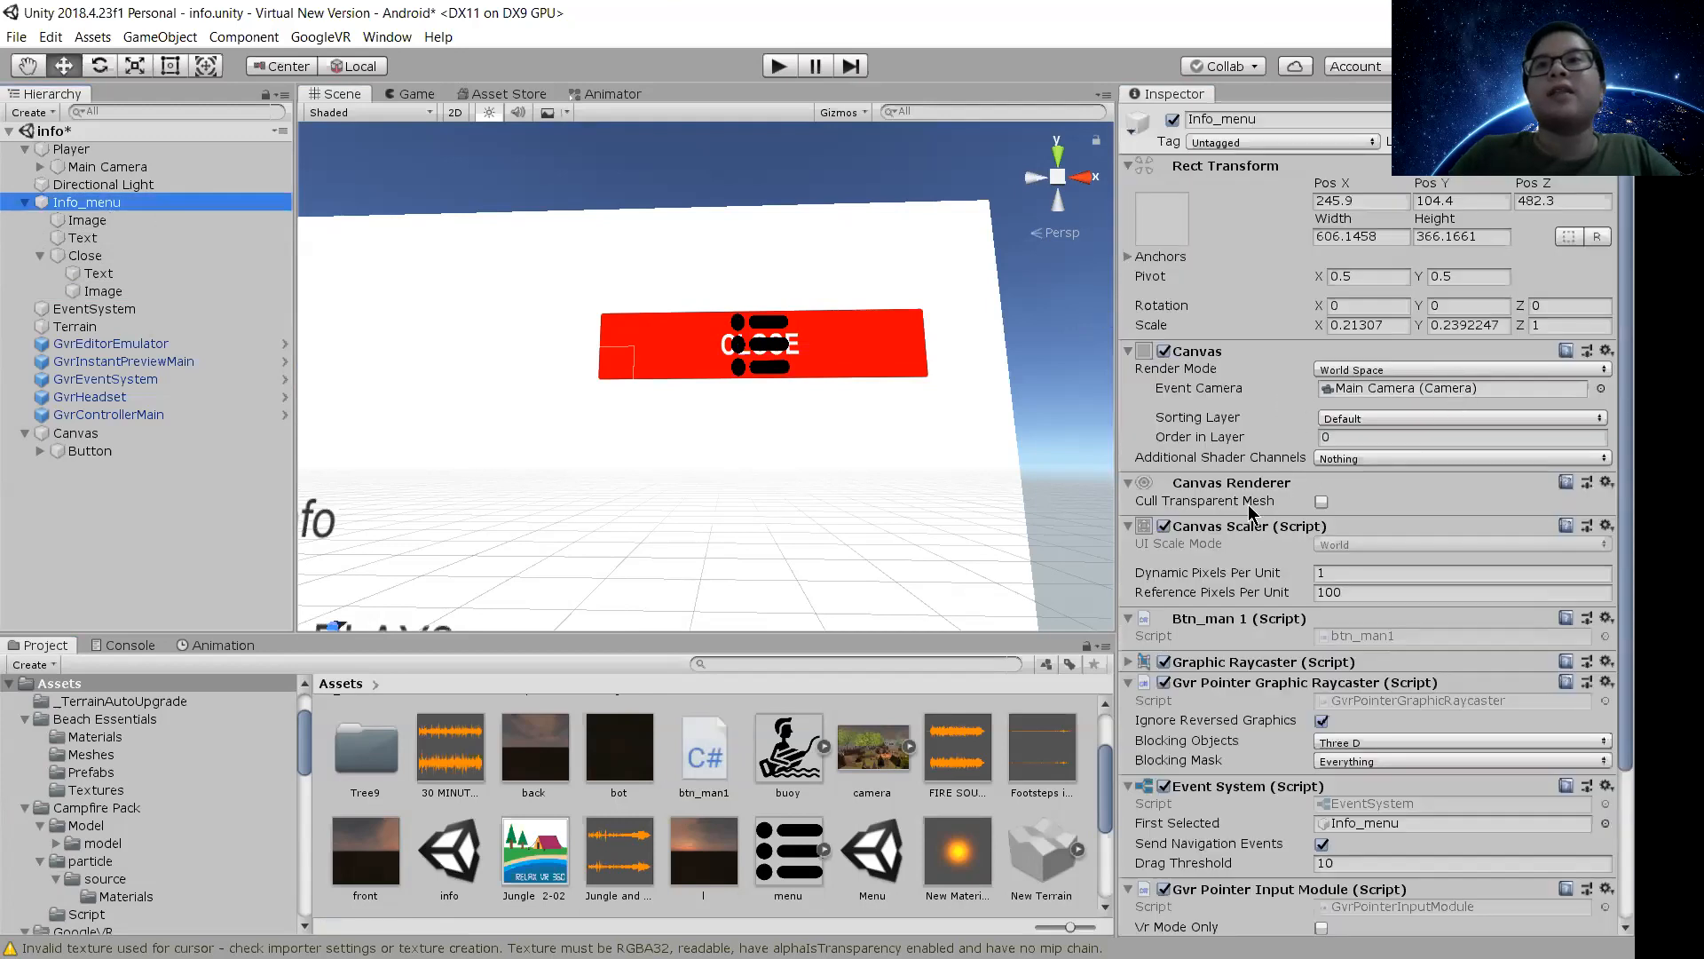
scroll(1256, 513, down, 3)
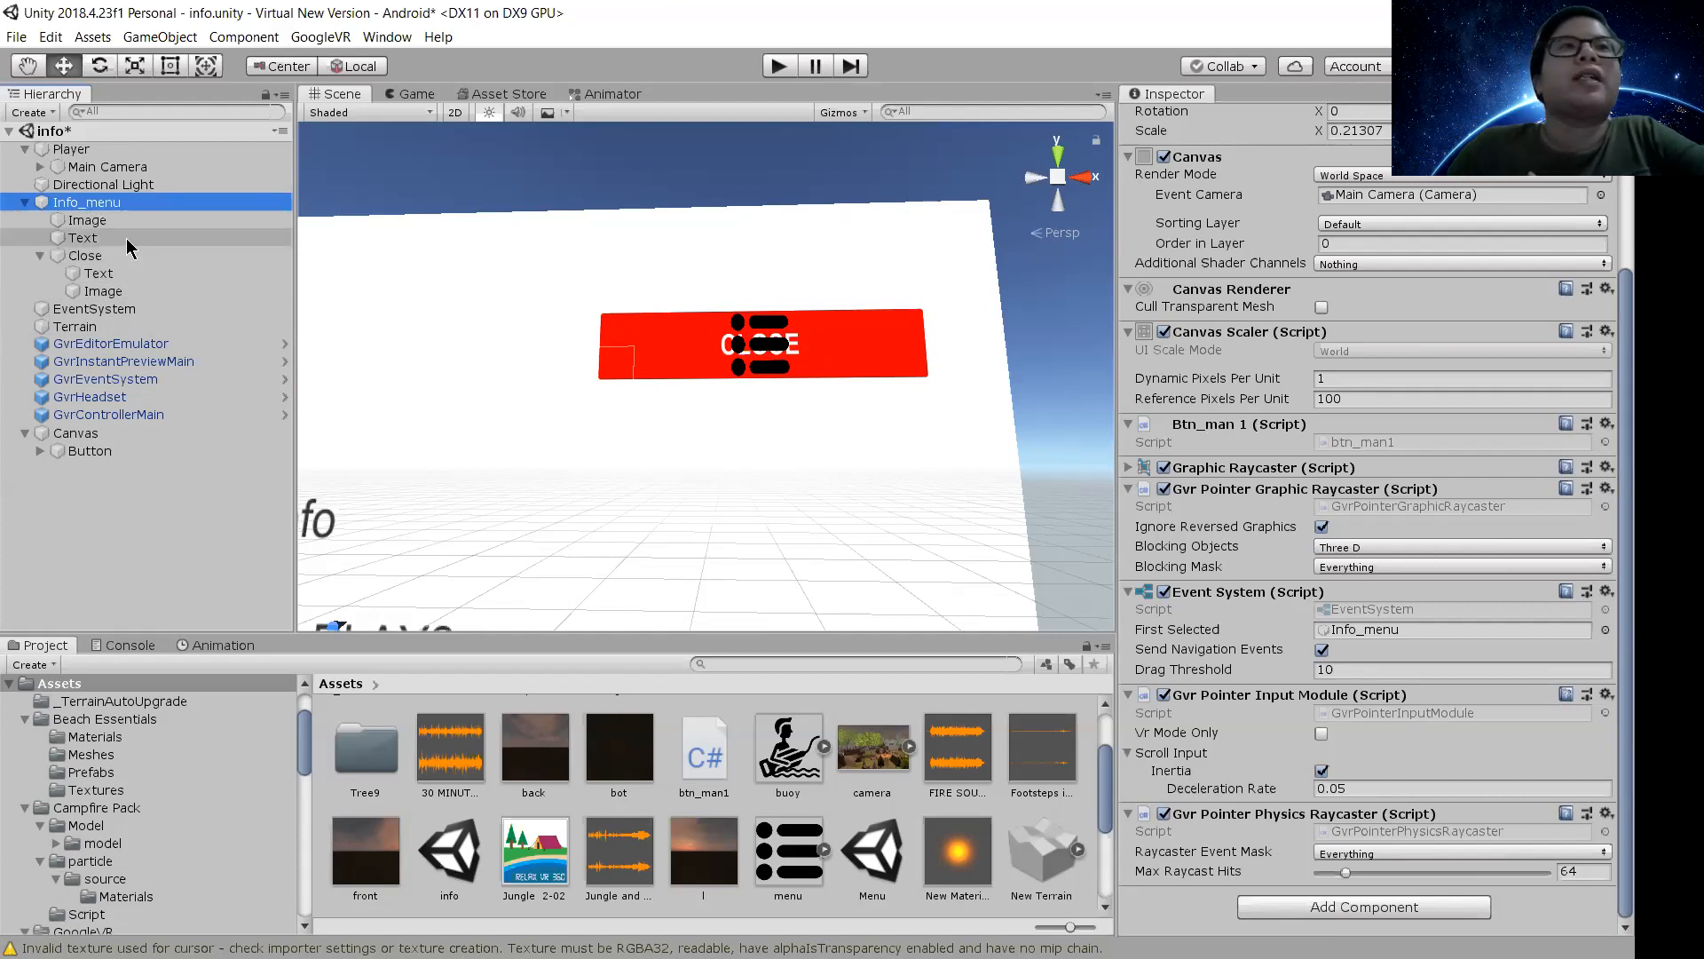
Review the Close button's components, from its Image and Button settings to its event system, input module and raycasters
click(85, 255)
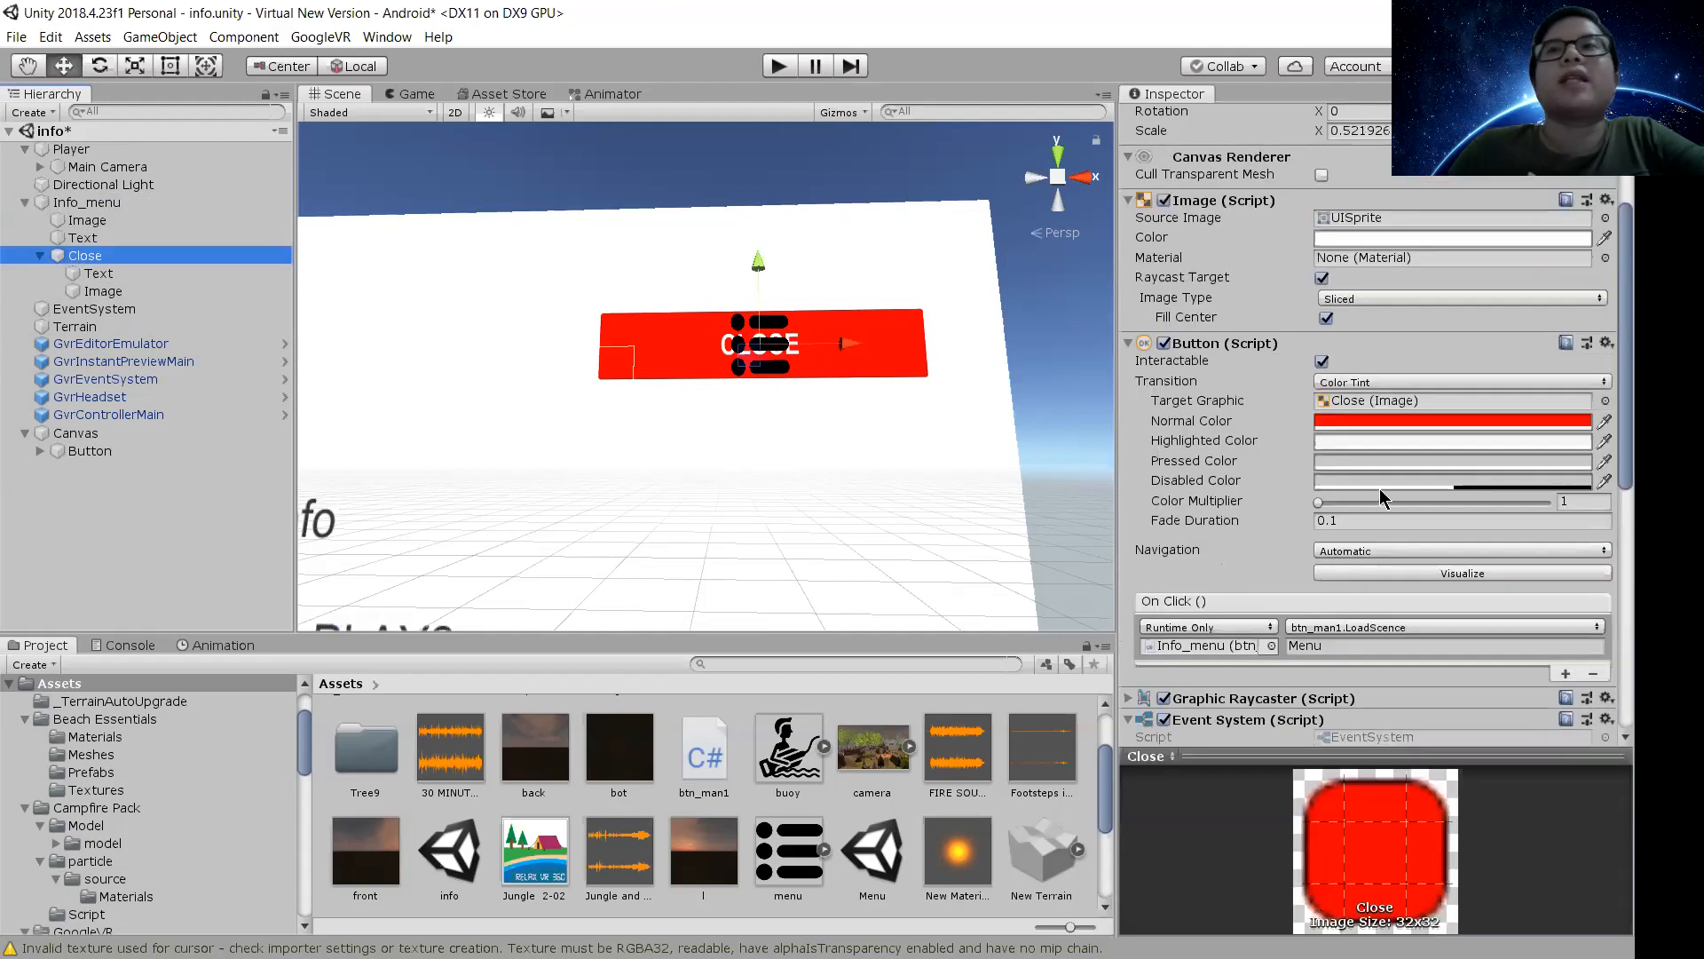
scroll(1355, 527, down, 3)
scroll(1356, 527, down, 5)
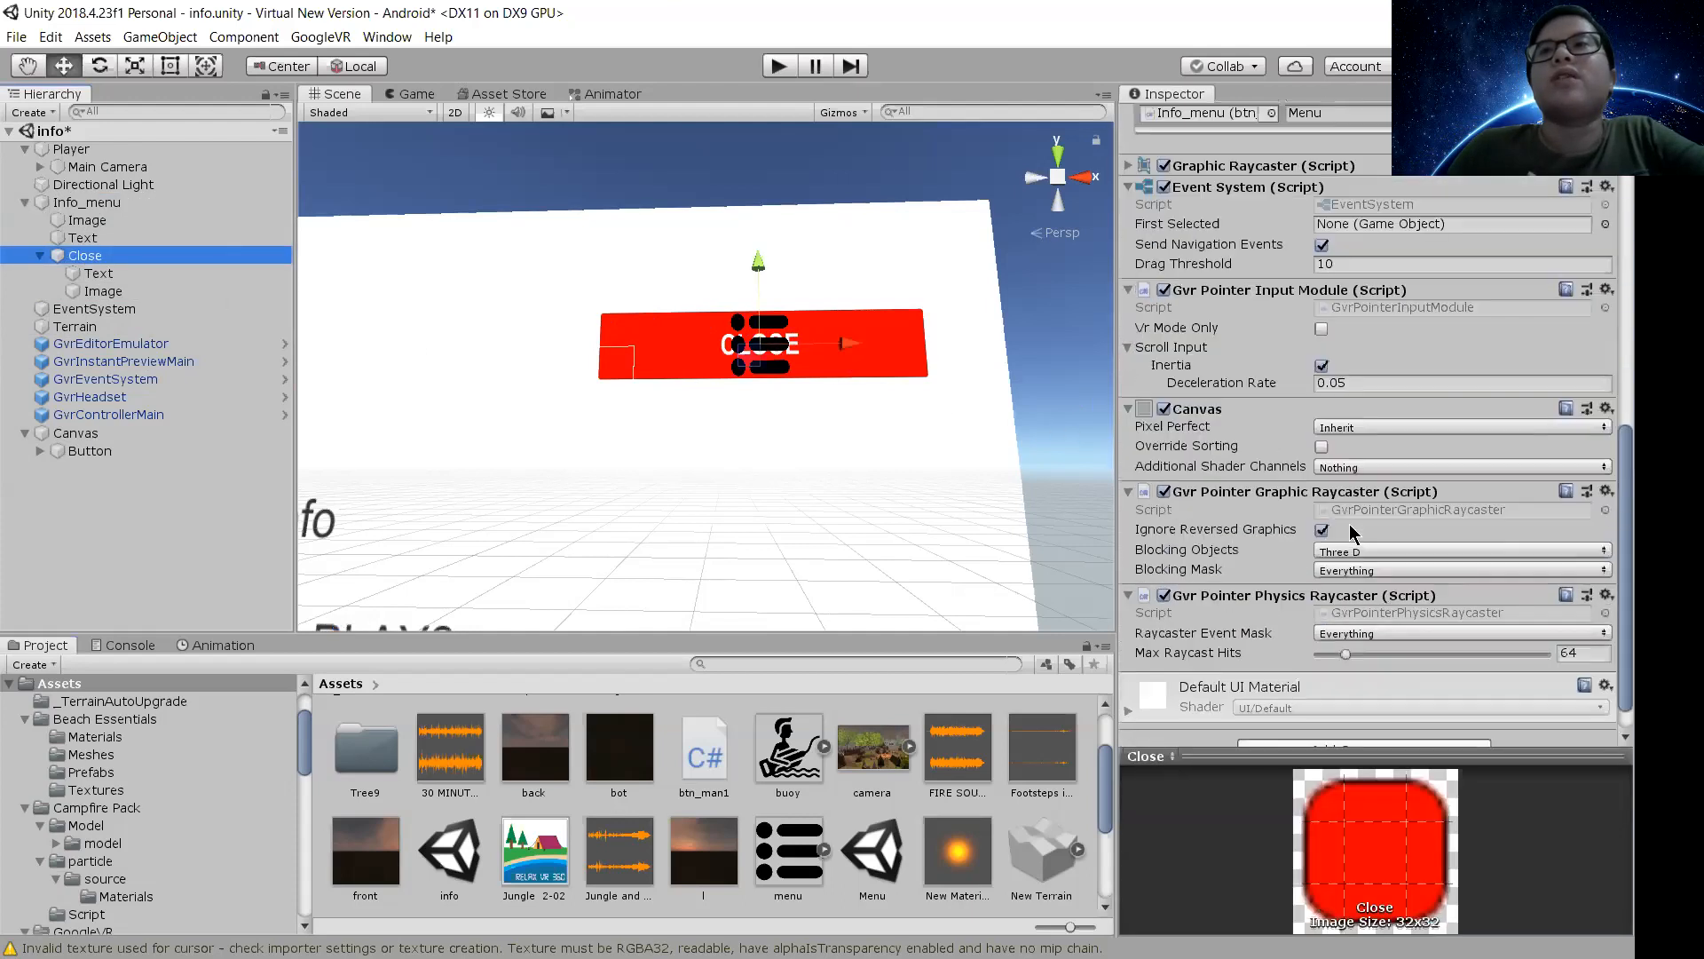
scroll(1351, 531, up, 1)
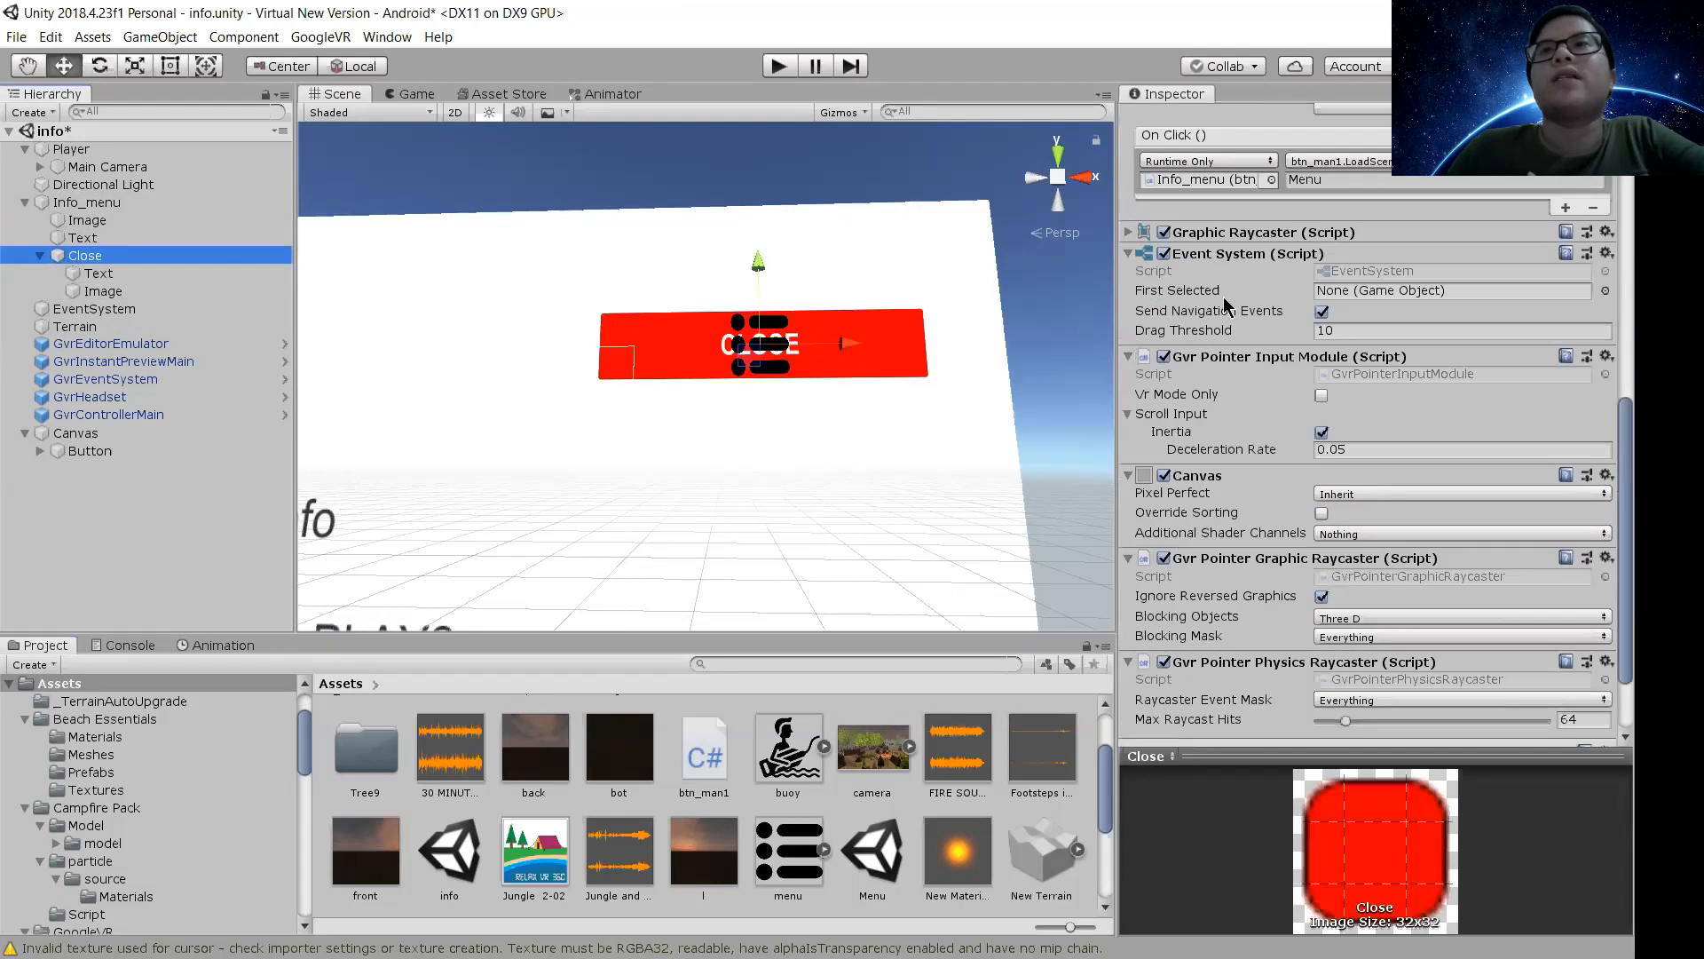
scroll(1234, 315, up, 8)
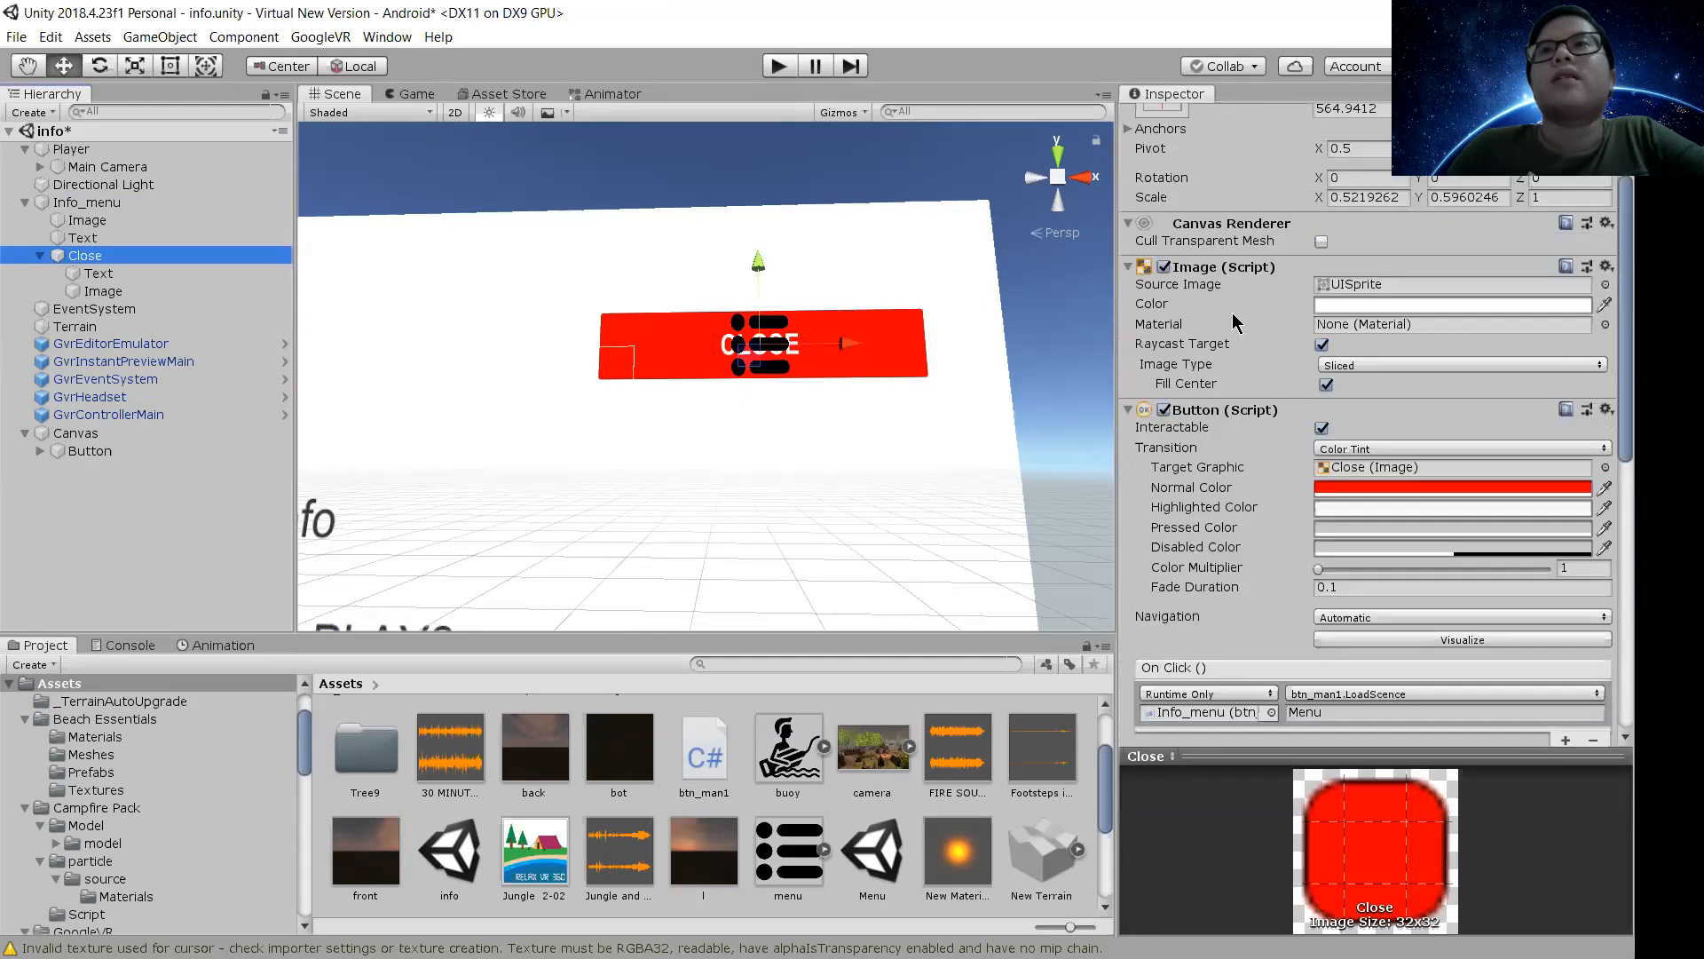
scroll(1234, 321, up, 2)
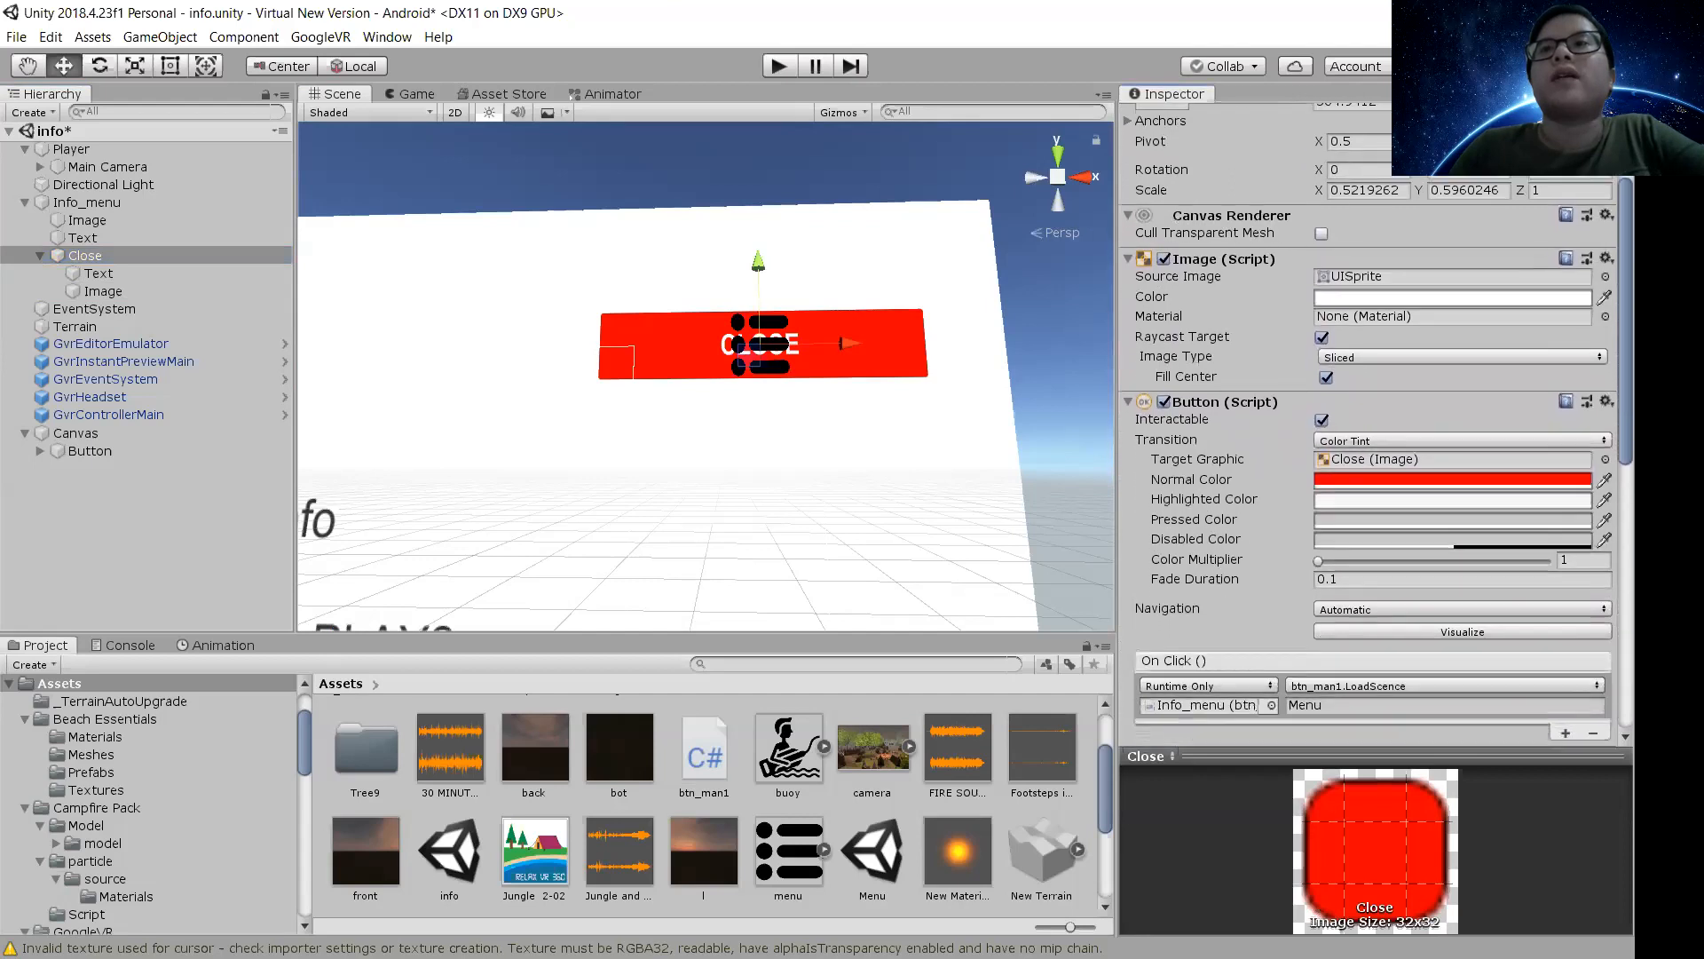
scroll(1372, 426, down, 5)
scroll(1595, 388, down, 6)
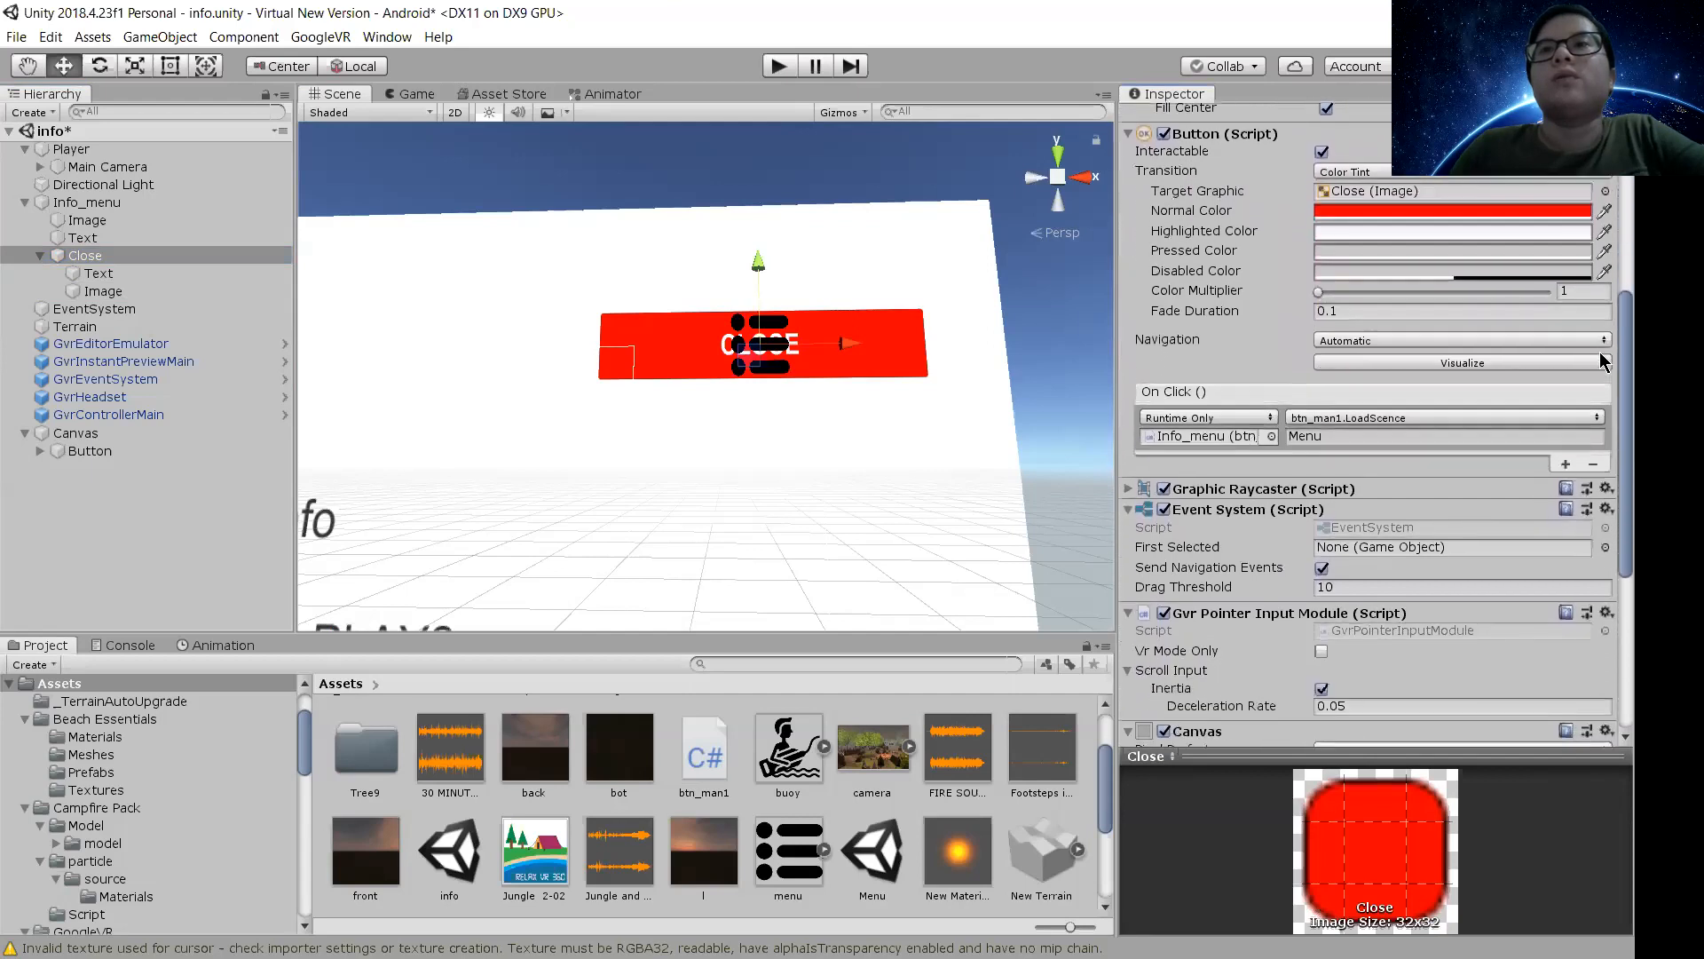
scroll(1595, 388, down, 4)
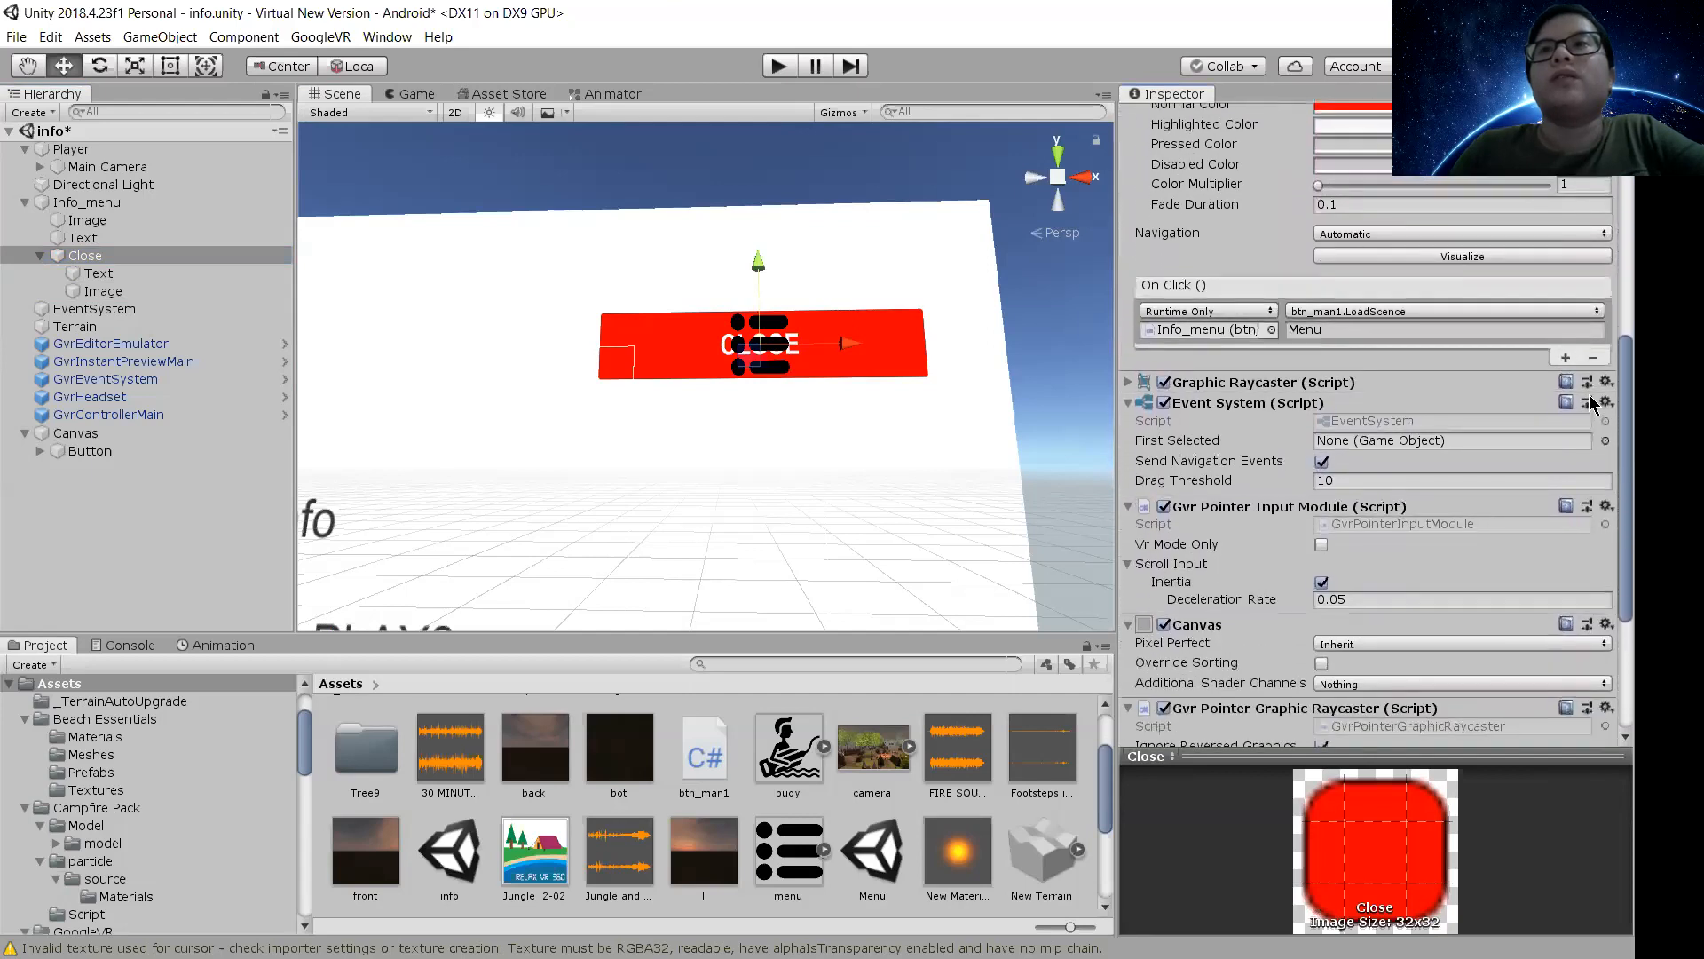
scroll(1590, 461, down, 6)
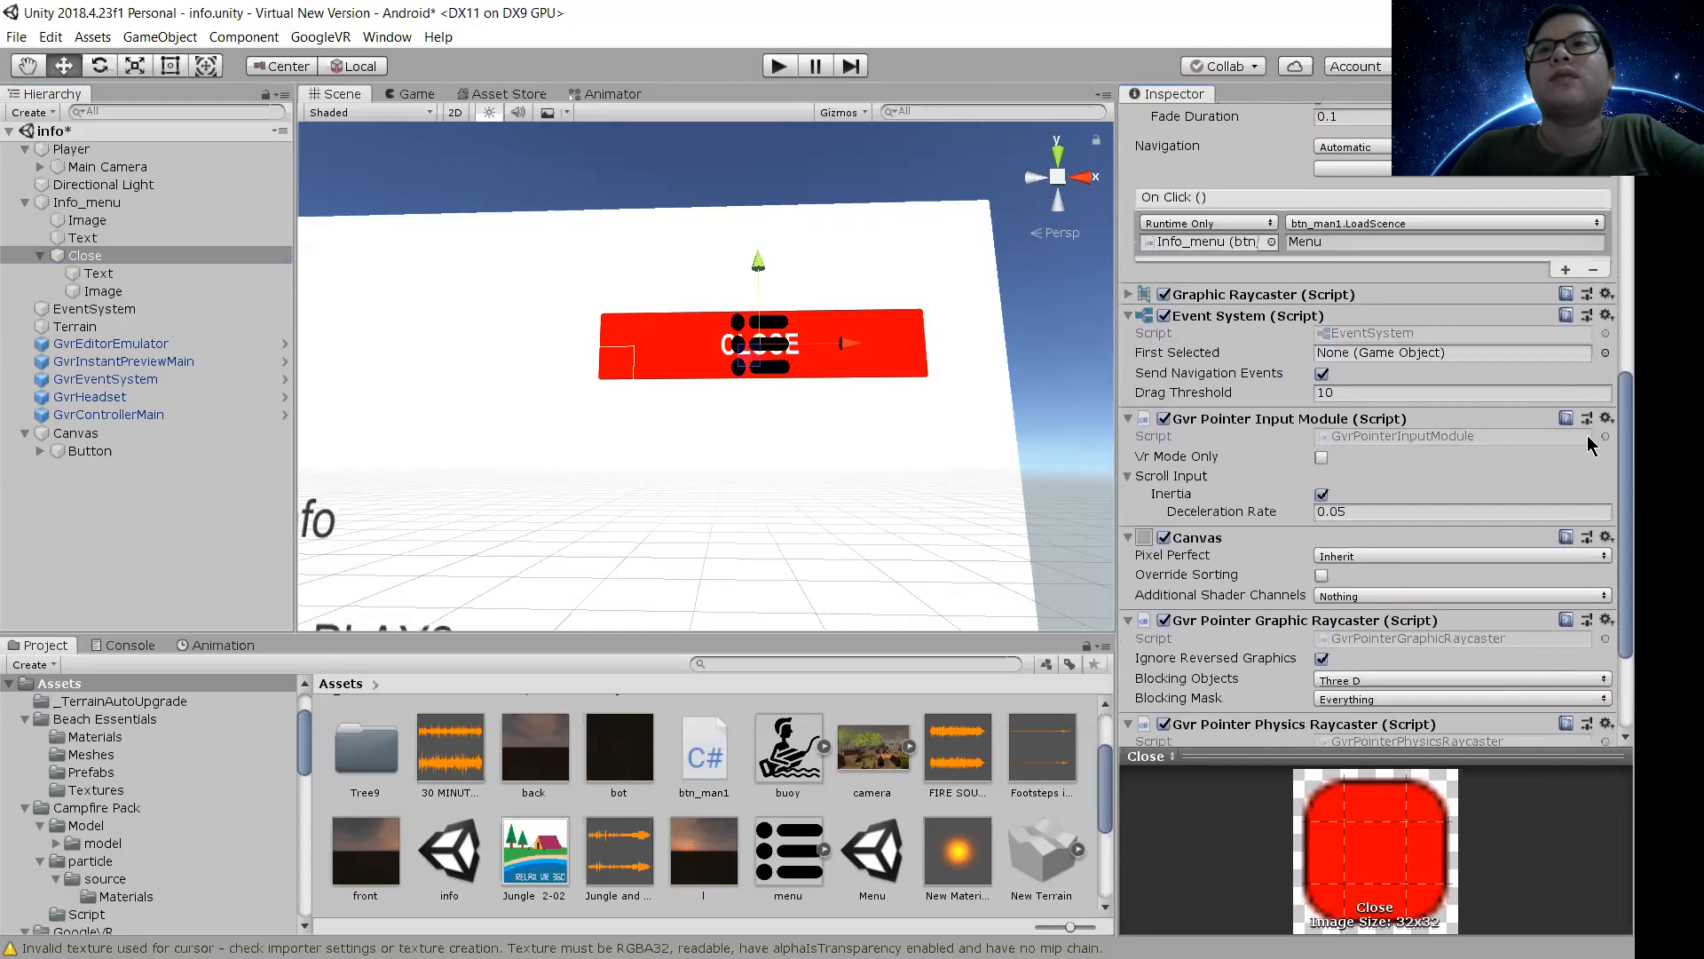
scroll(1595, 497, down, 2)
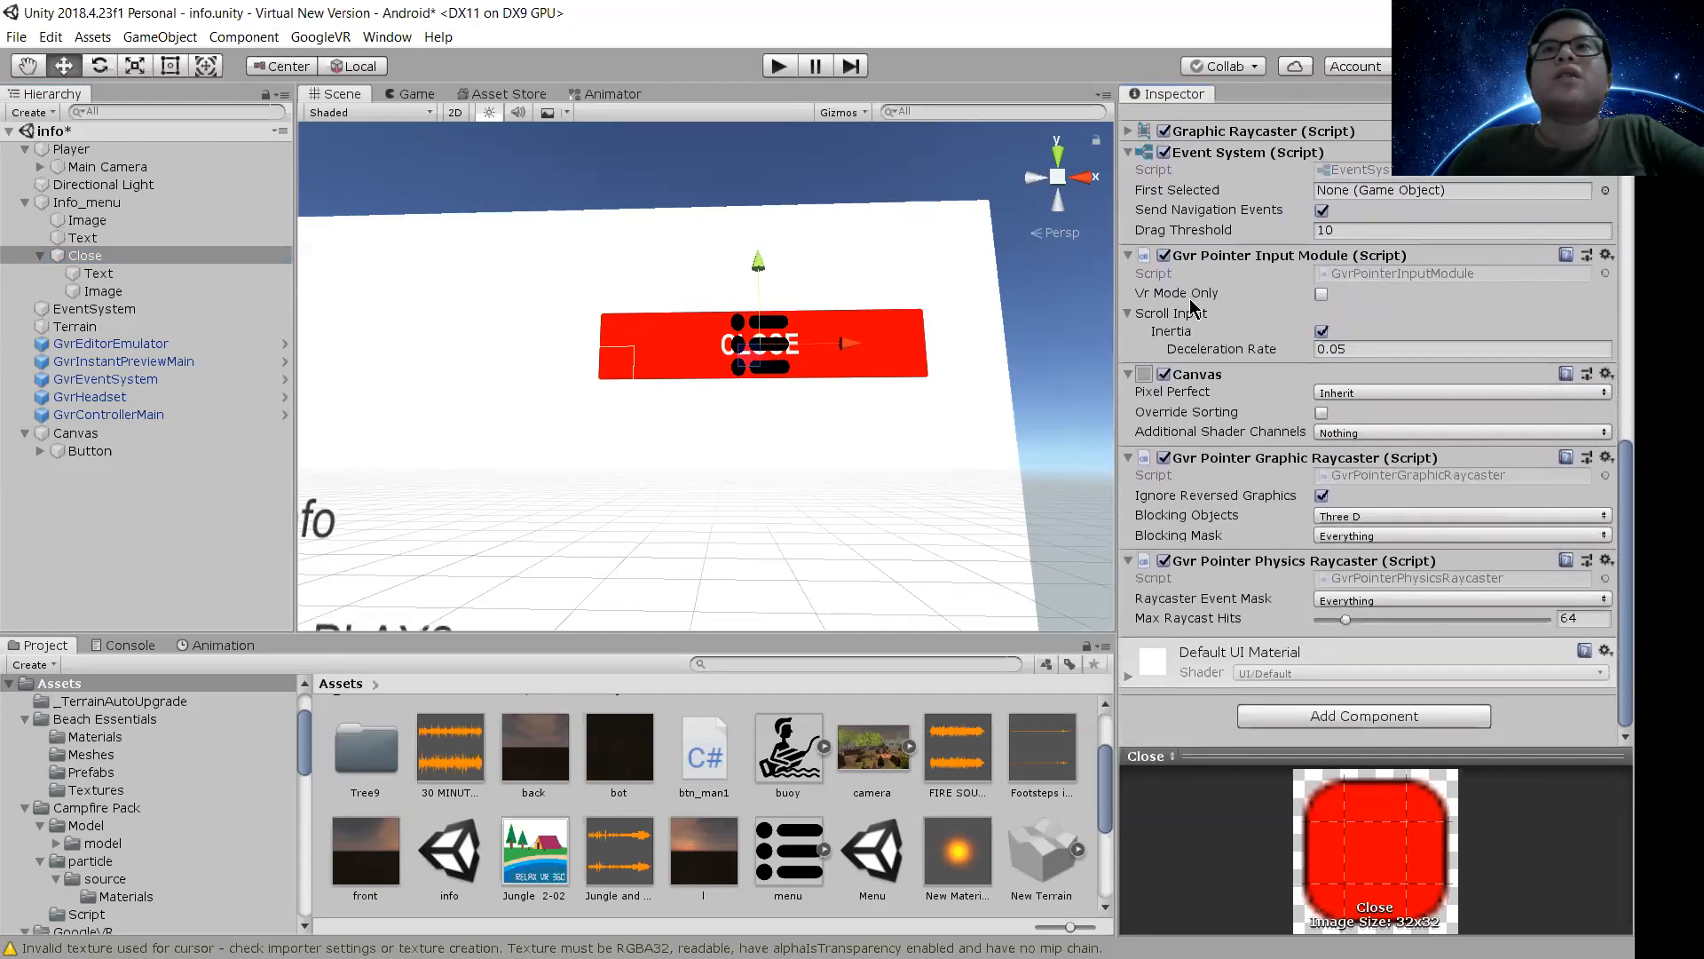
Replace the Close button's On Click entry with a new one that targets the Info_menu object
scroll(1287, 347, up, 12)
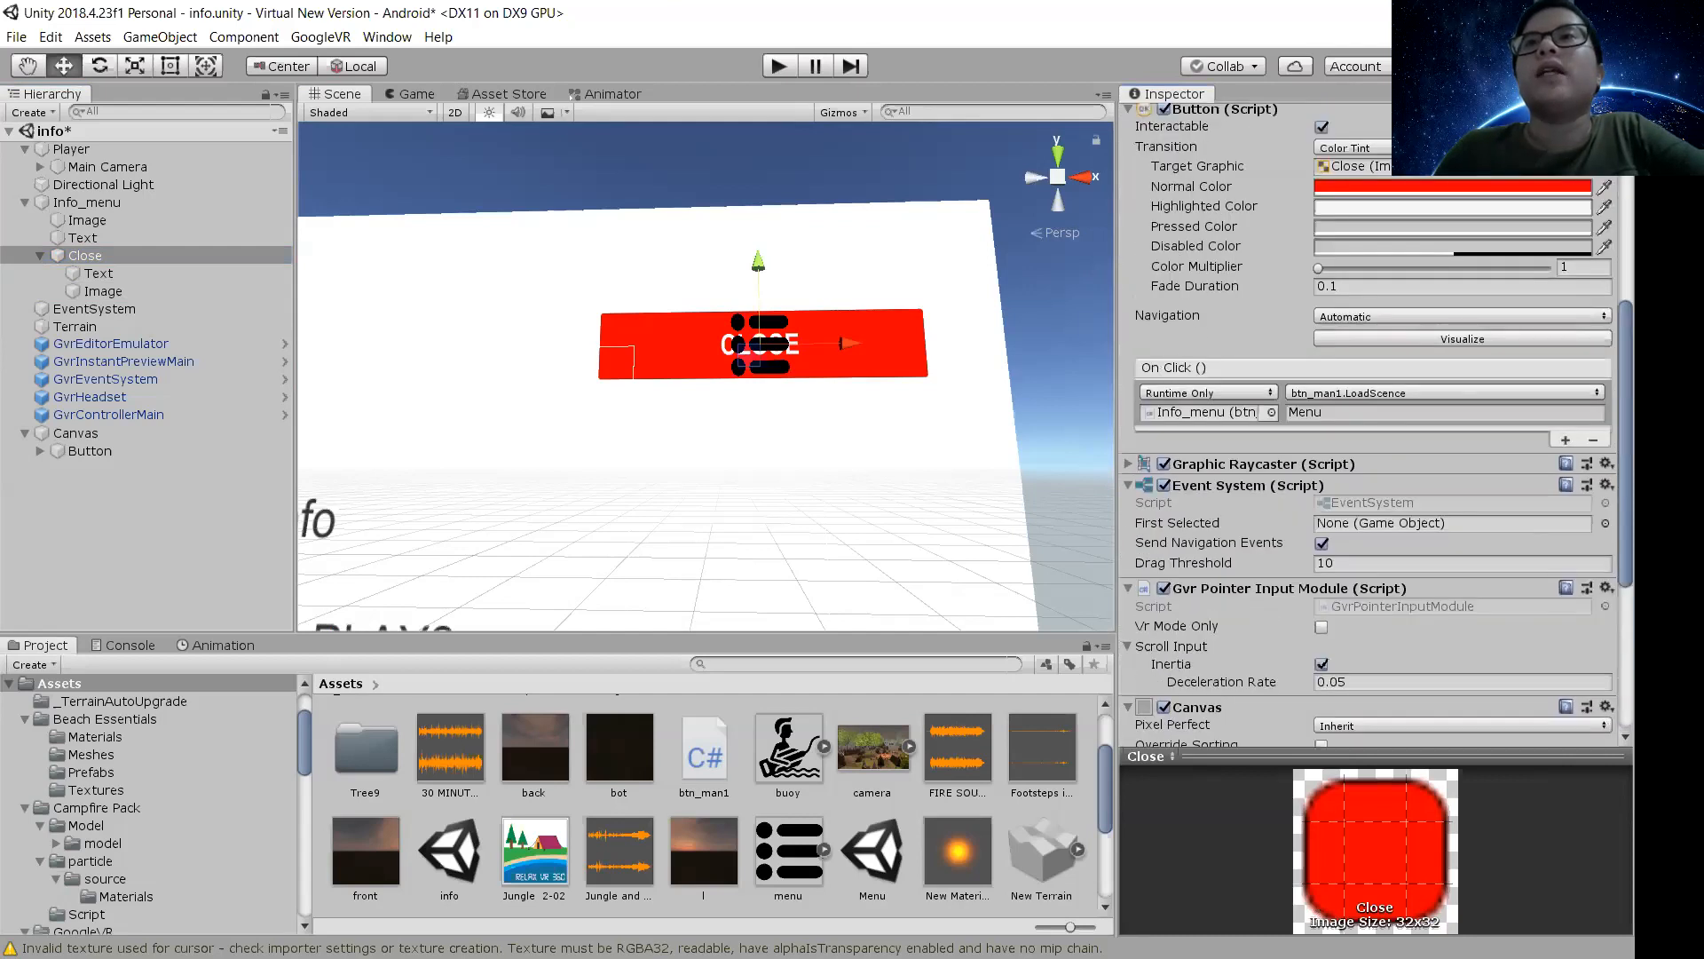
click(1595, 441)
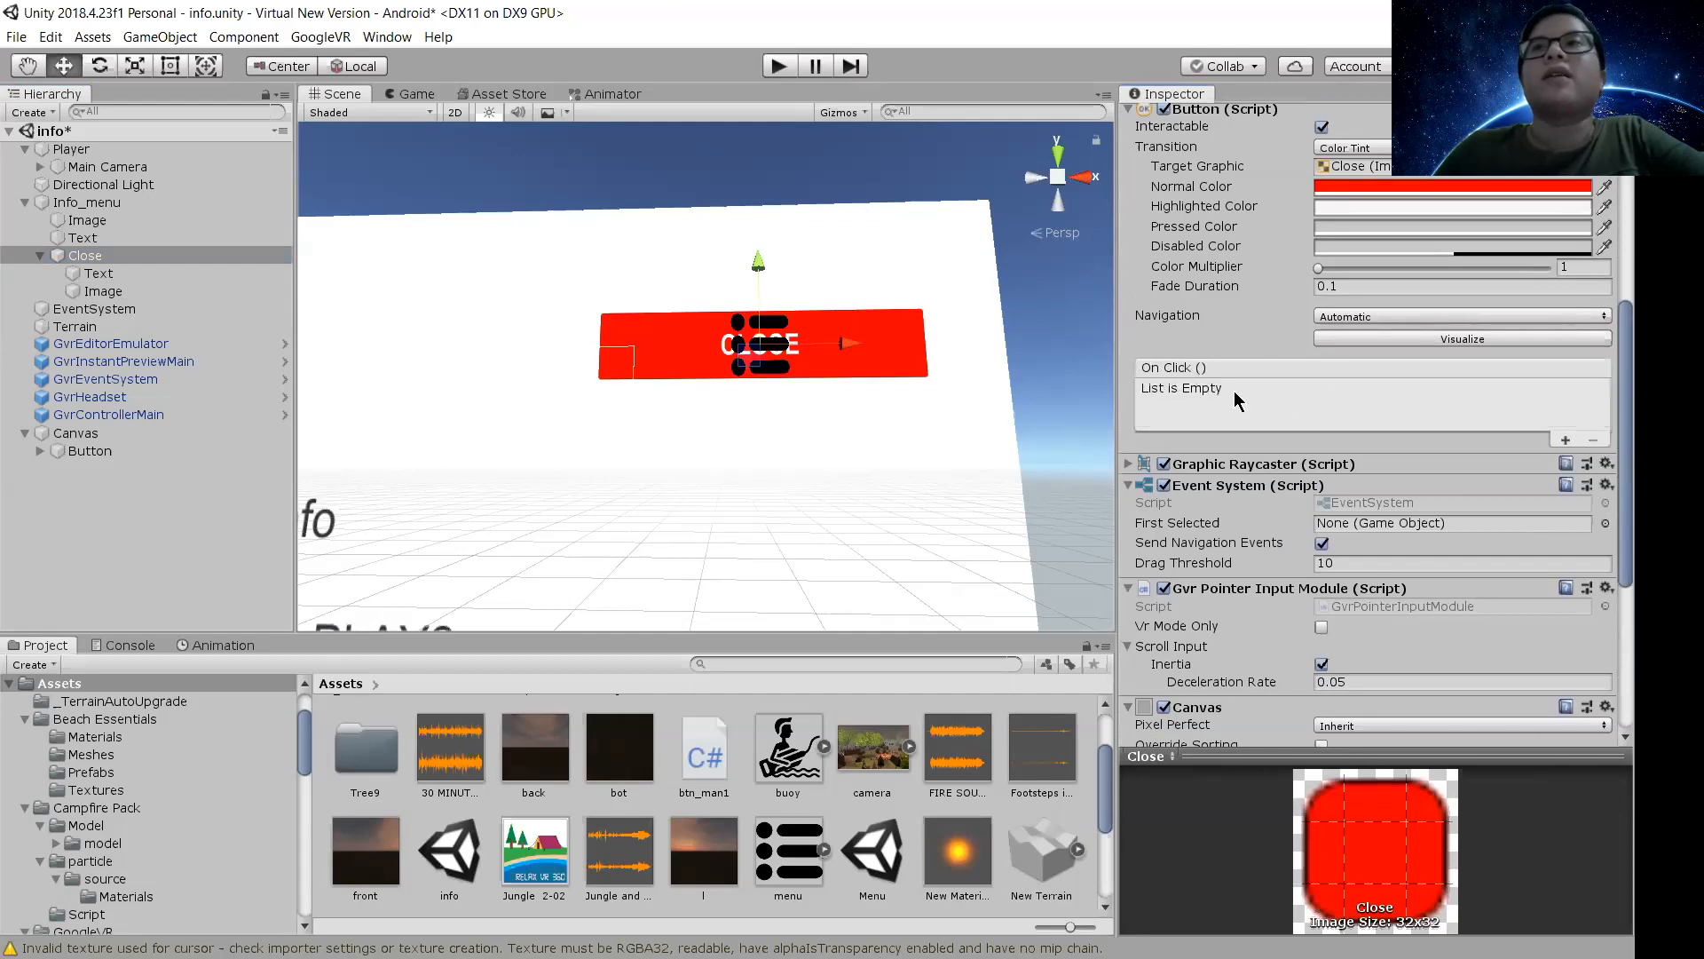
click(1564, 441)
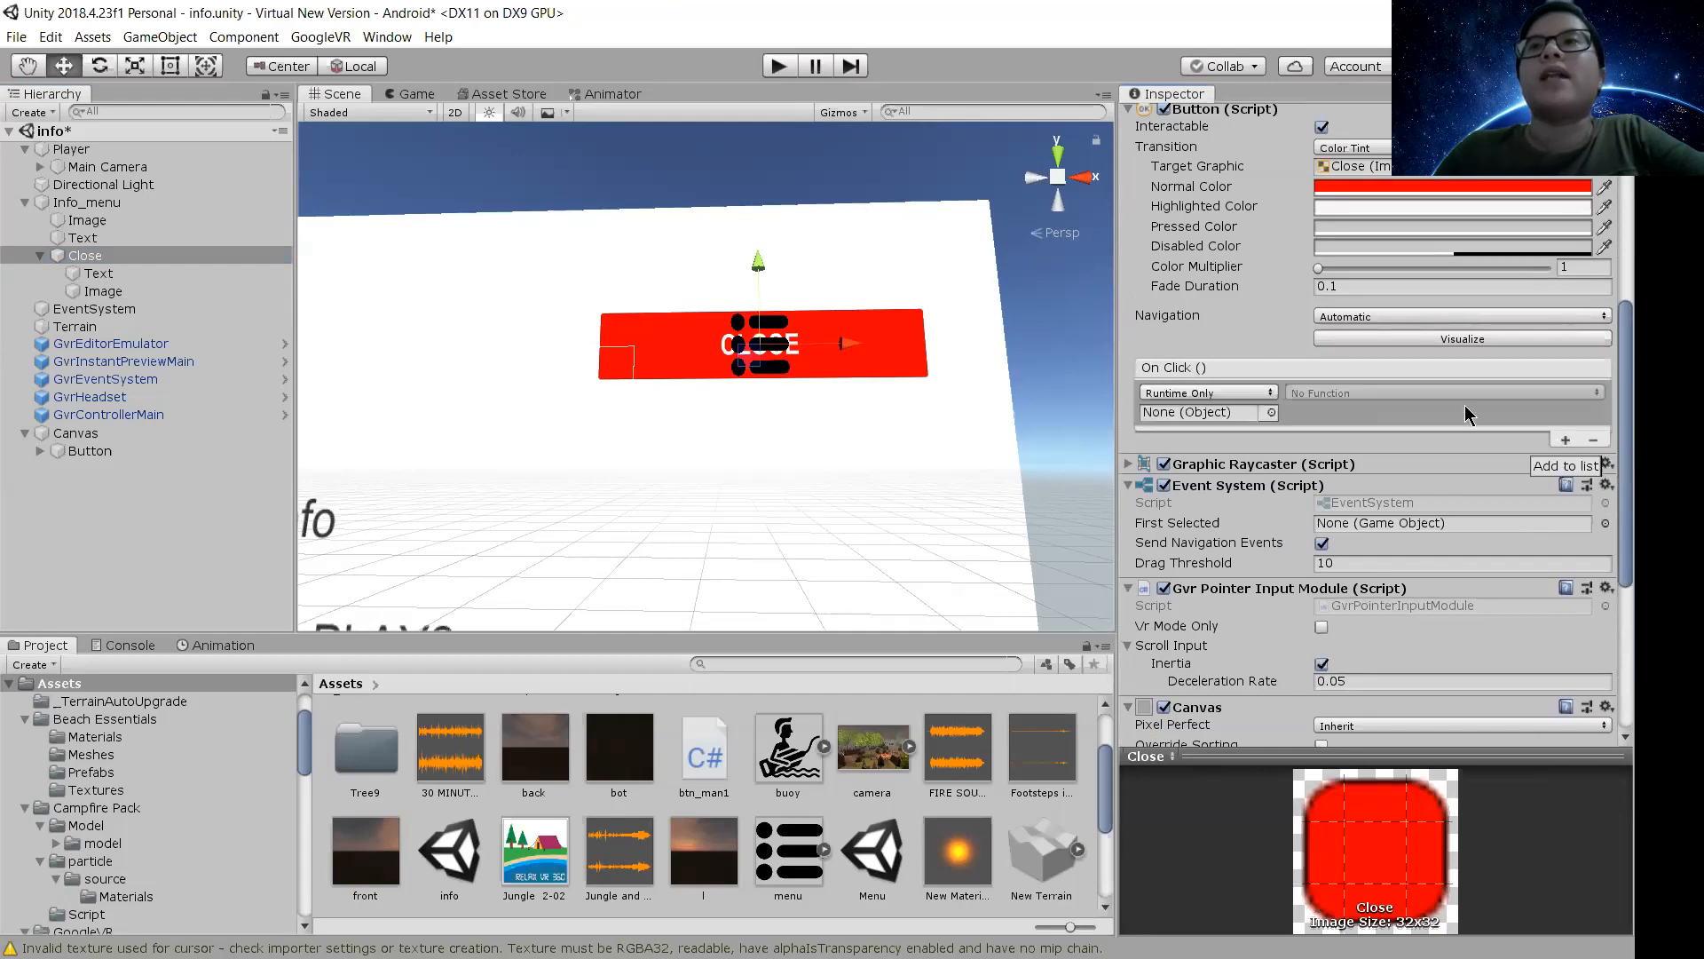
drag(59, 207, 1209, 419)
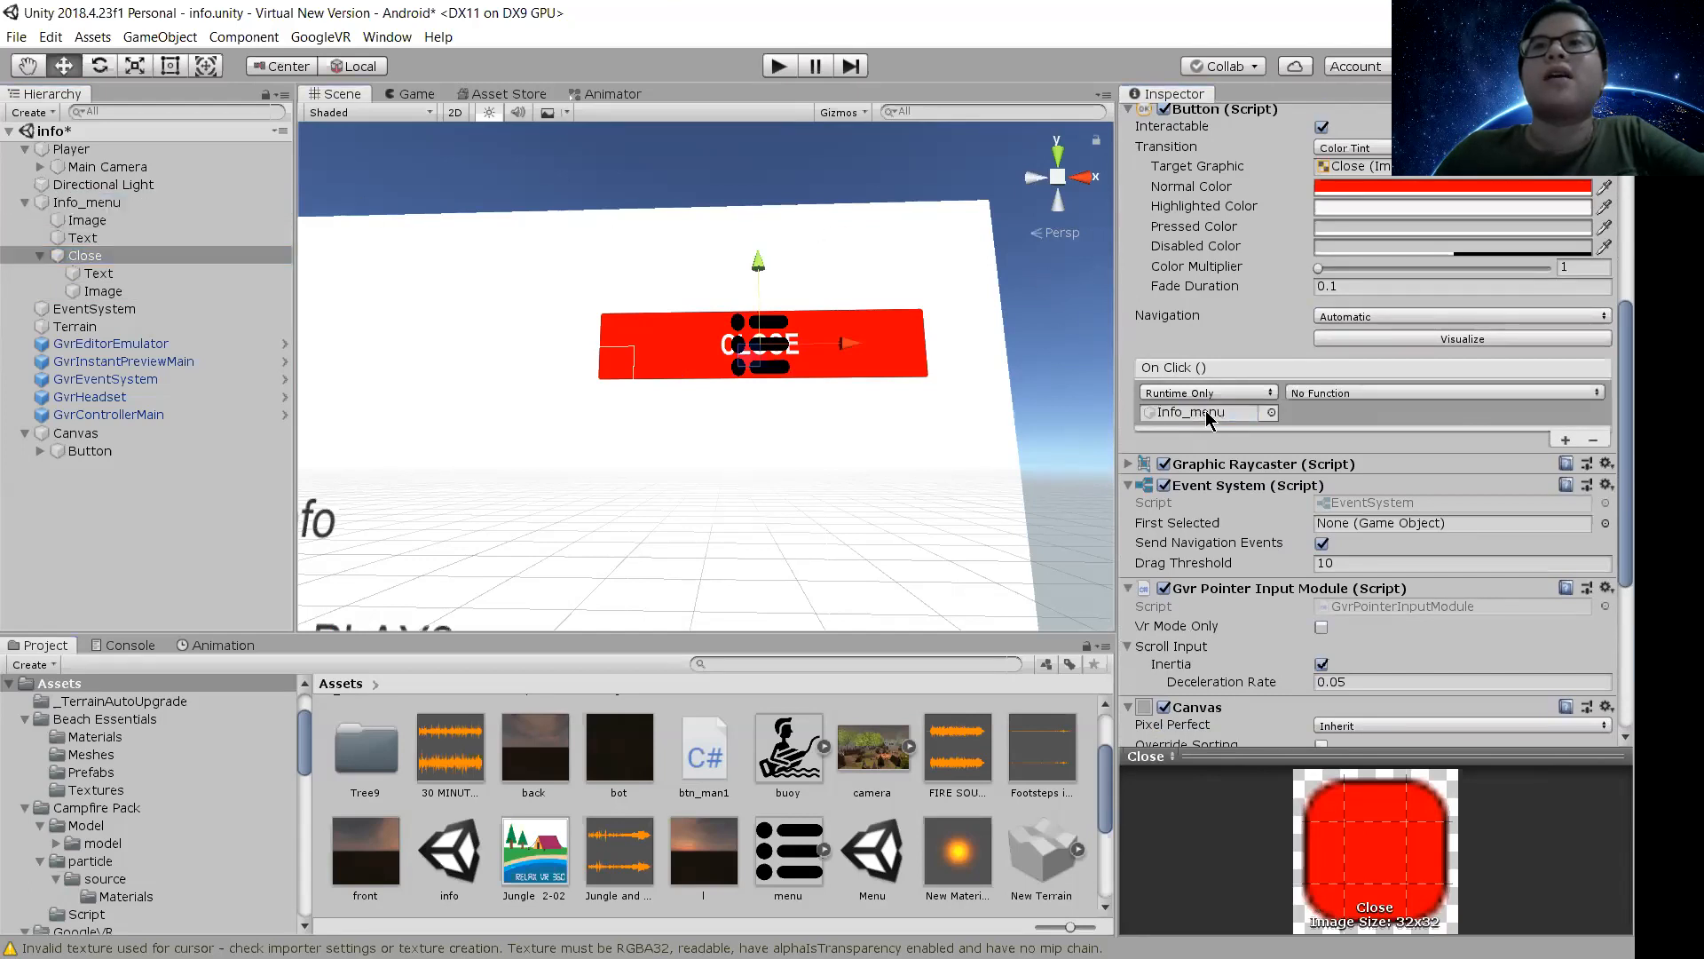
Set the Close button's On Click function to btn_man1's LoadScence (string) and open its scene-name argument for editing
click(1376, 393)
mouse_move(1392, 559)
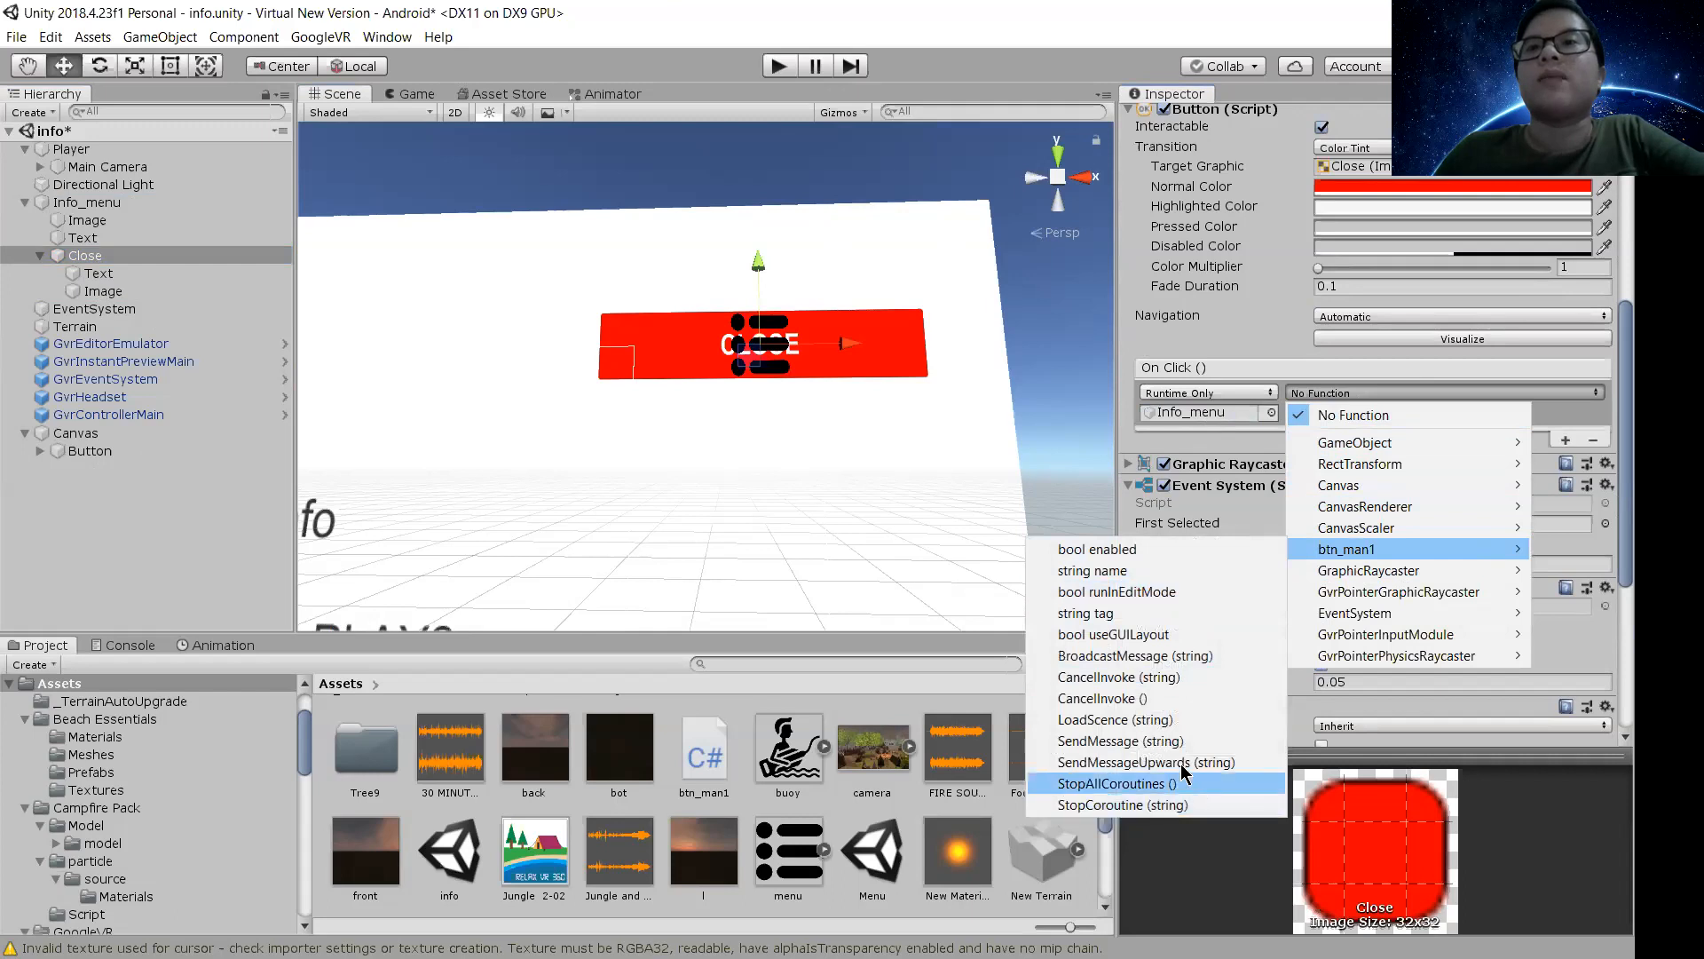
click(1115, 720)
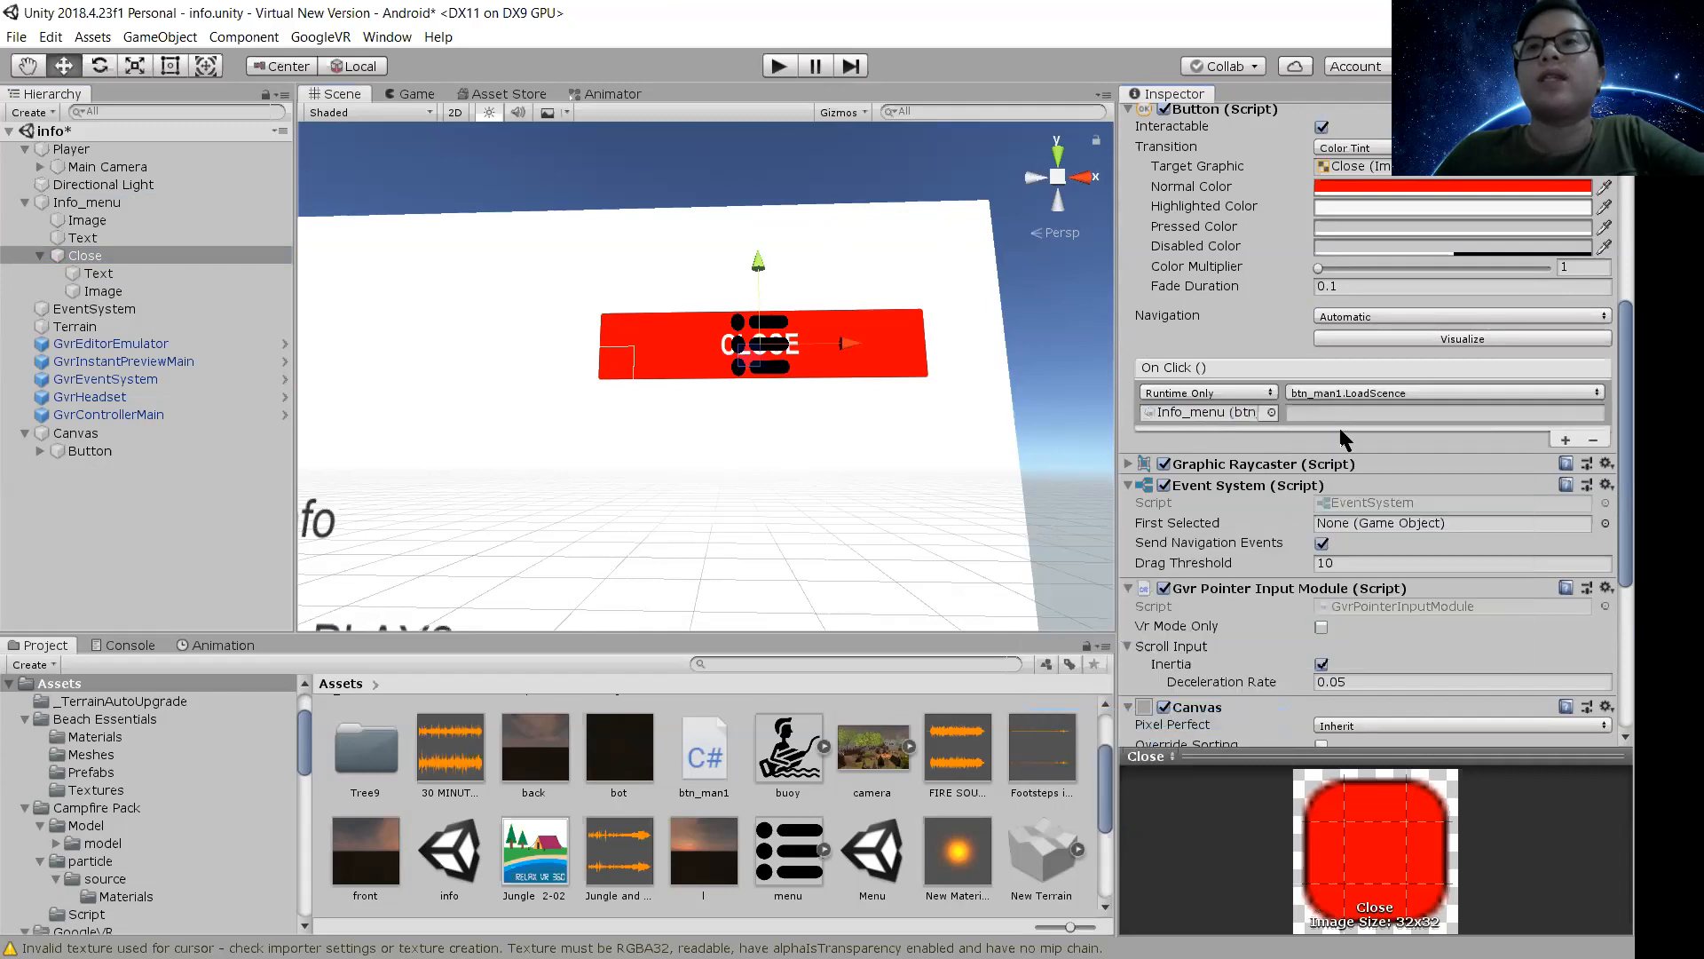
click(1327, 414)
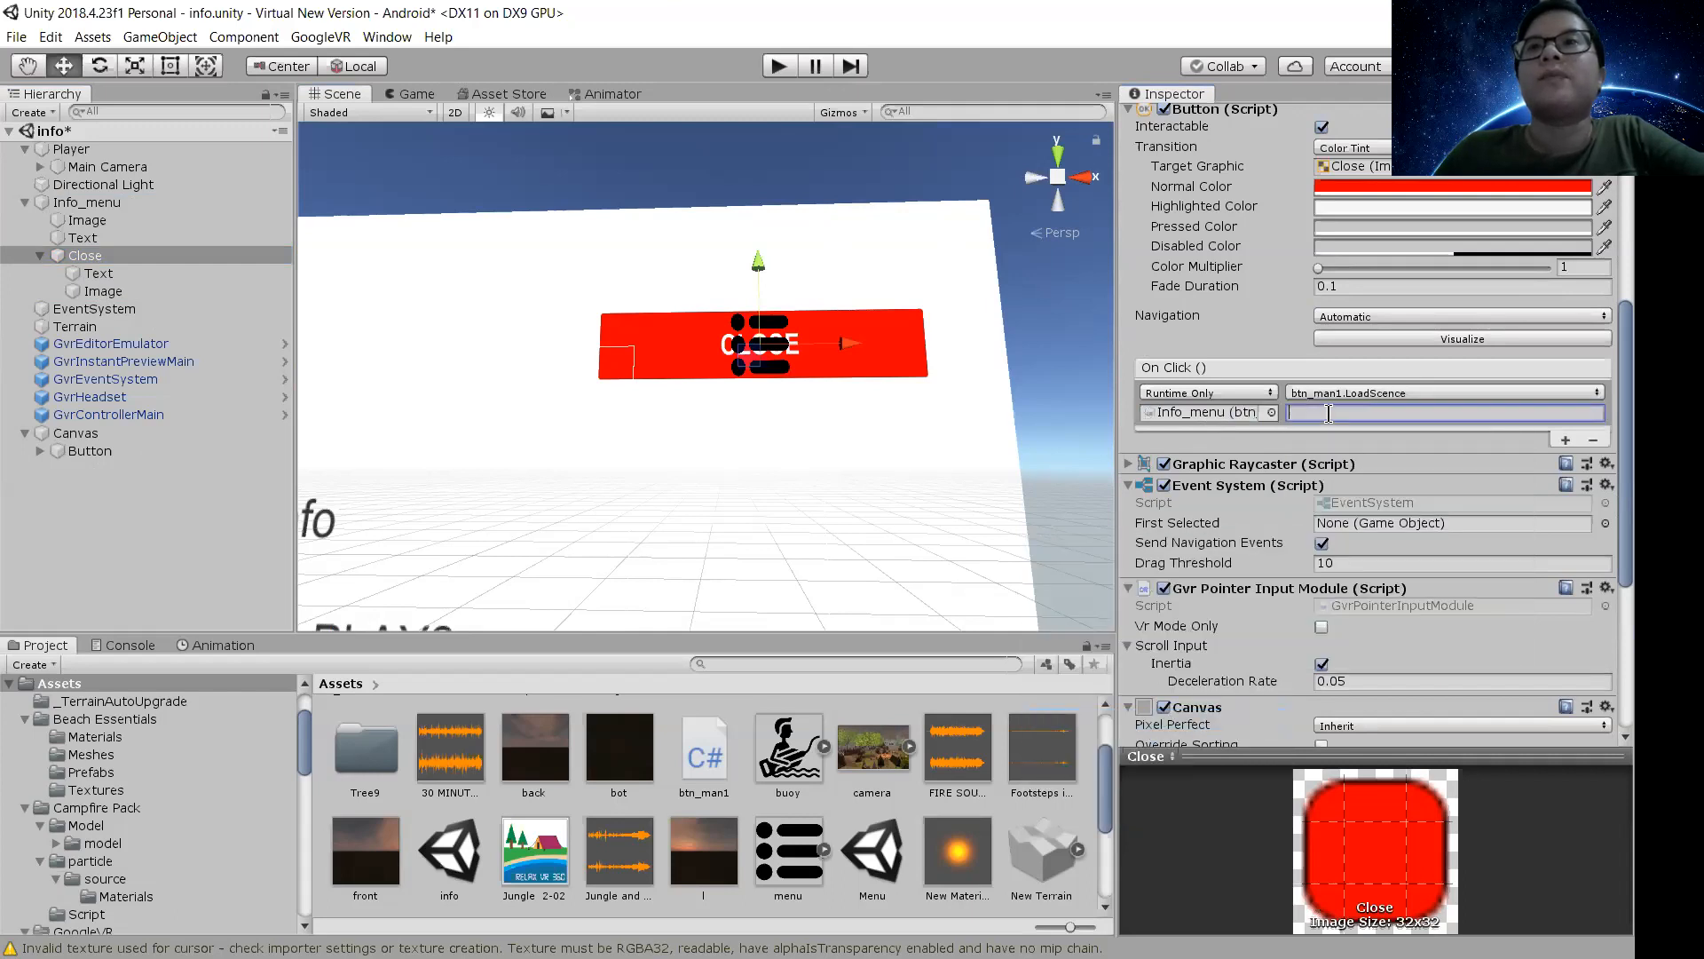
Locate the Info_menu object referenced by the On Click entry and check its attached Btn_man 1 script and other components
click(1248, 415)
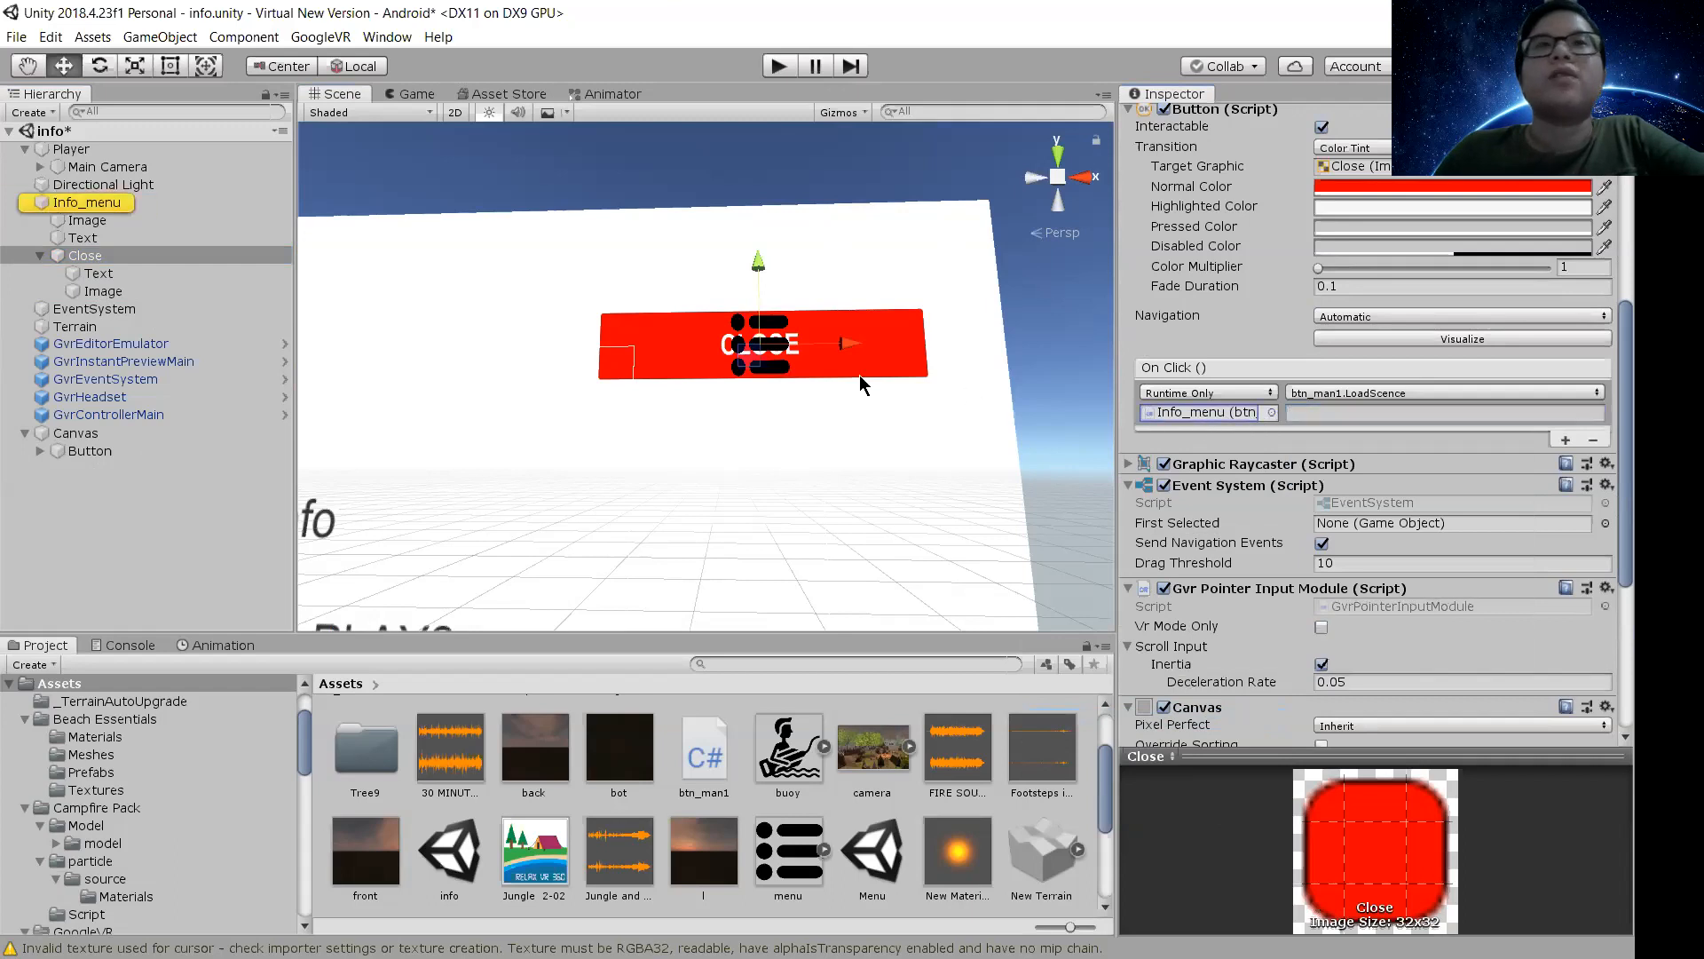
click(85, 205)
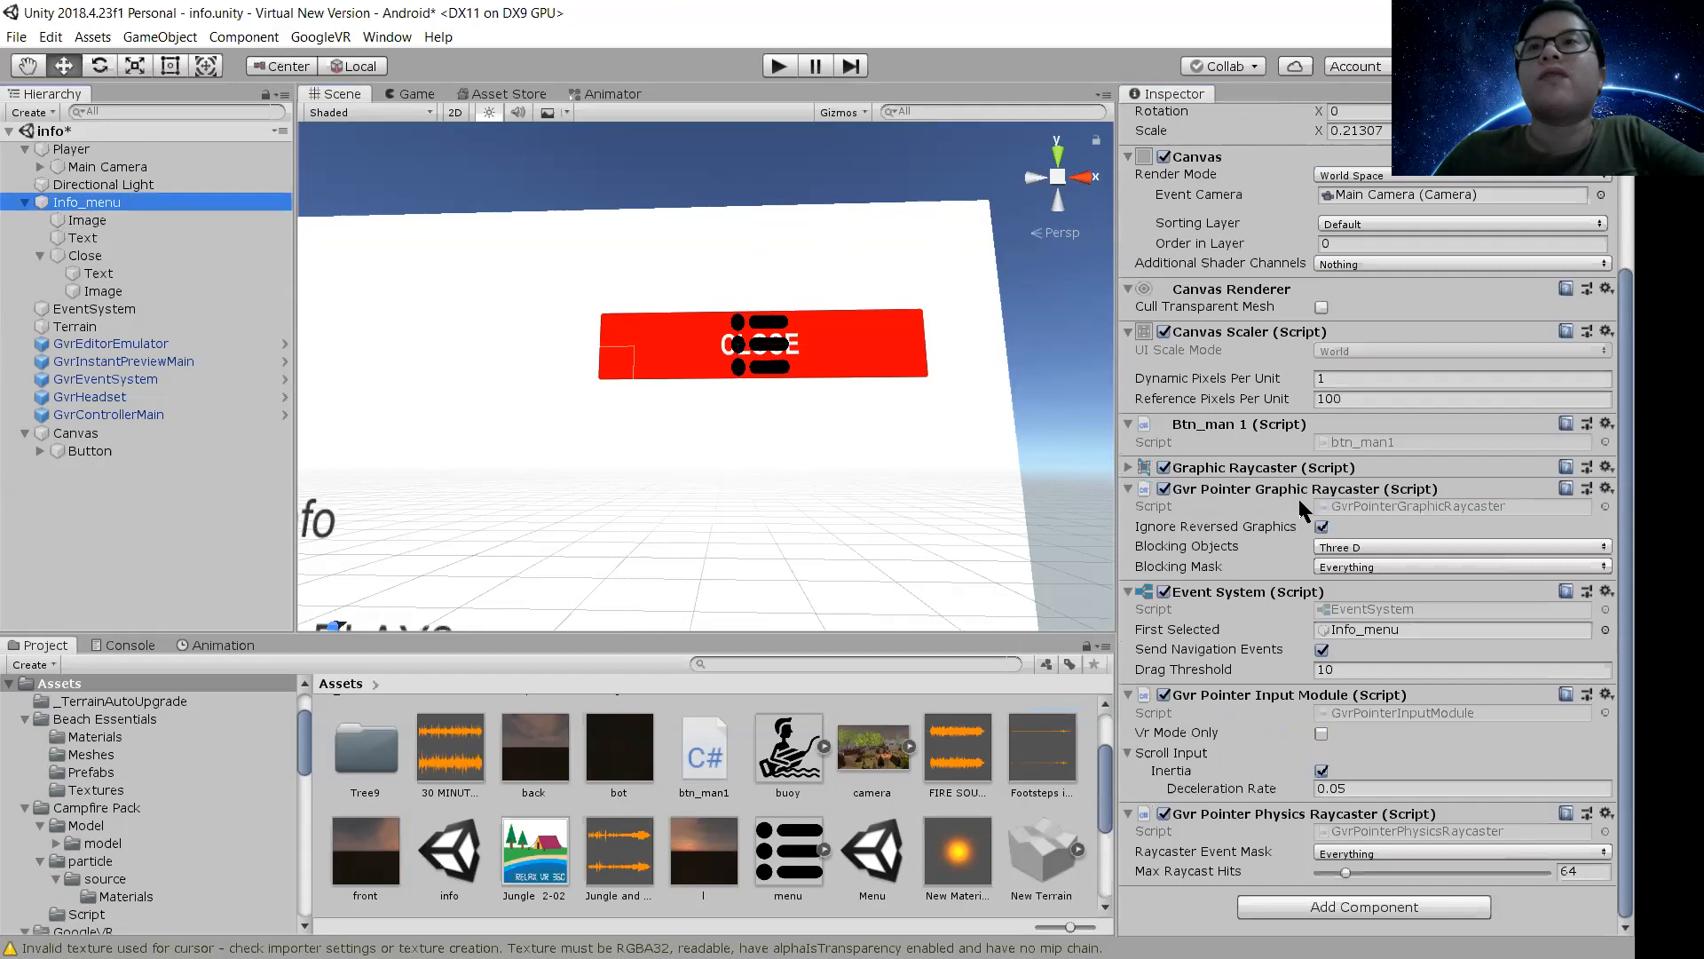
scroll(1300, 499, up, 4)
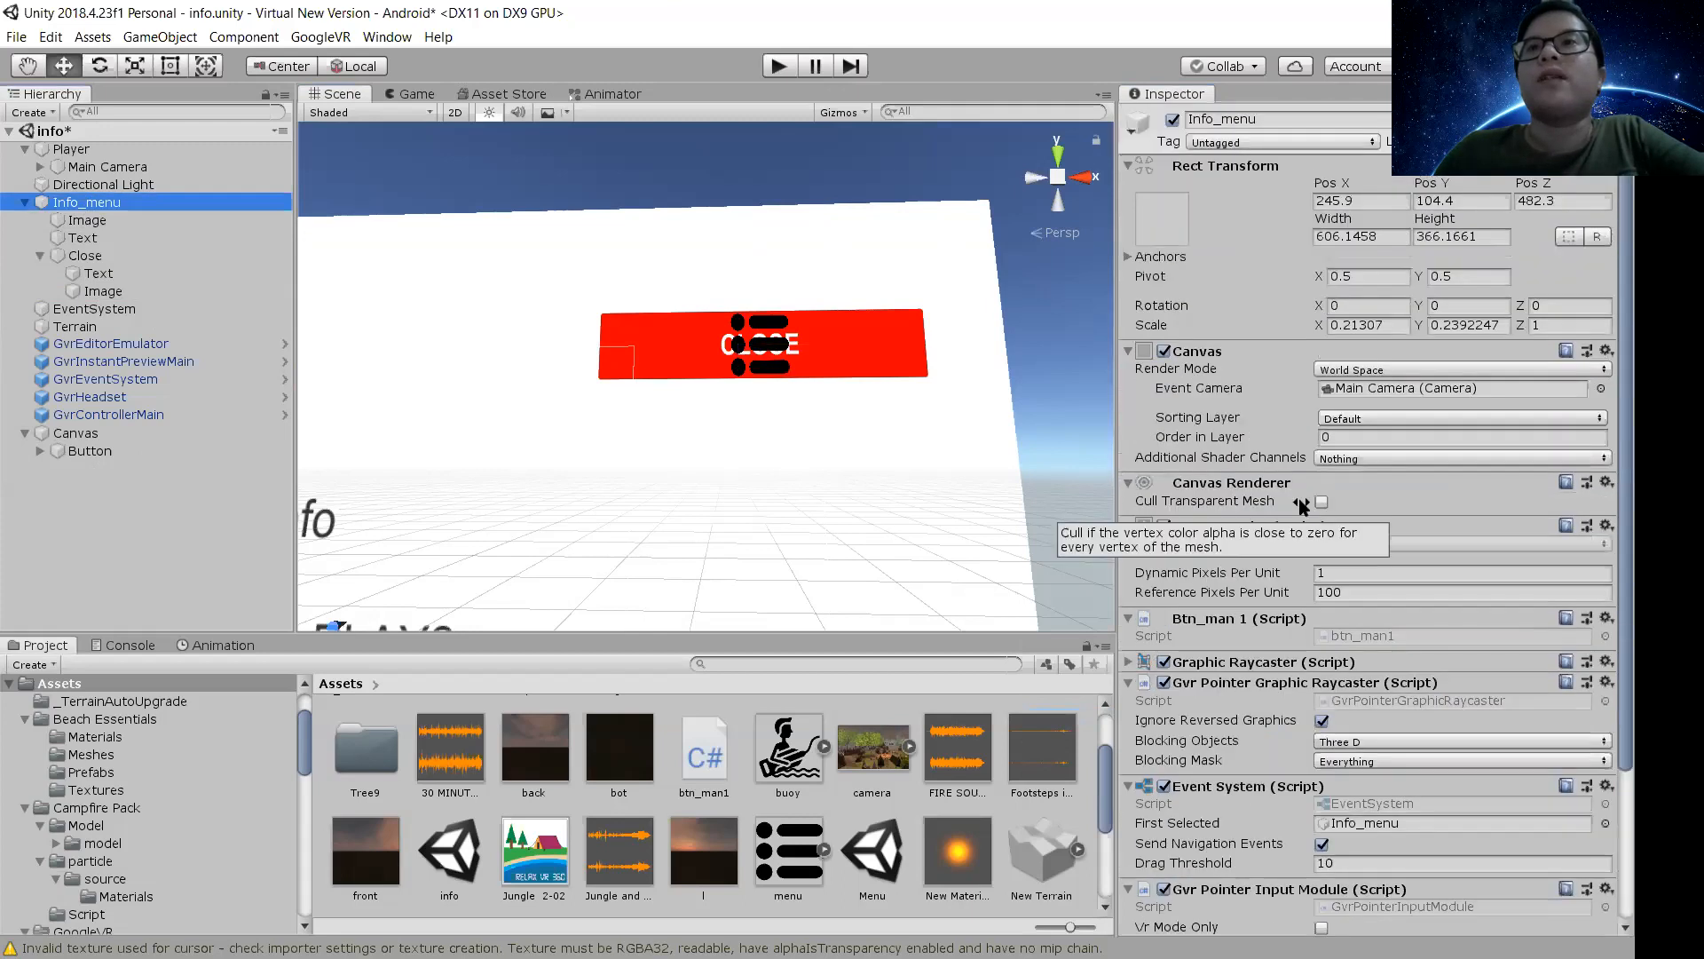
scroll(1302, 499, down, 4)
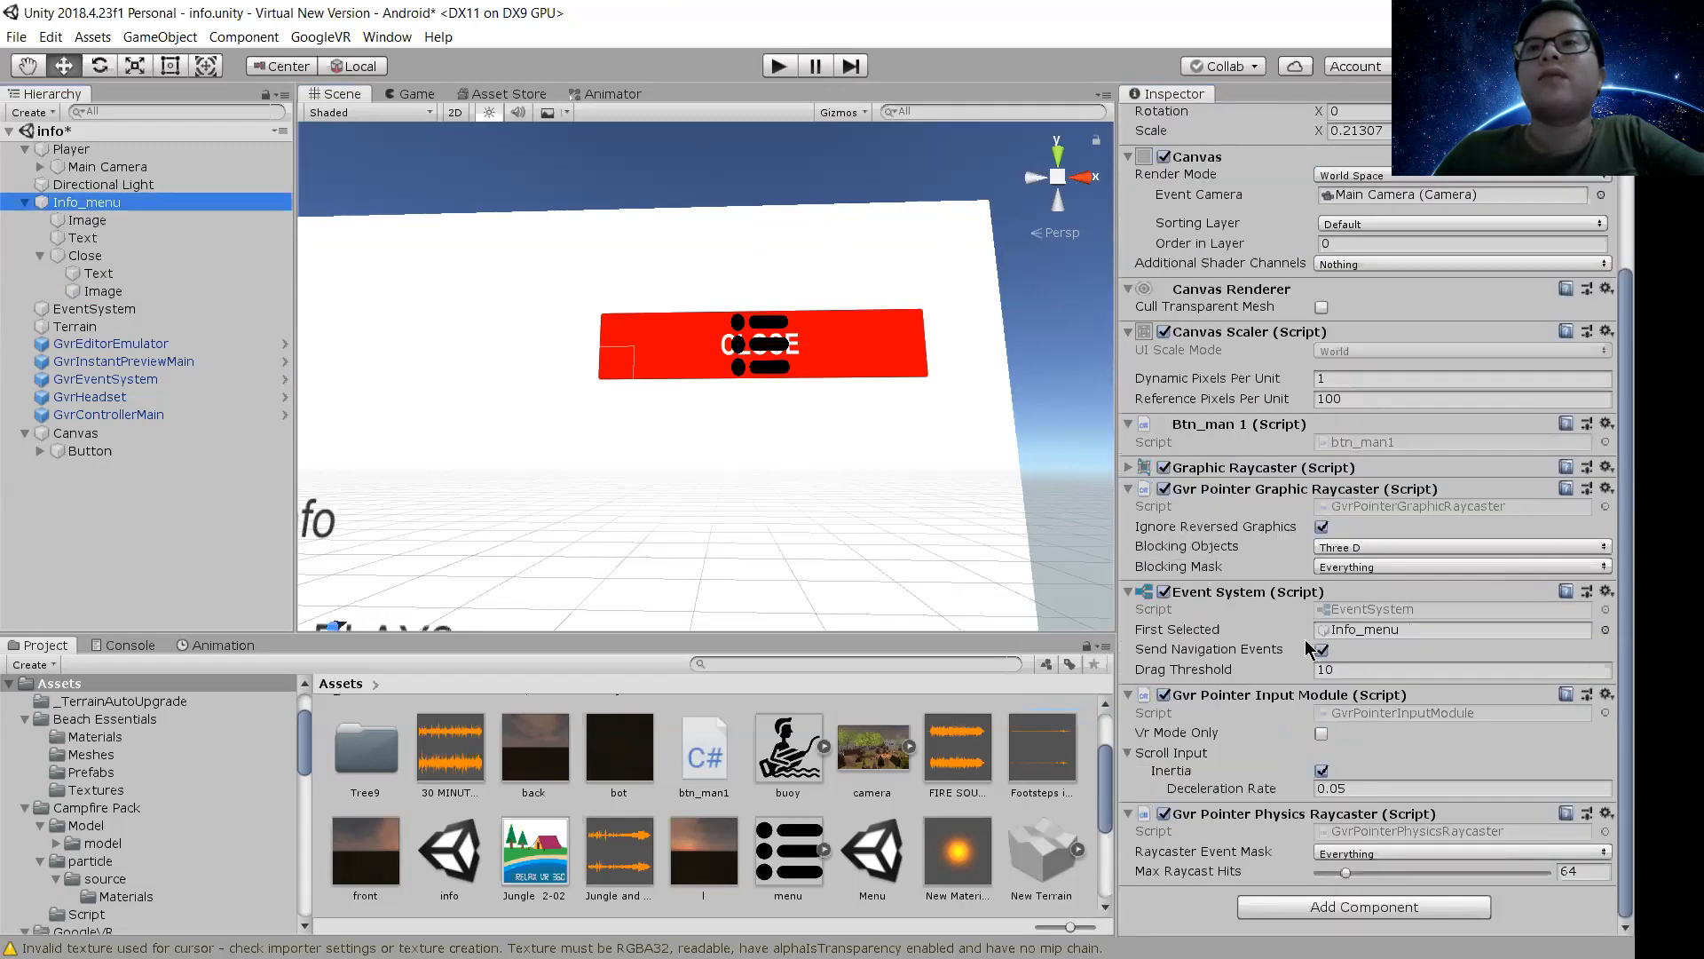
Select the Close button and view it together with the info text in the scene
click(80, 255)
alt+drag(669, 430, 523, 468)
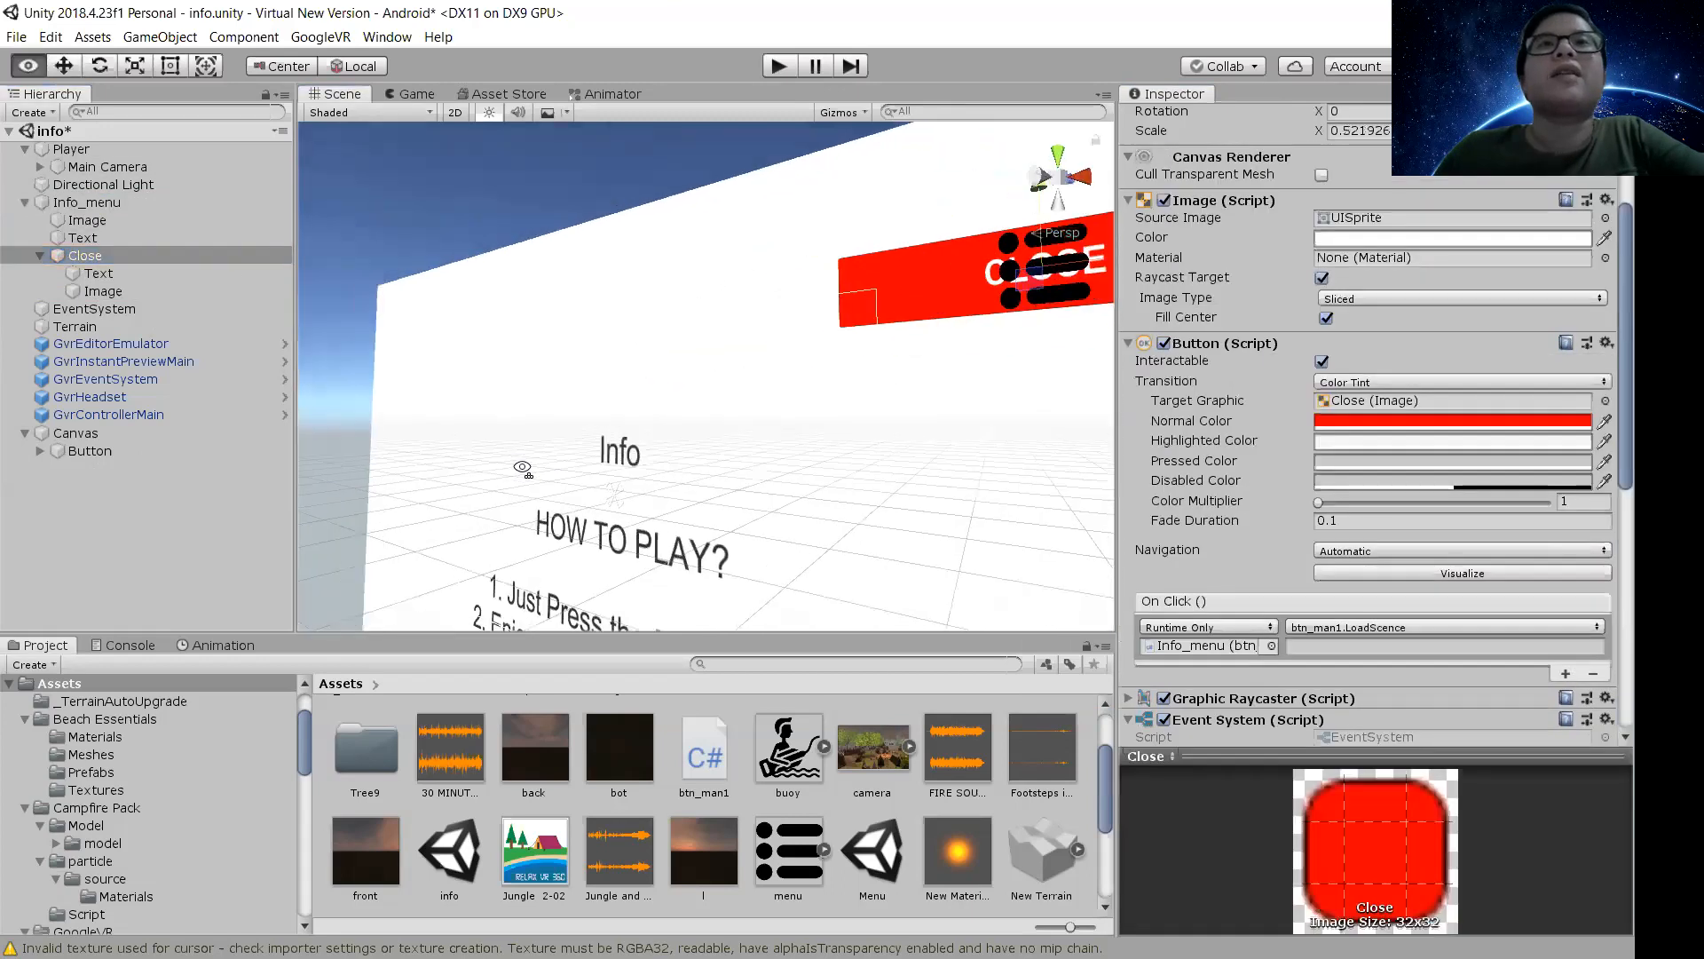
right_drag(522, 468, 605, 522)
scroll(745, 479, down, 3)
scroll(747, 480, up, 2)
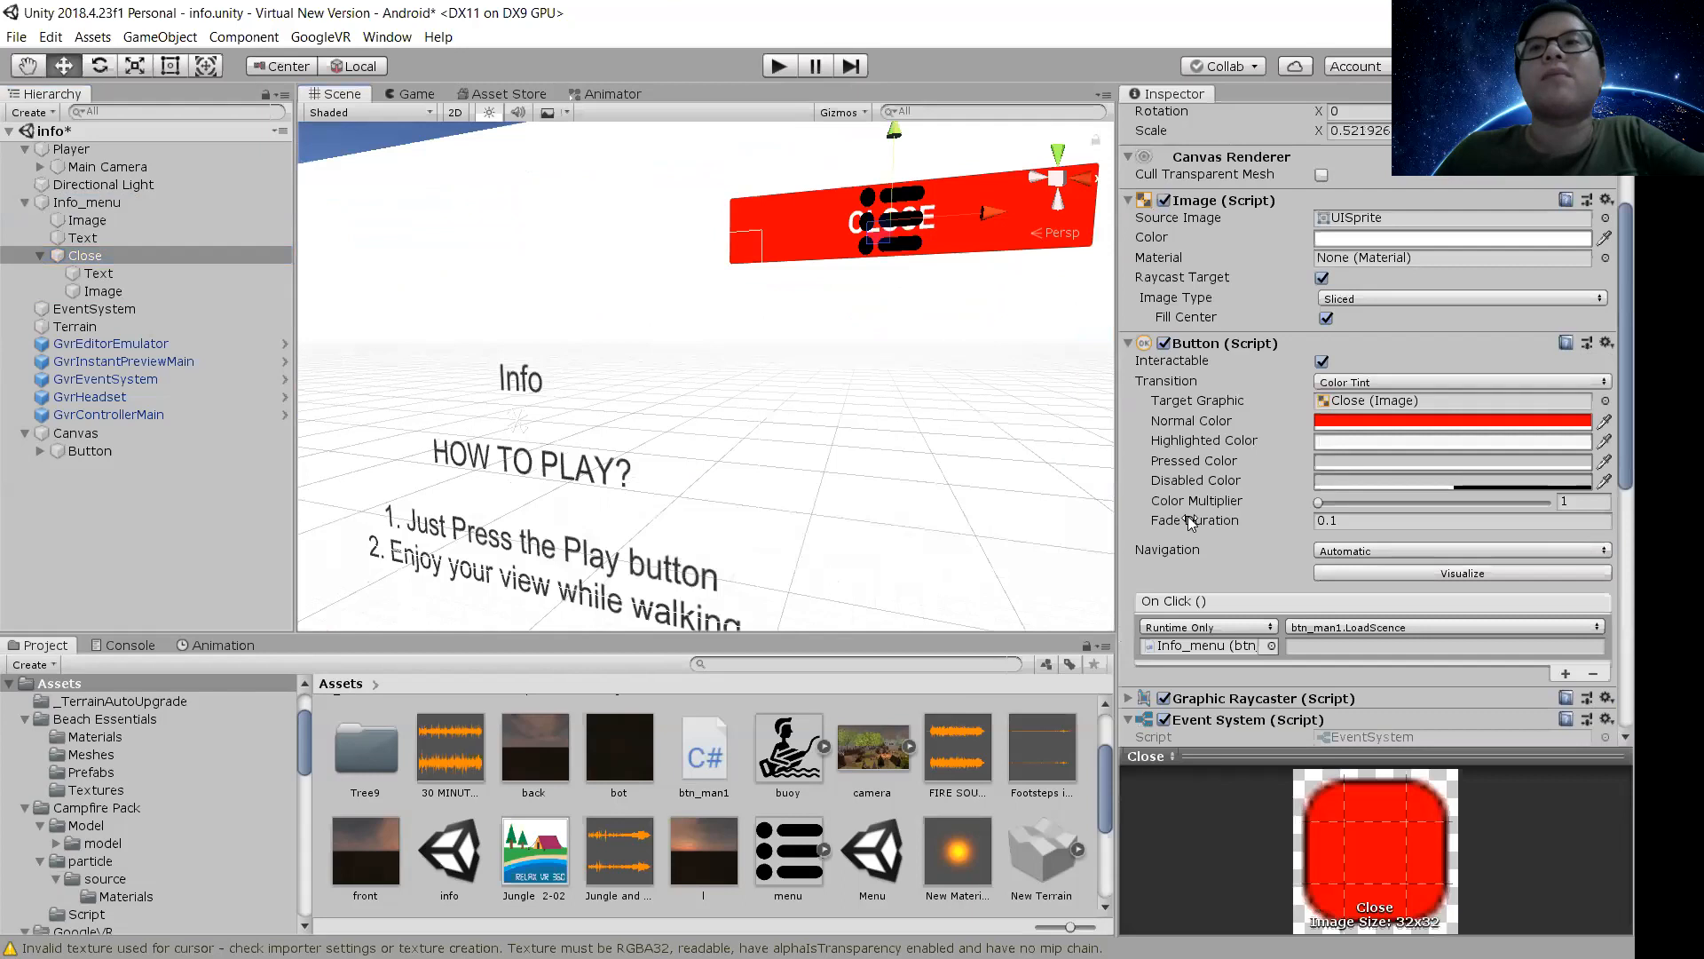
scroll(969, 483, down, 1)
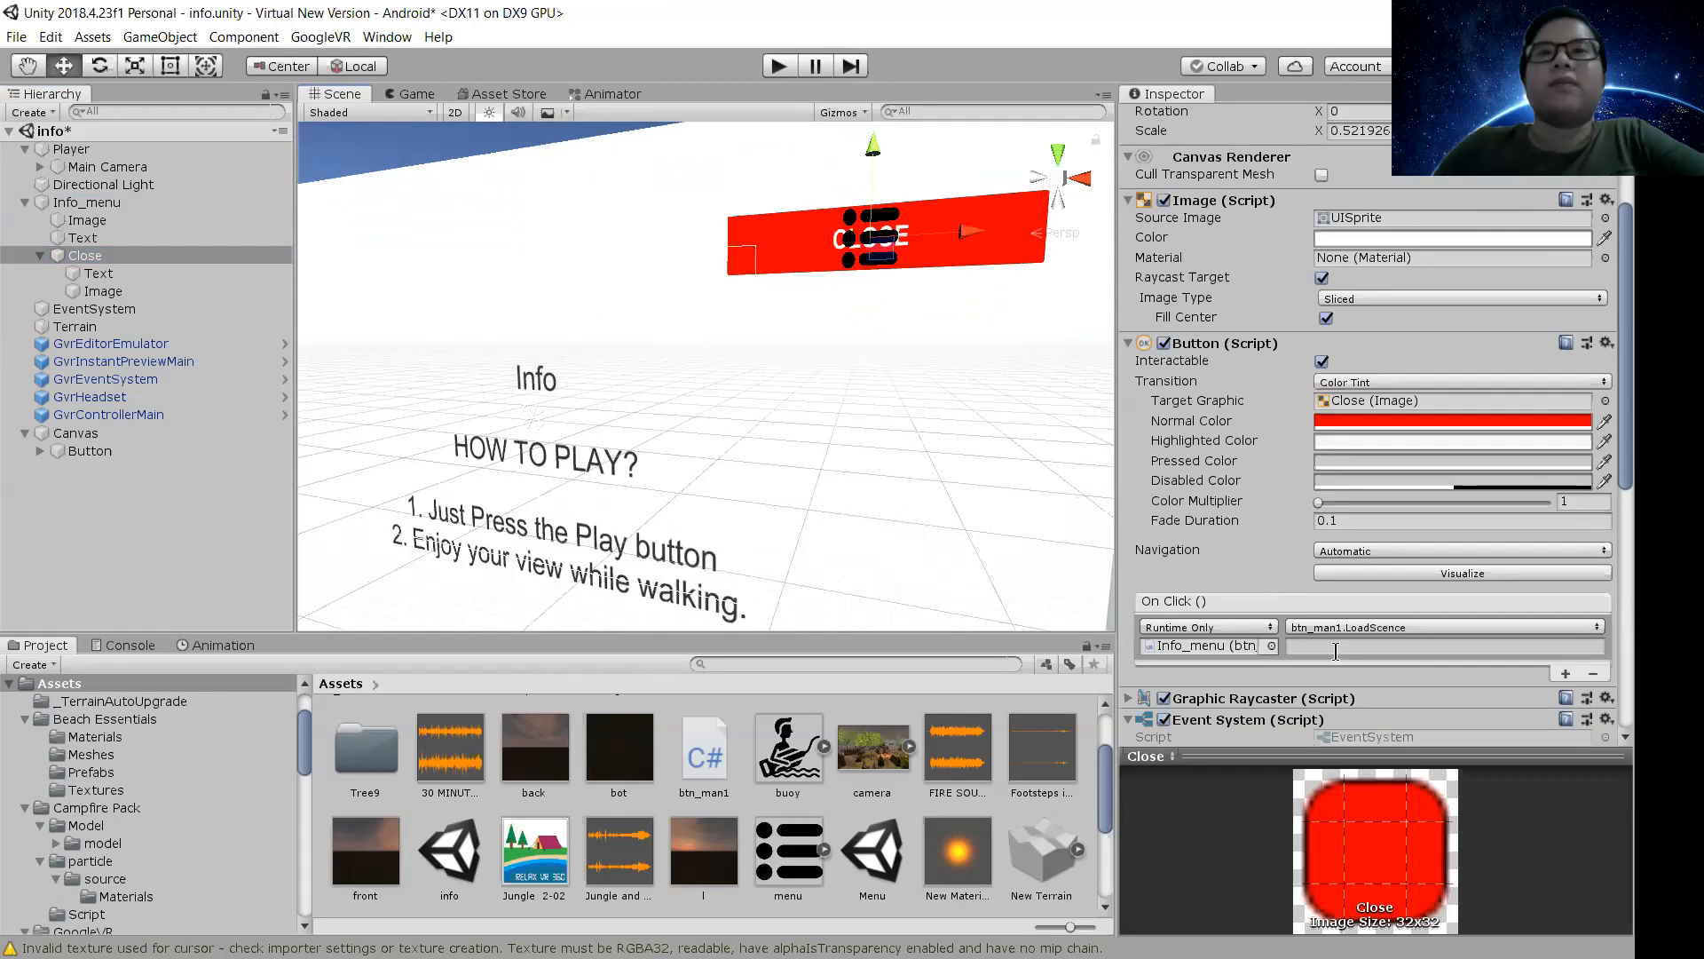
Check the quit script's code and attach the script to the Info_menu object, above its Btn_man 1 component
scroll(693, 779, down, 3)
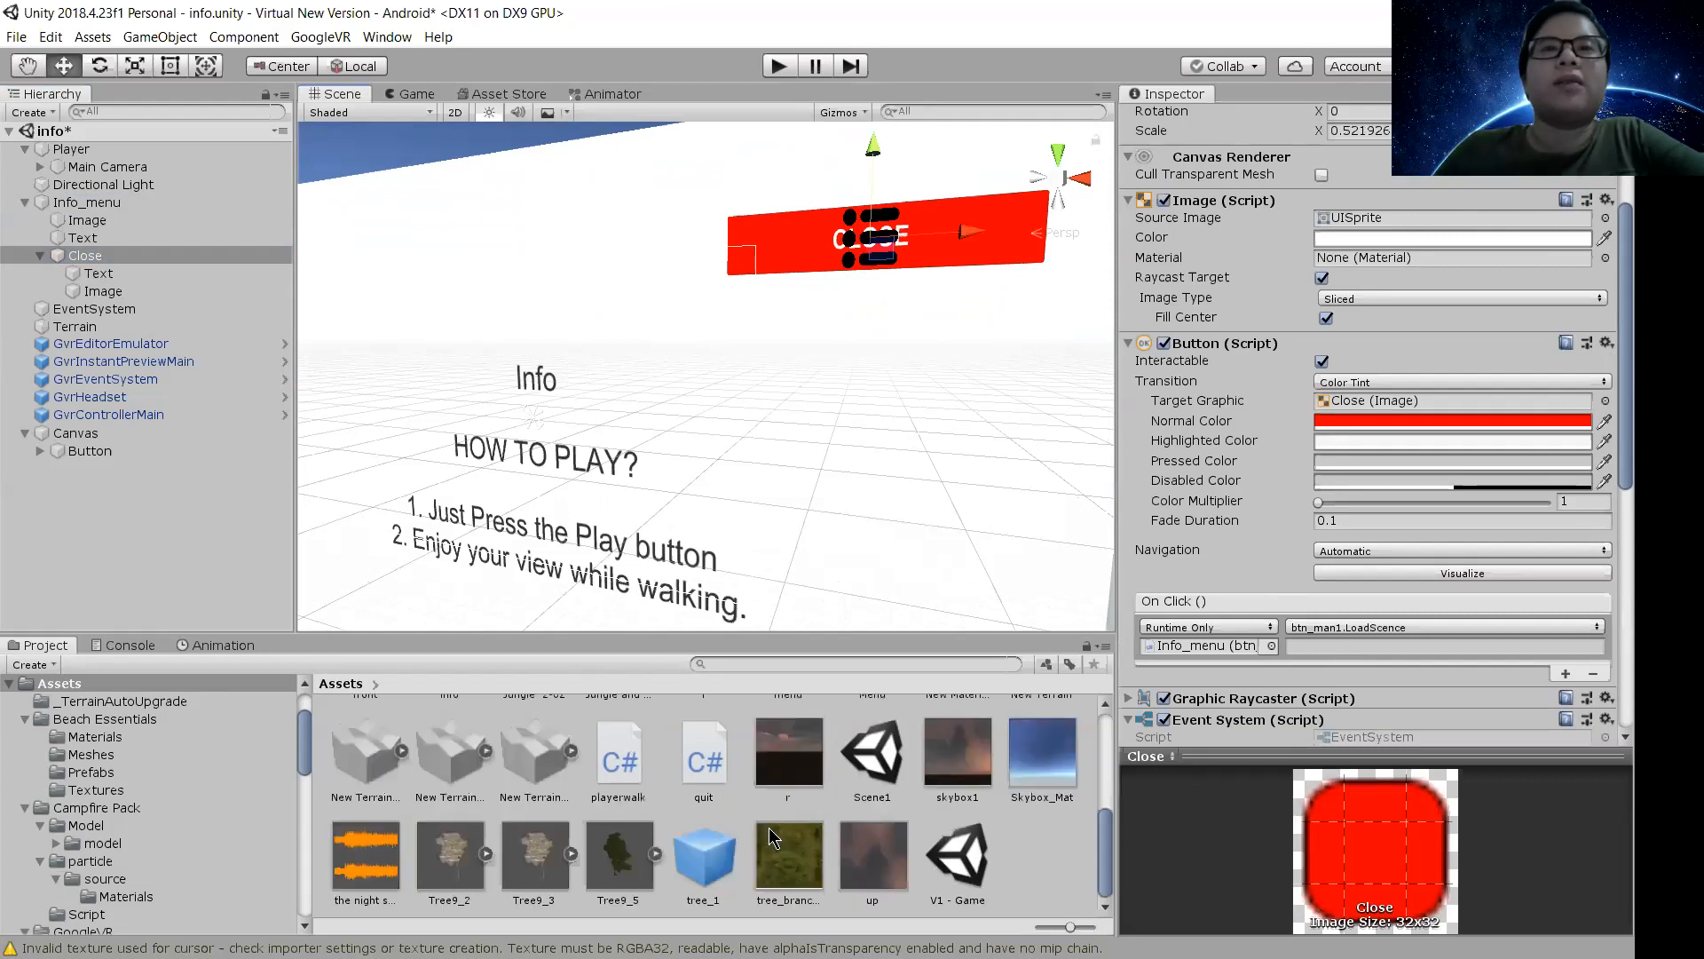
click(701, 761)
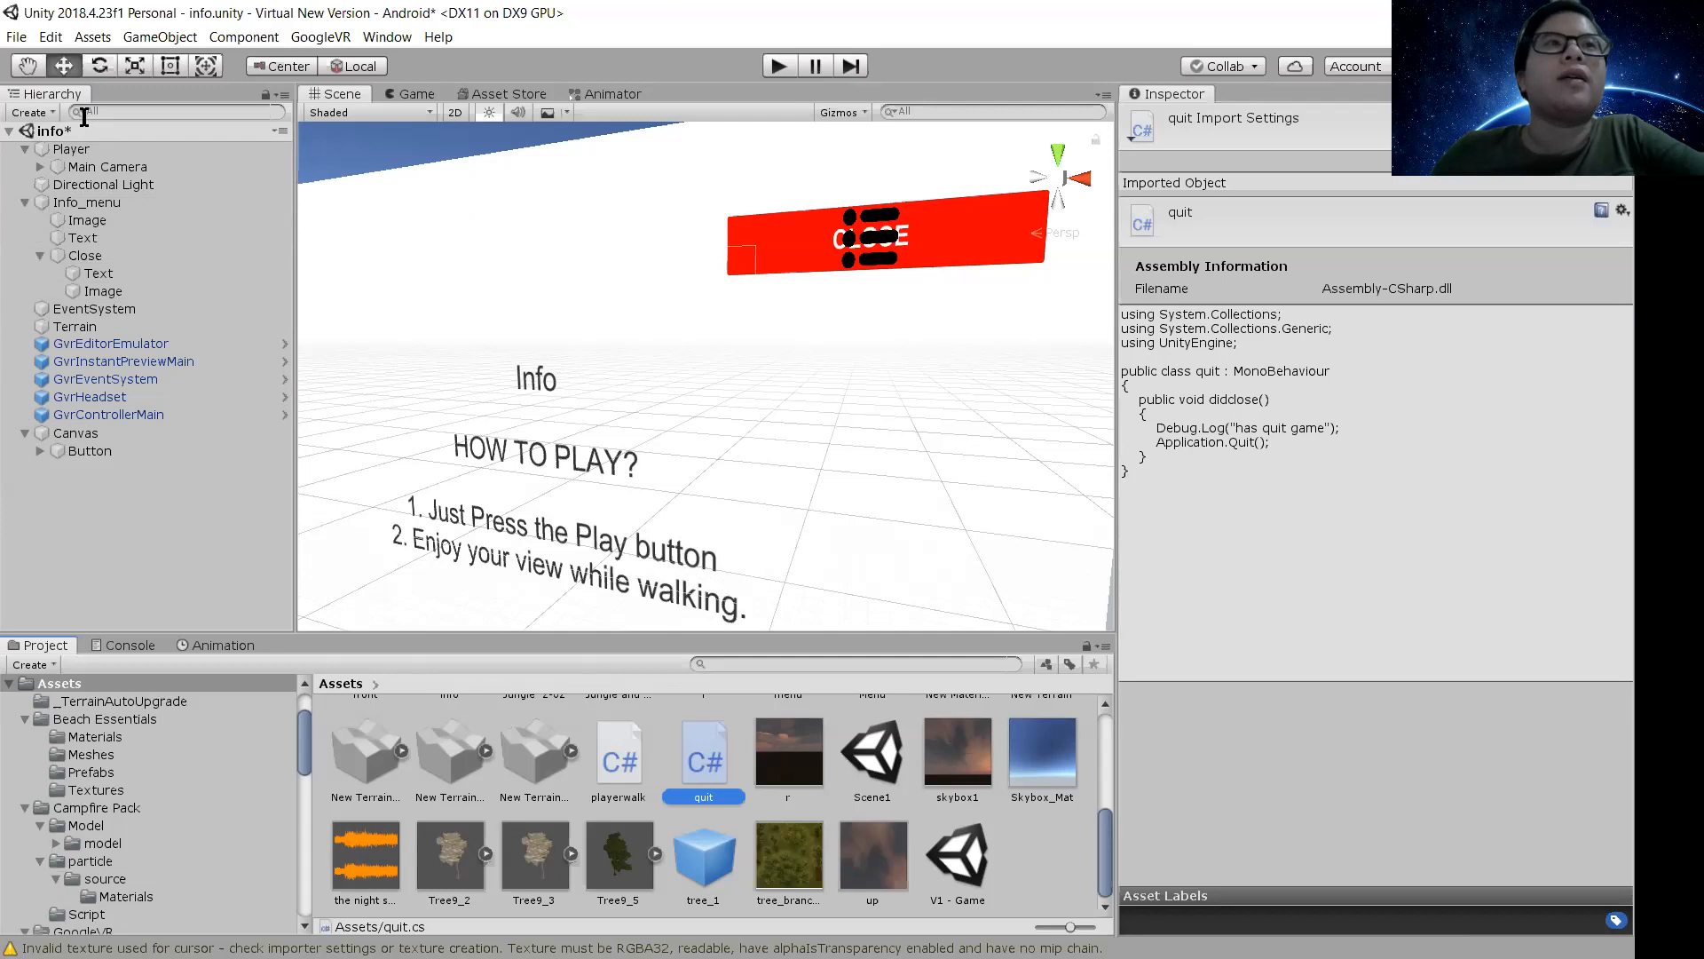
click(86, 203)
scroll(1271, 612, down, 5)
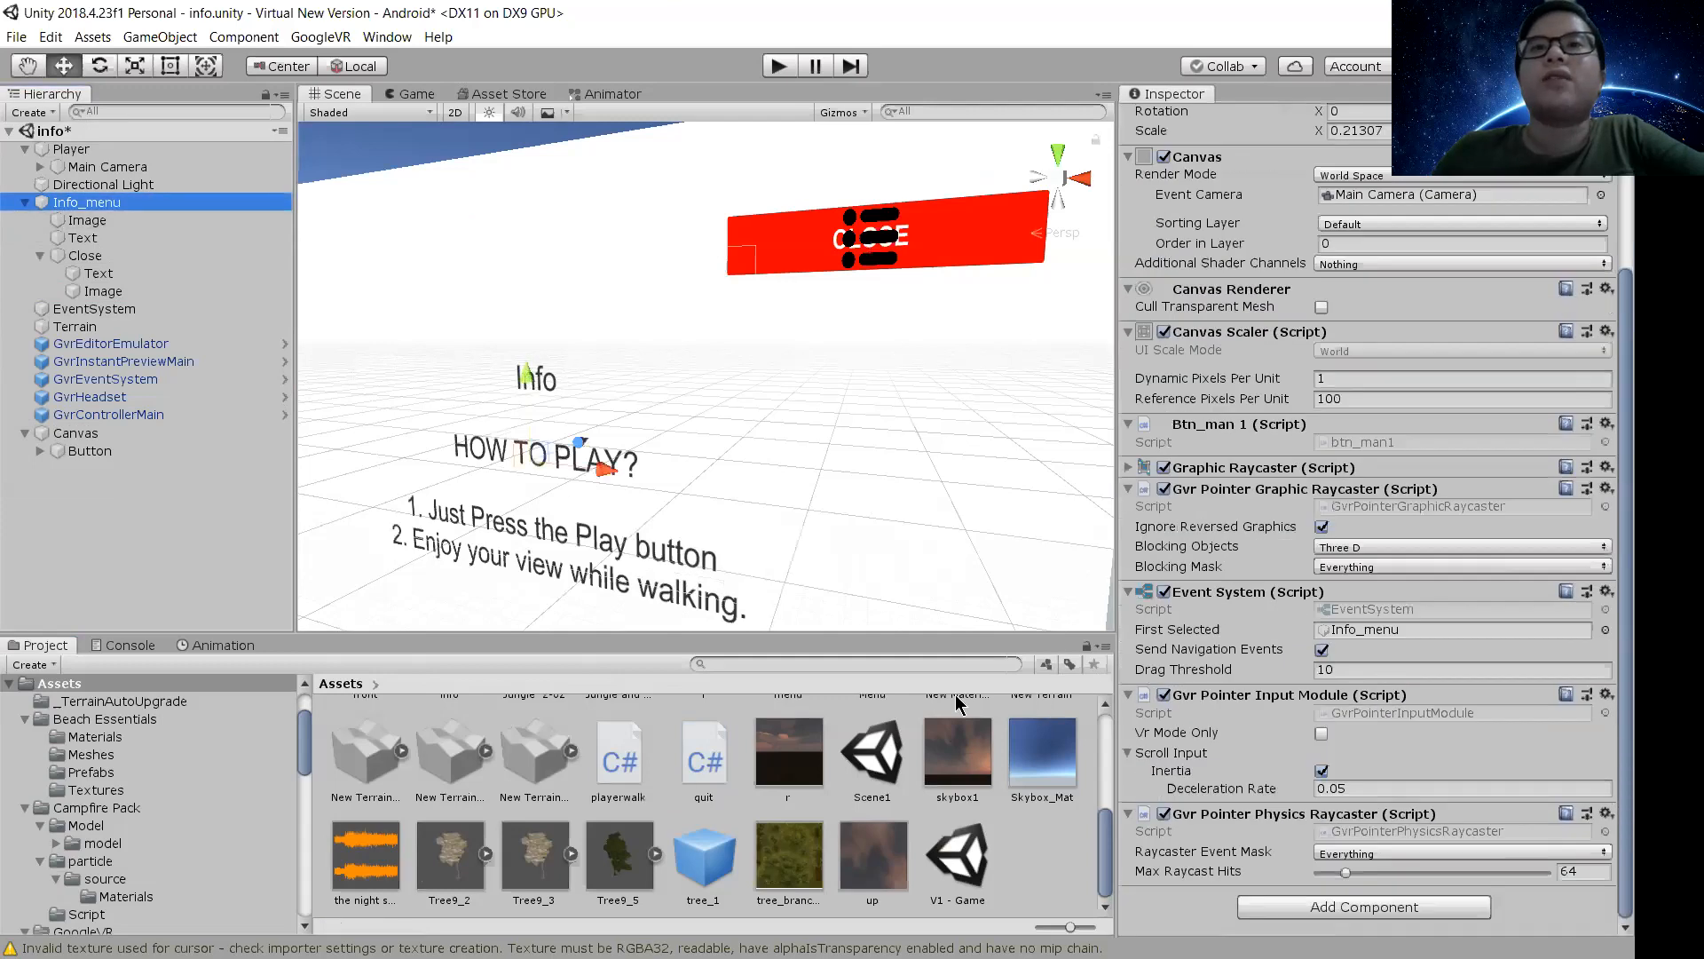
scroll(859, 745, up, 3)
scroll(1265, 657, up, 5)
scroll(1291, 602, down, 2)
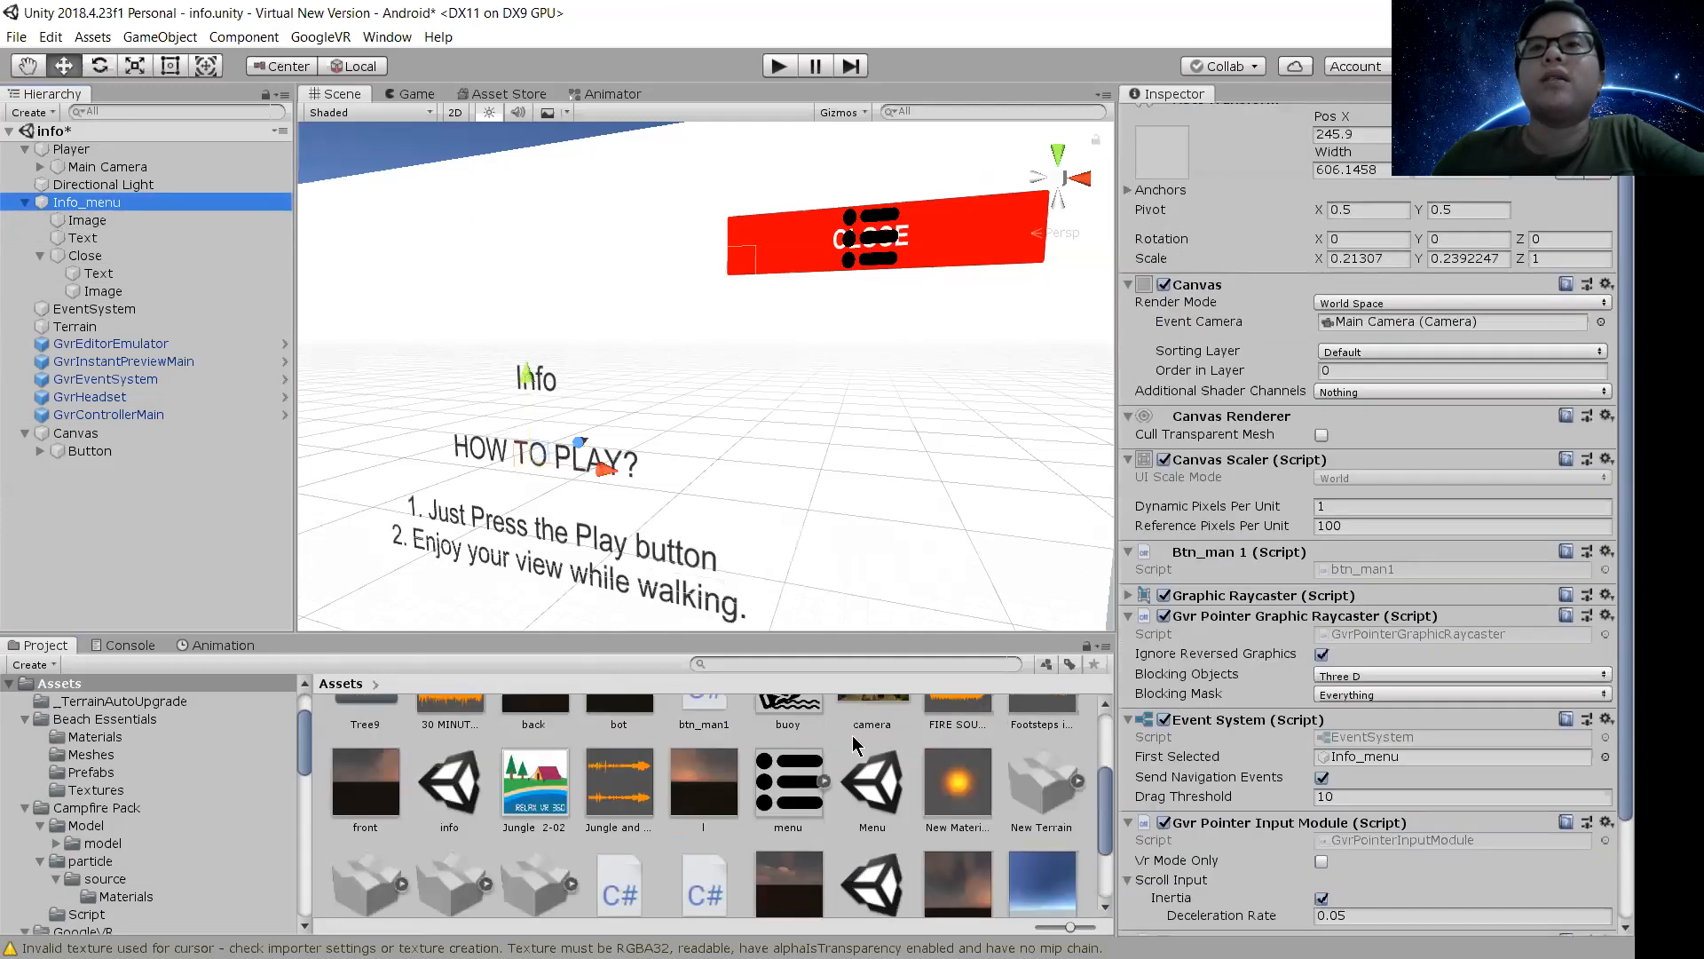
scroll(746, 750, down, 3)
drag(704, 755, 1161, 539)
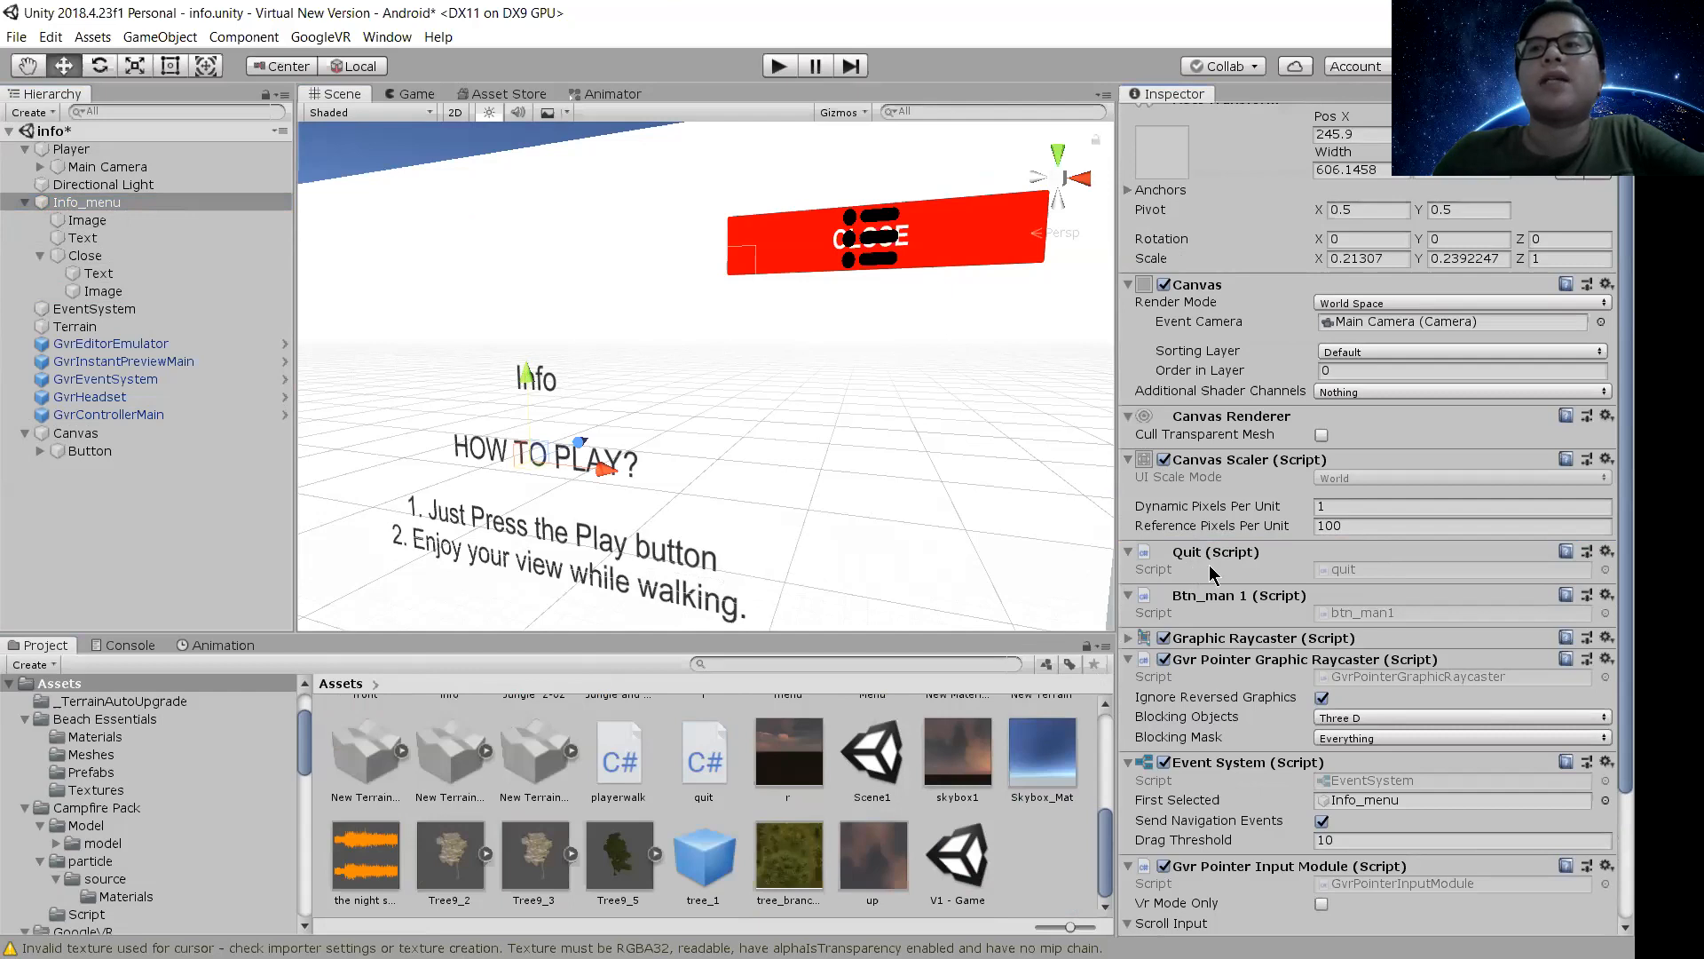
Replace the Close button's existing On Click entry with a new one that references the Info_menu object
click(85, 256)
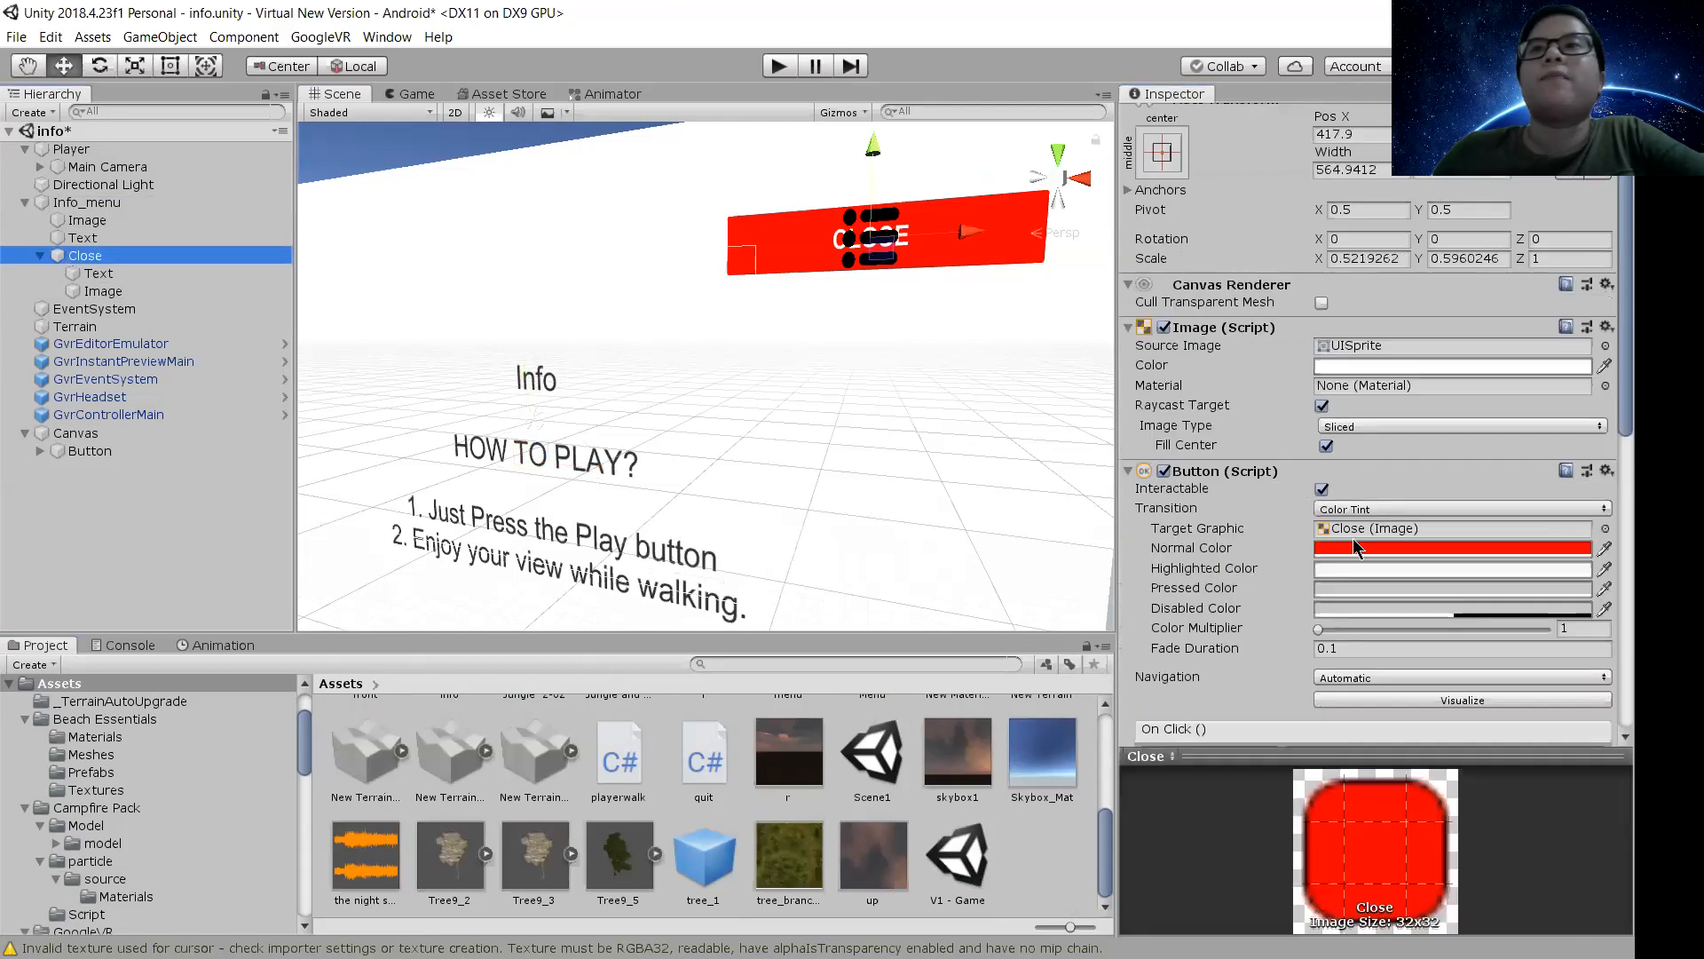
scroll(1364, 497, down, 3)
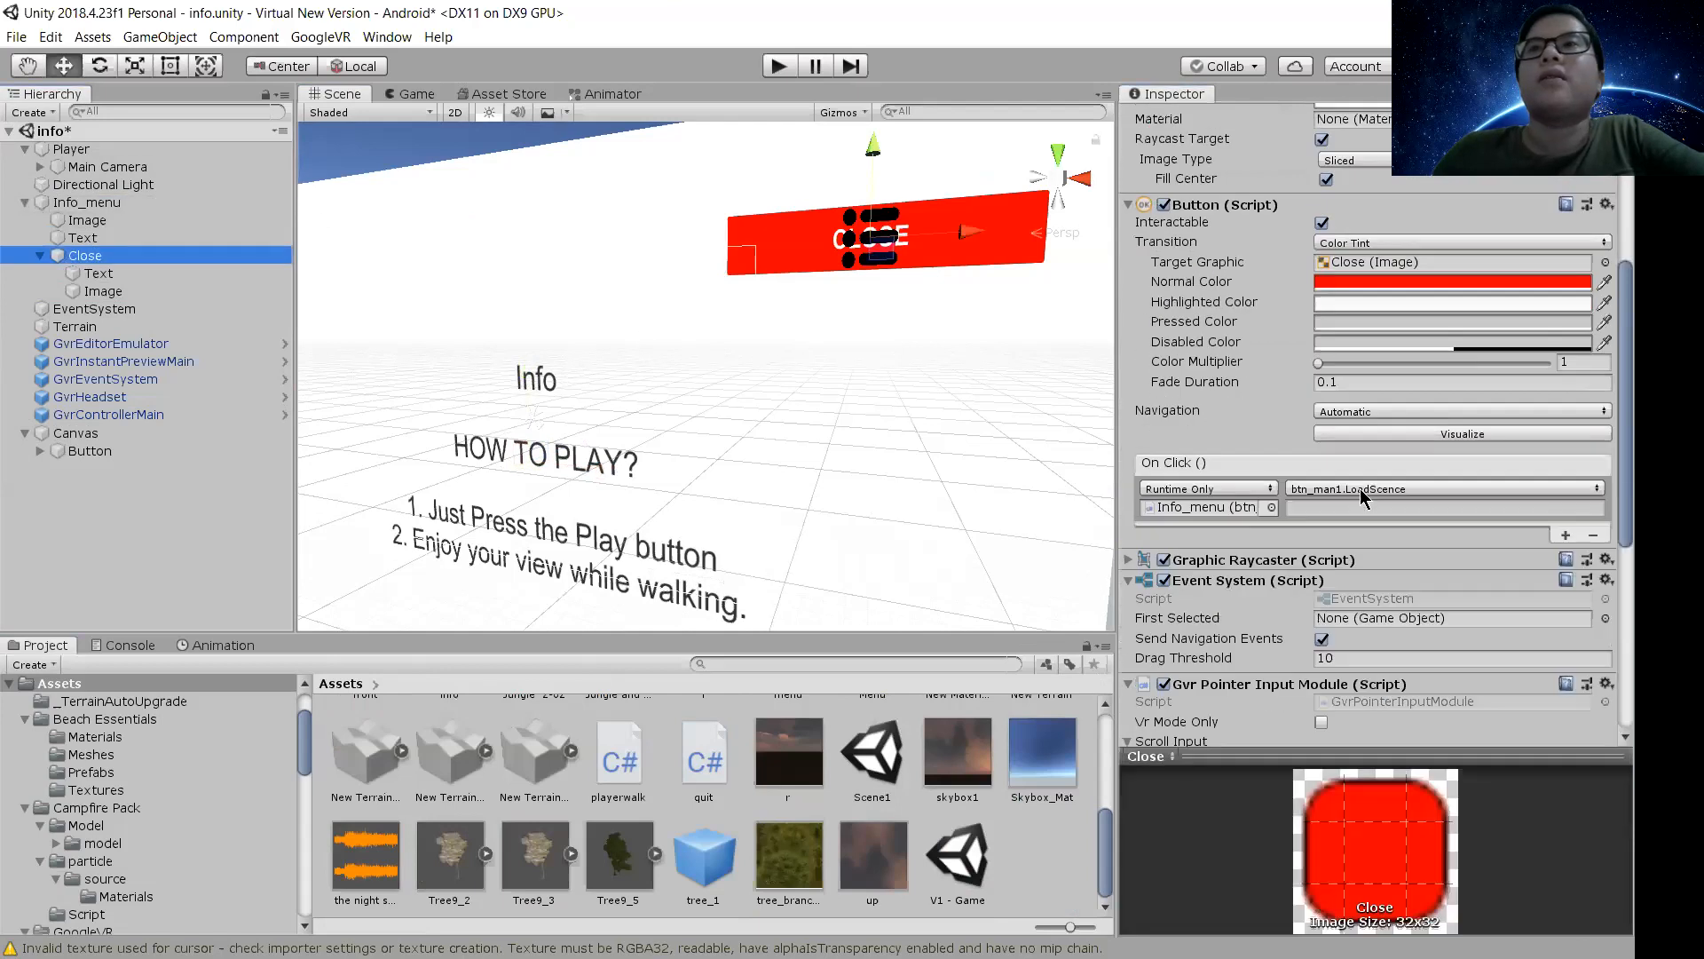
click(1595, 535)
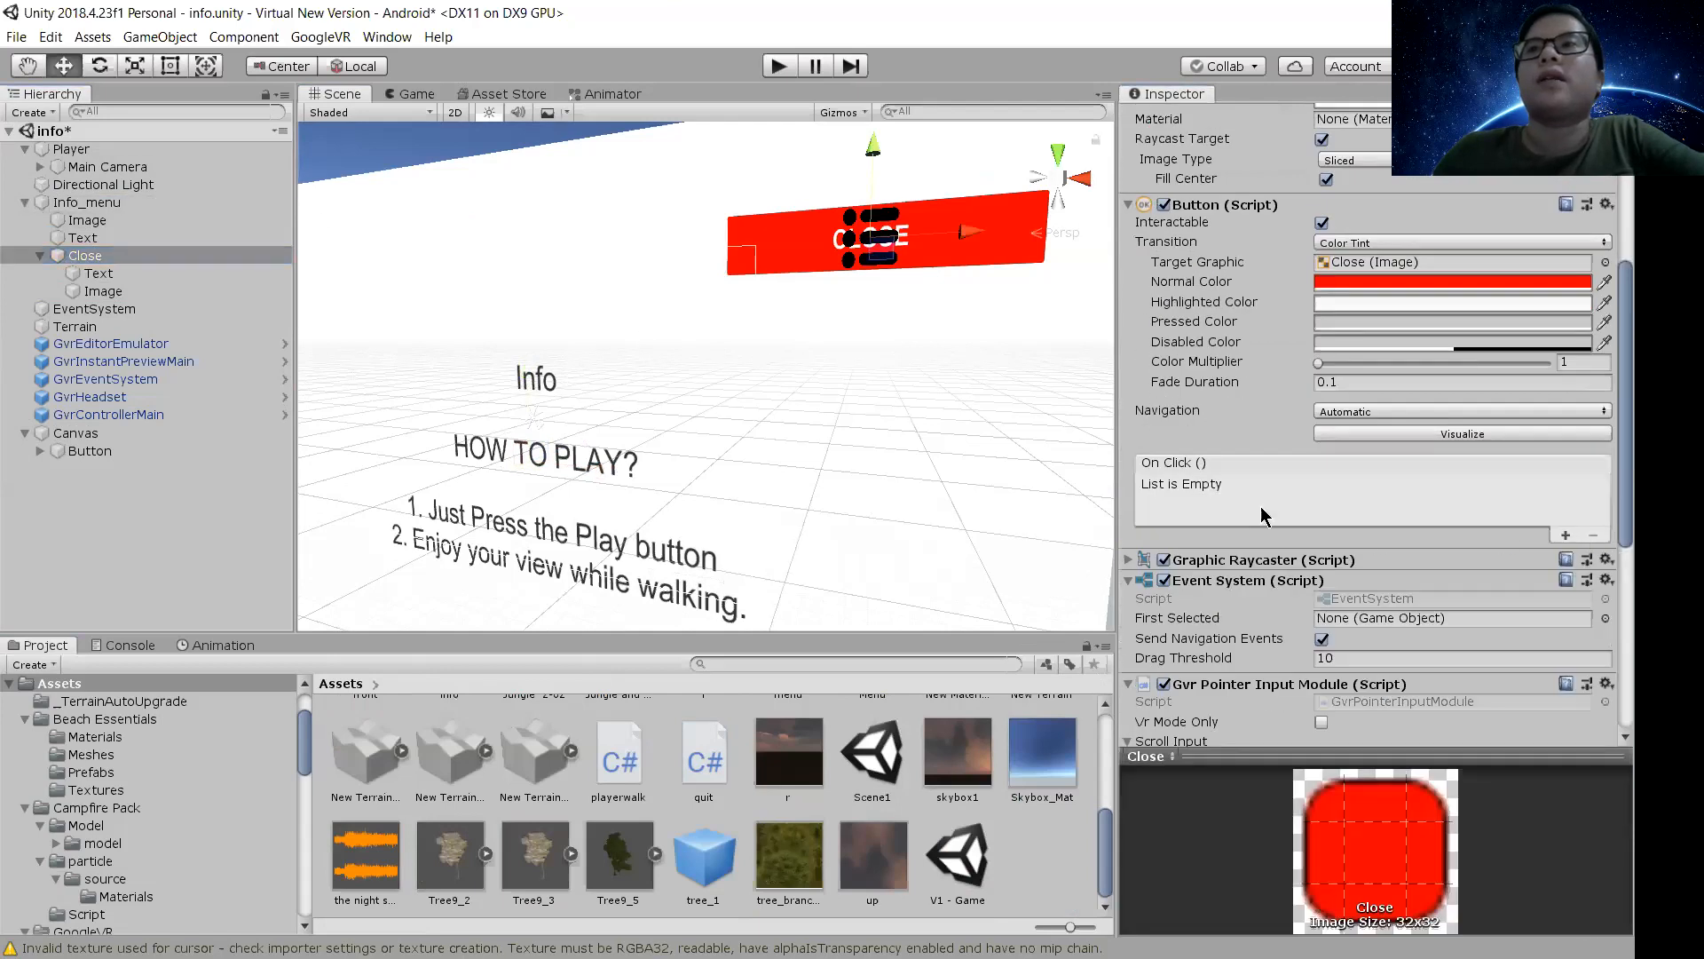
click(1564, 534)
click(1220, 493)
click(1223, 494)
drag(71, 202, 1226, 509)
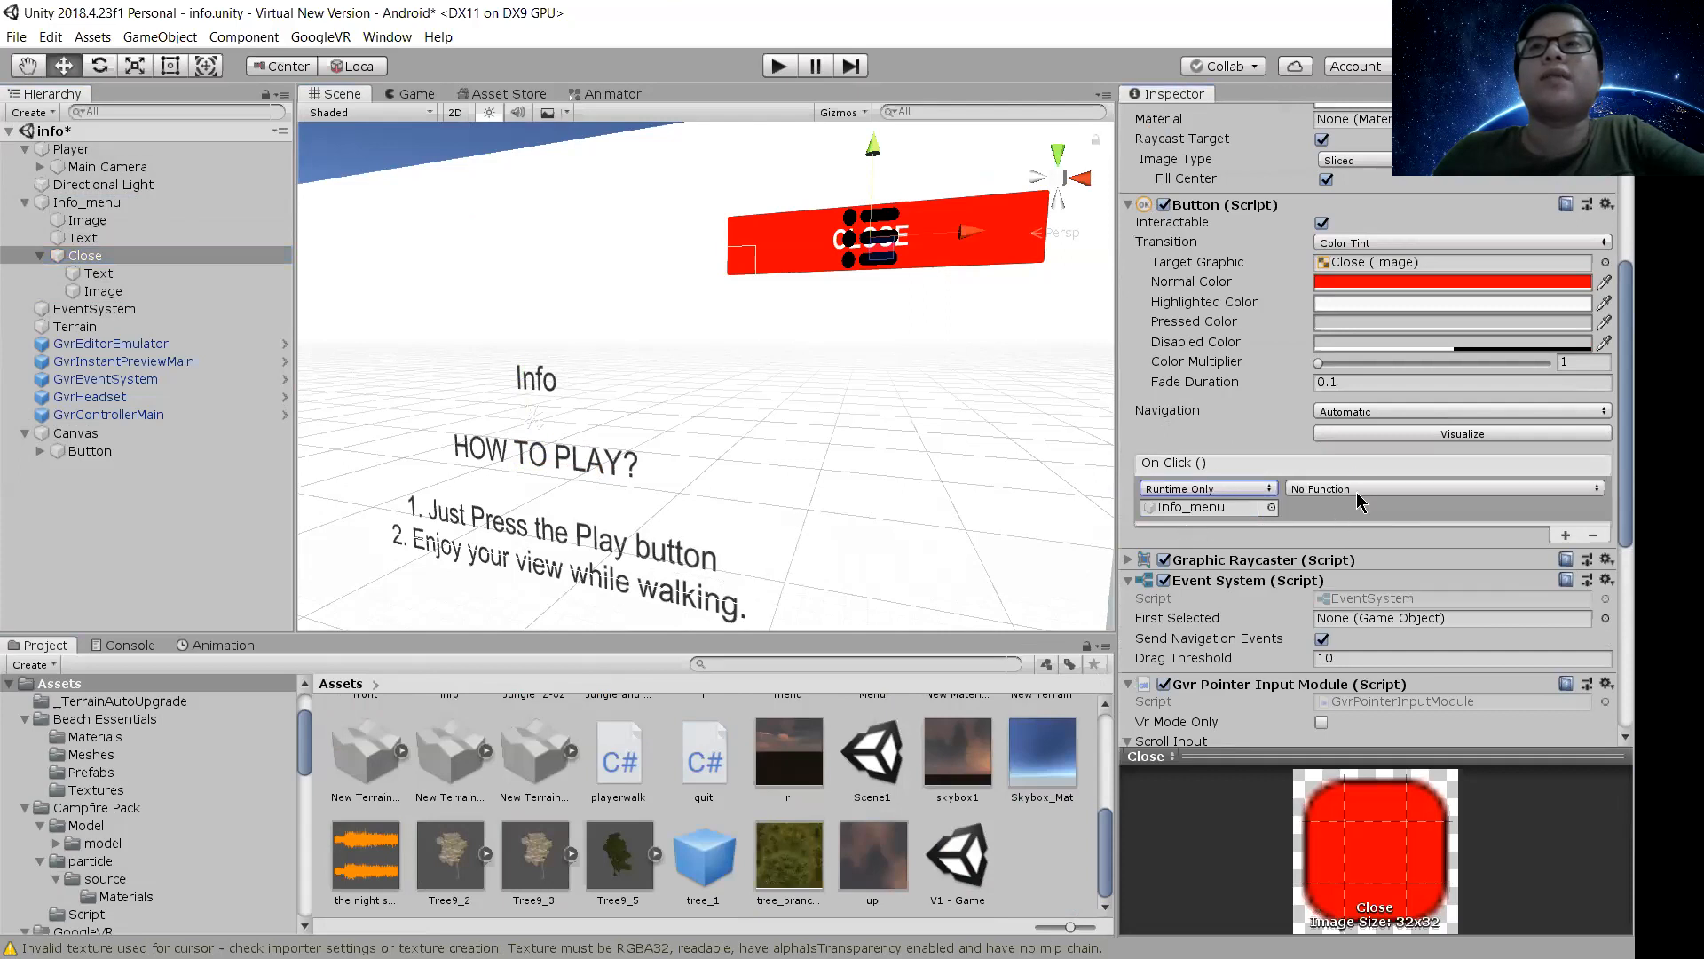
Set the Close button's On Click function to didclose () from the quit script
click(1336, 490)
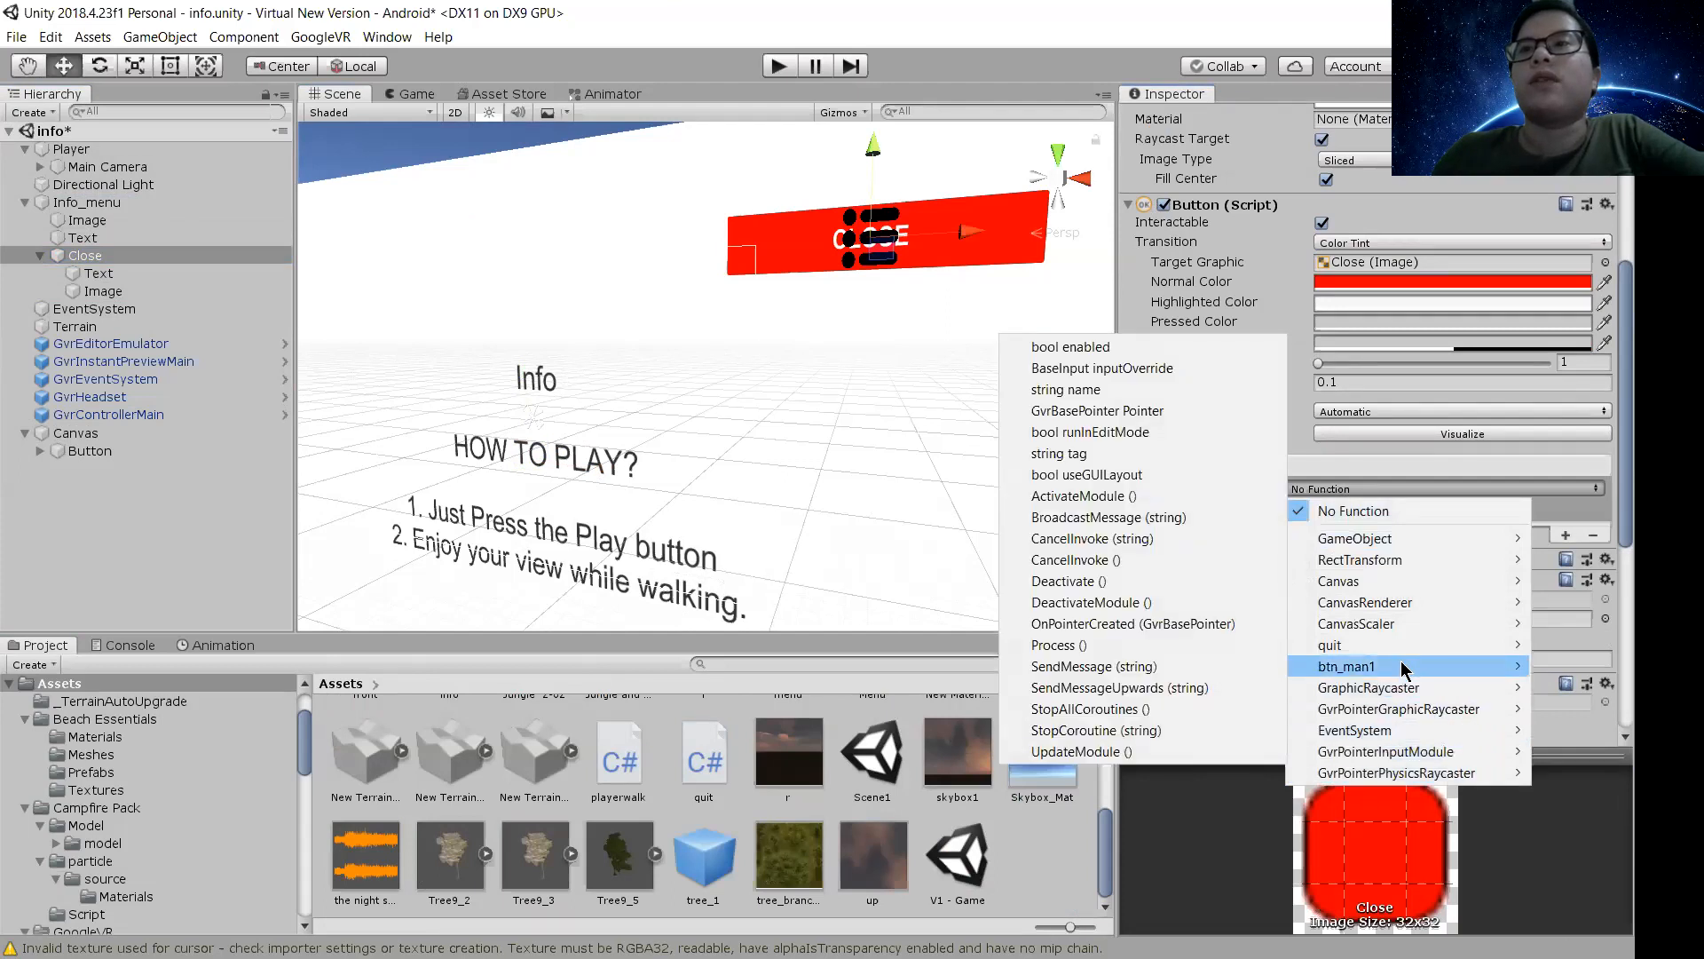
mouse_move(1381, 650)
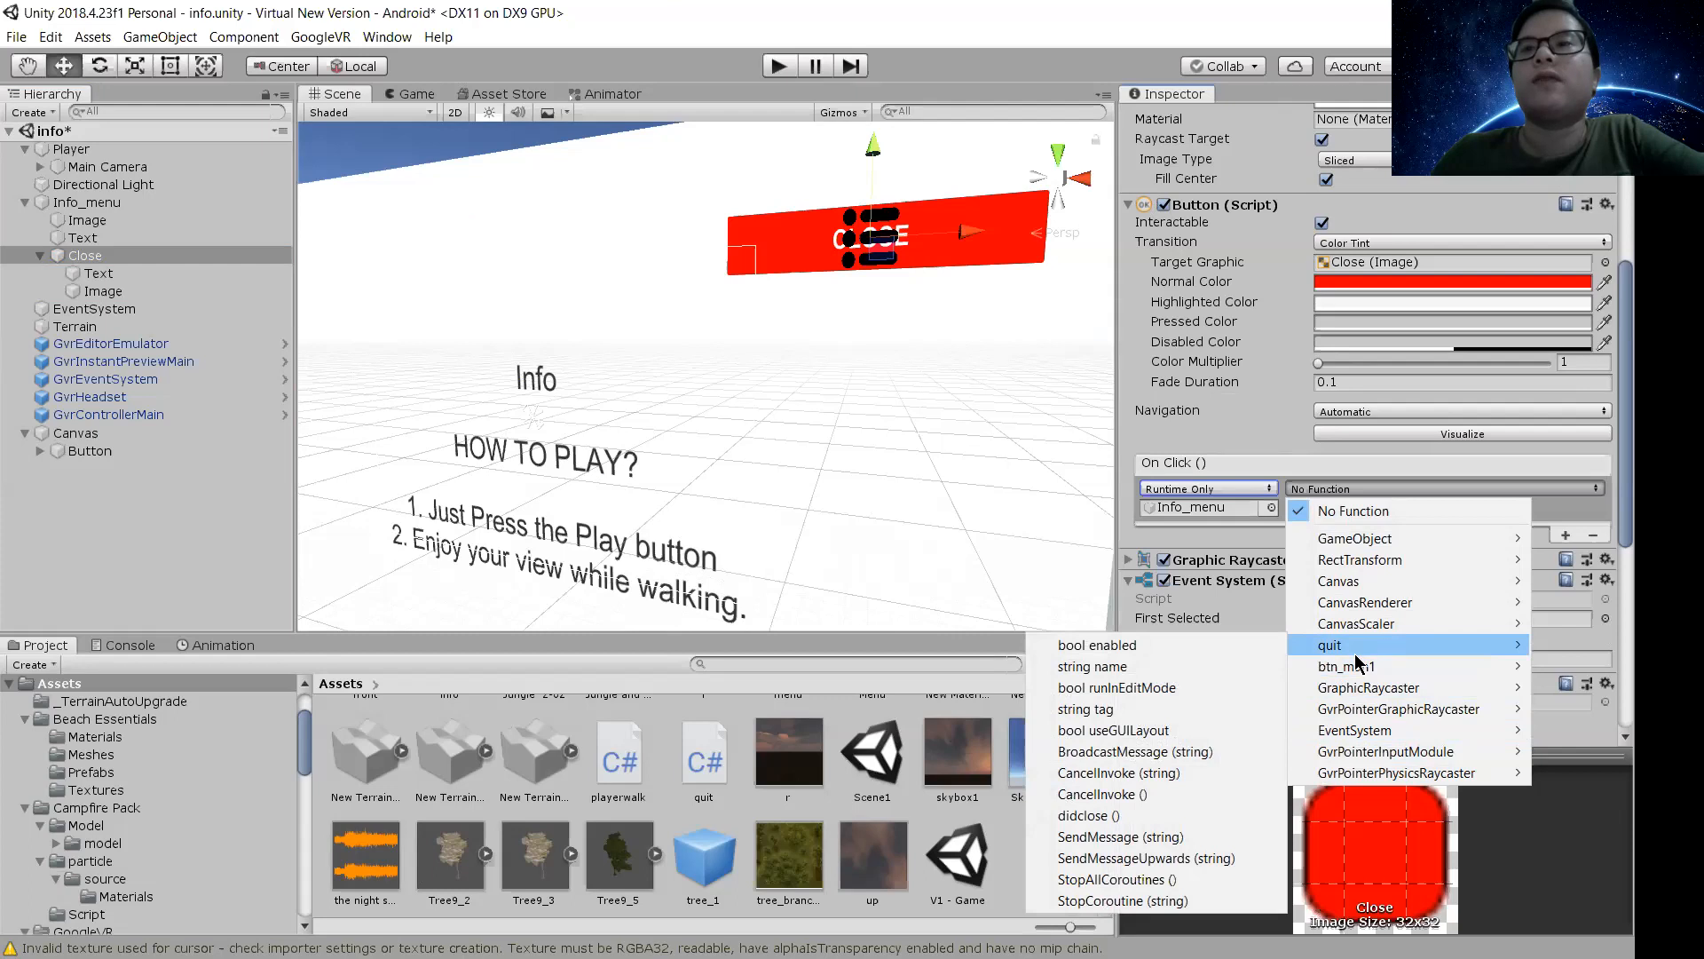
click(1089, 815)
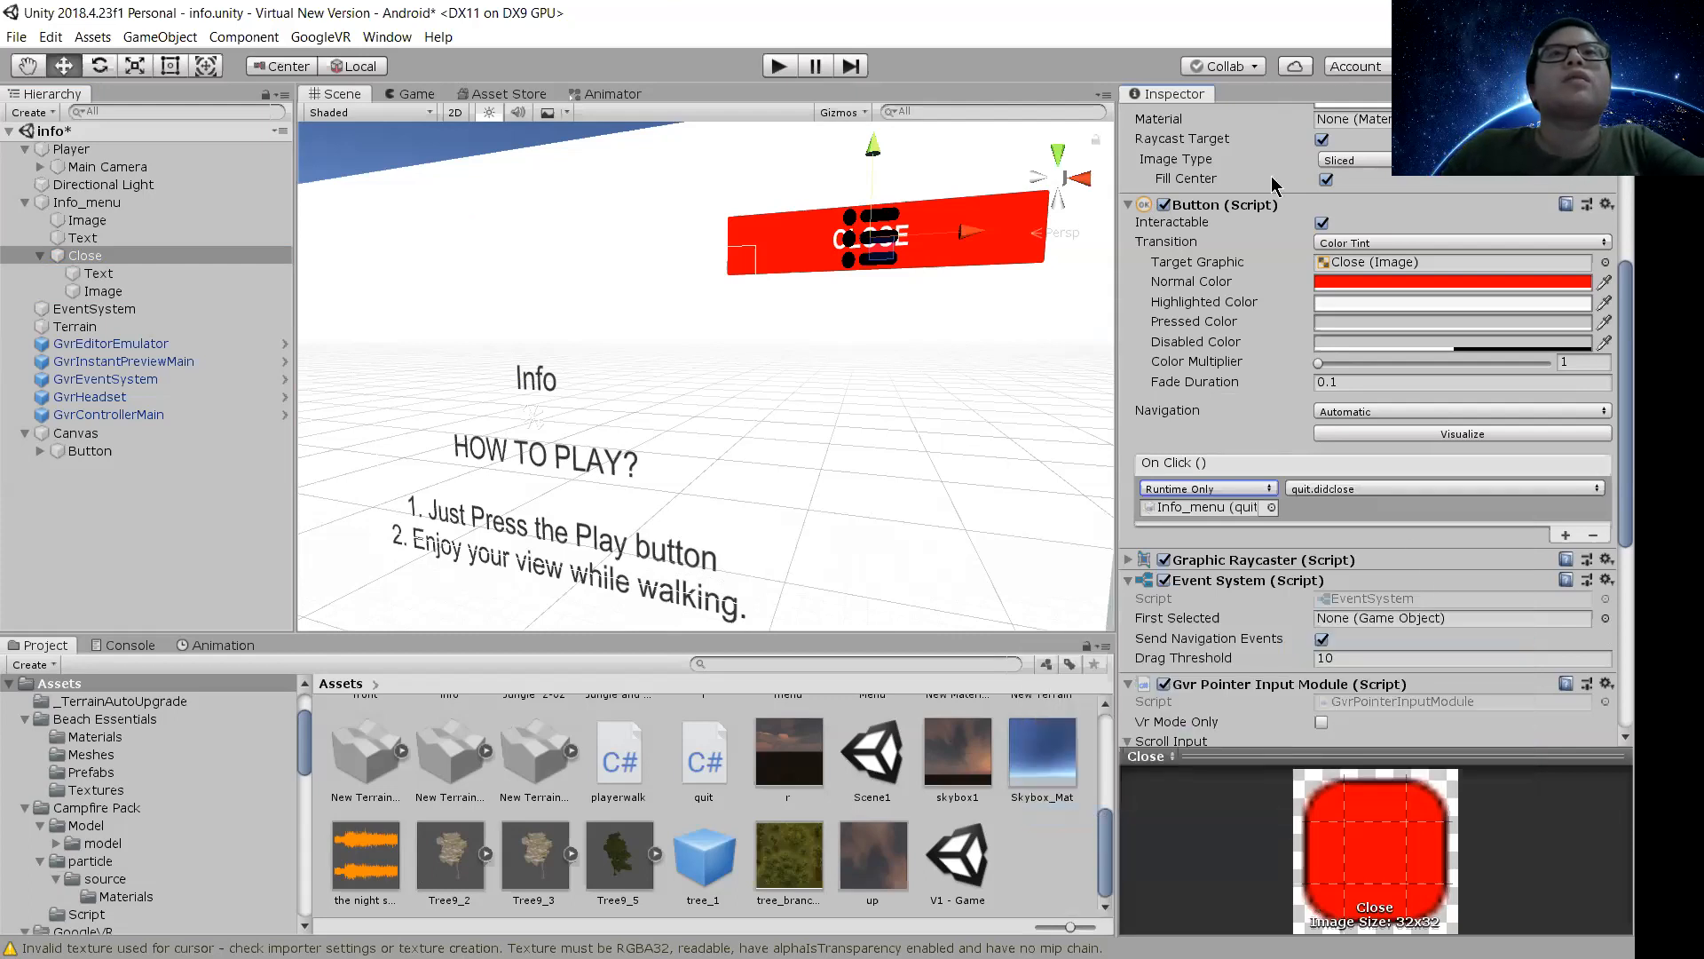
Play-test the info scene, turning the camera around the info panel and its Close button, and stop play mode
key(ctrl+p)
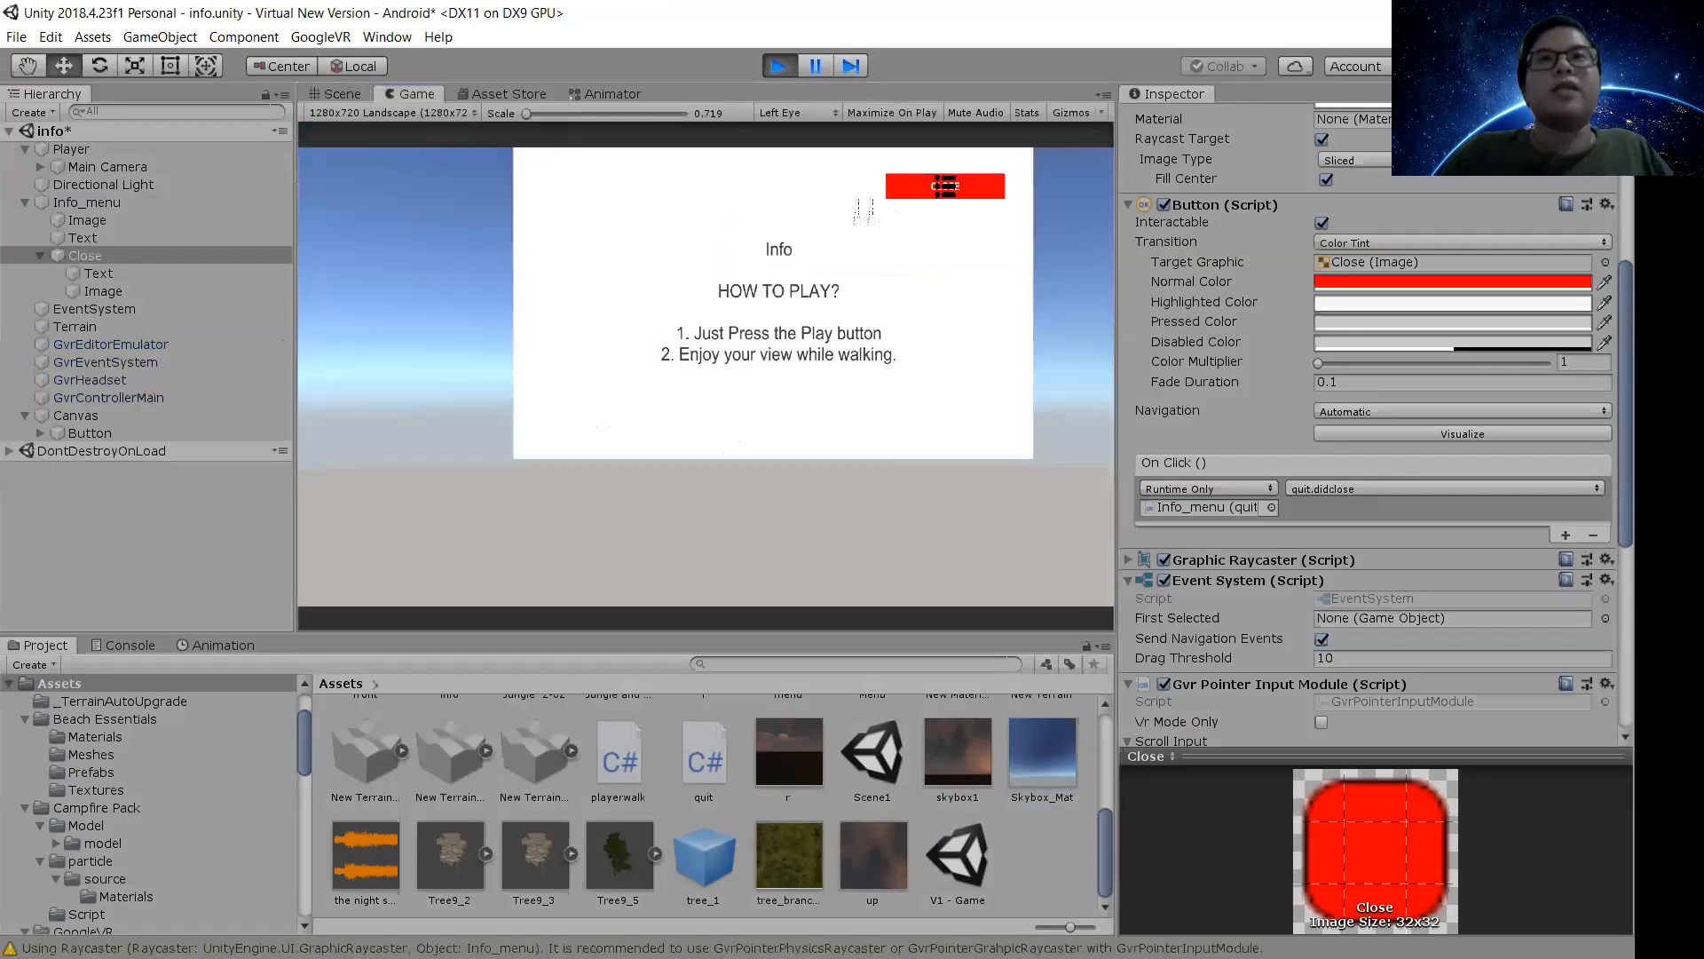
key(alt)
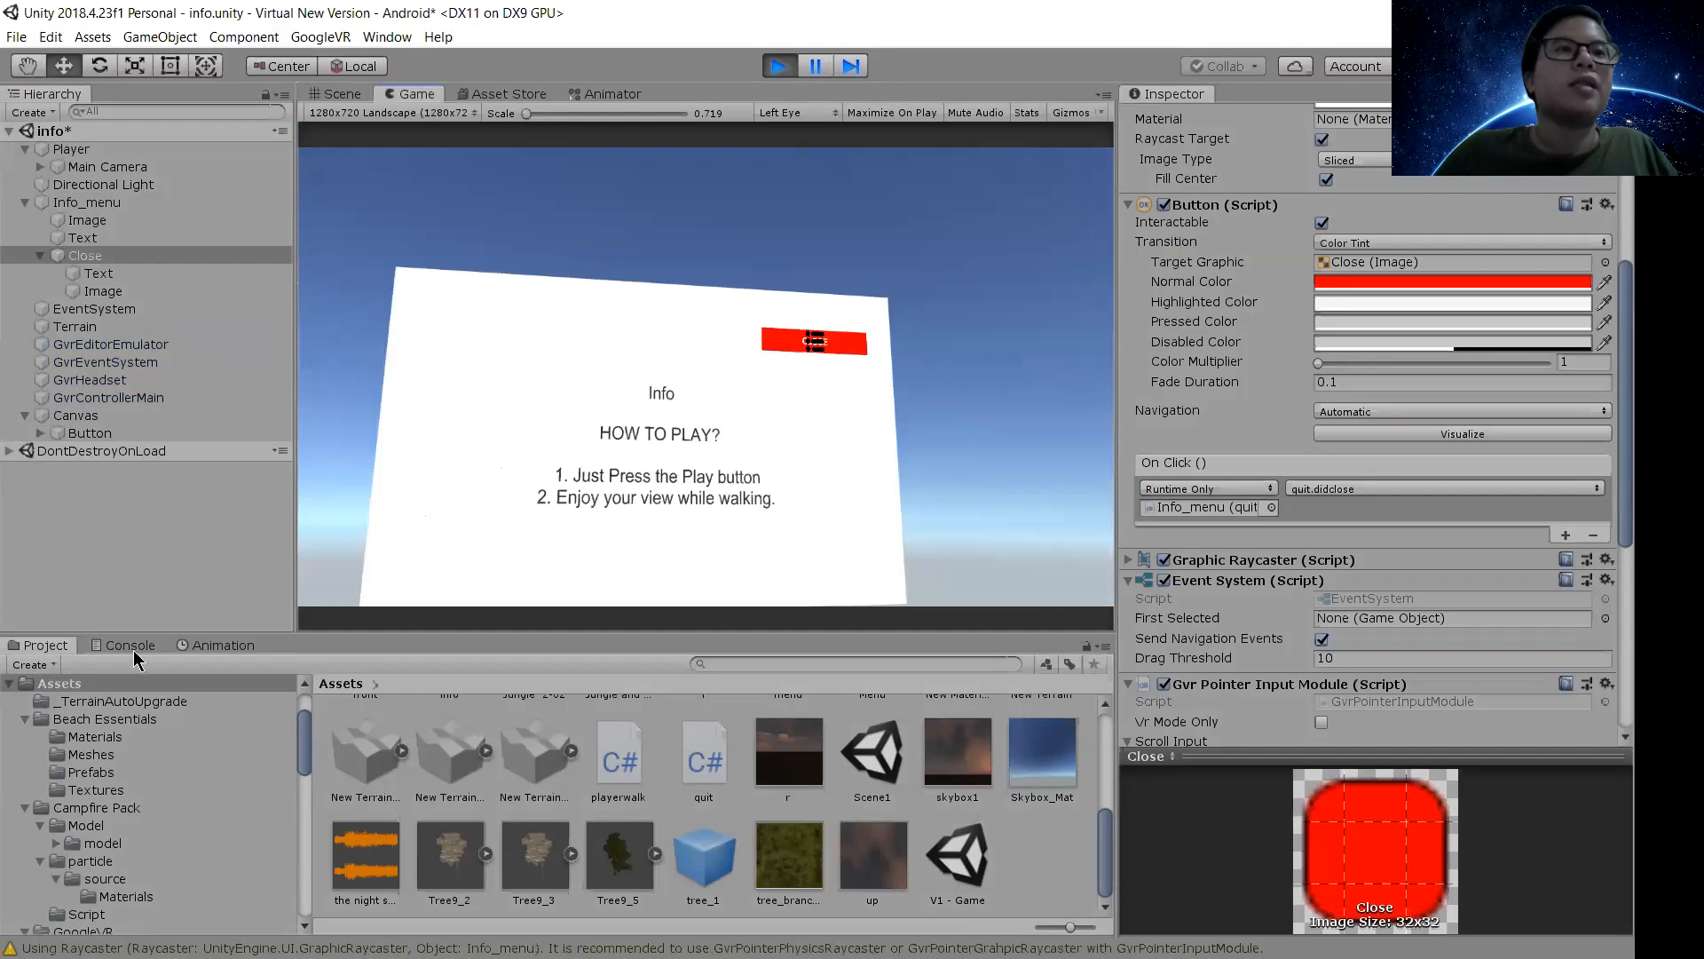
key(ctrl+p)
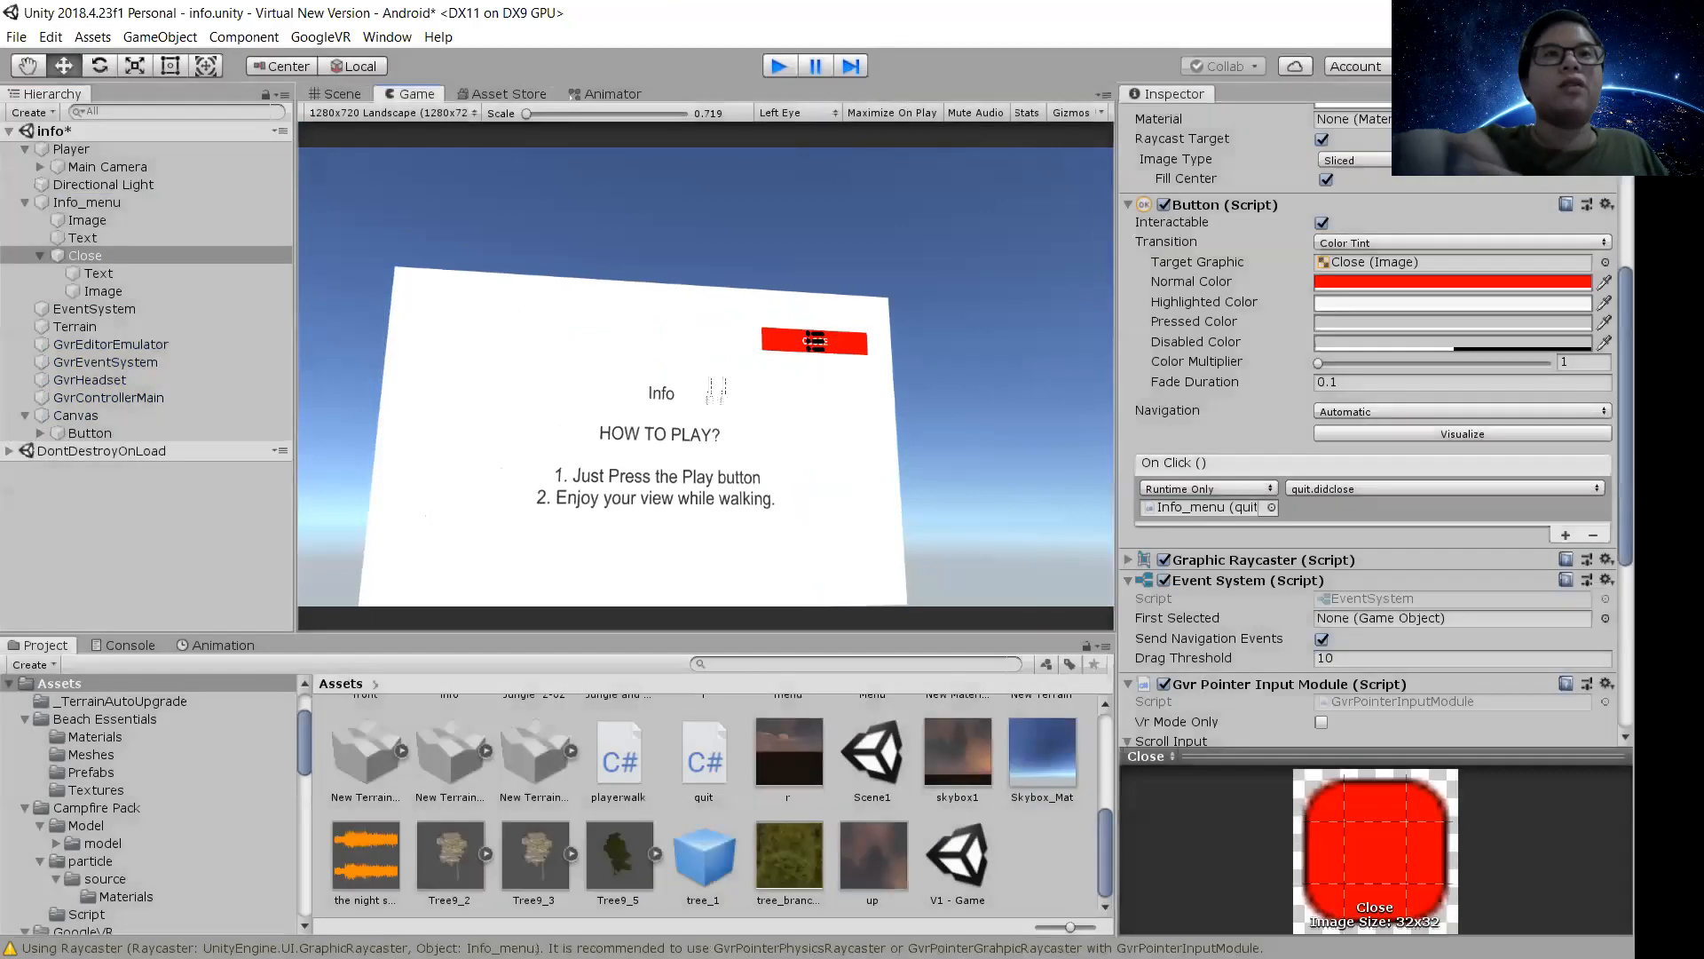
Examine the console log from the play test for messages about the Info_menu and Close raycasters
click(124, 645)
scroll(444, 835, down, 5)
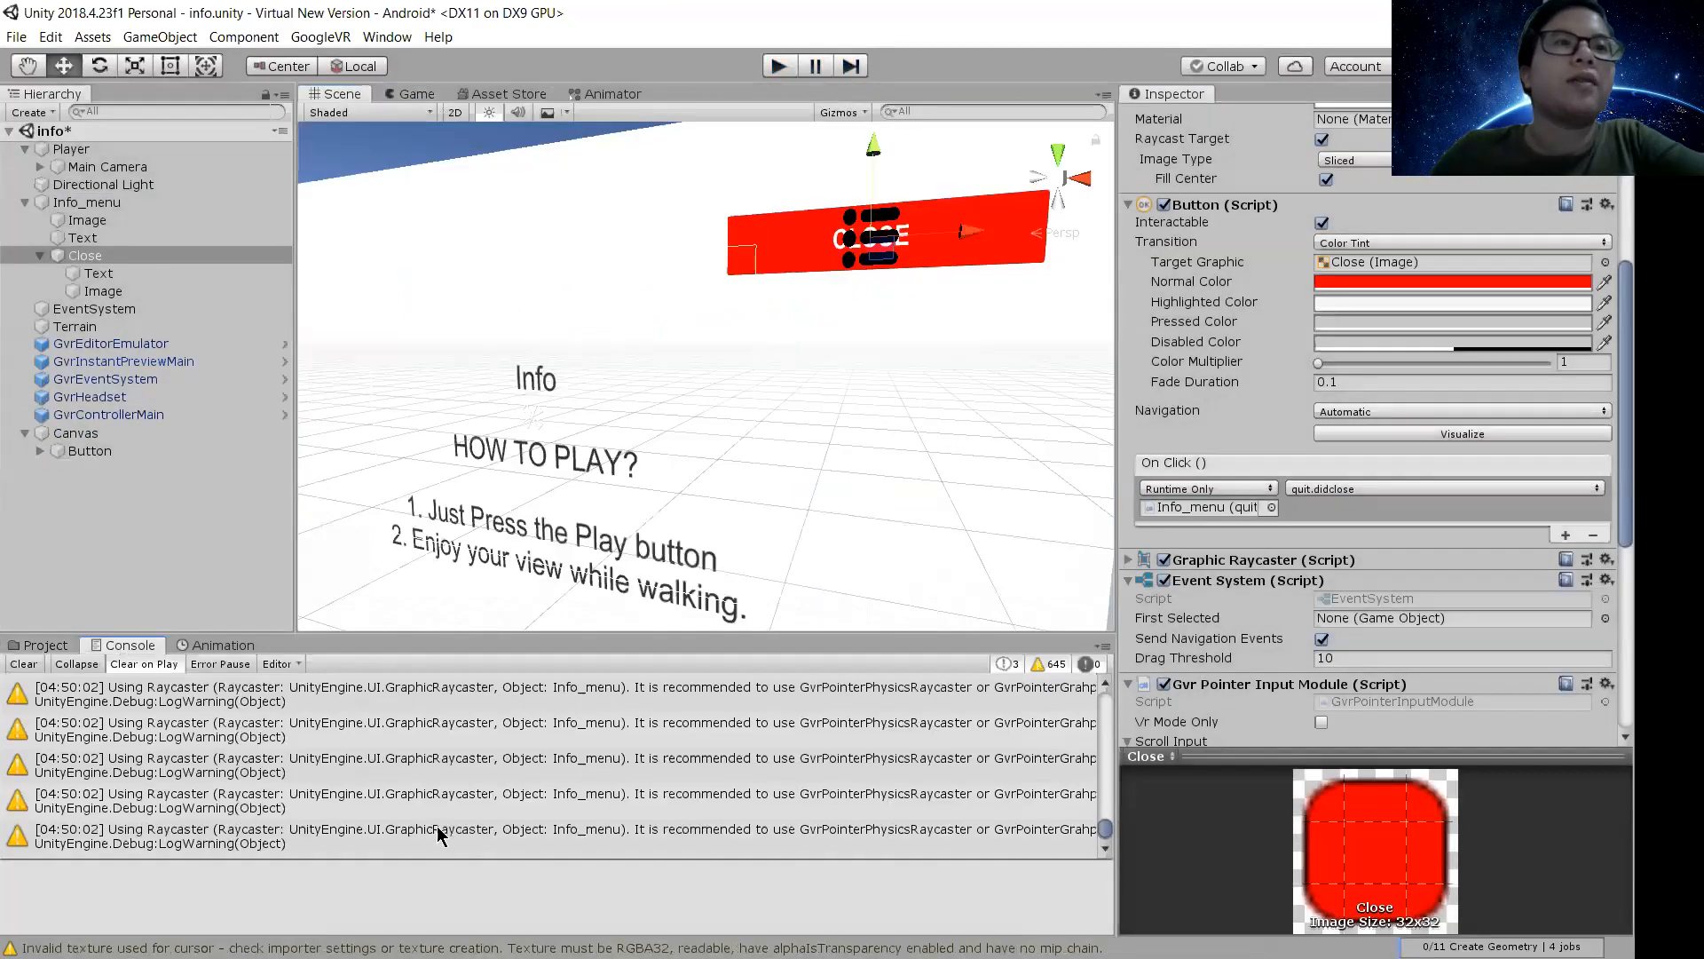
scroll(438, 825, up, 10)
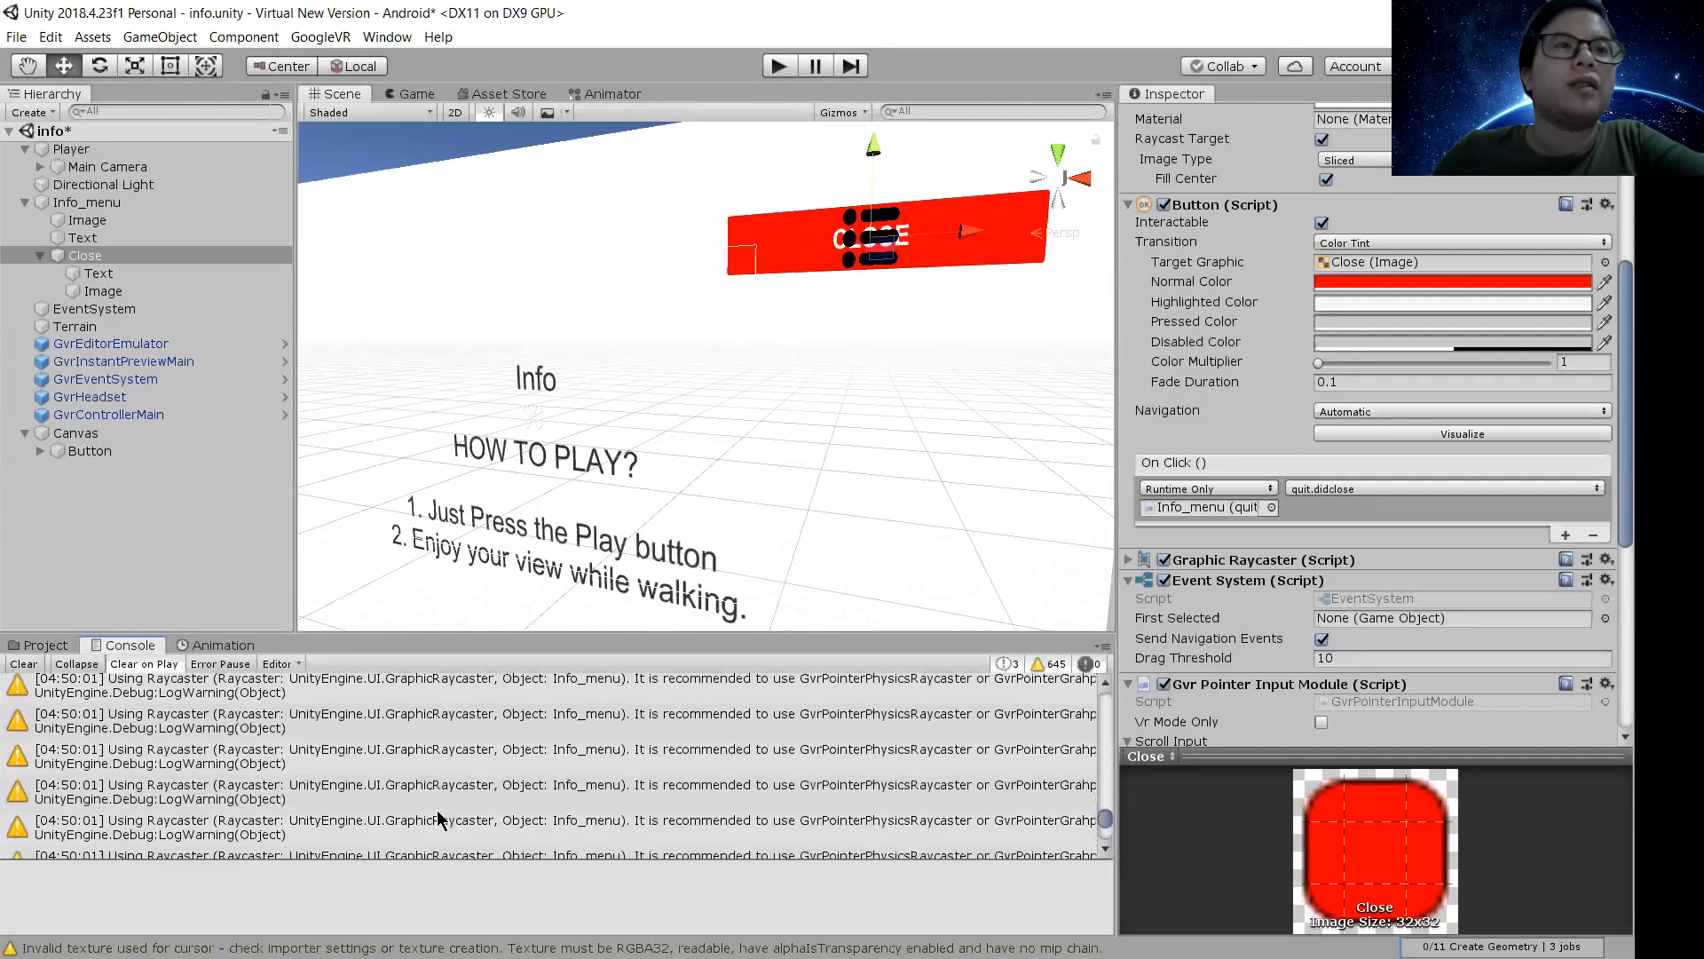
scroll(364, 764, up, 10)
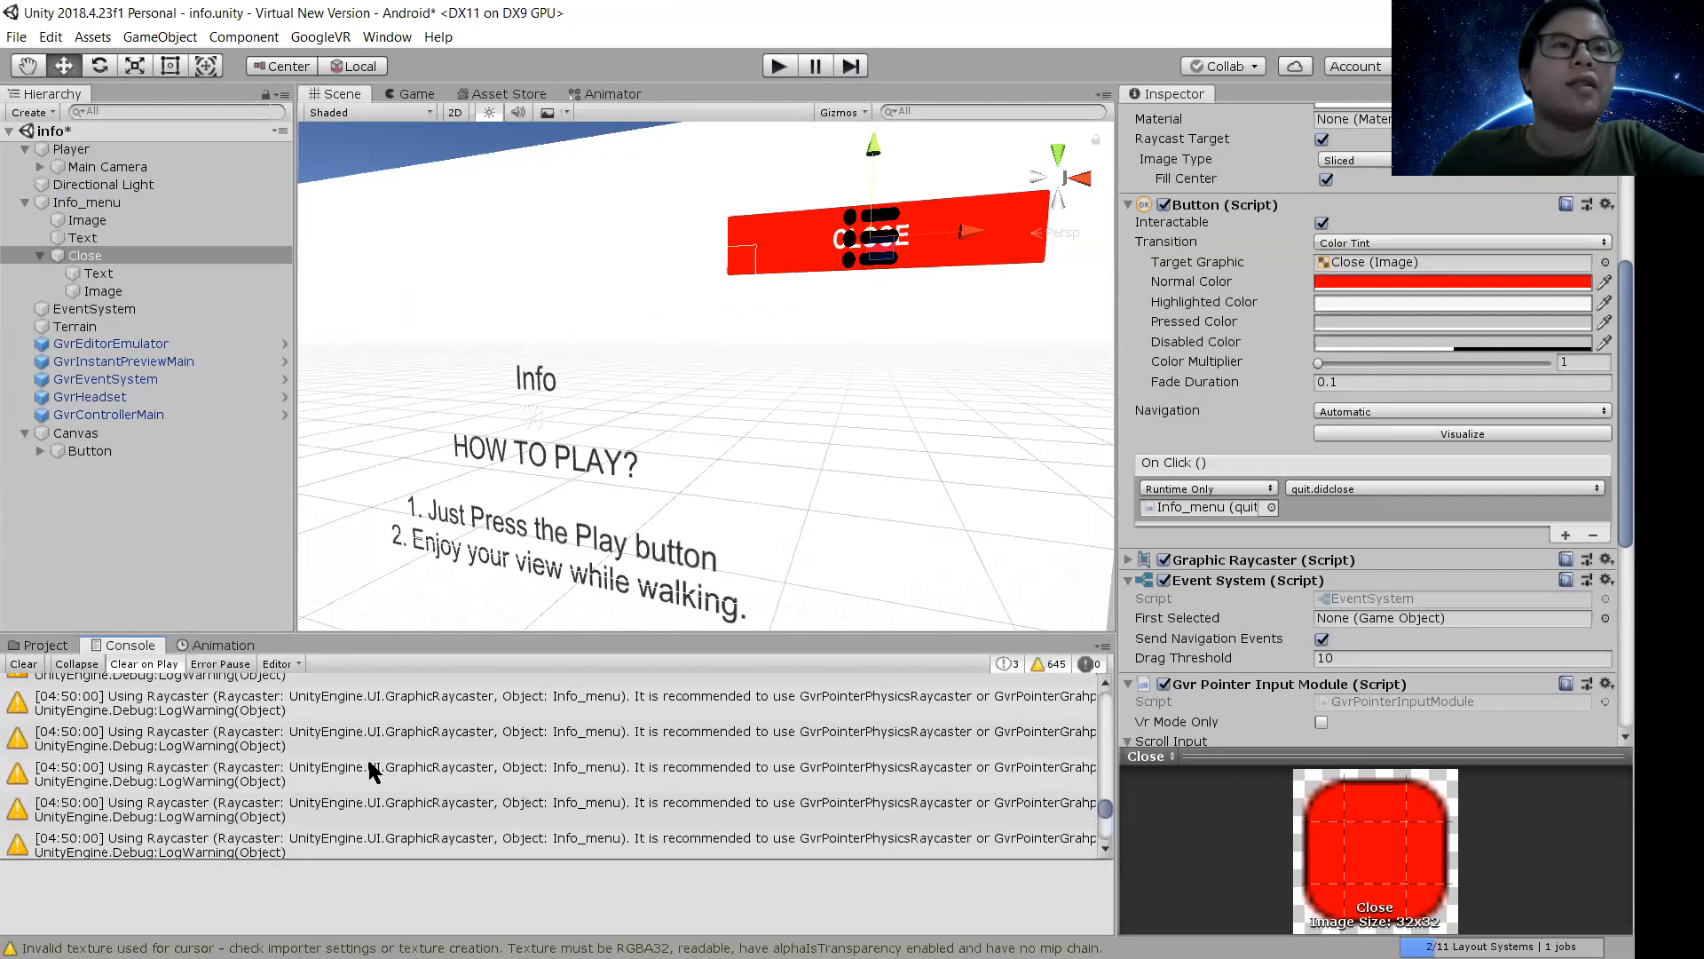
drag(1110, 806, 1070, 723)
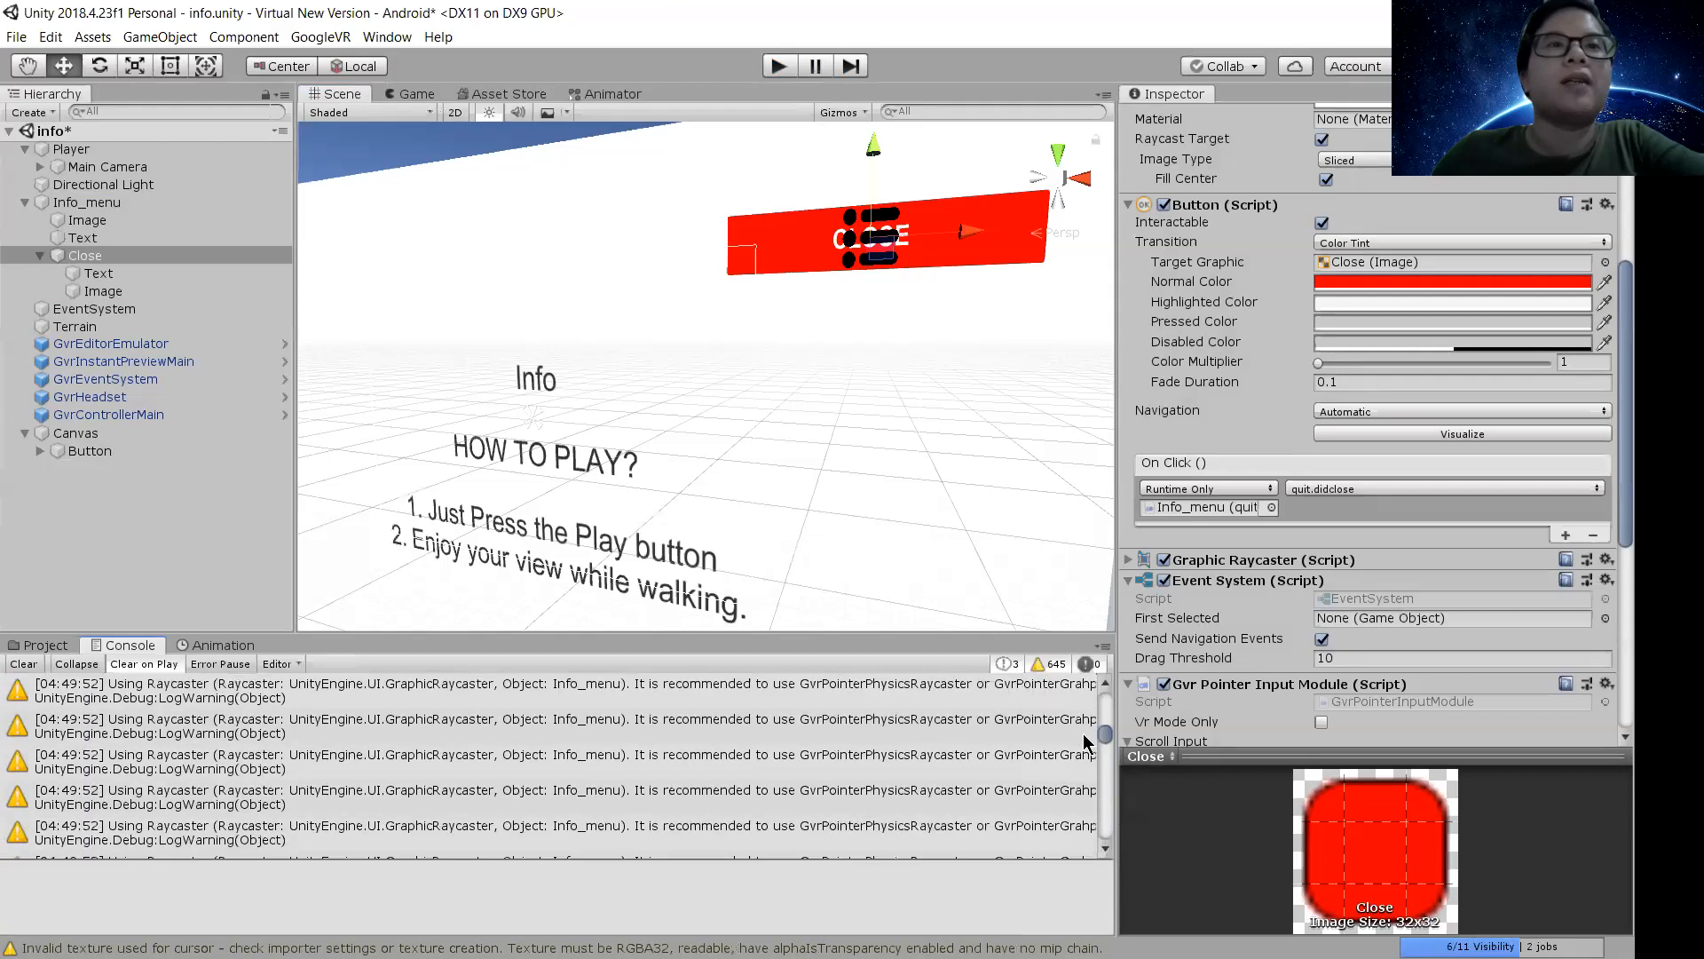
scroll(891, 799, up, 11)
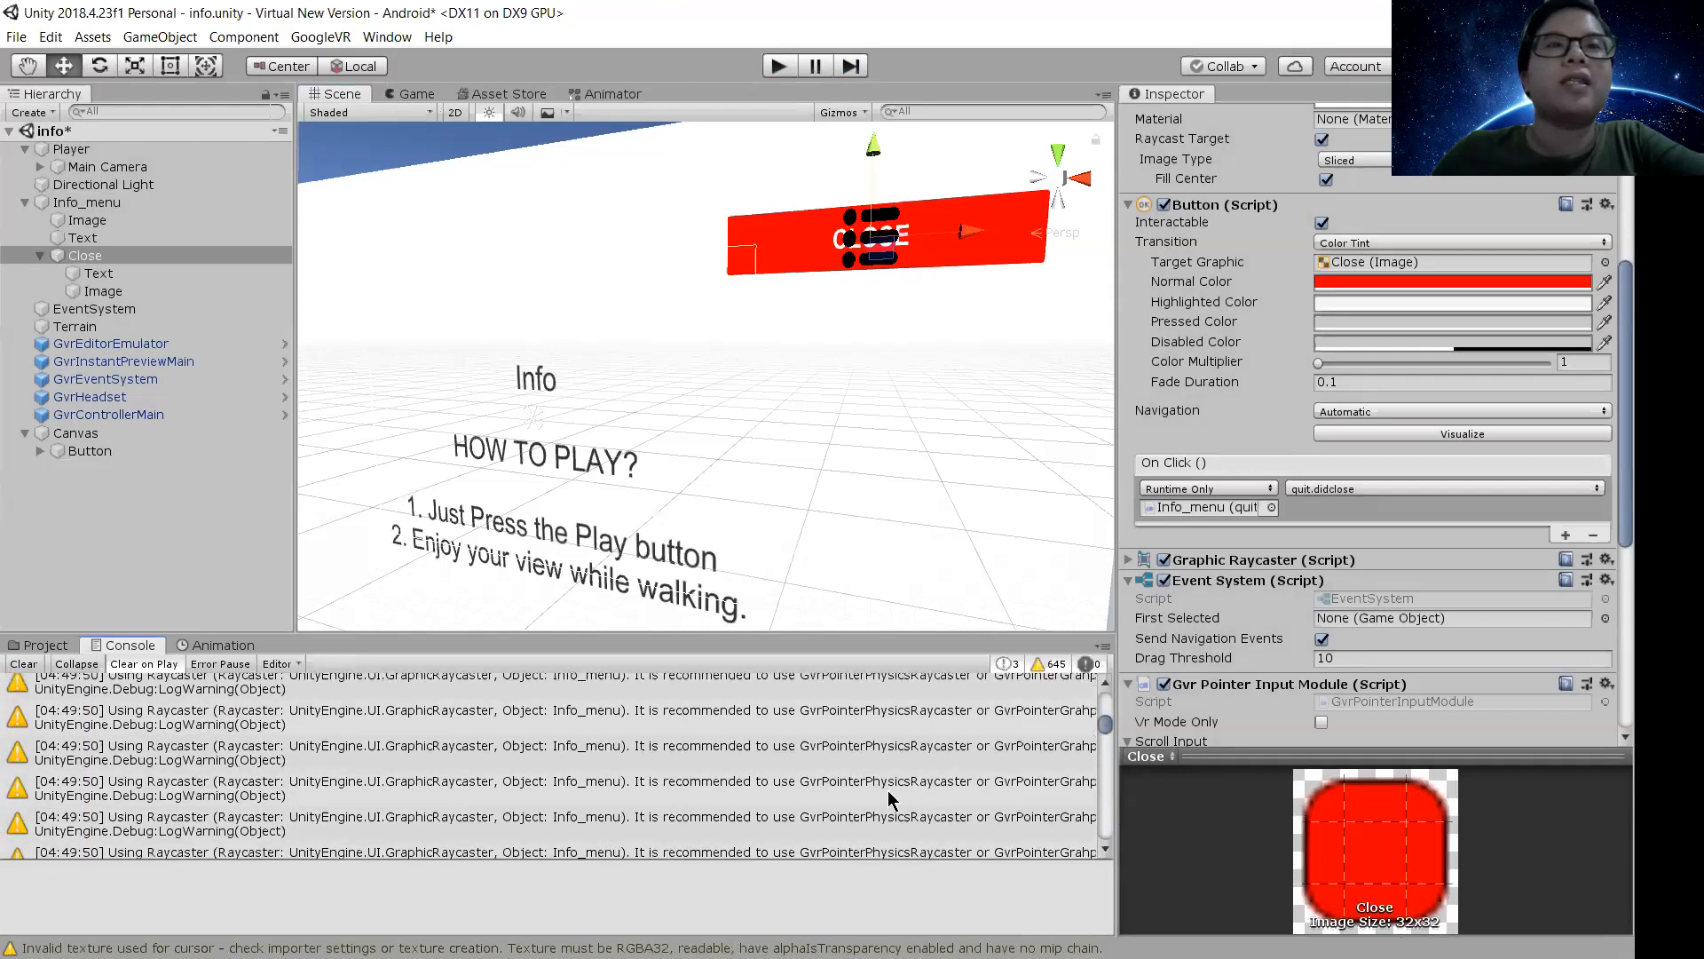
scroll(833, 774, up, 5)
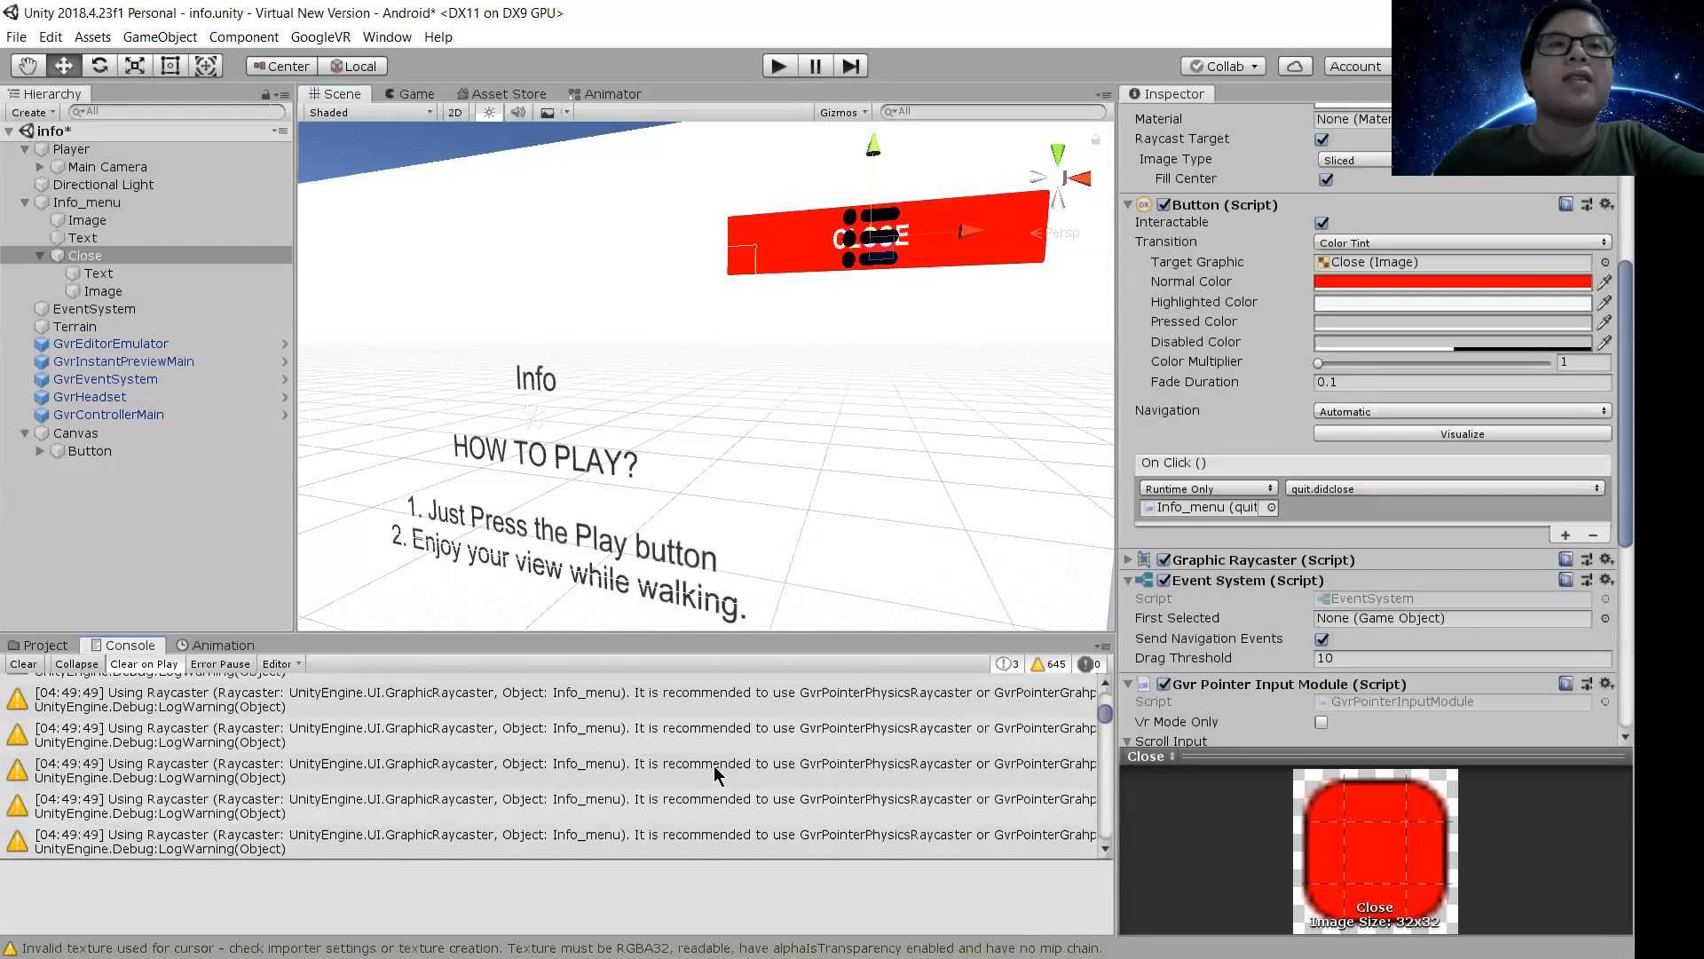
scroll(706, 774, up, 5)
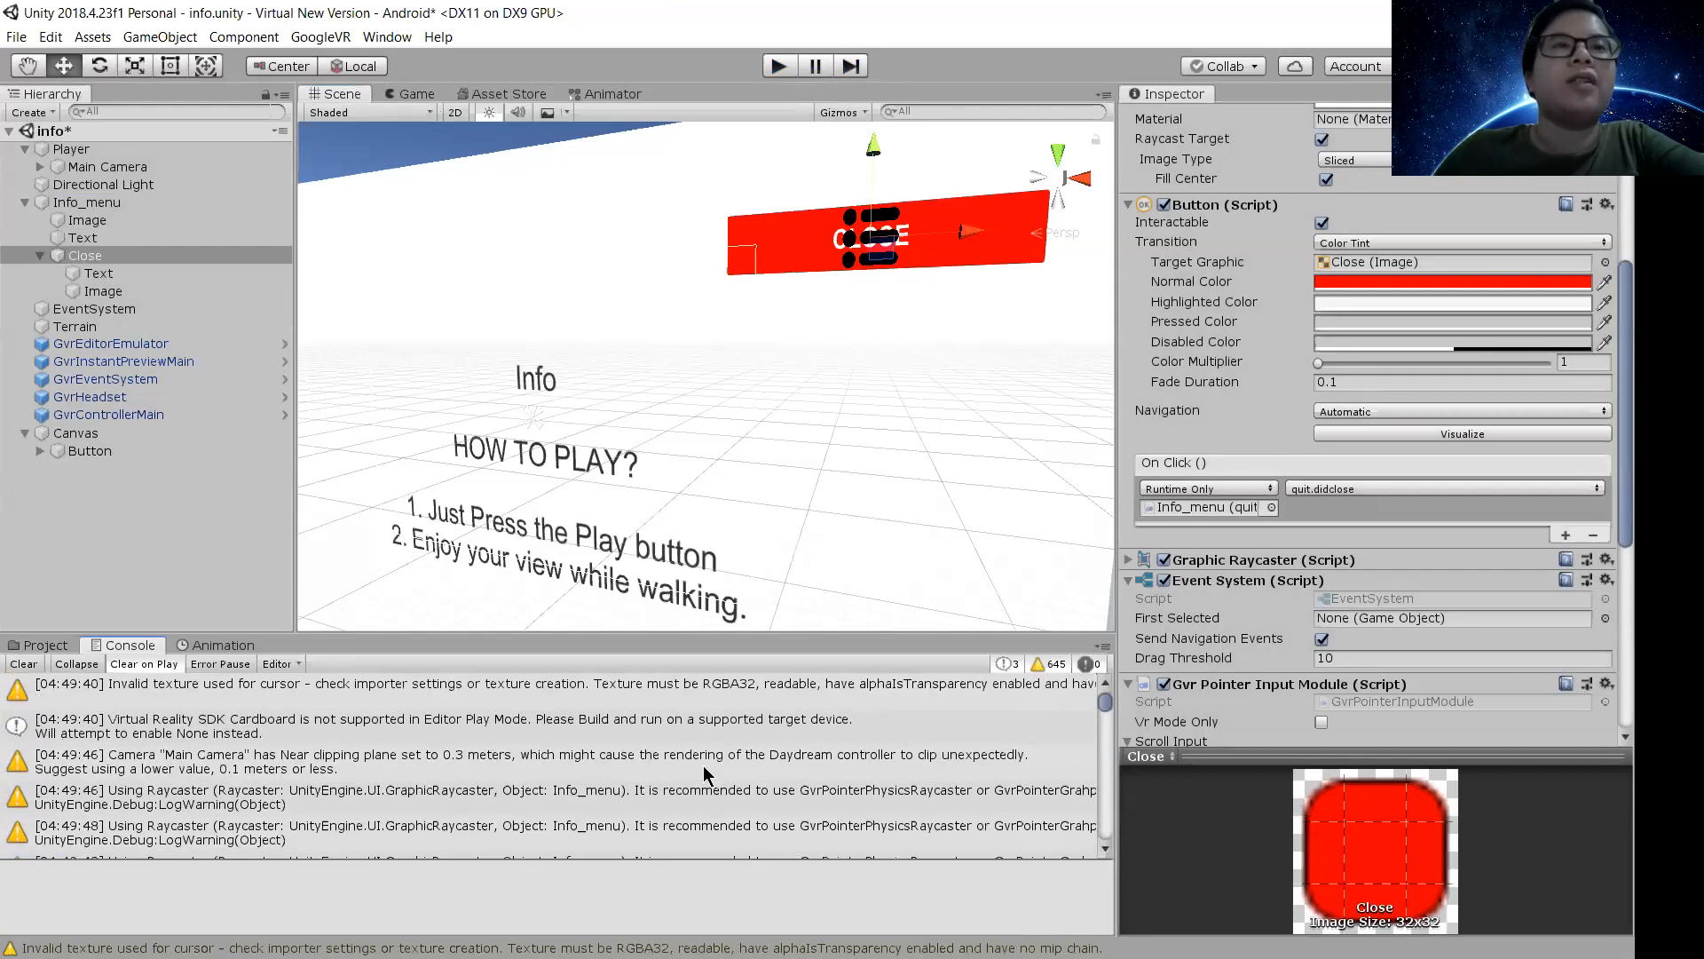
scroll(639, 830, down, 10)
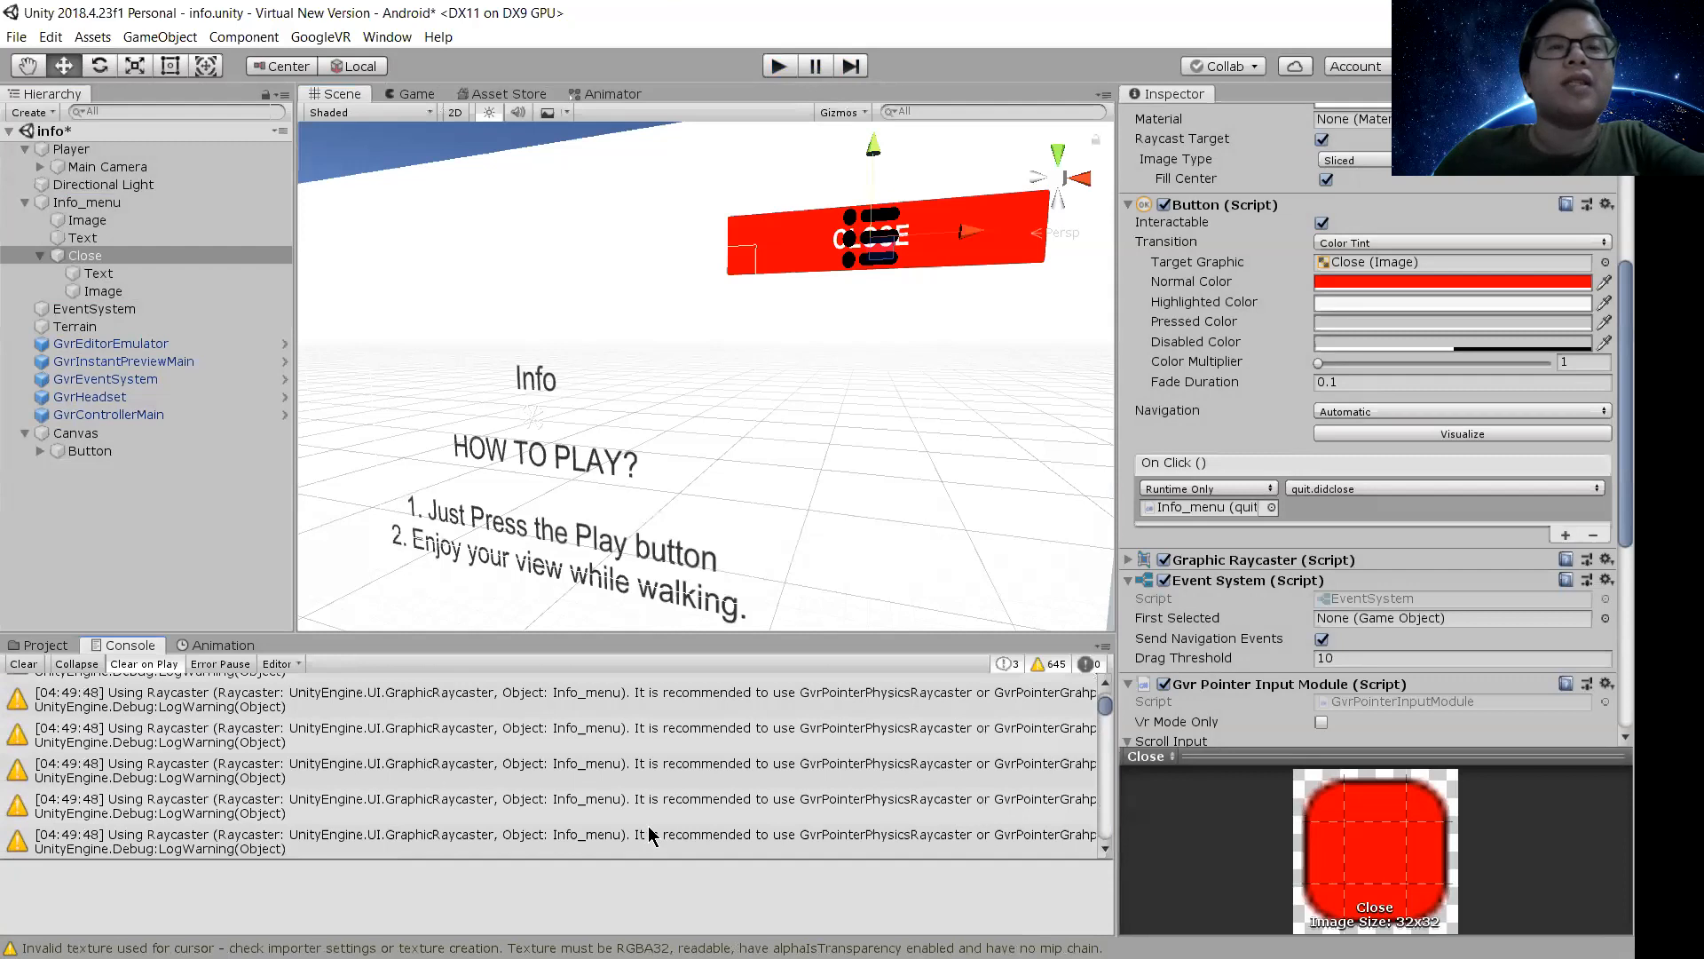
scroll(660, 816, down, 5)
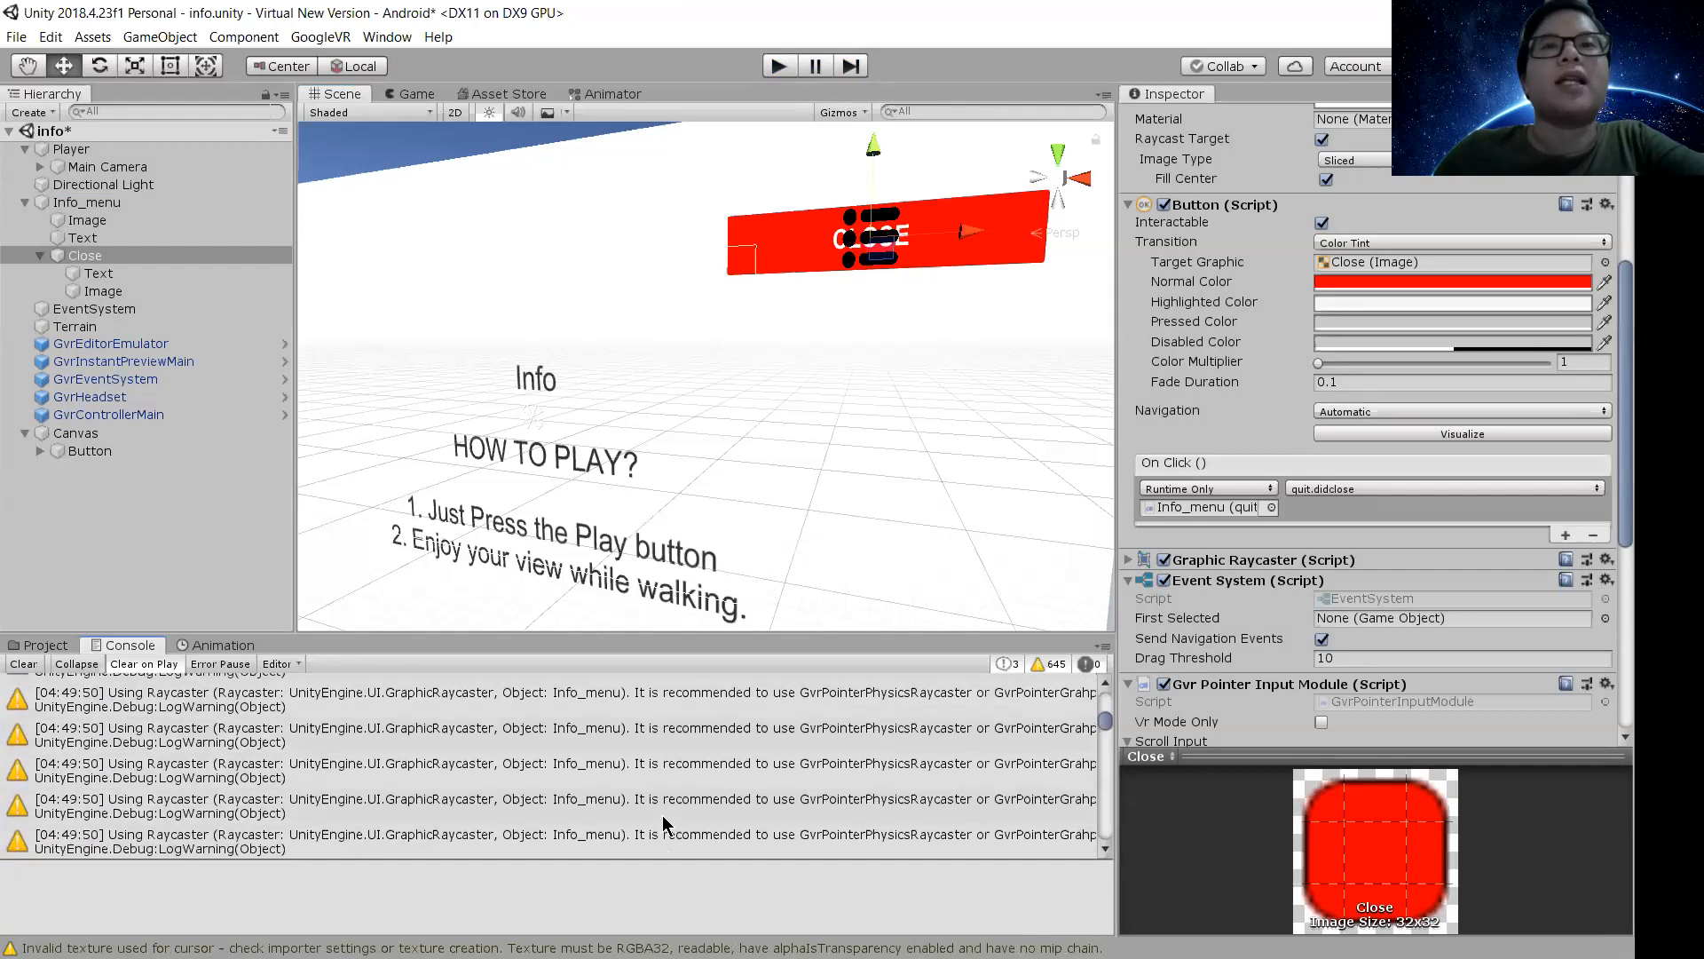
scroll(665, 817, down, 5)
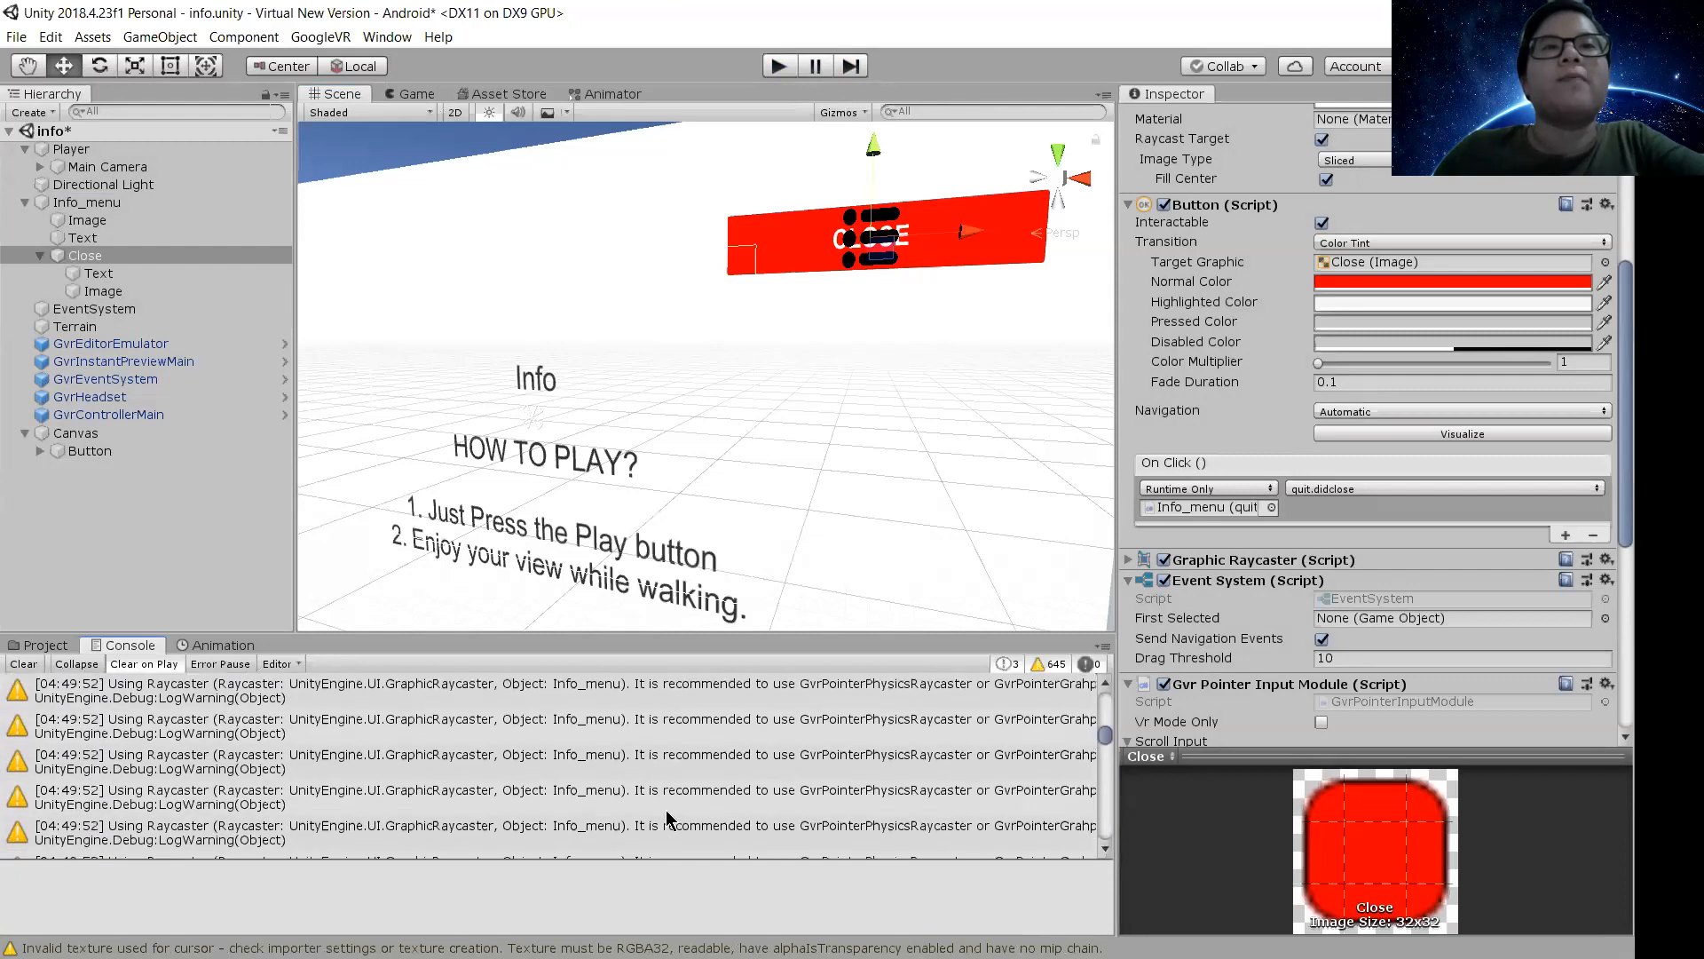
scroll(666, 809, down, 3)
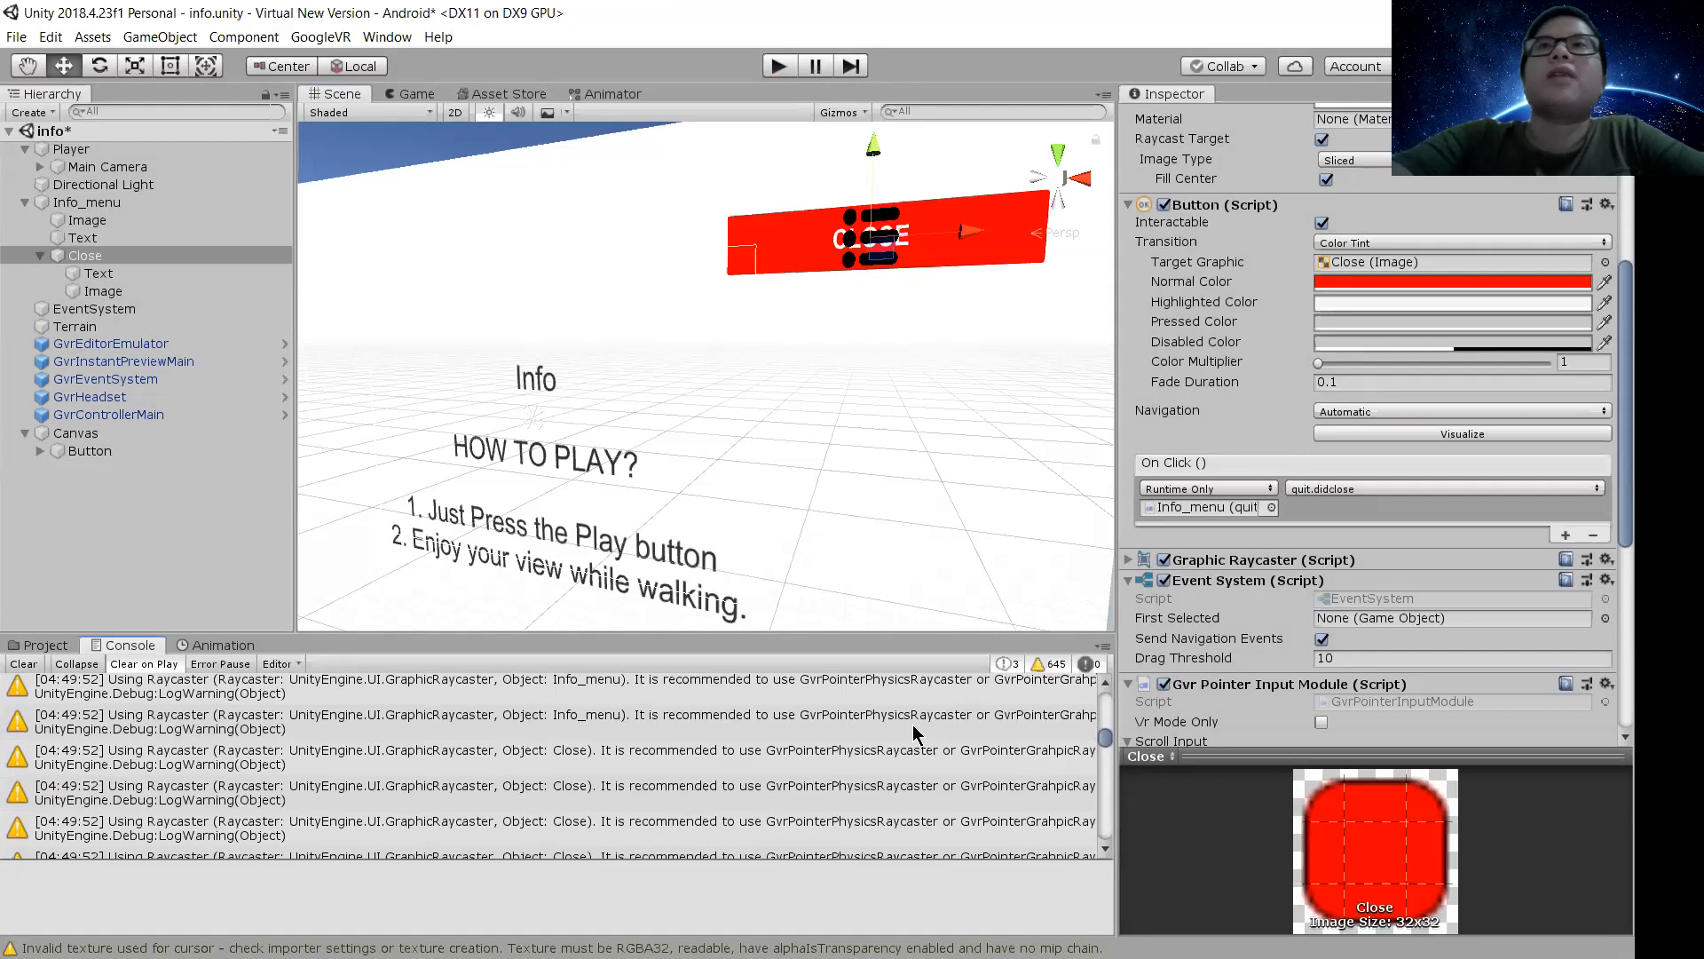
Review the Close button's On Click entry, event system, Gvr pointer input module, canvas and raycaster components
scroll(1358, 604, down, 6)
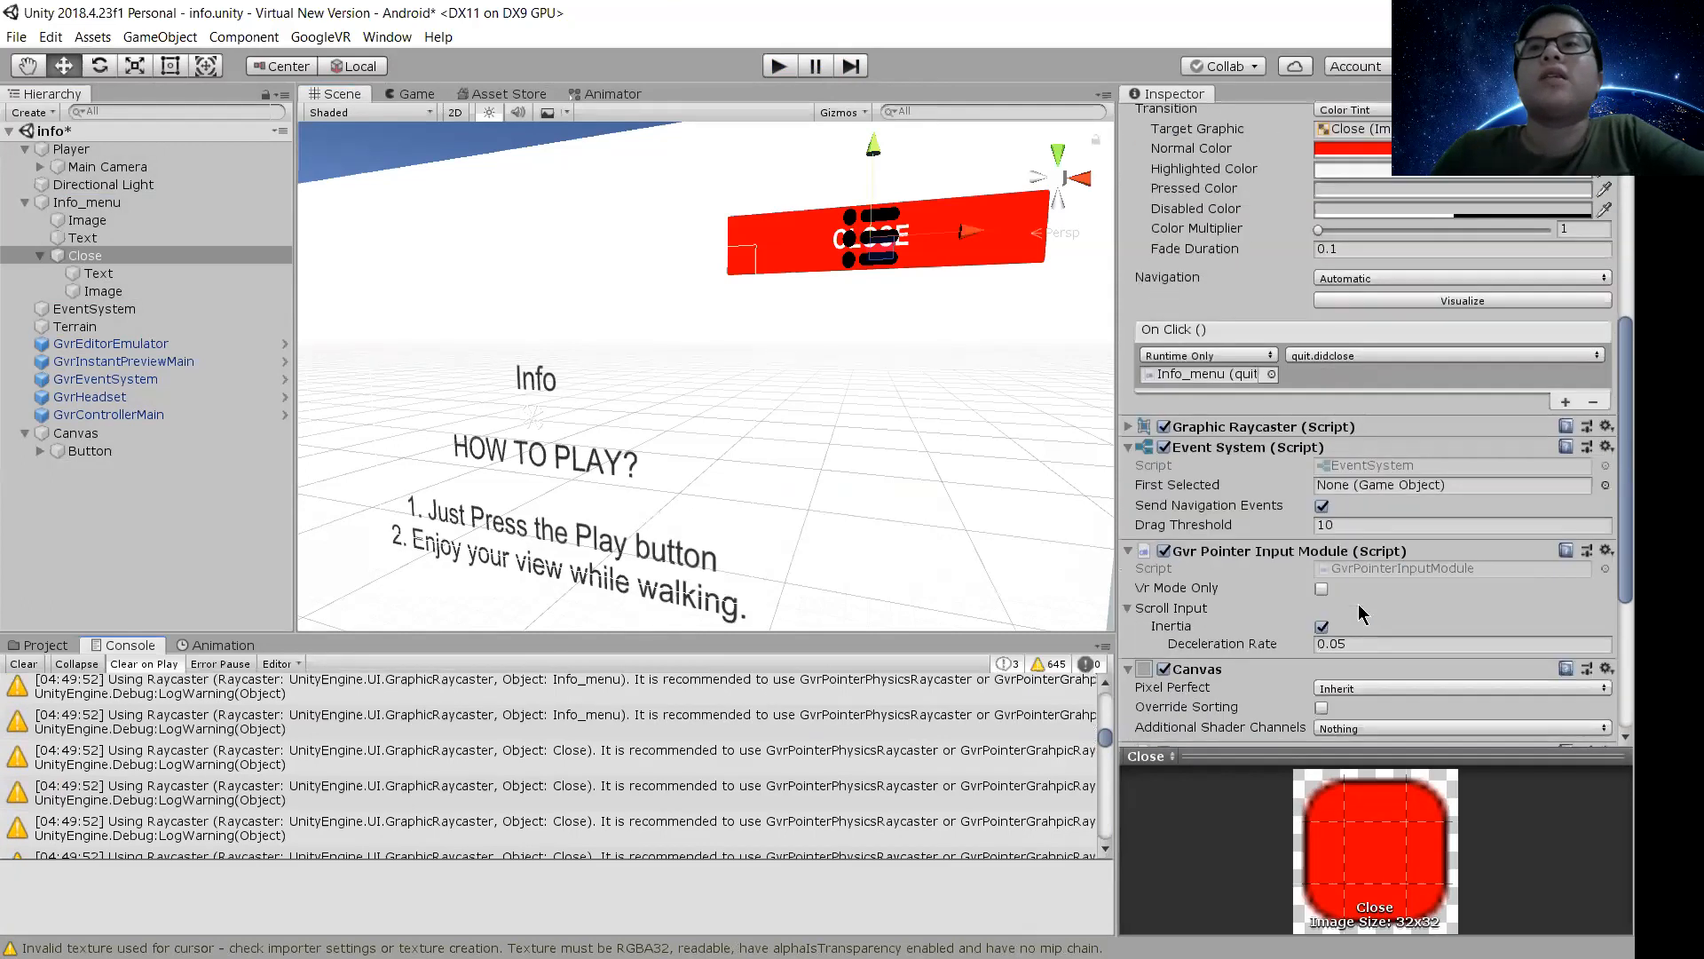
scroll(1325, 514, up, 2)
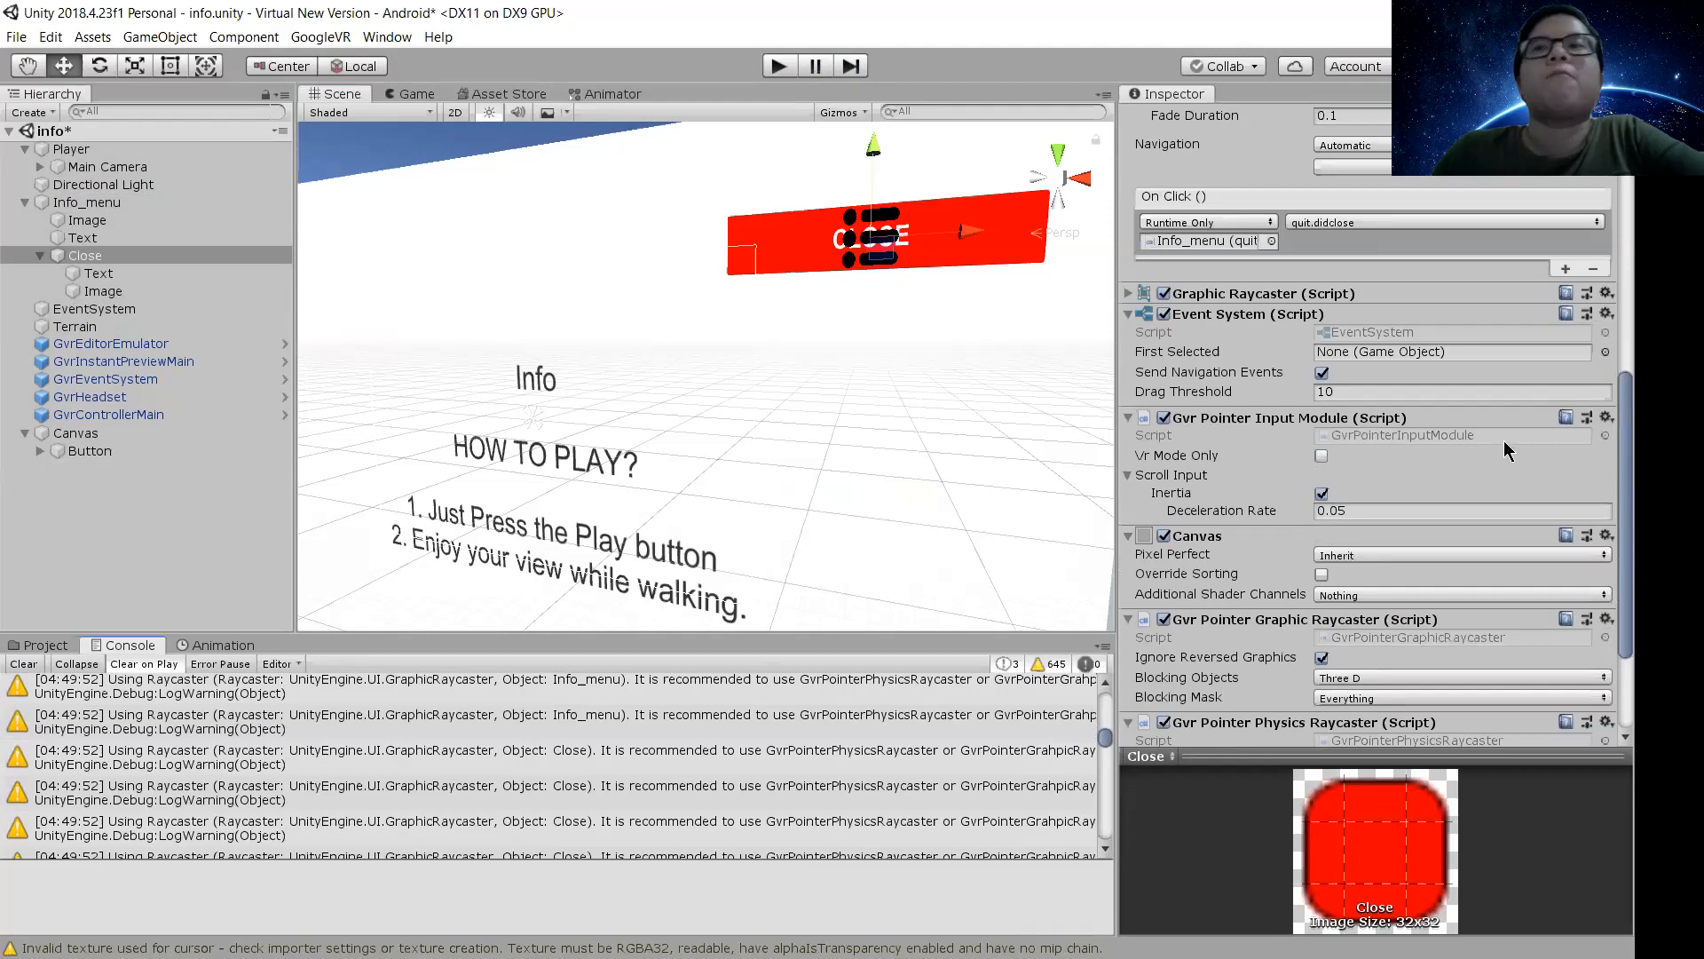
scroll(1305, 493, down, 2)
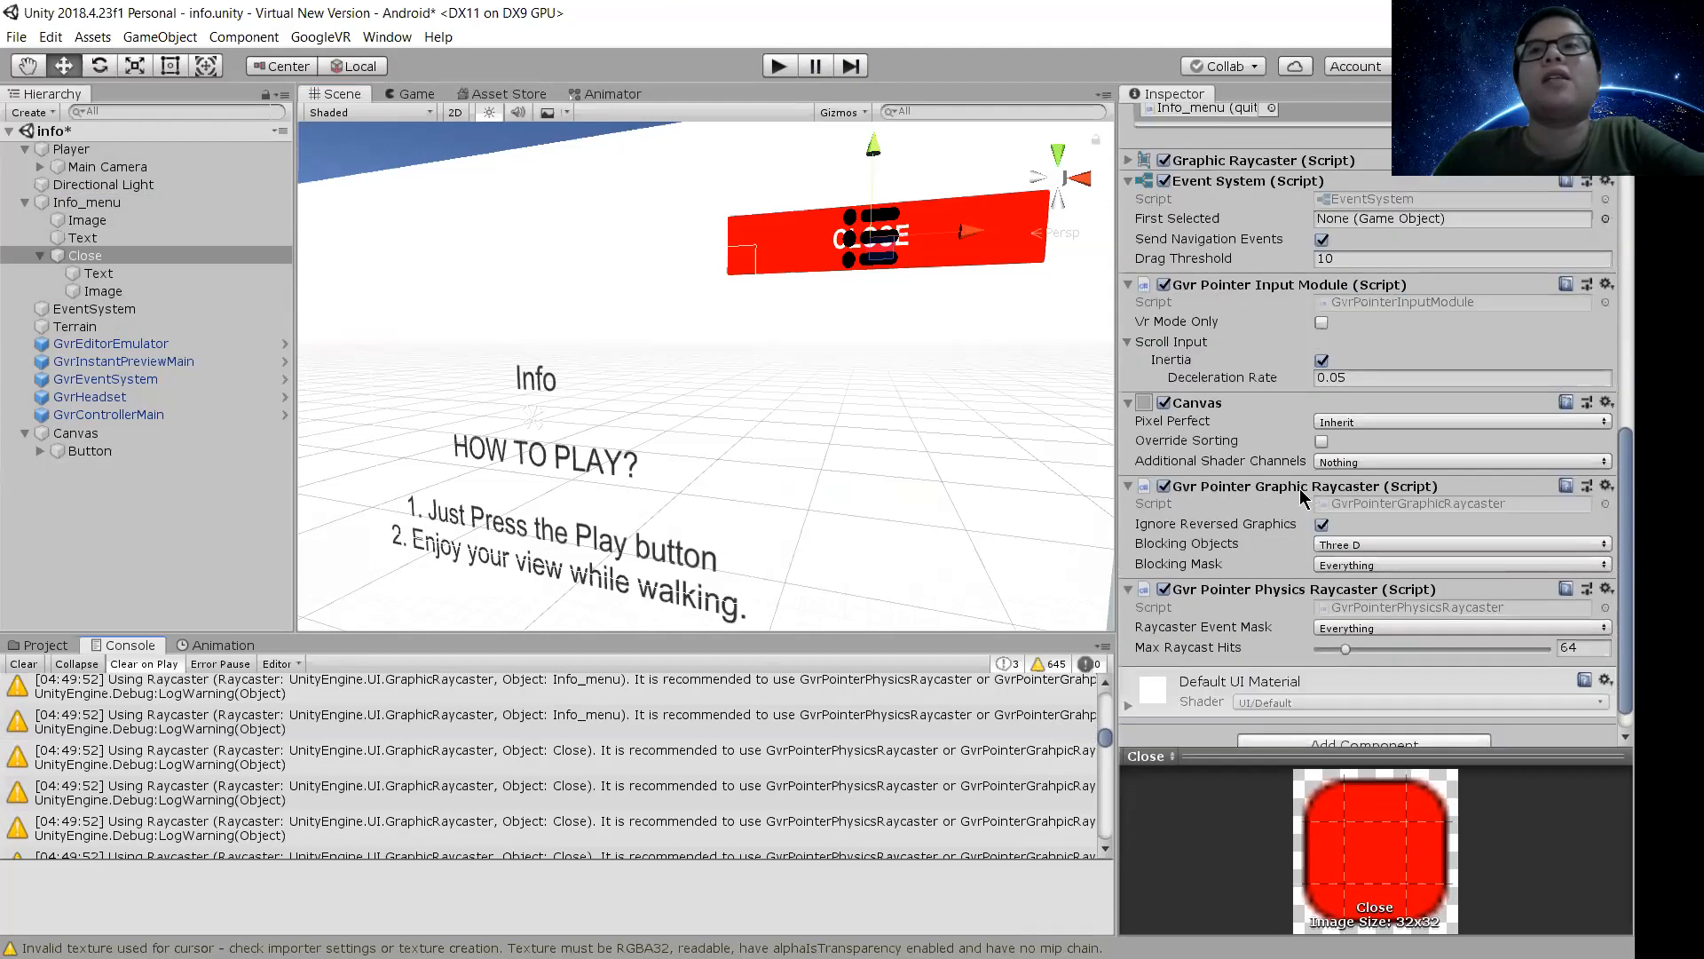
scroll(1301, 494, up, 4)
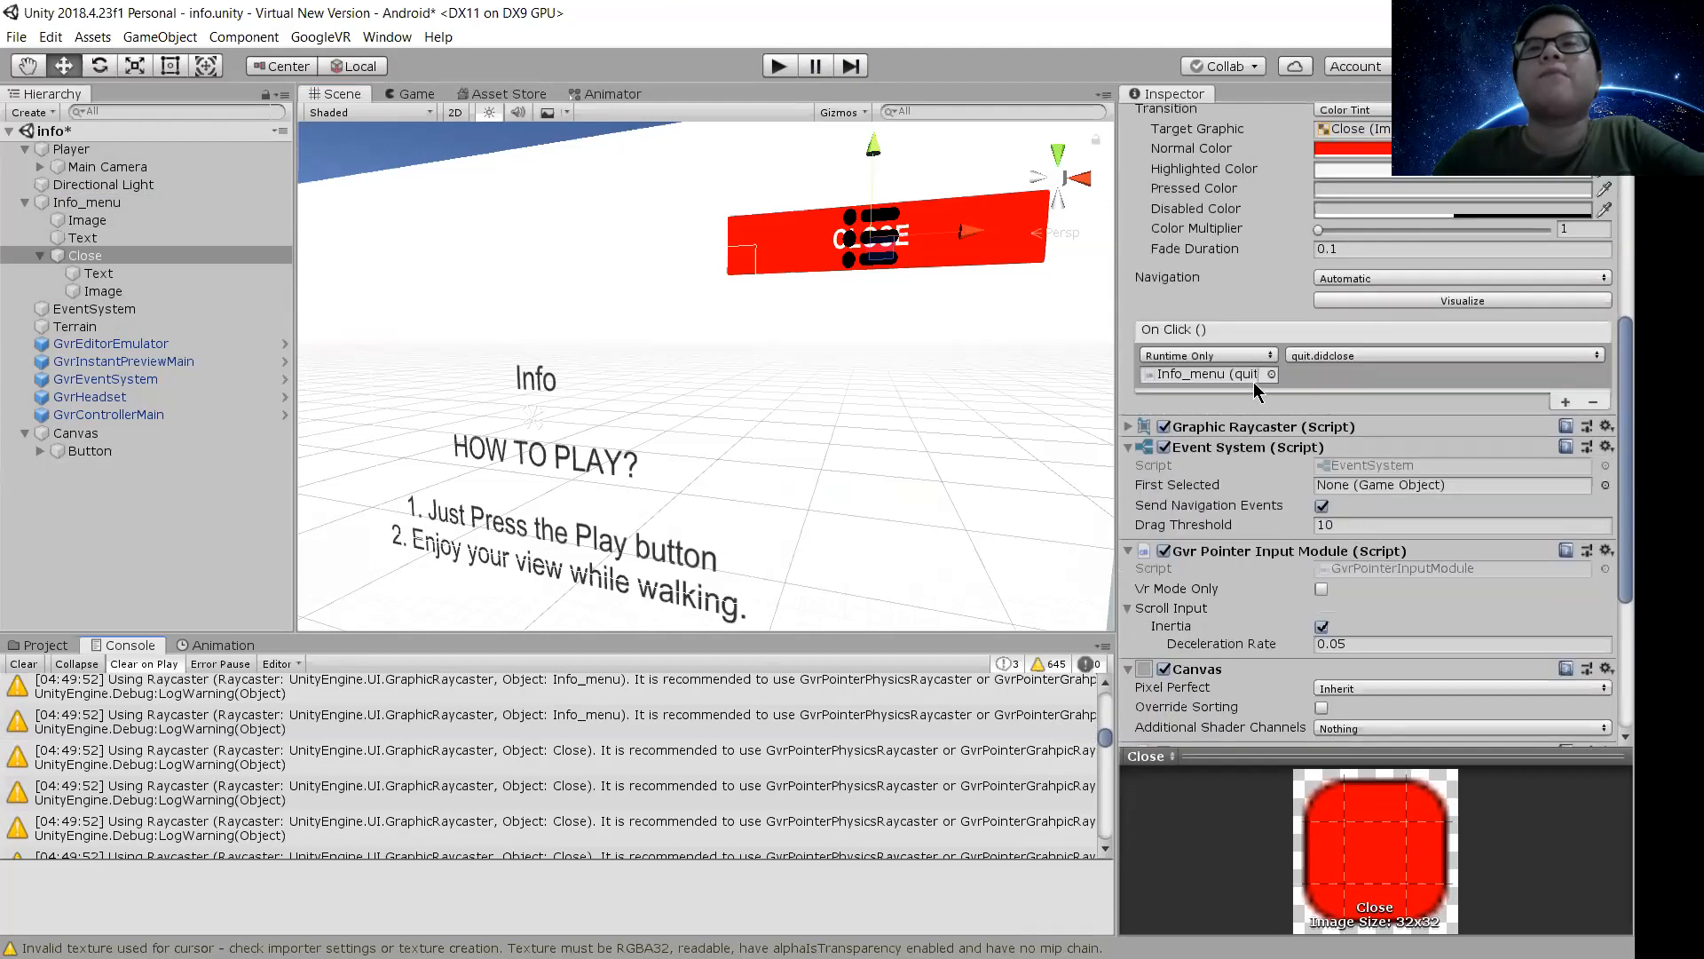
scroll(1222, 468, down, 1)
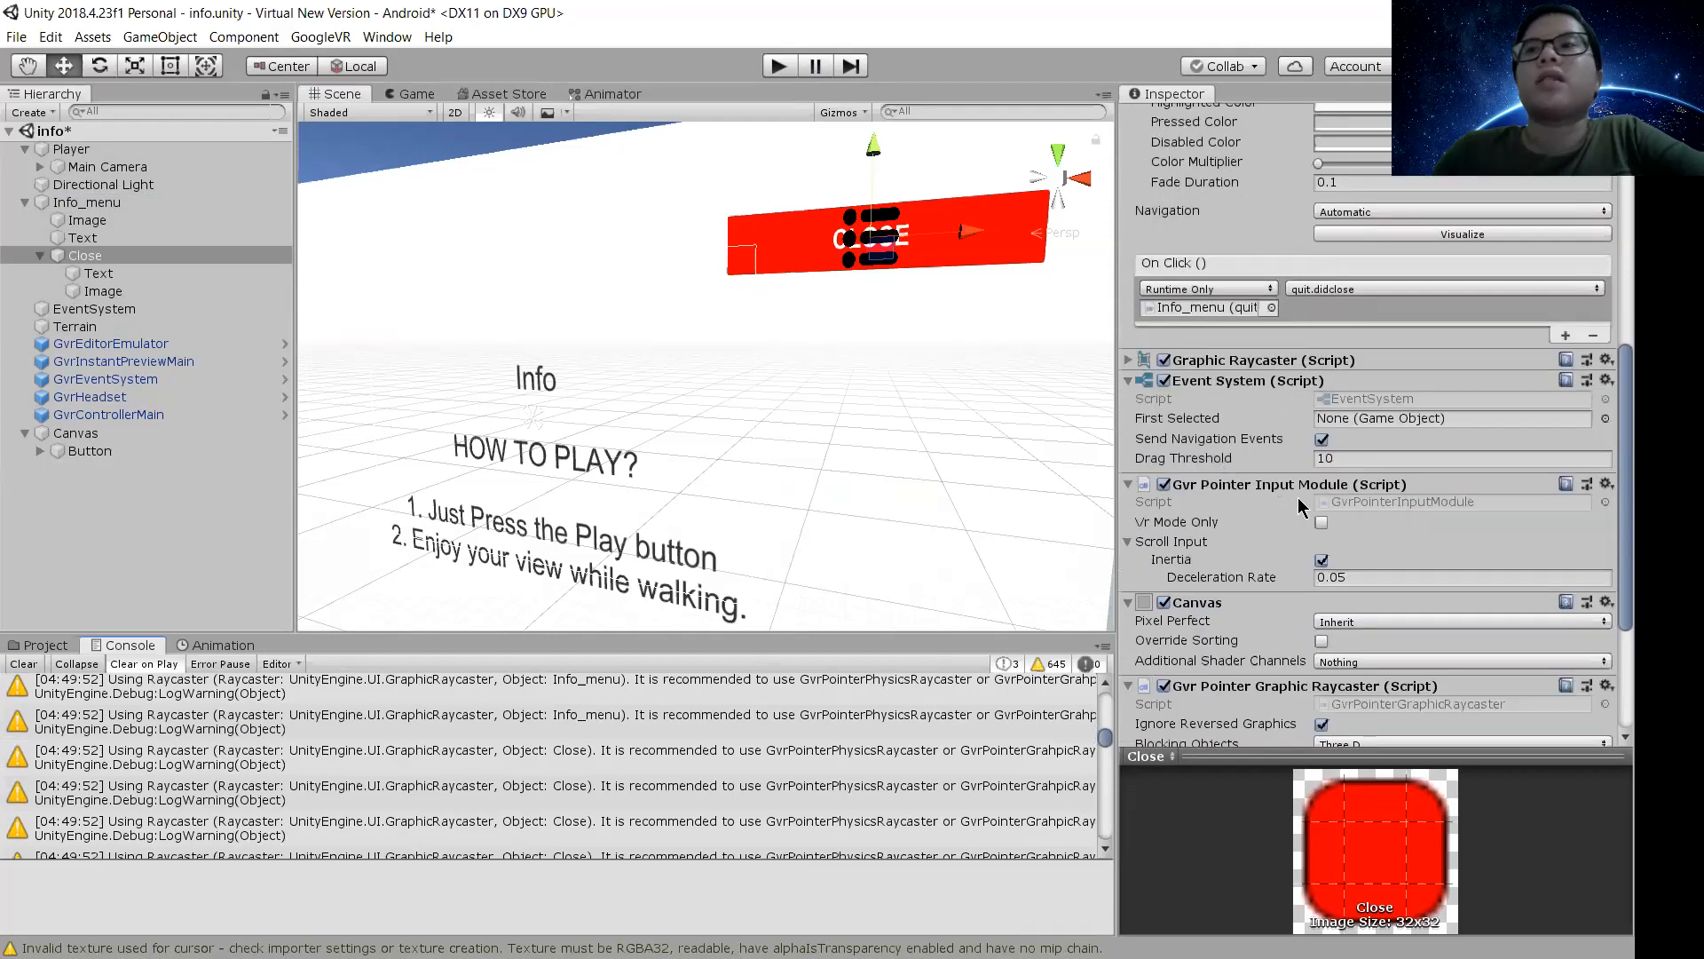
scroll(1300, 506, down, 3)
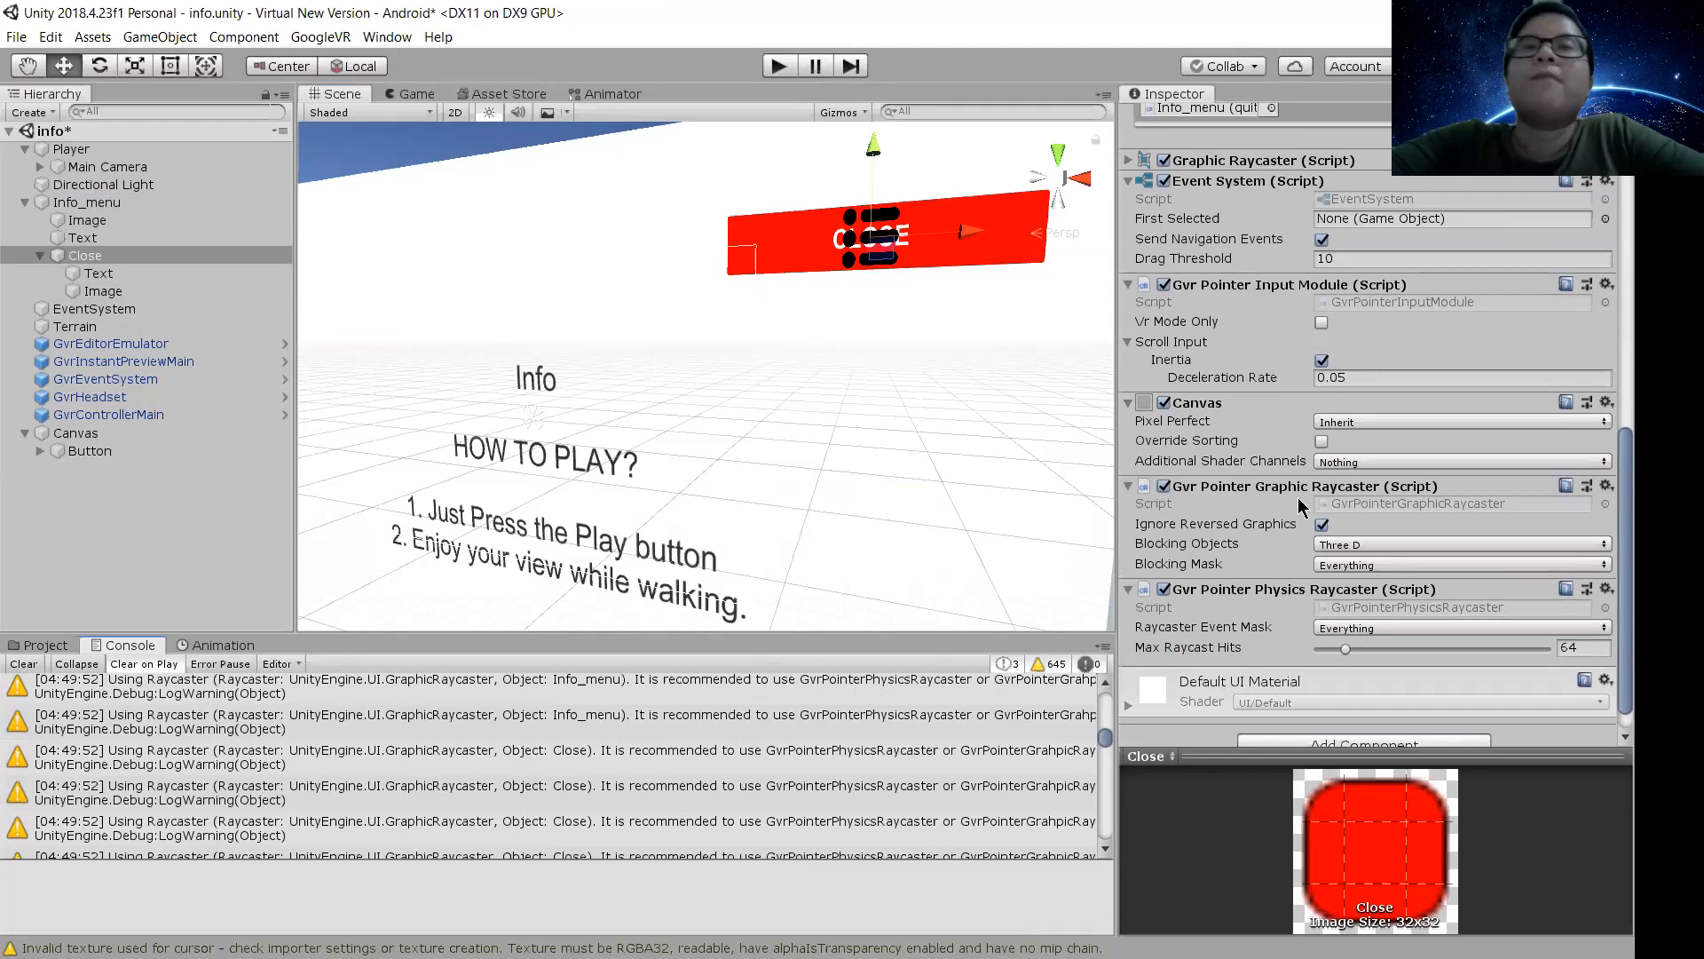
Inspect the info panel and its Close button from several angles in the scene, selecting the panel's white Image
right_drag(865, 407, 730, 423)
scroll(752, 445, down, 6)
right_drag(608, 568, 644, 584)
scroll(645, 584, down, 8)
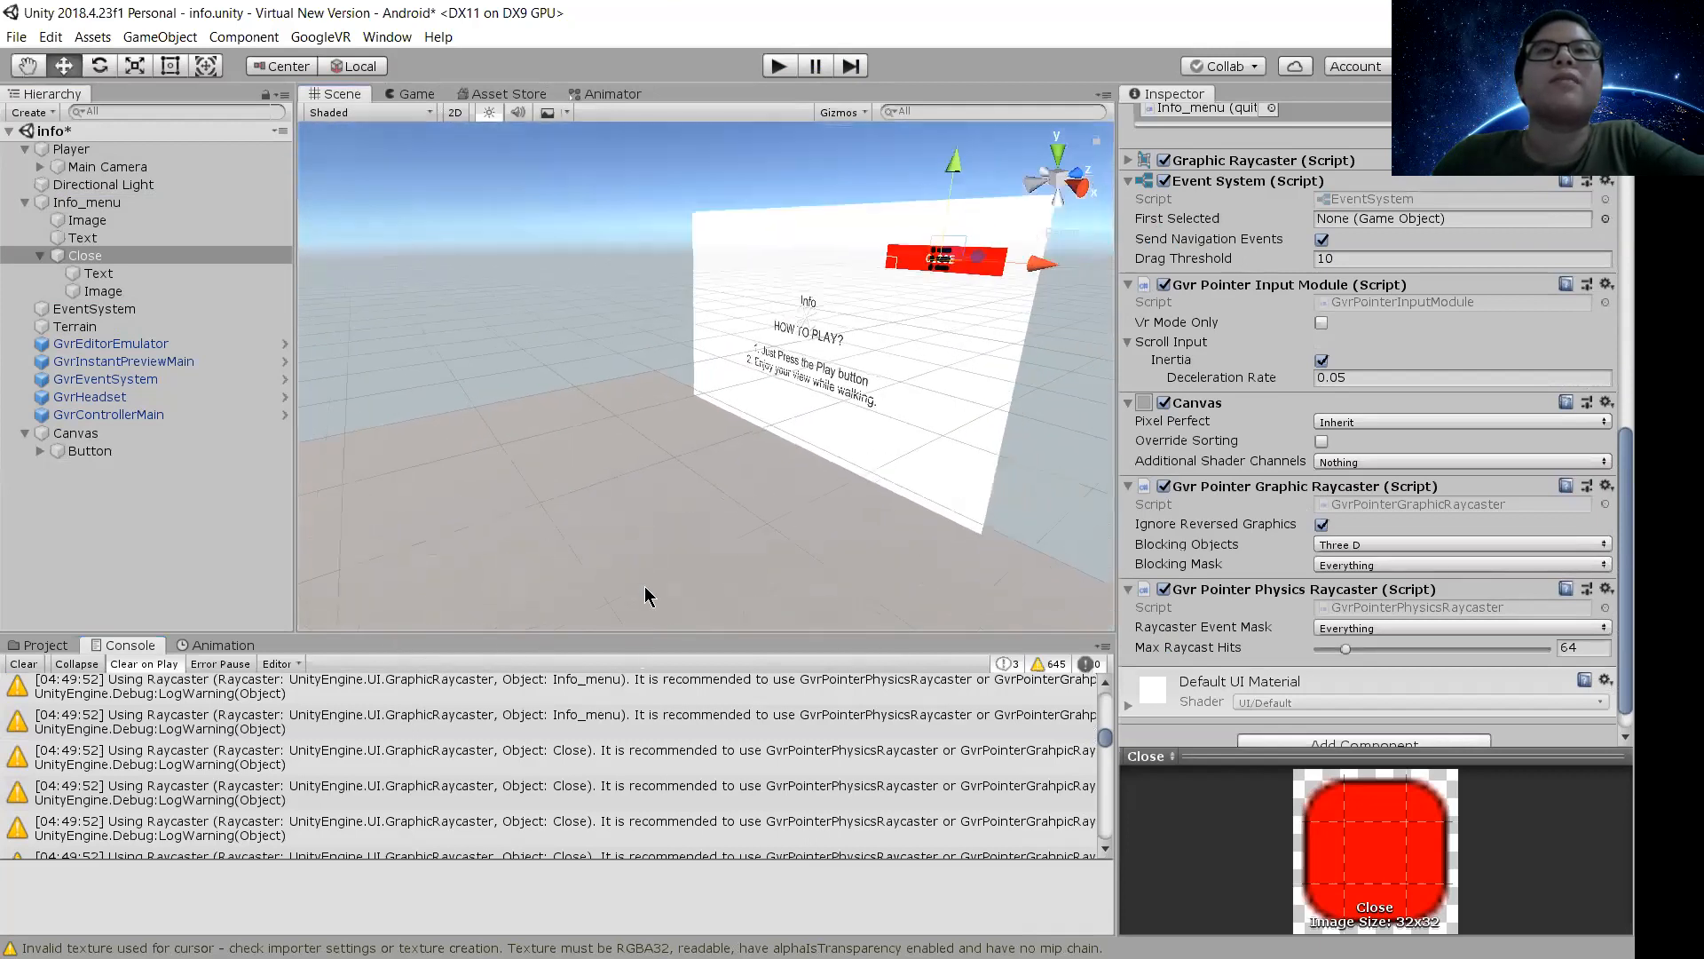
right_drag(906, 534, 751, 566)
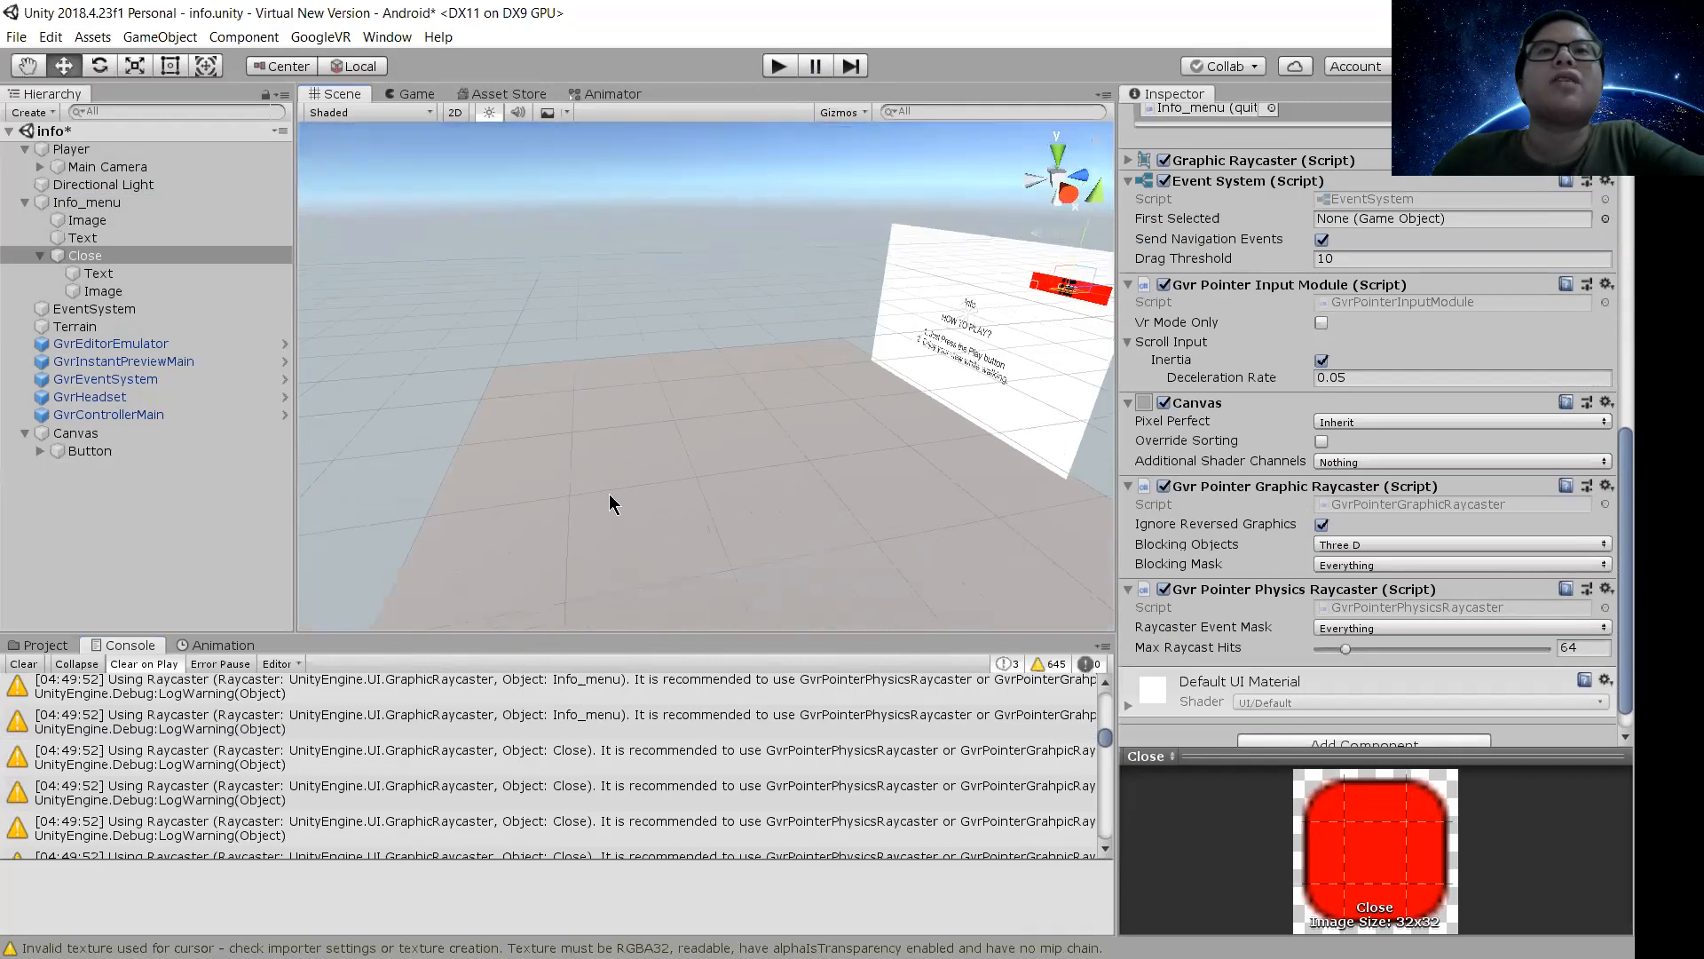
click(701, 471)
right_drag(882, 471, 731, 471)
click(810, 304)
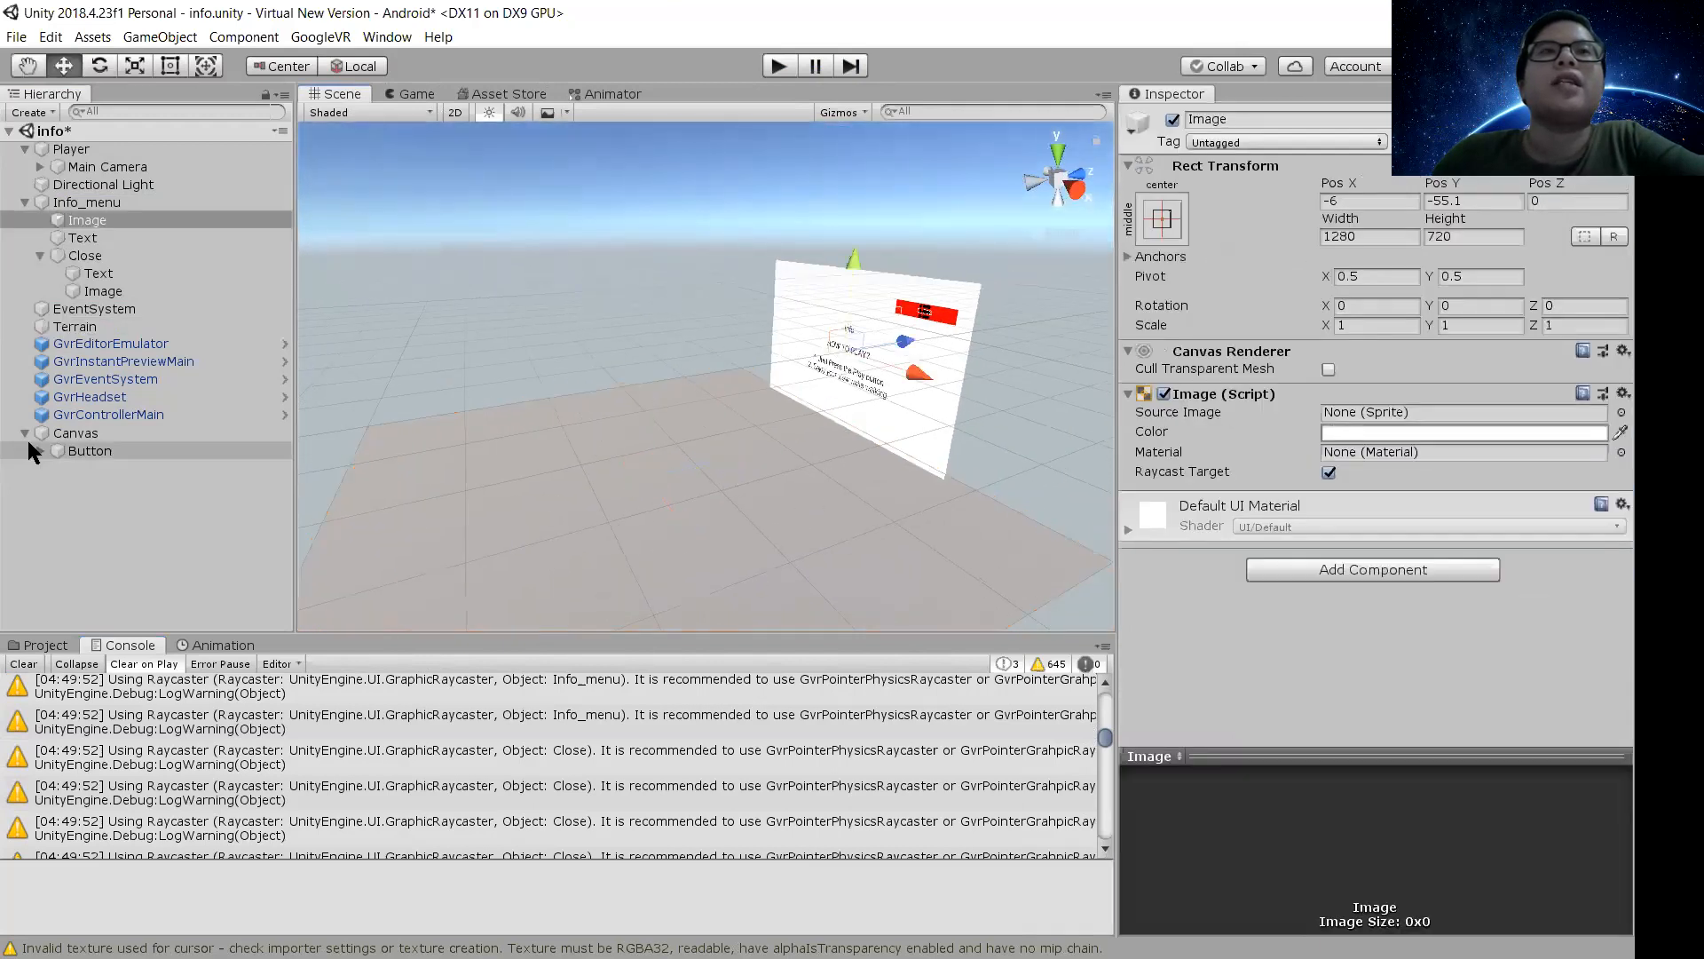
right_click(97, 551)
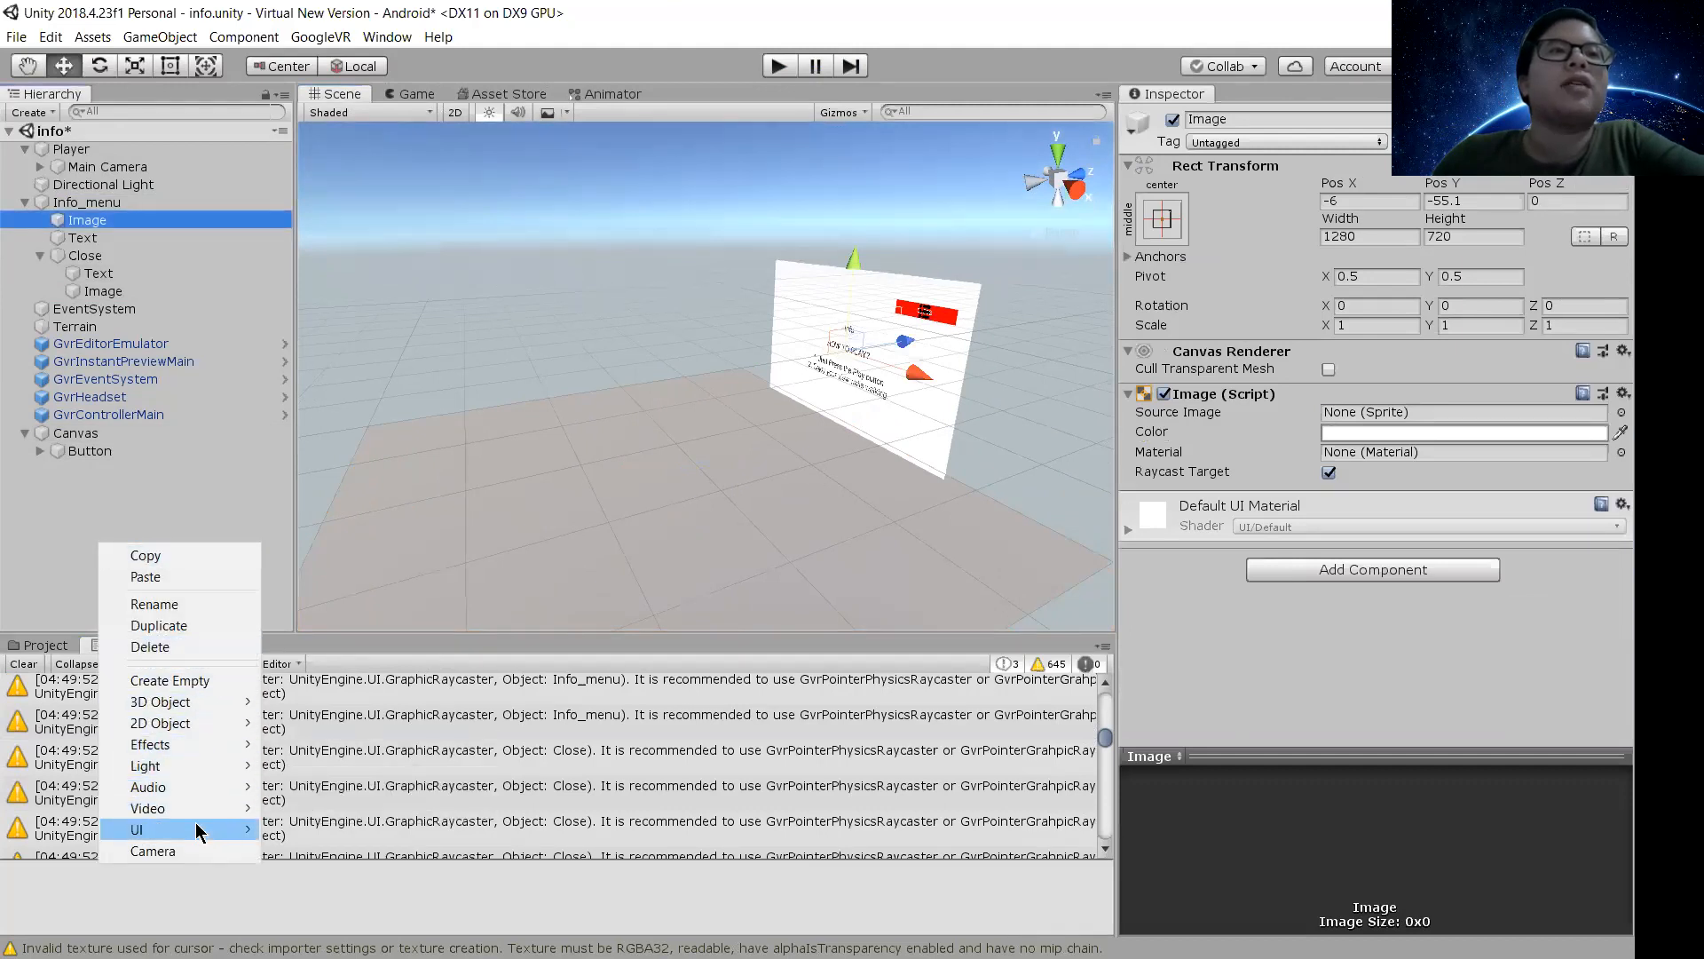
mouse_move(178, 829)
click(665, 459)
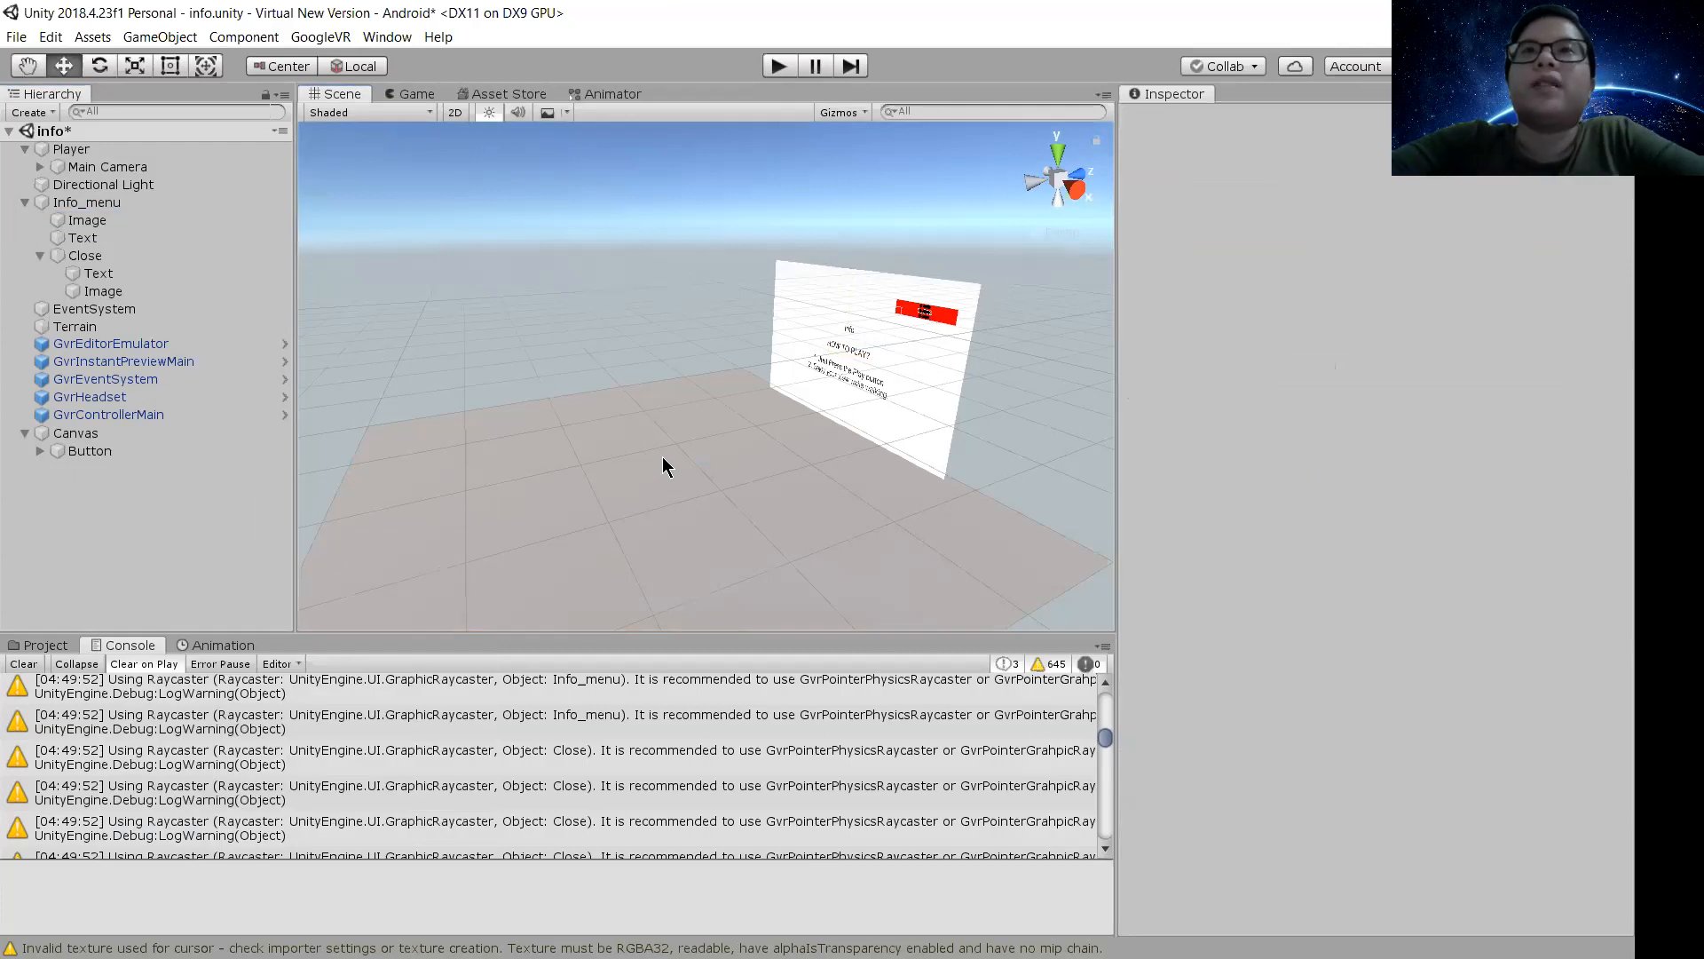
Delete the separate Canvas with its Button, and the Image child under the Close button
click(94, 437)
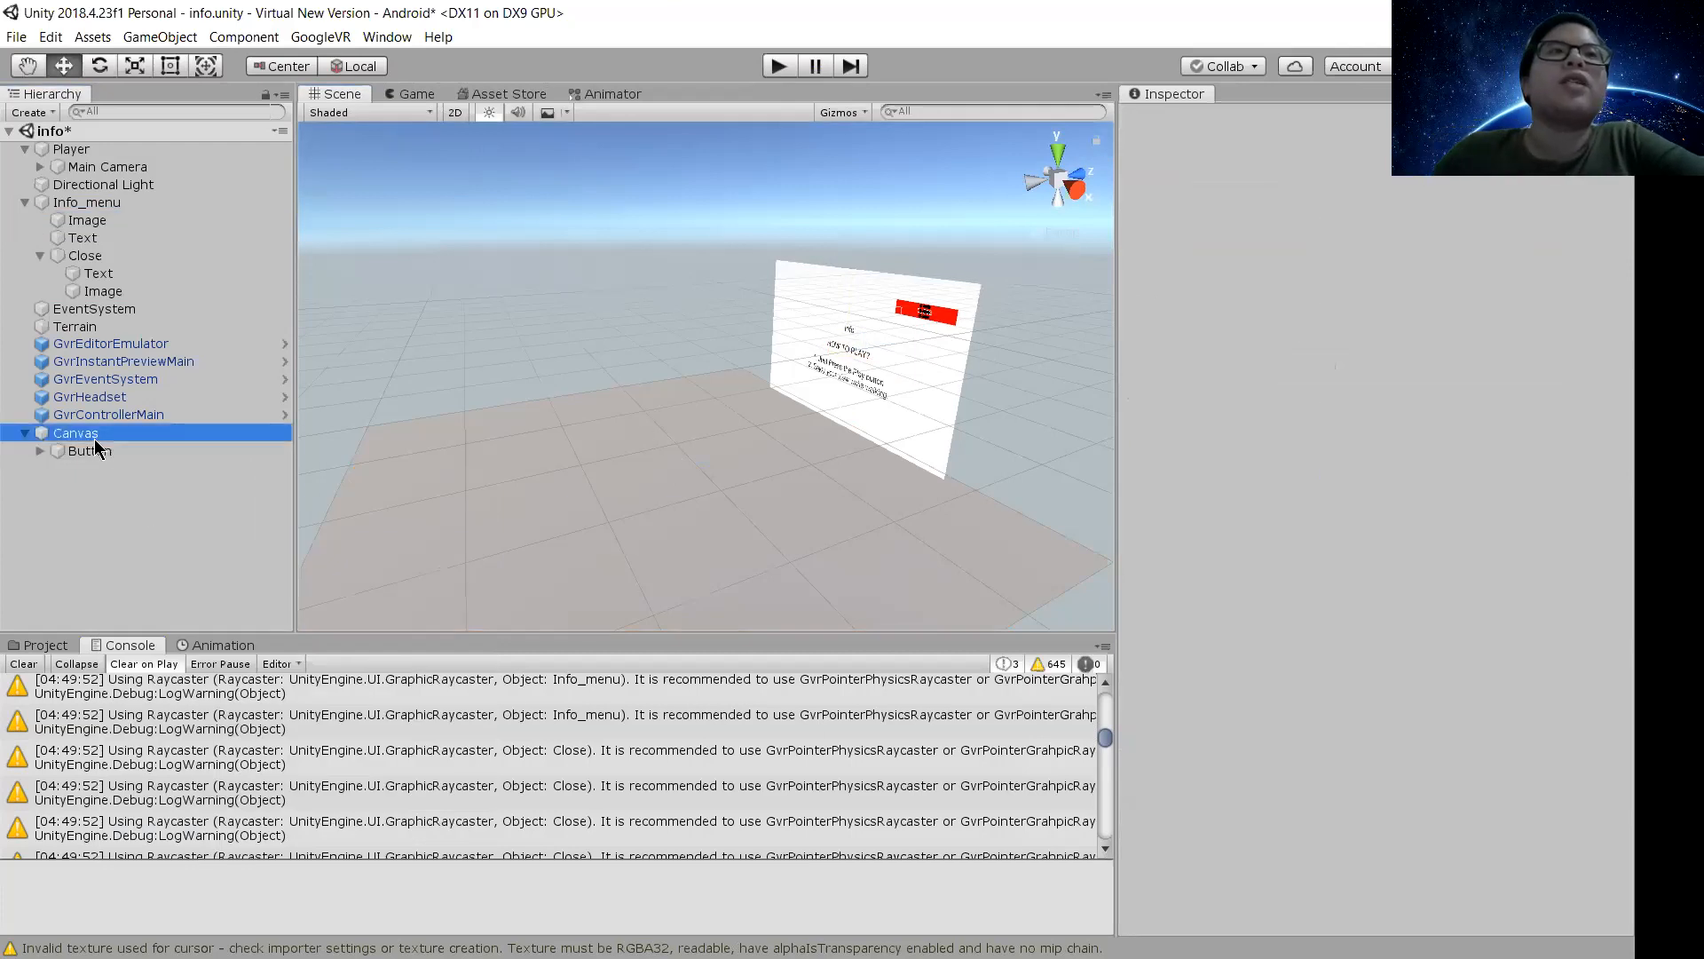
key(Delete)
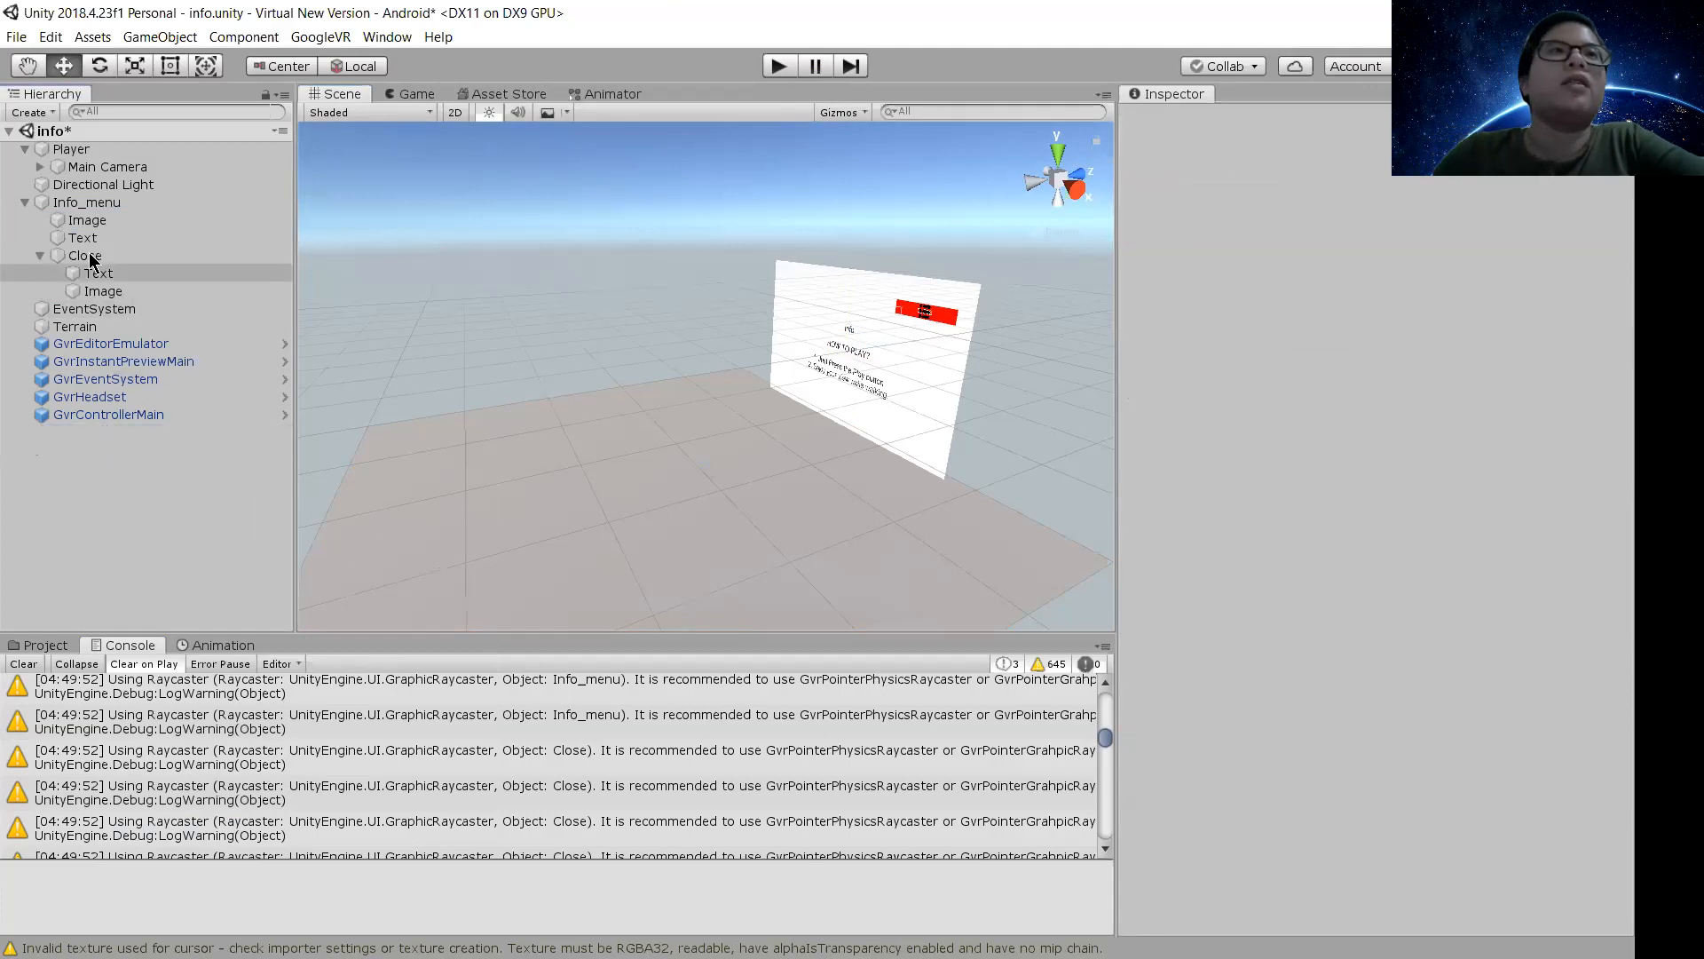
click(123, 291)
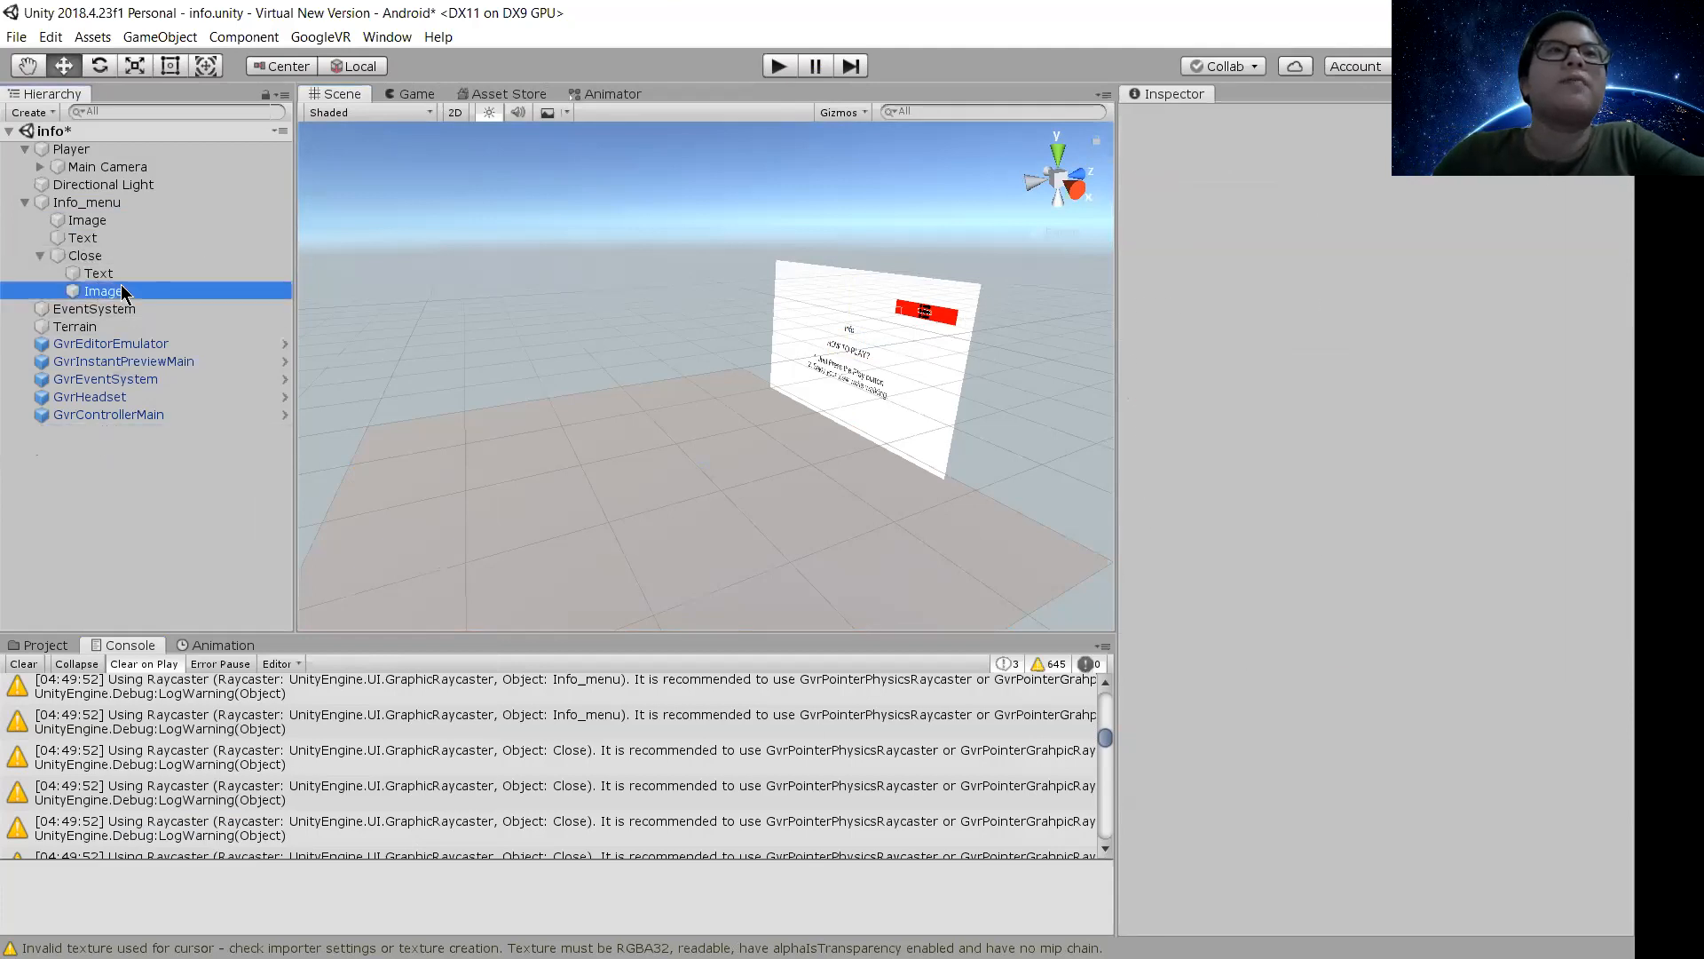
key(Delete)
right_drag(790, 542, 1176, 381)
scroll(700, 507, up, 6)
right_drag(829, 583, 1003, 534)
scroll(732, 748, down, 1)
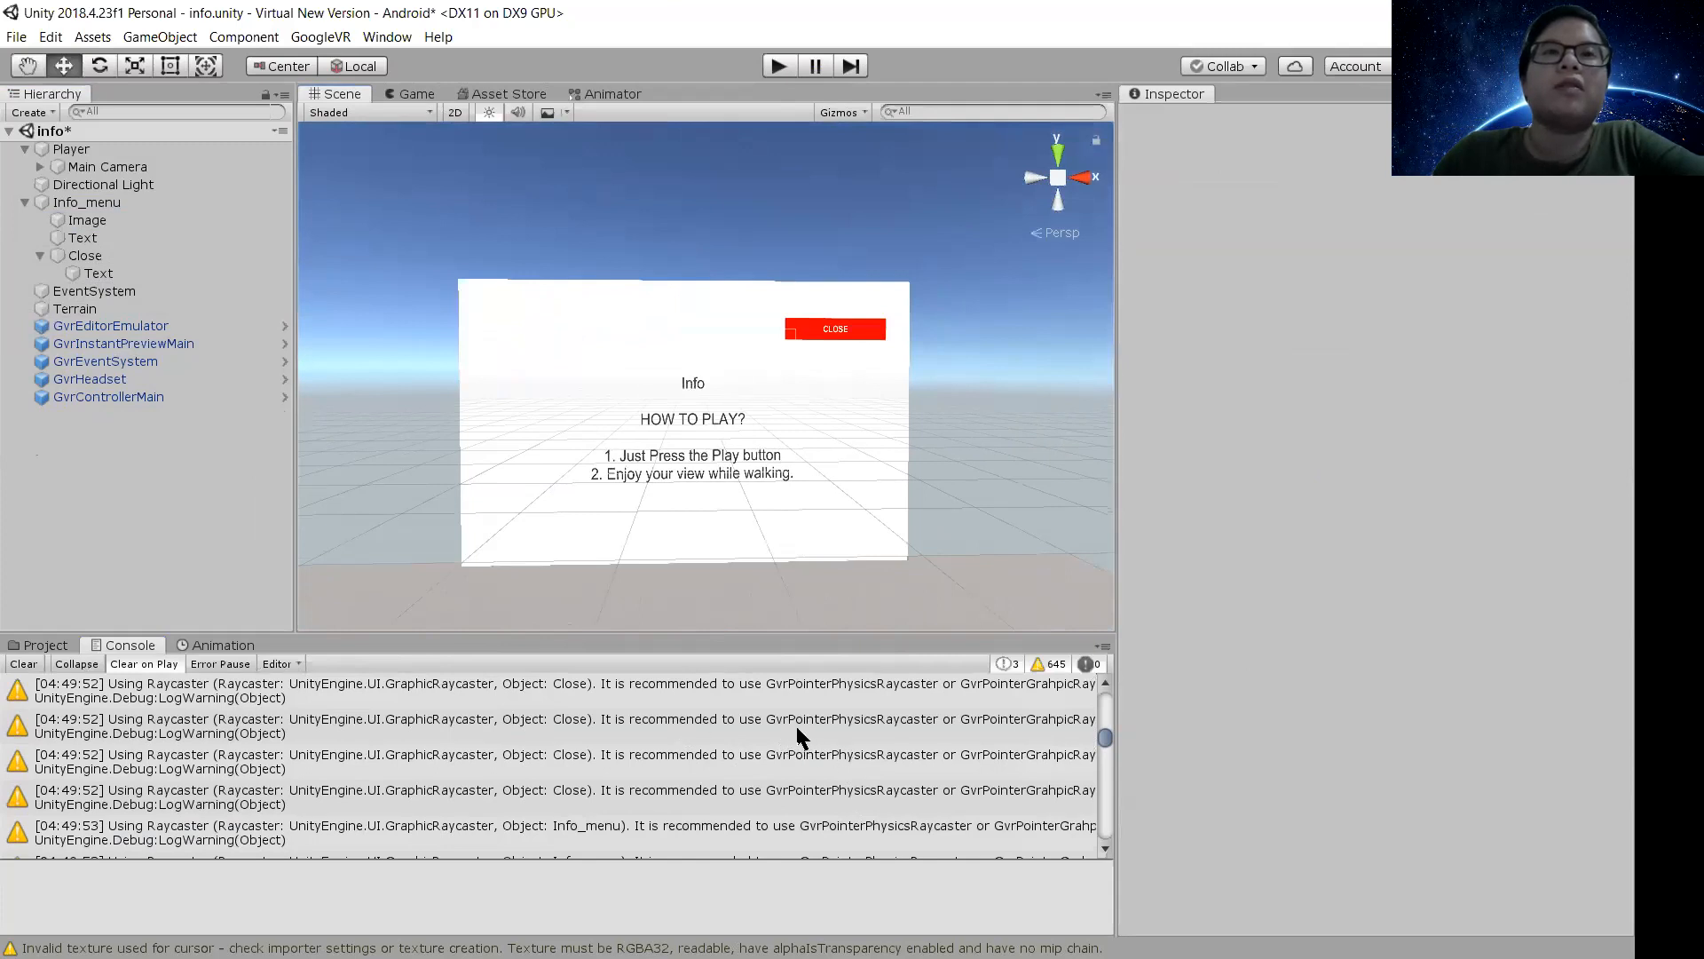
Examine the Close button's components, from its Image and On Click entry to the Canvas and Gvr pointer raycasters
click(75, 309)
click(85, 257)
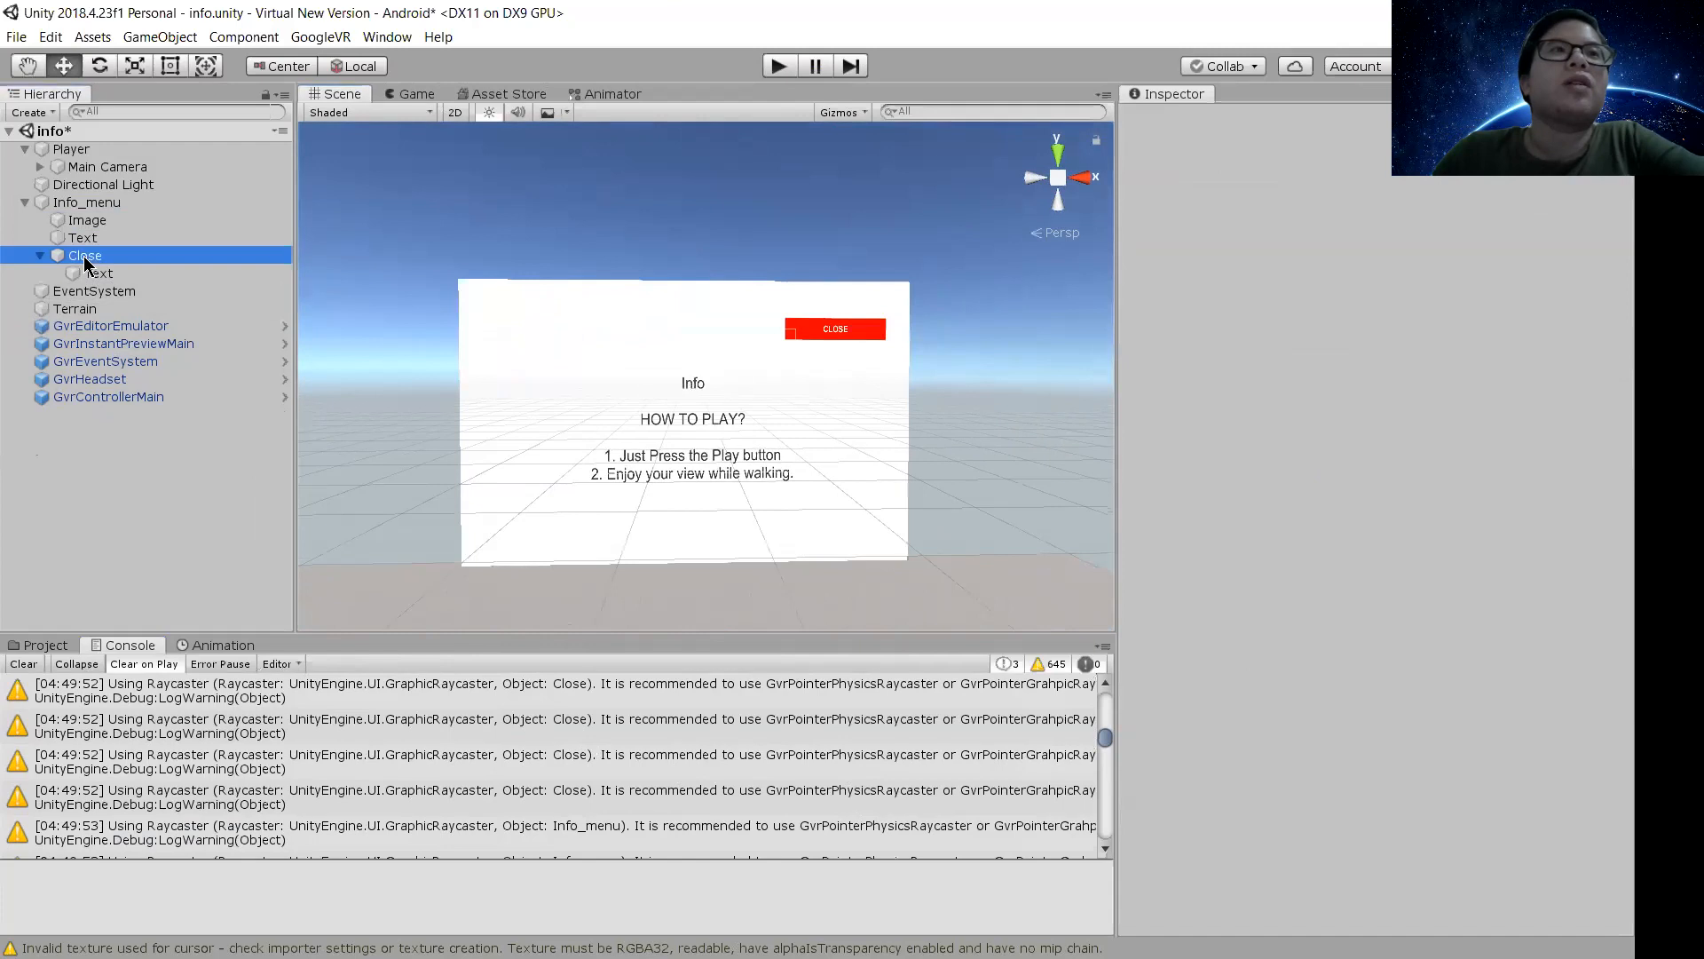
scroll(1364, 593, down, 3)
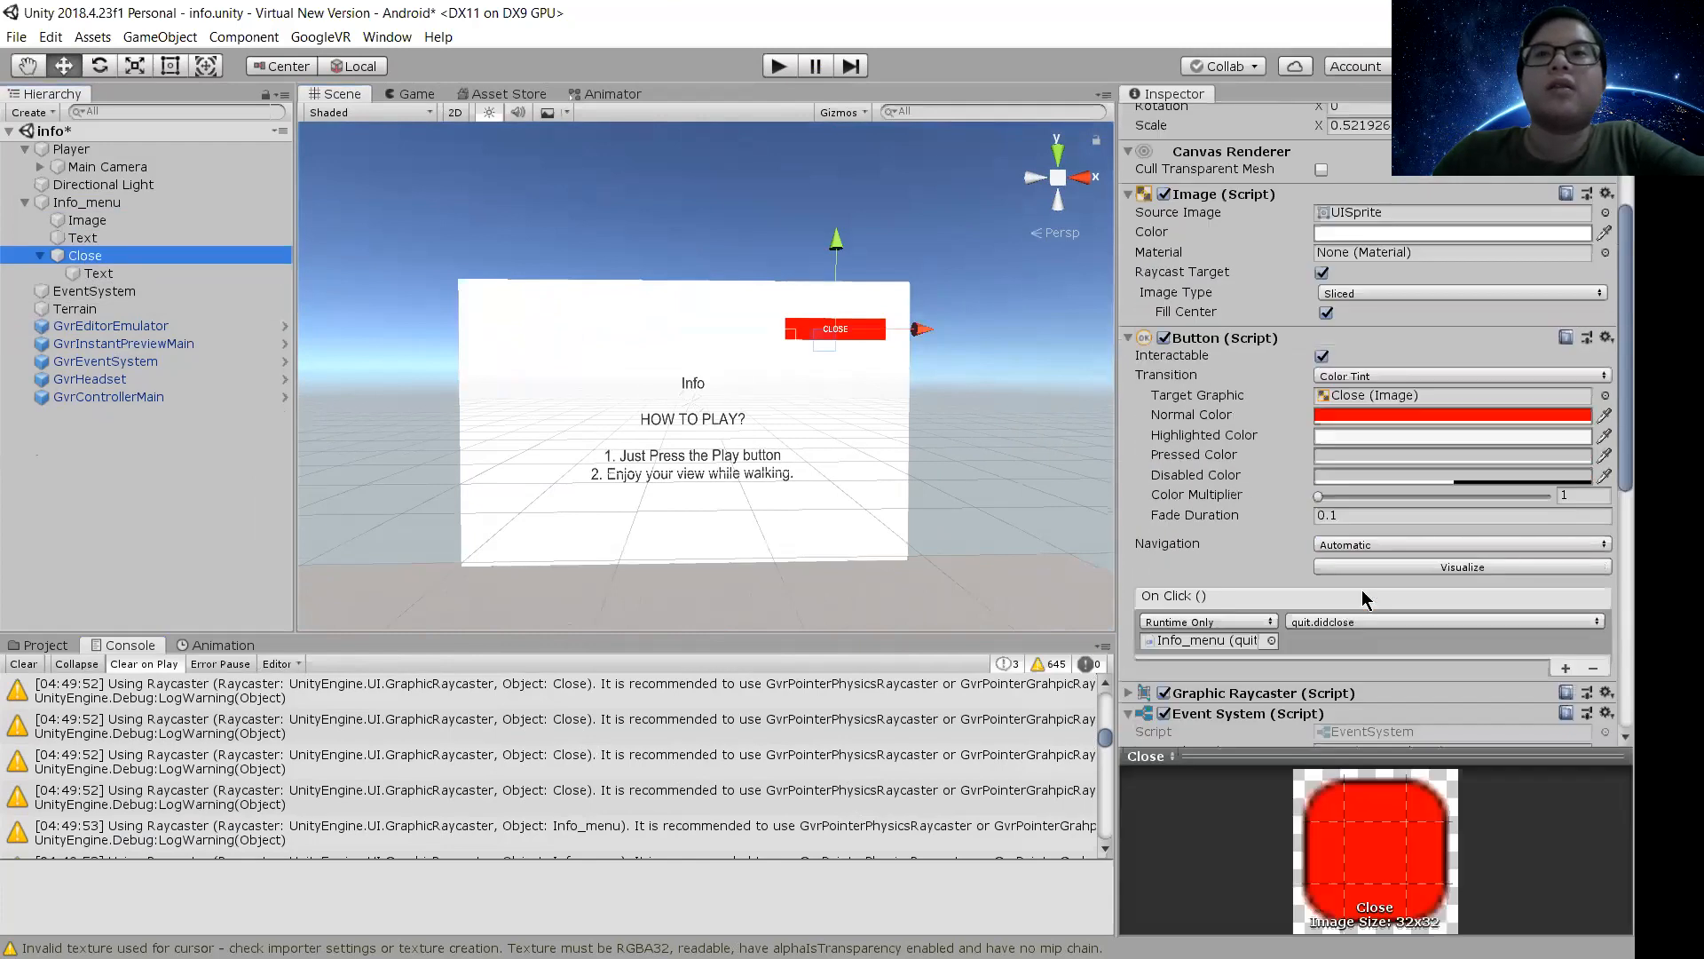
scroll(1362, 597, down, 5)
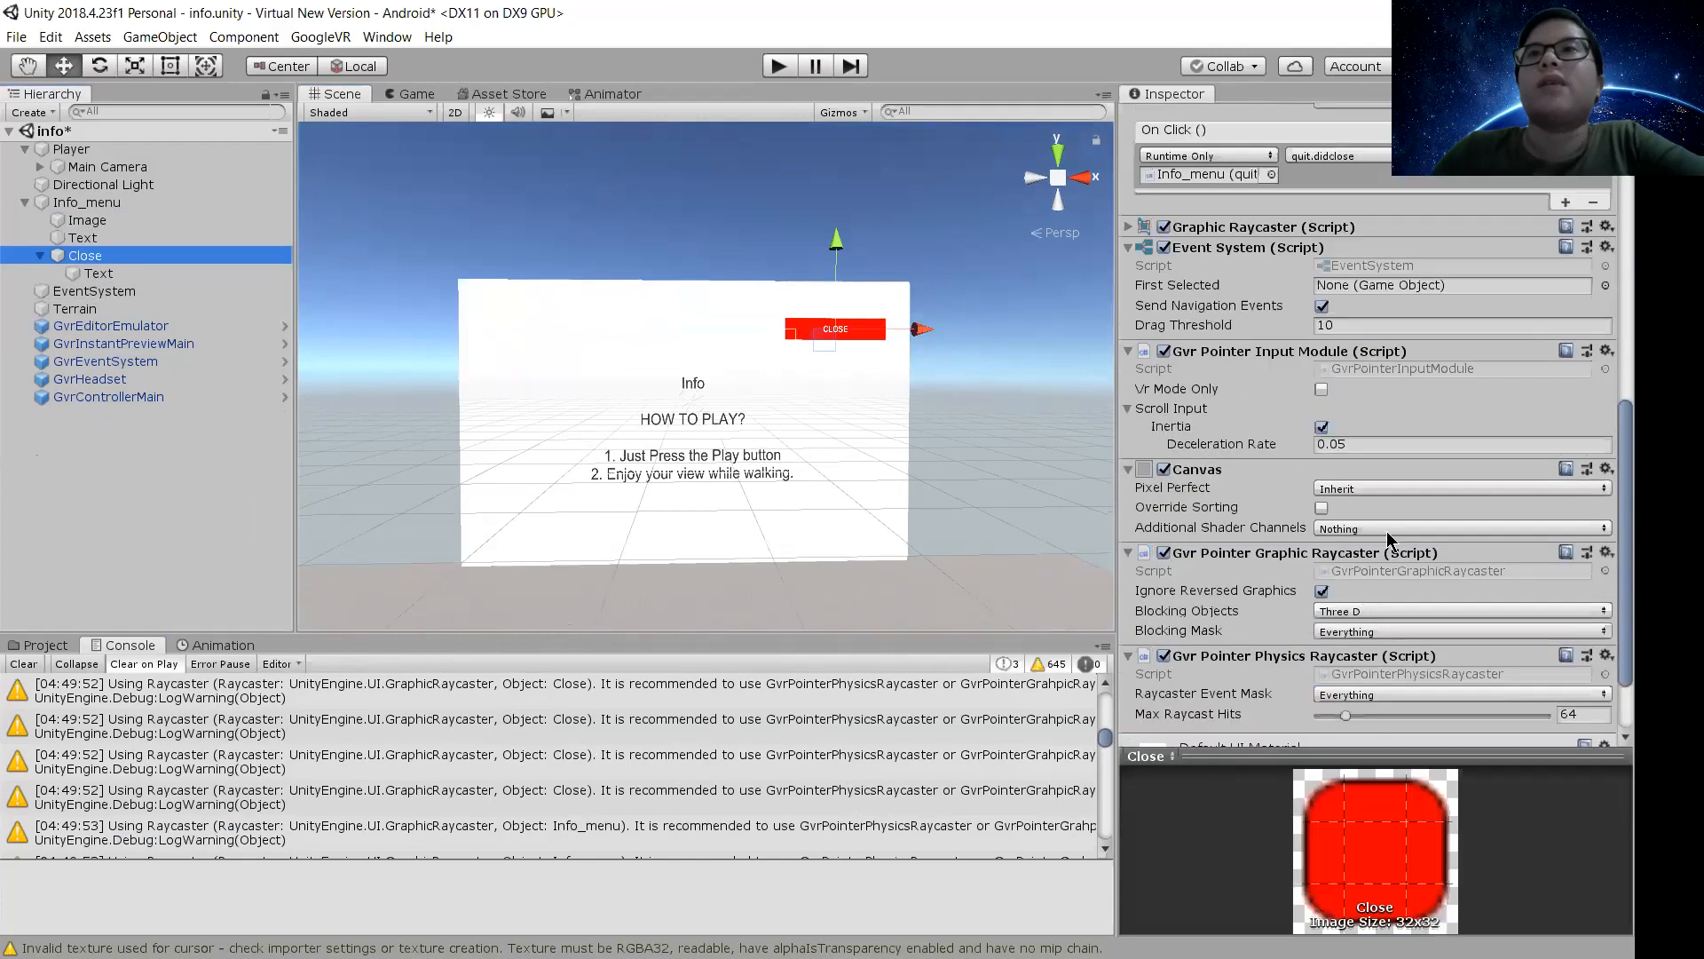
scroll(1284, 529, down, 1)
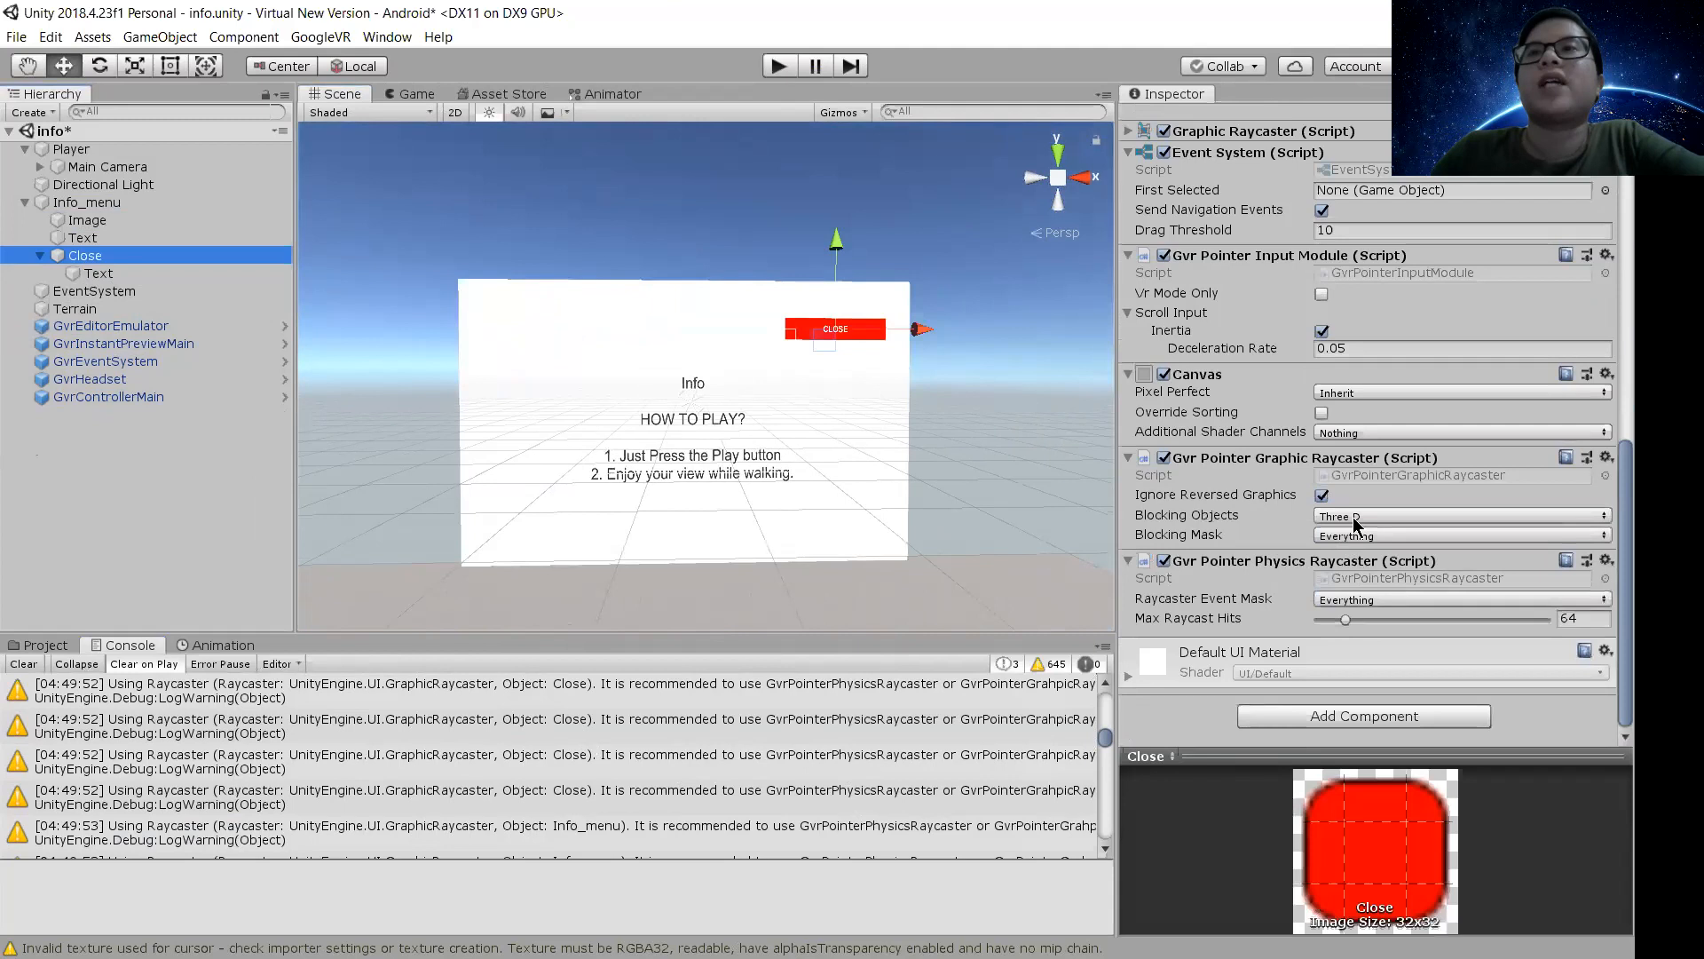
scroll(1304, 473, up, 2)
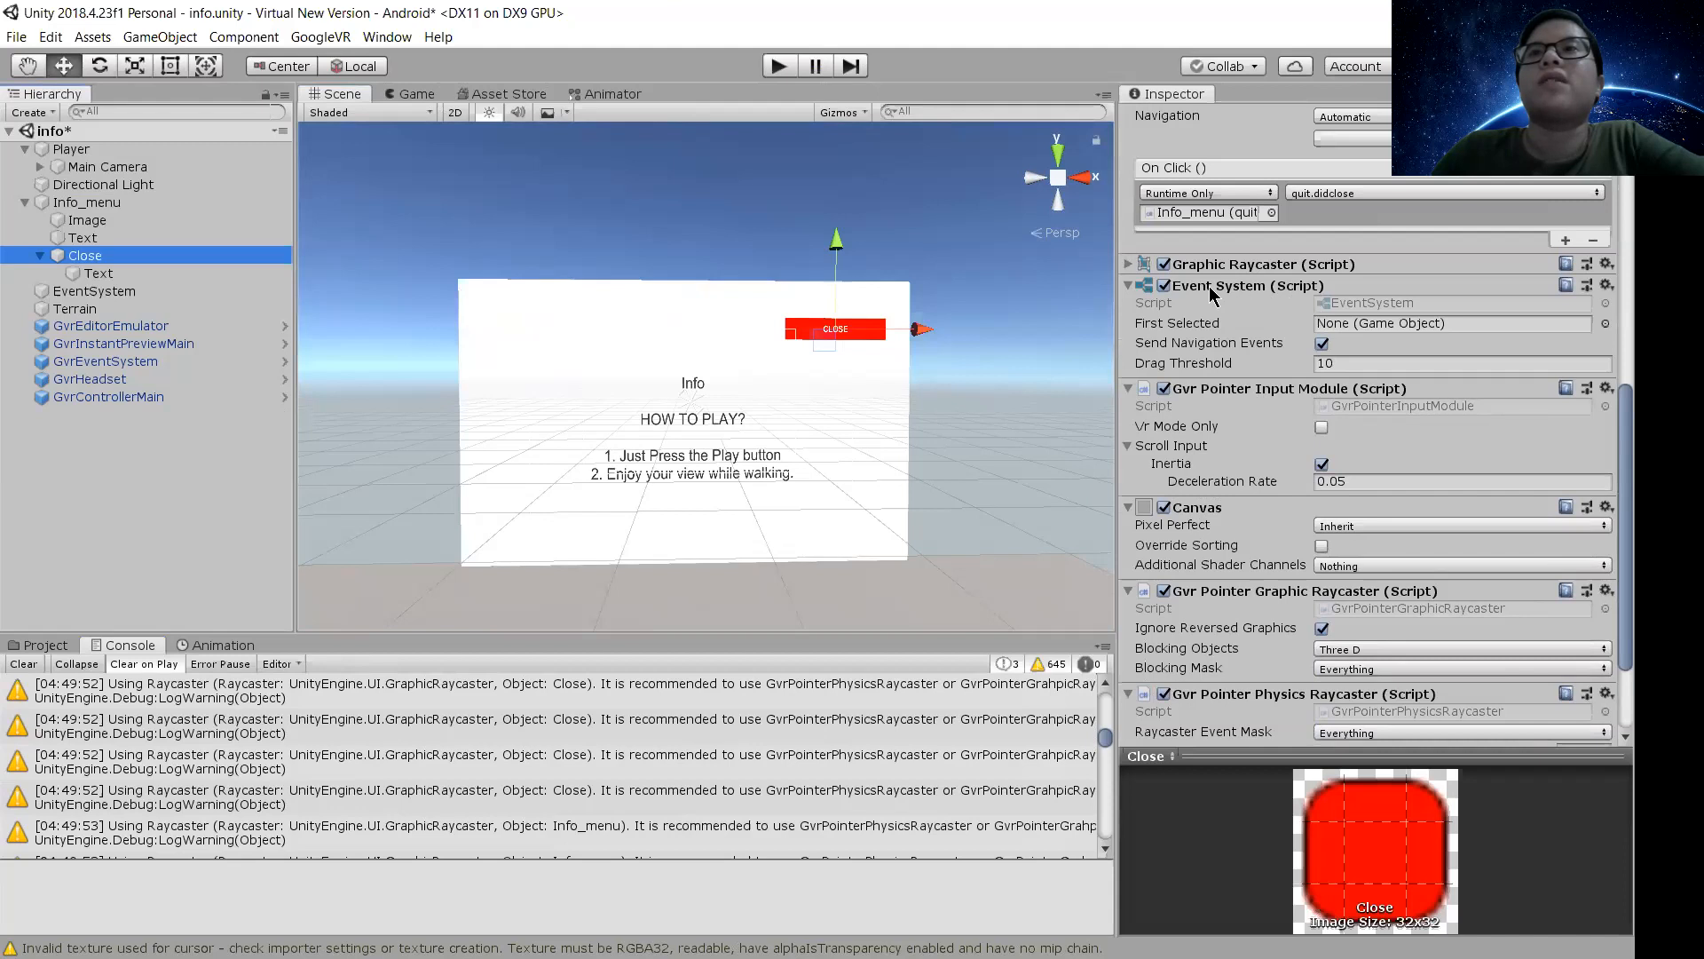
click(1232, 543)
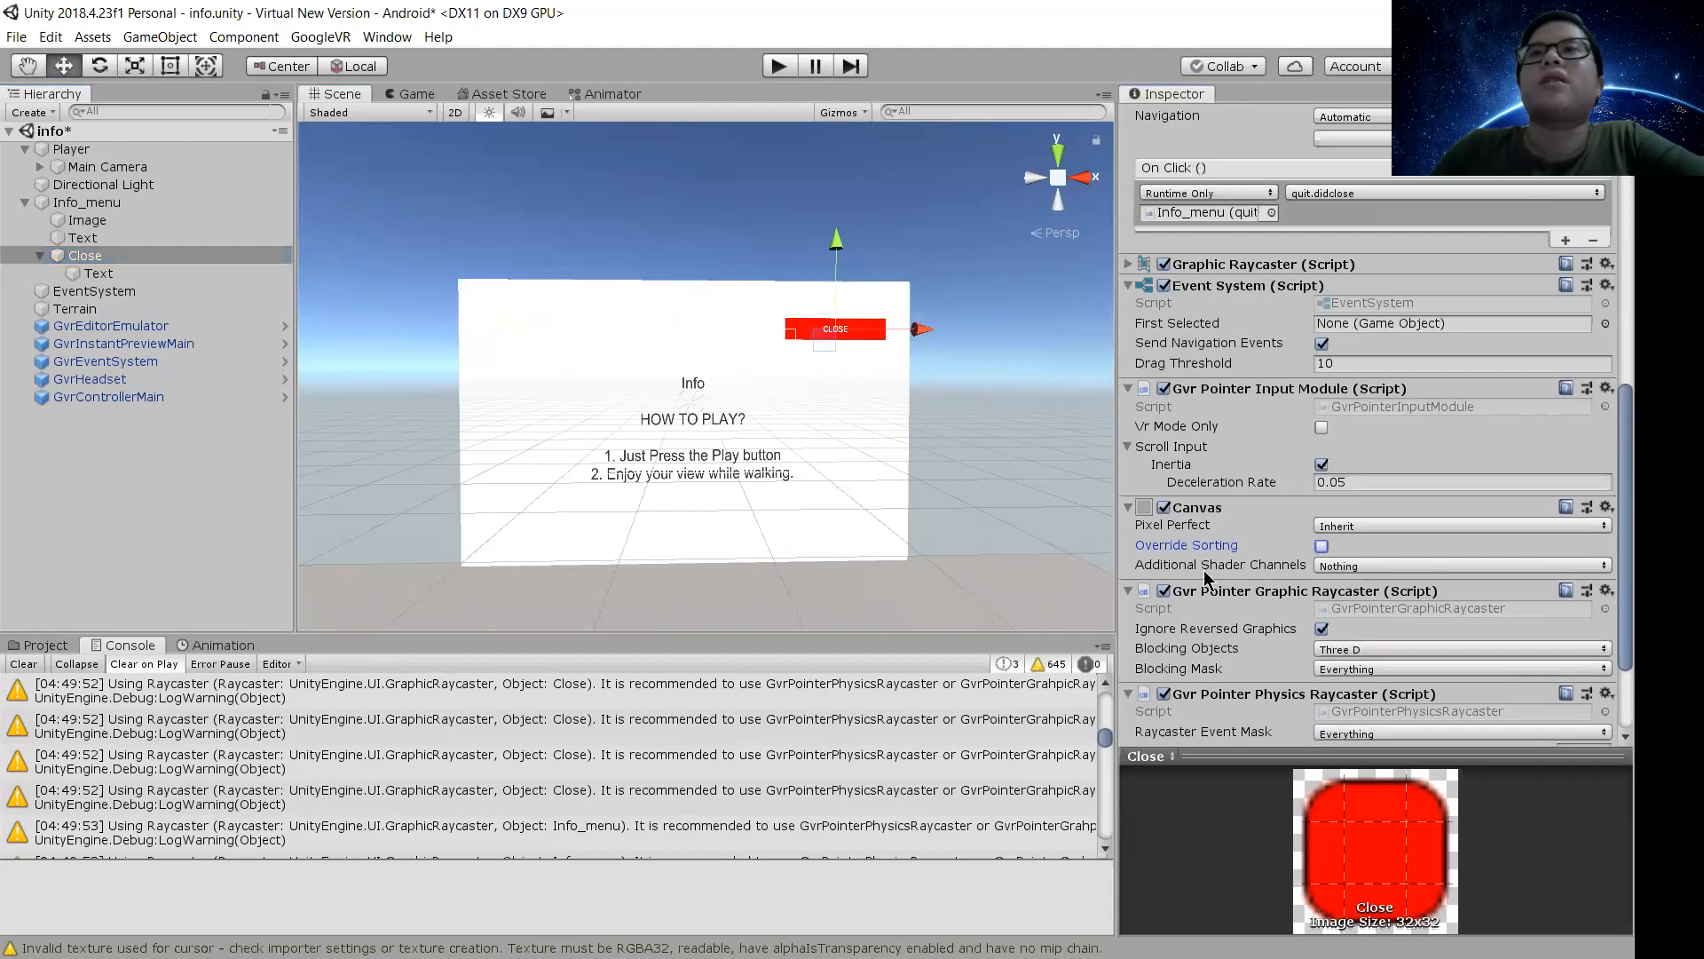
Collapse the Close button's Canvas component and move it up directly below the Rect Transform
click(1127, 507)
scroll(1168, 541, down, 3)
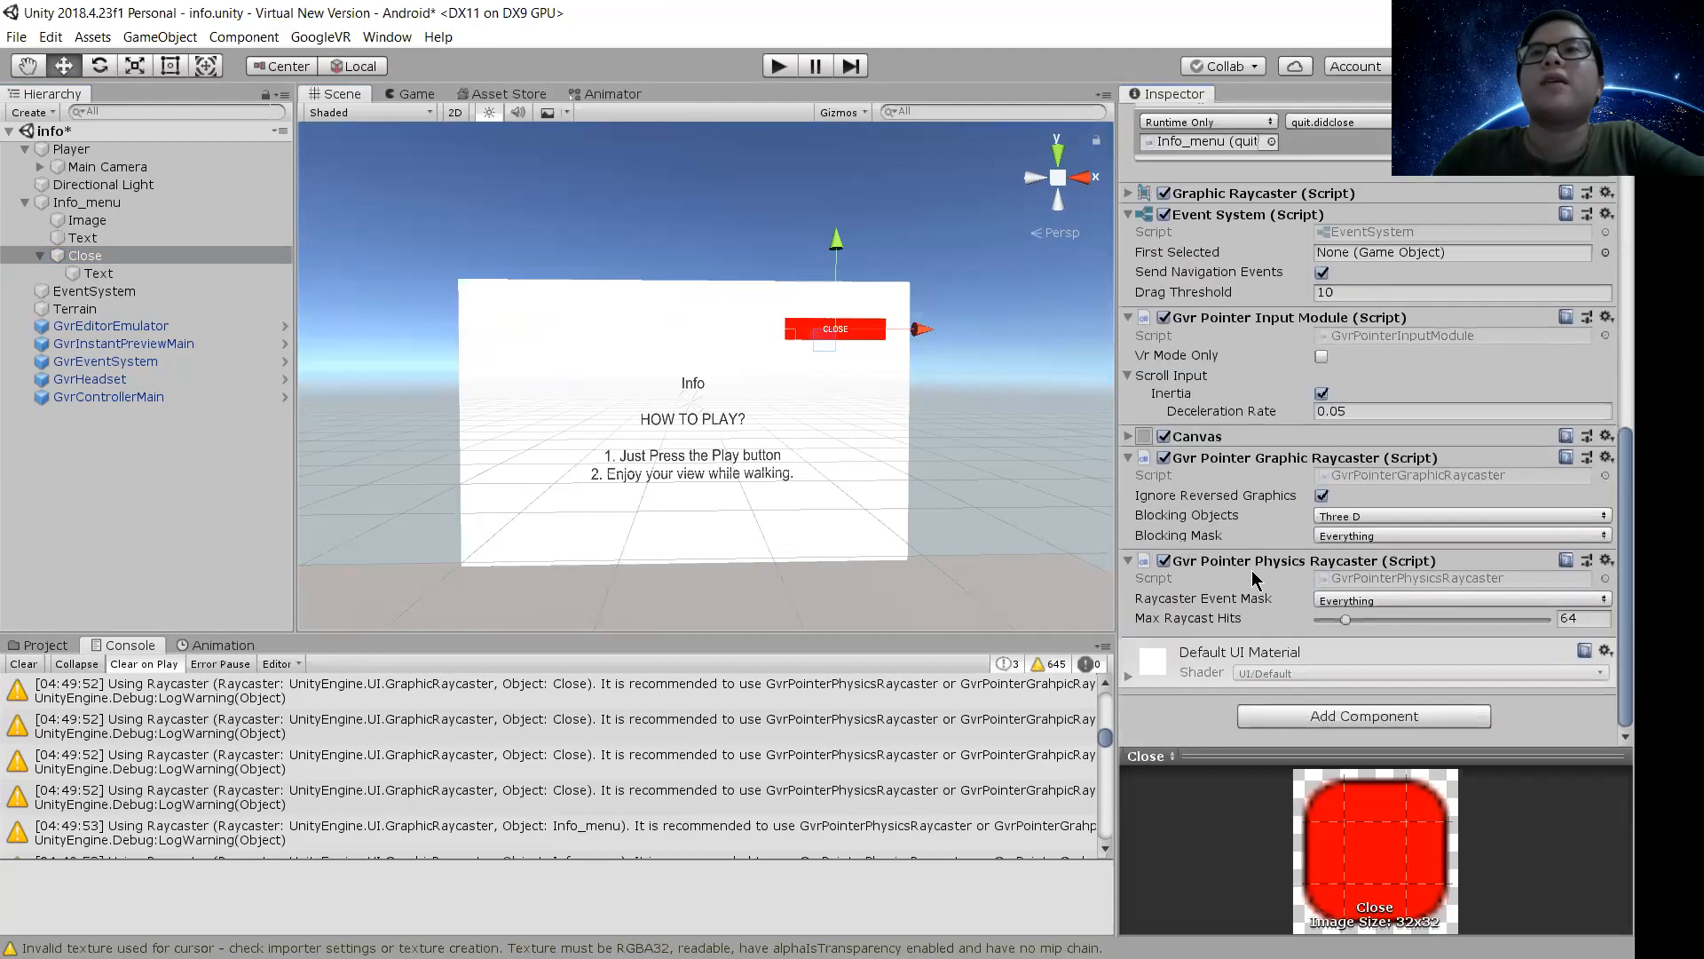
scroll(1240, 486, up, 3)
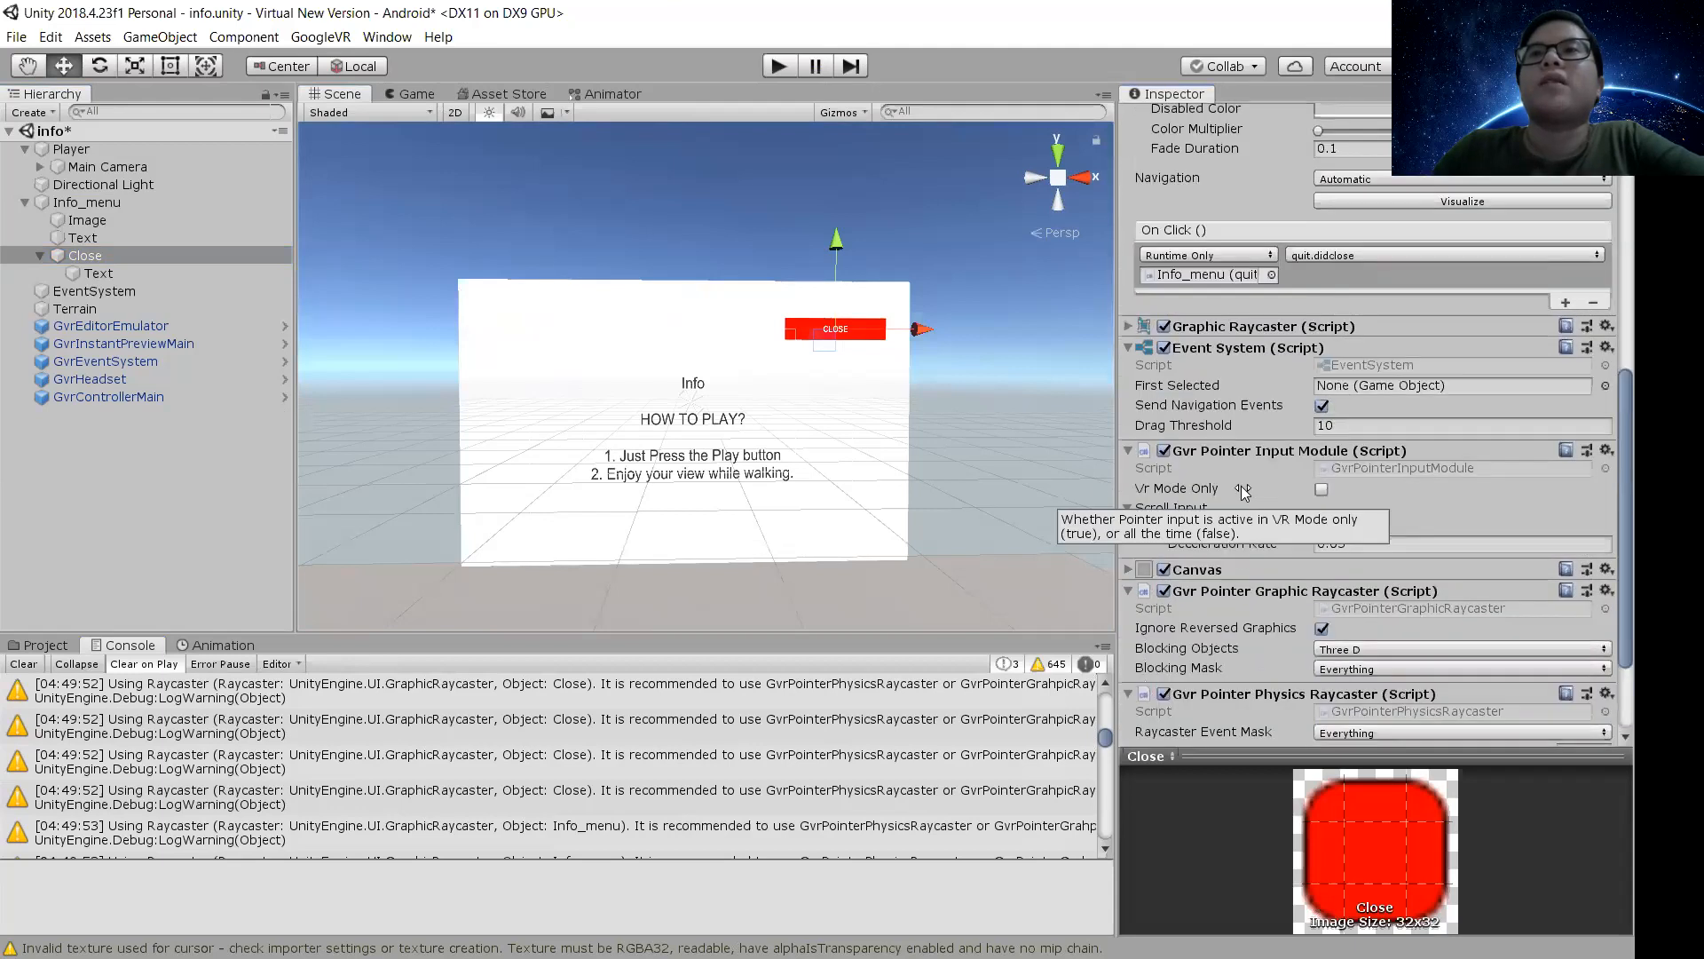
scroll(1241, 487, up, 2)
drag(1204, 367, 1204, 380)
scroll(1271, 423, up, 4)
drag(1233, 591, 1177, 235)
scroll(1266, 400, up, 4)
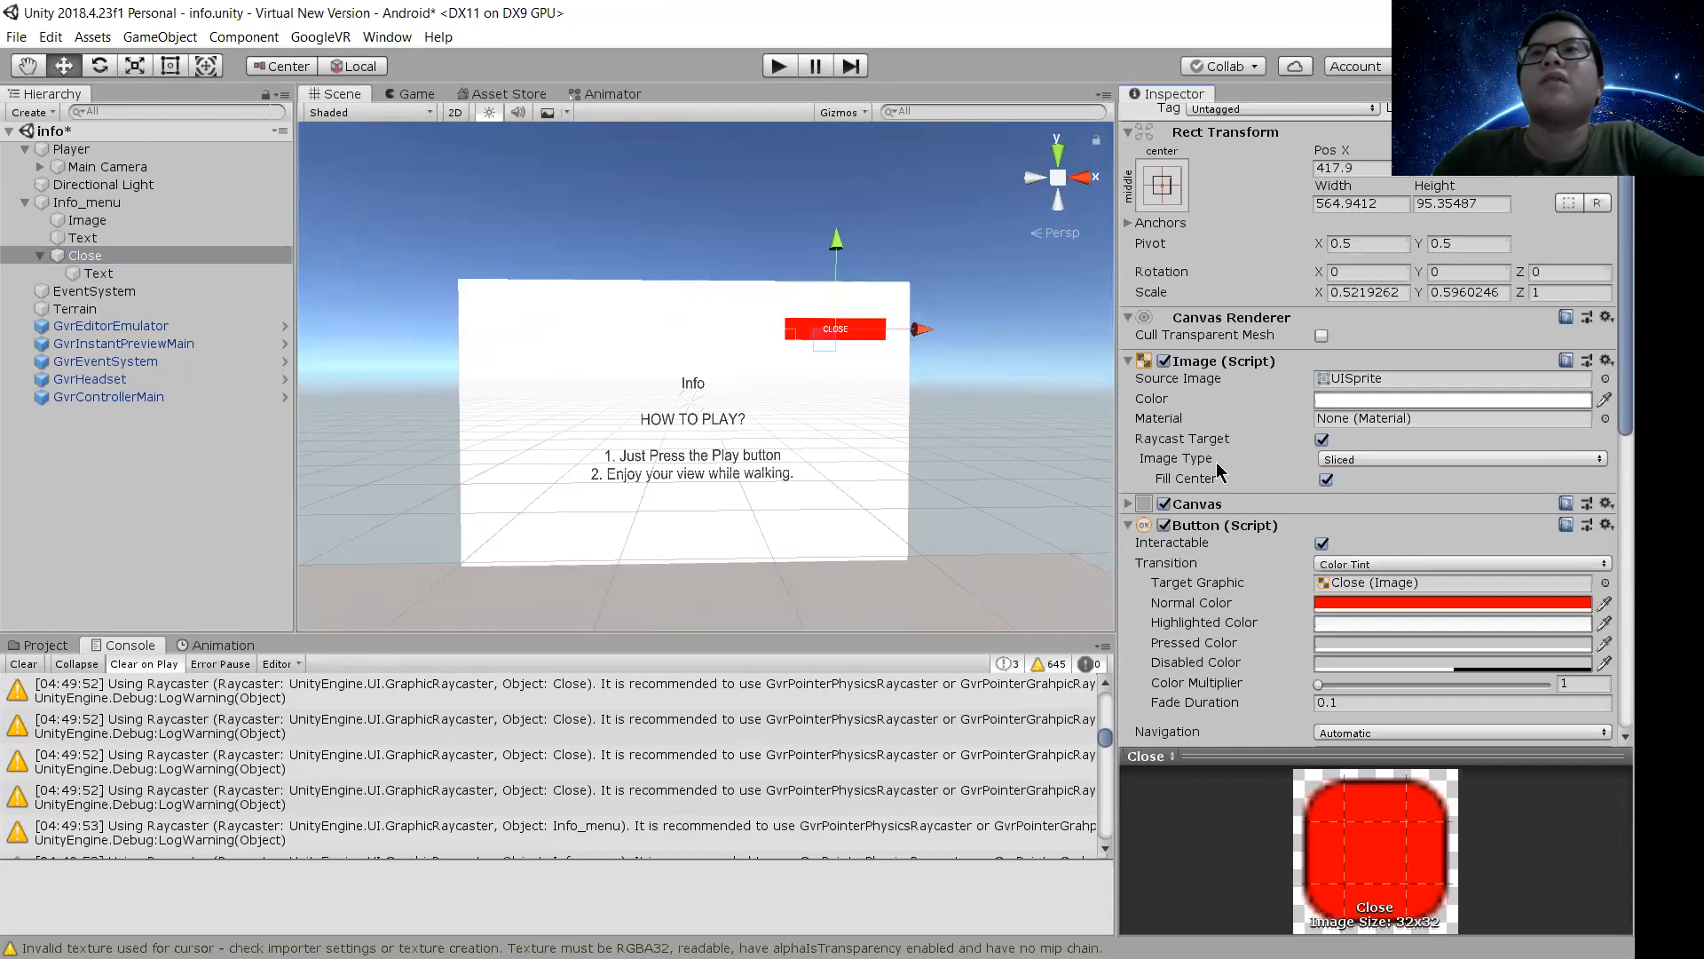
drag(1221, 512, 1186, 316)
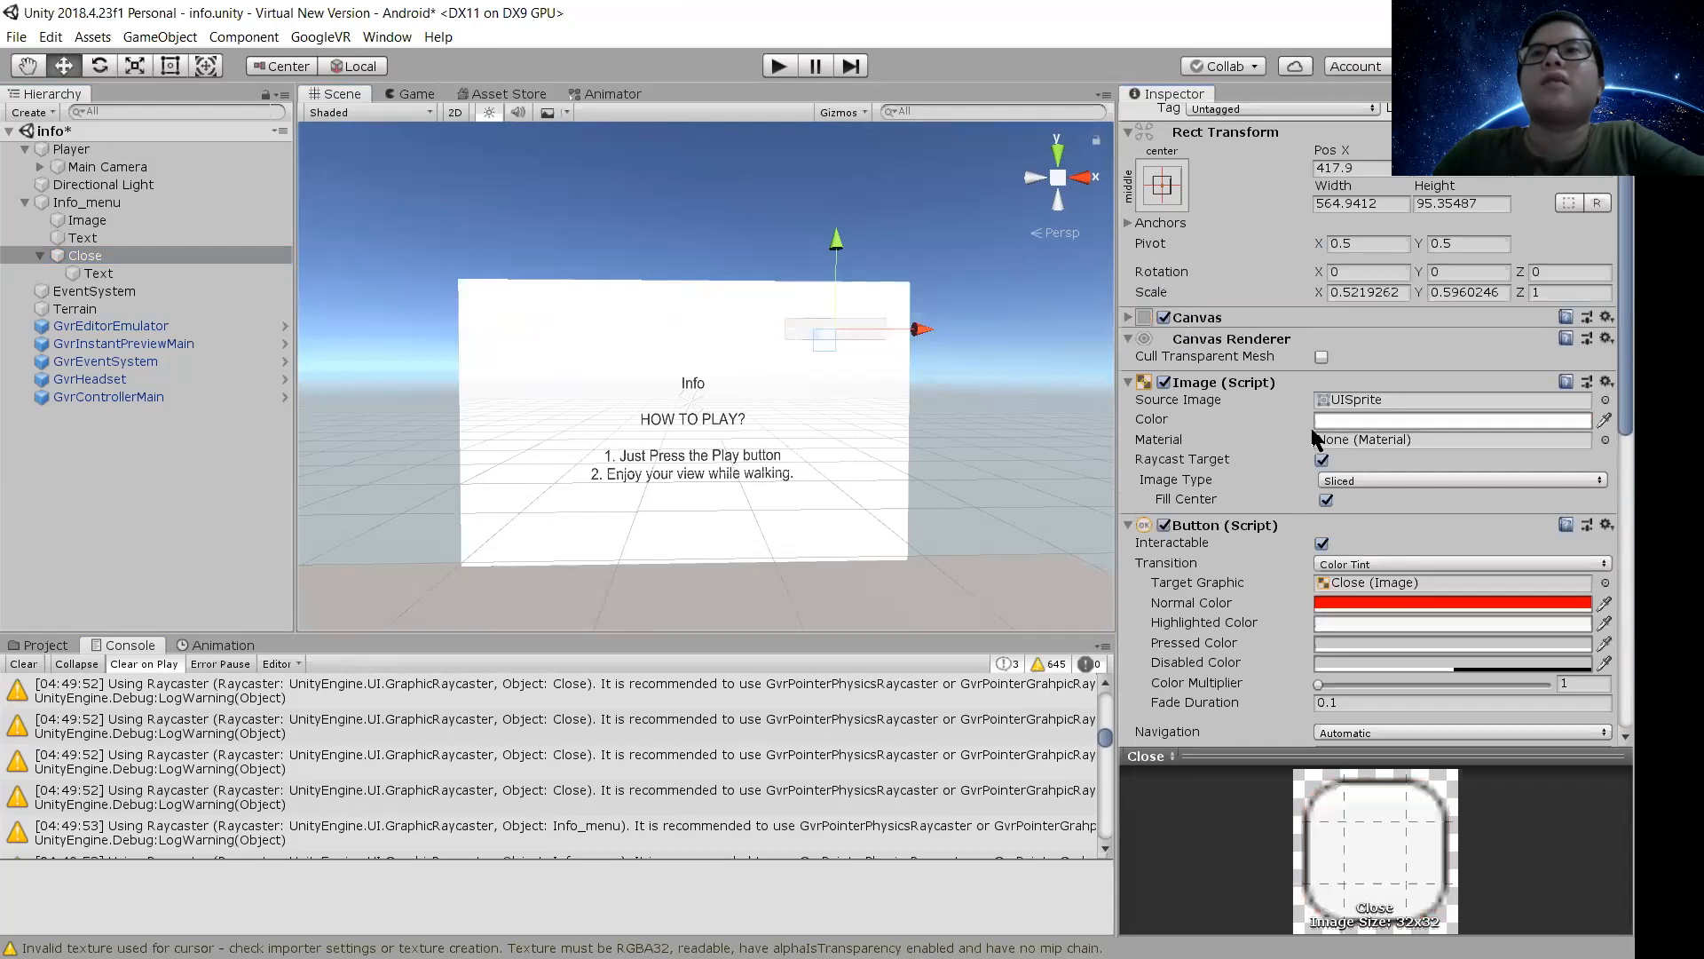
scroll(1231, 410, down, 5)
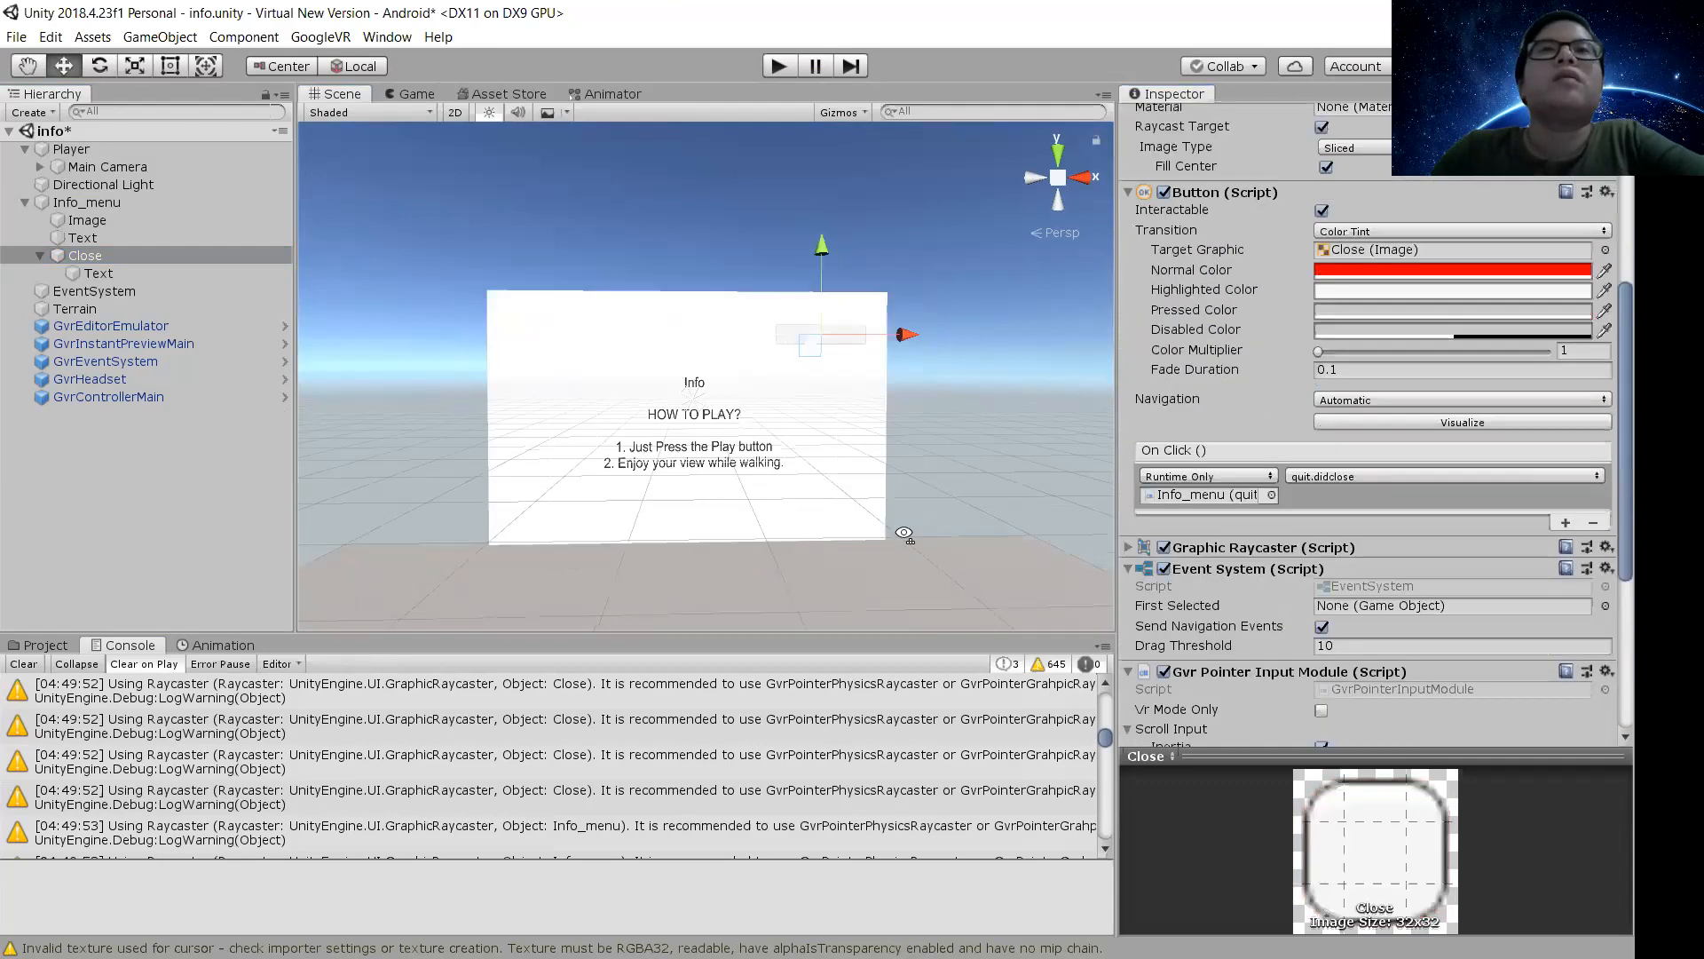
alt+drag(904, 535, 898, 552)
right_drag(890, 551, 916, 526)
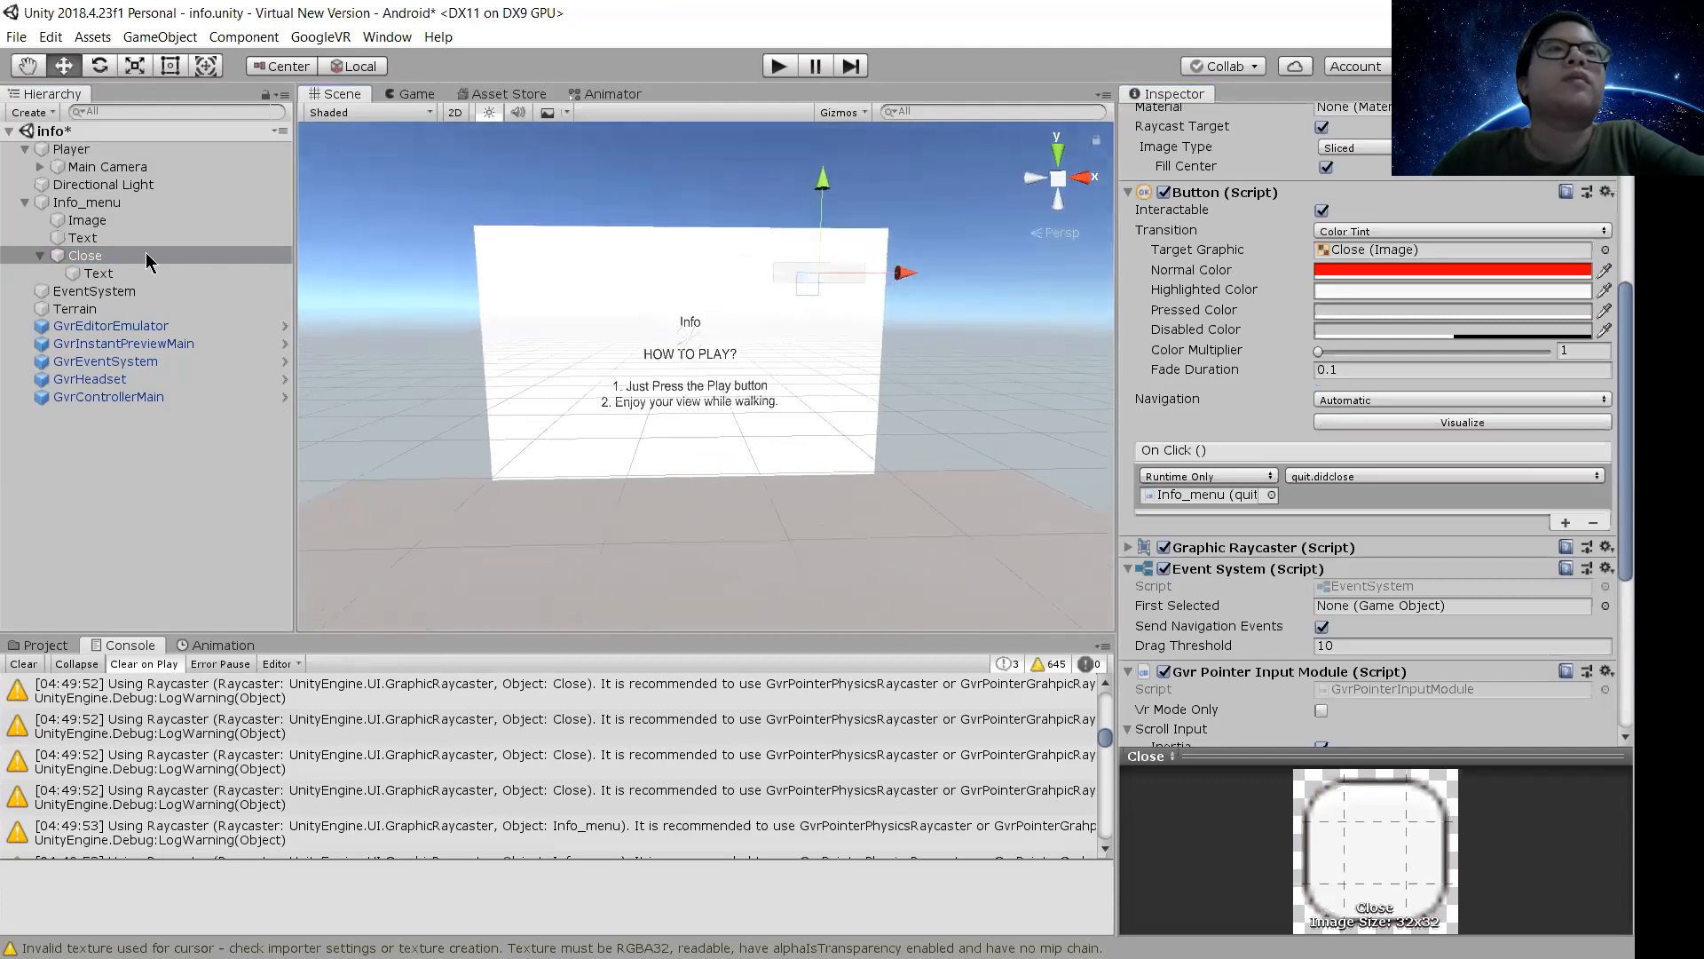
Review the components of the Player, Directional Light, Info_menu, GvrEditorEmulator, Terrain and EventSystem objects
click(51, 153)
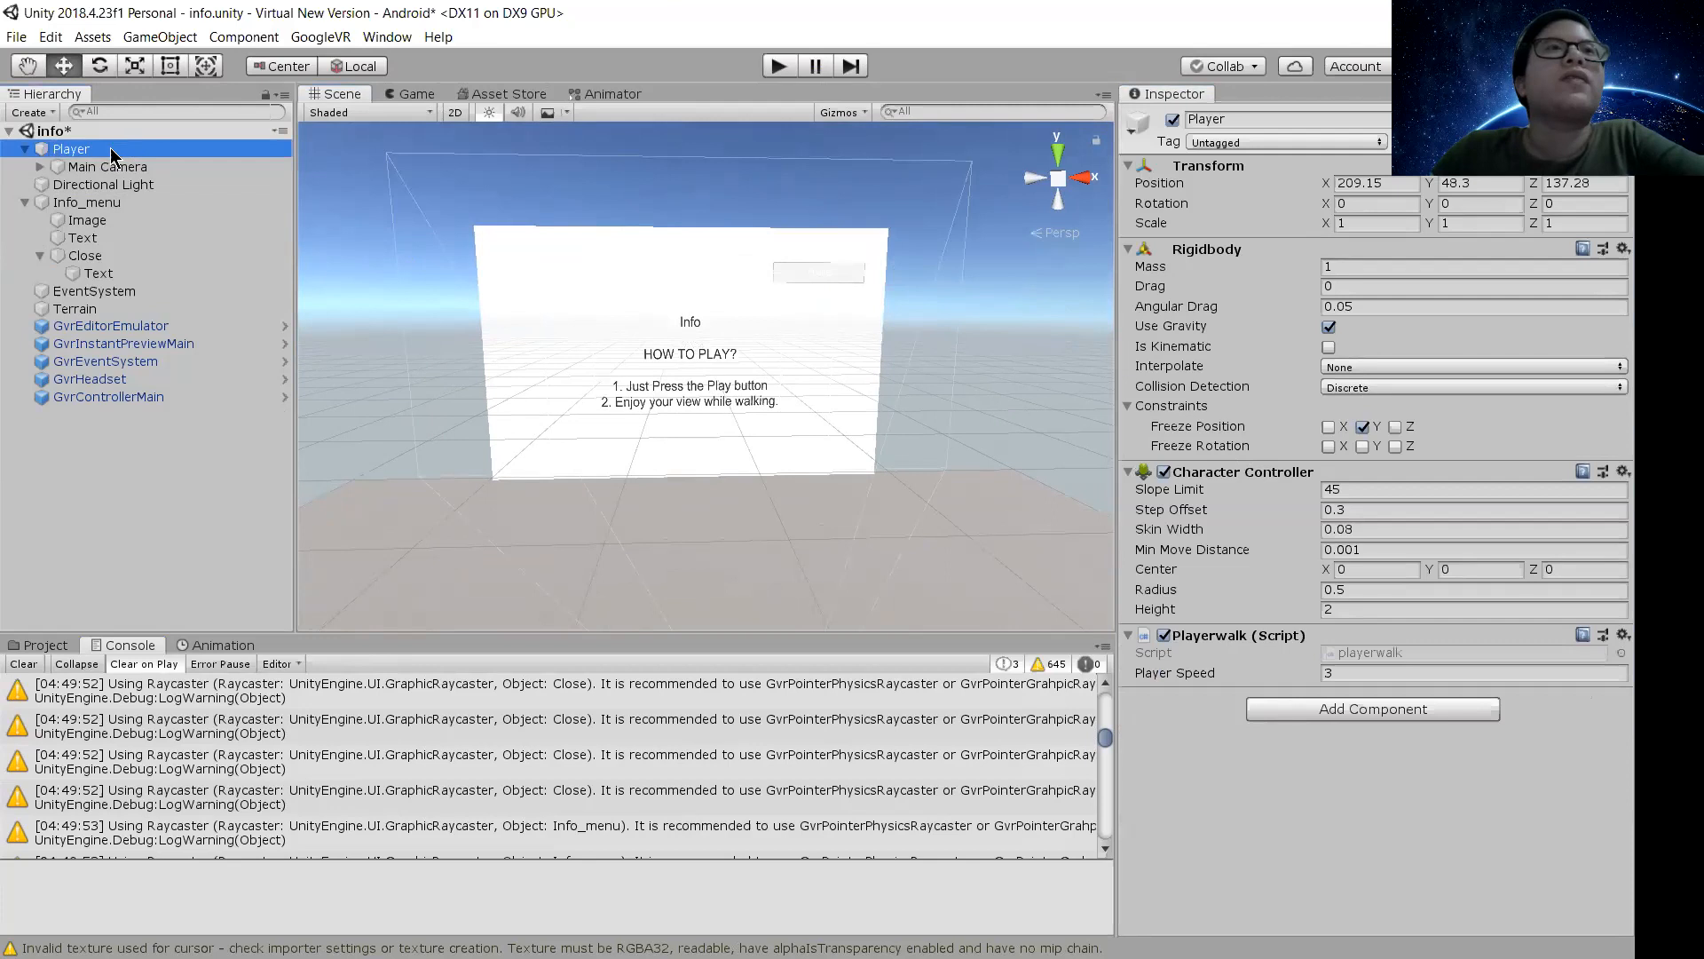
click(96, 168)
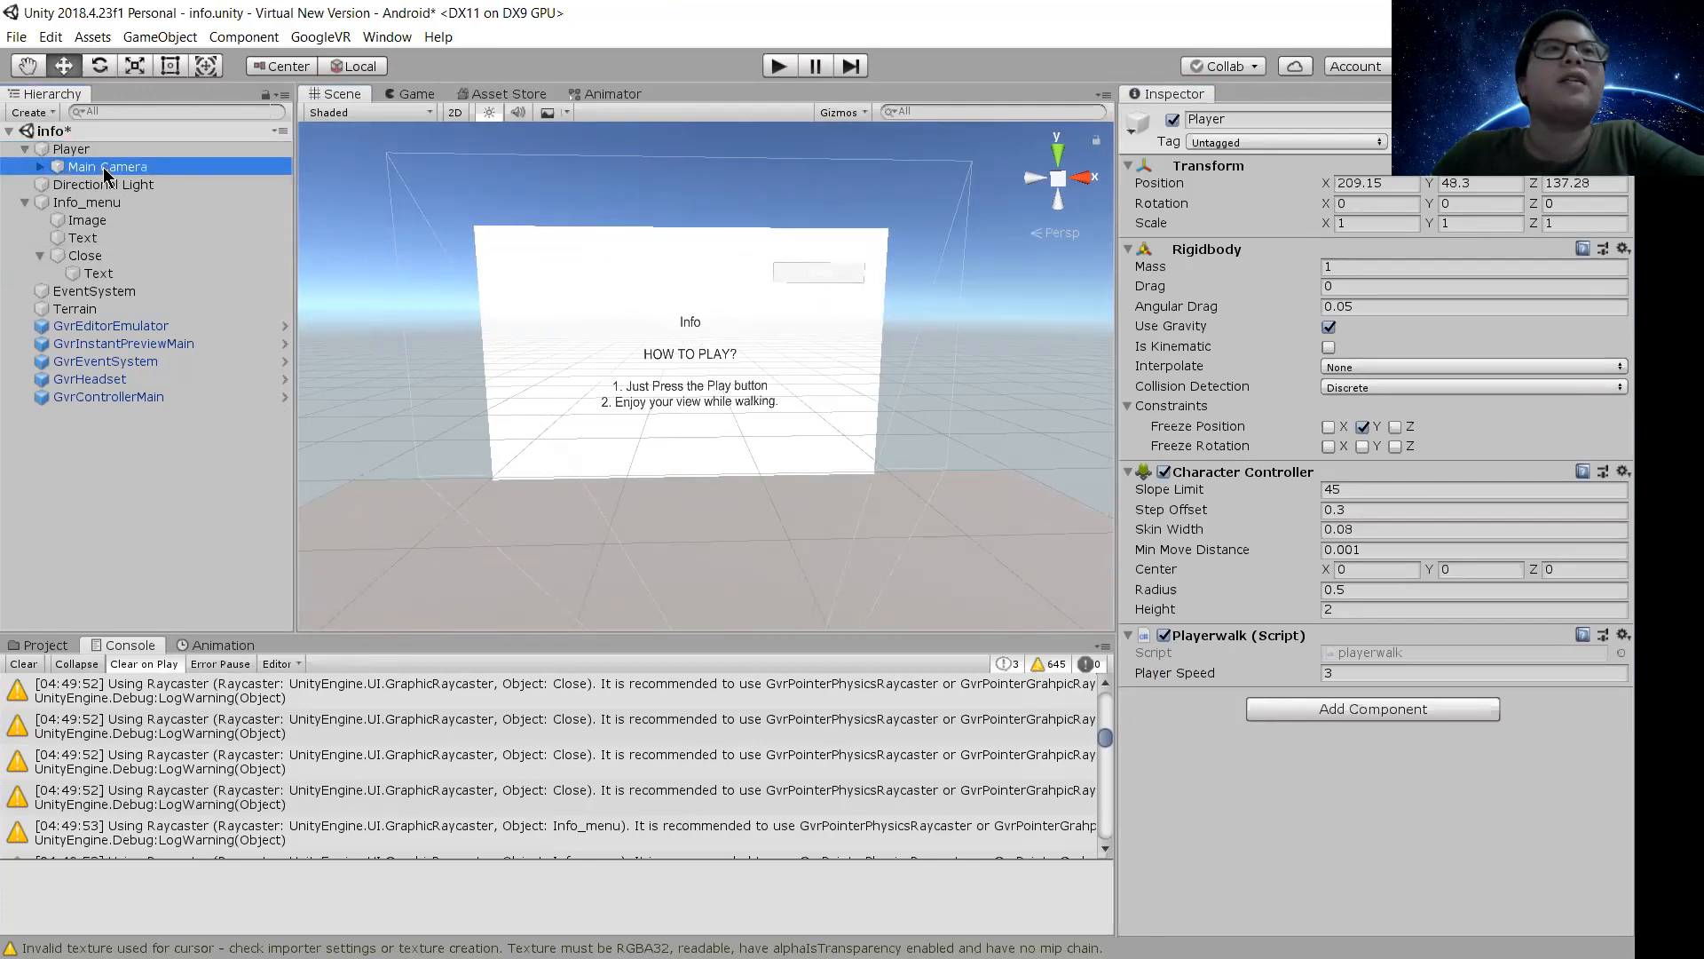
click(89, 184)
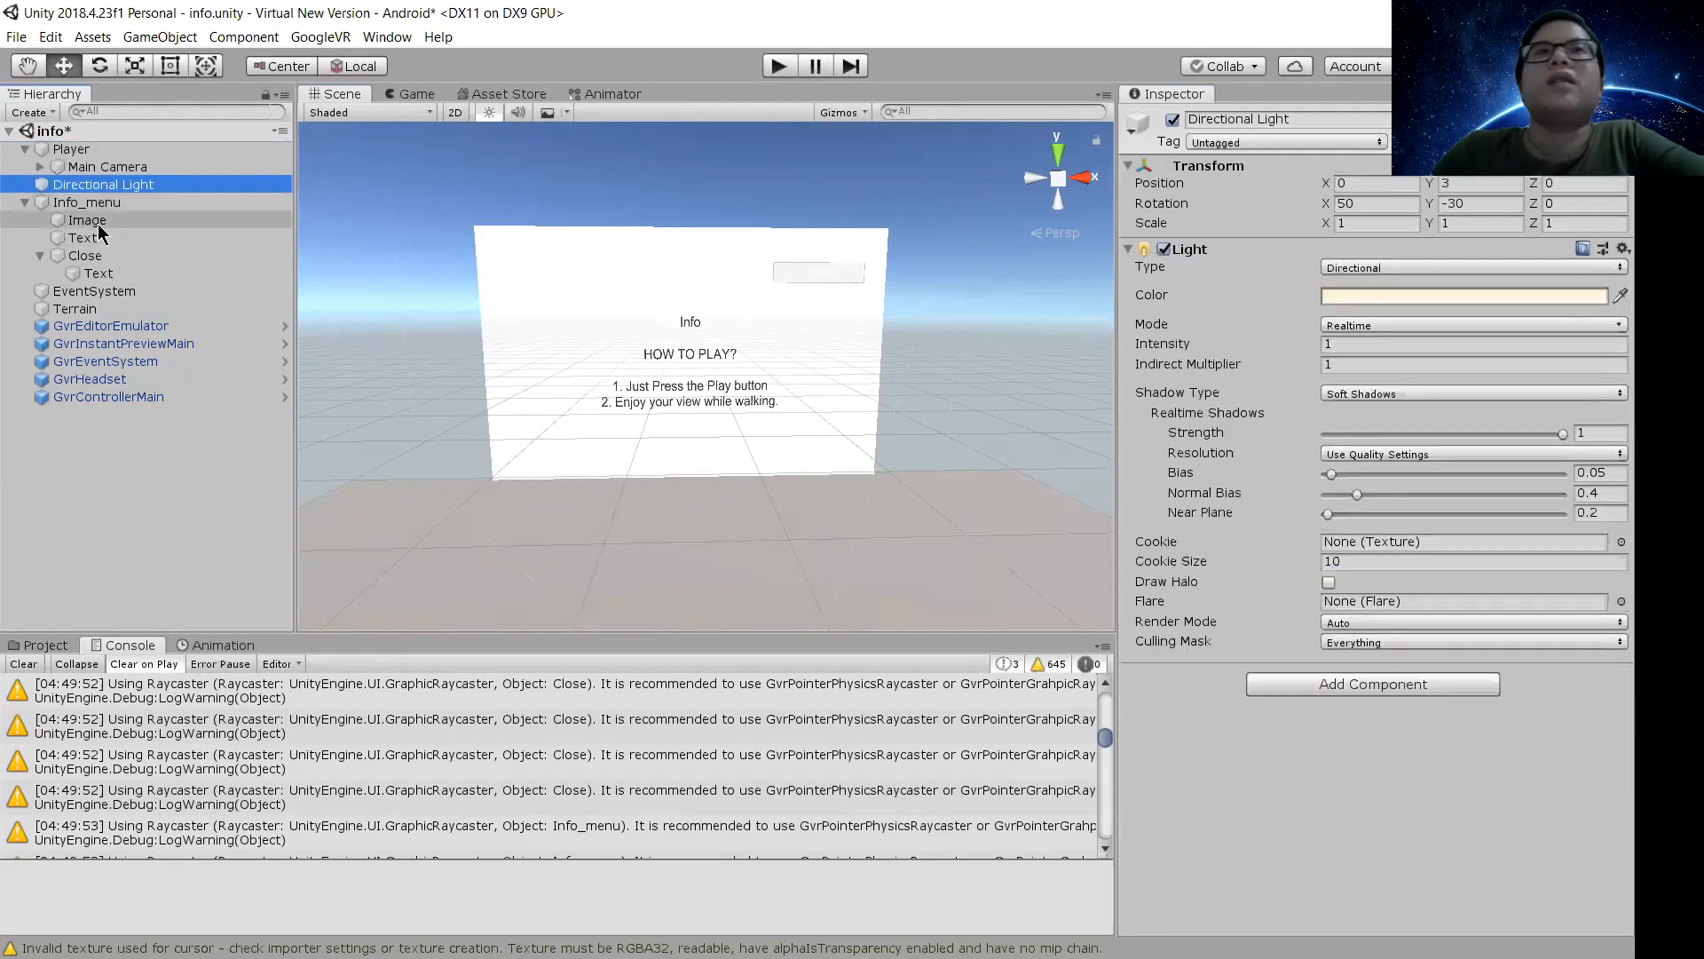
click(89, 220)
click(87, 202)
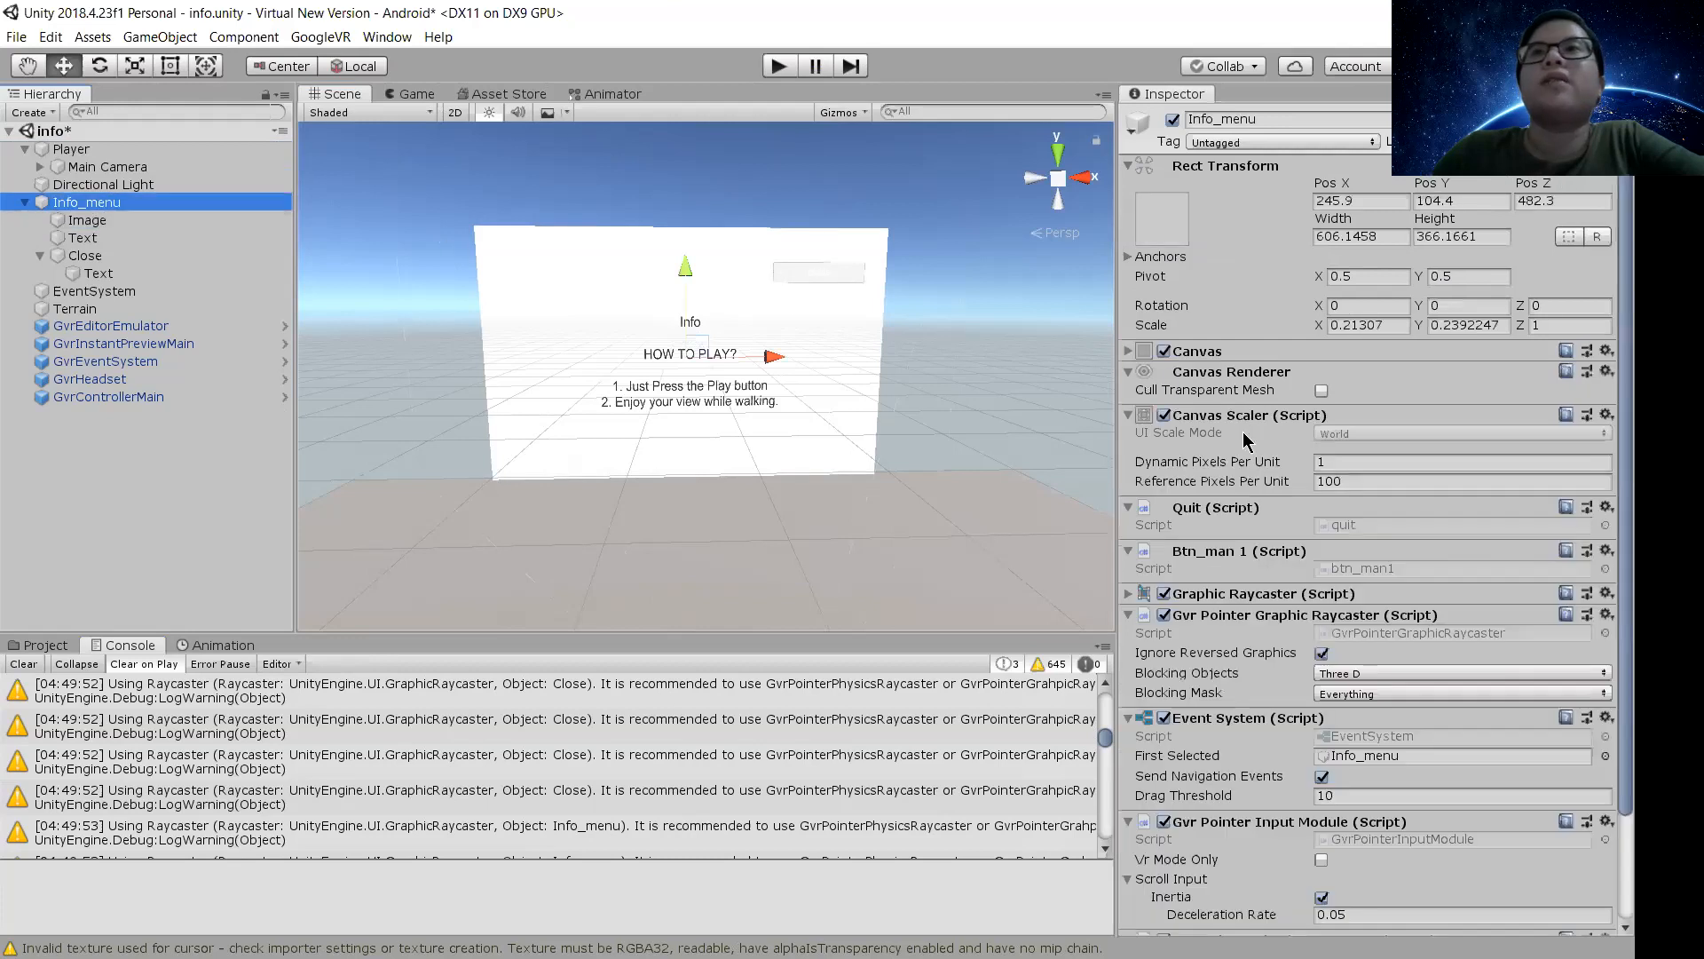
scroll(1133, 380, down, 3)
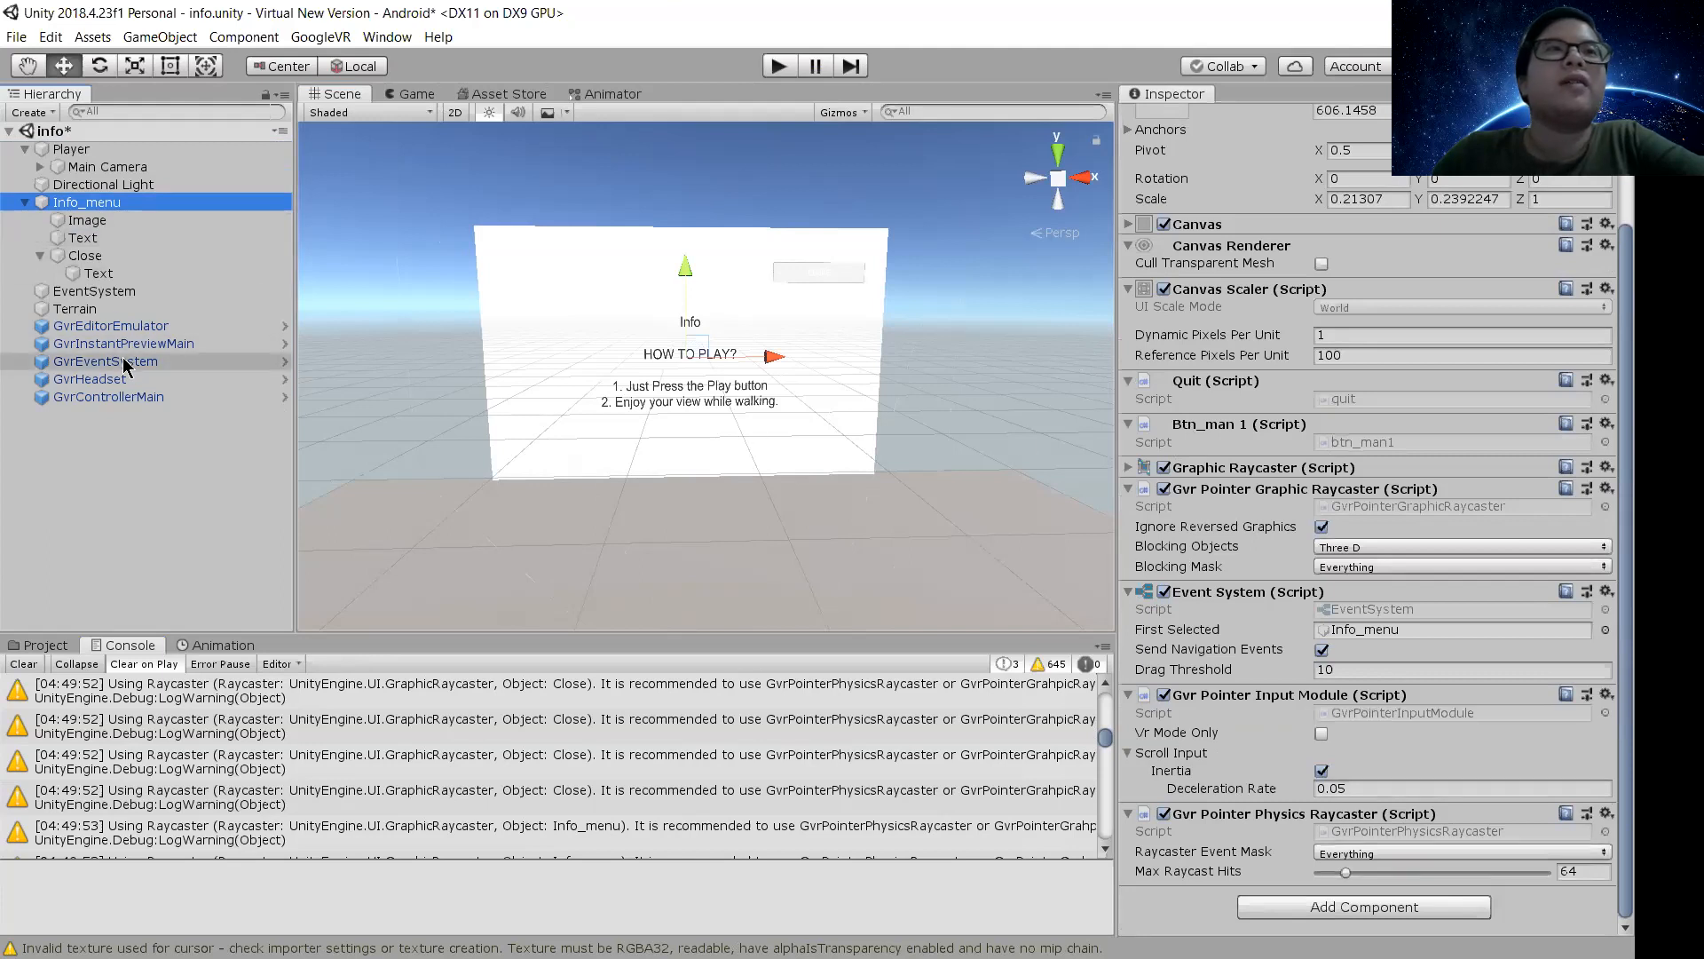
click(109, 328)
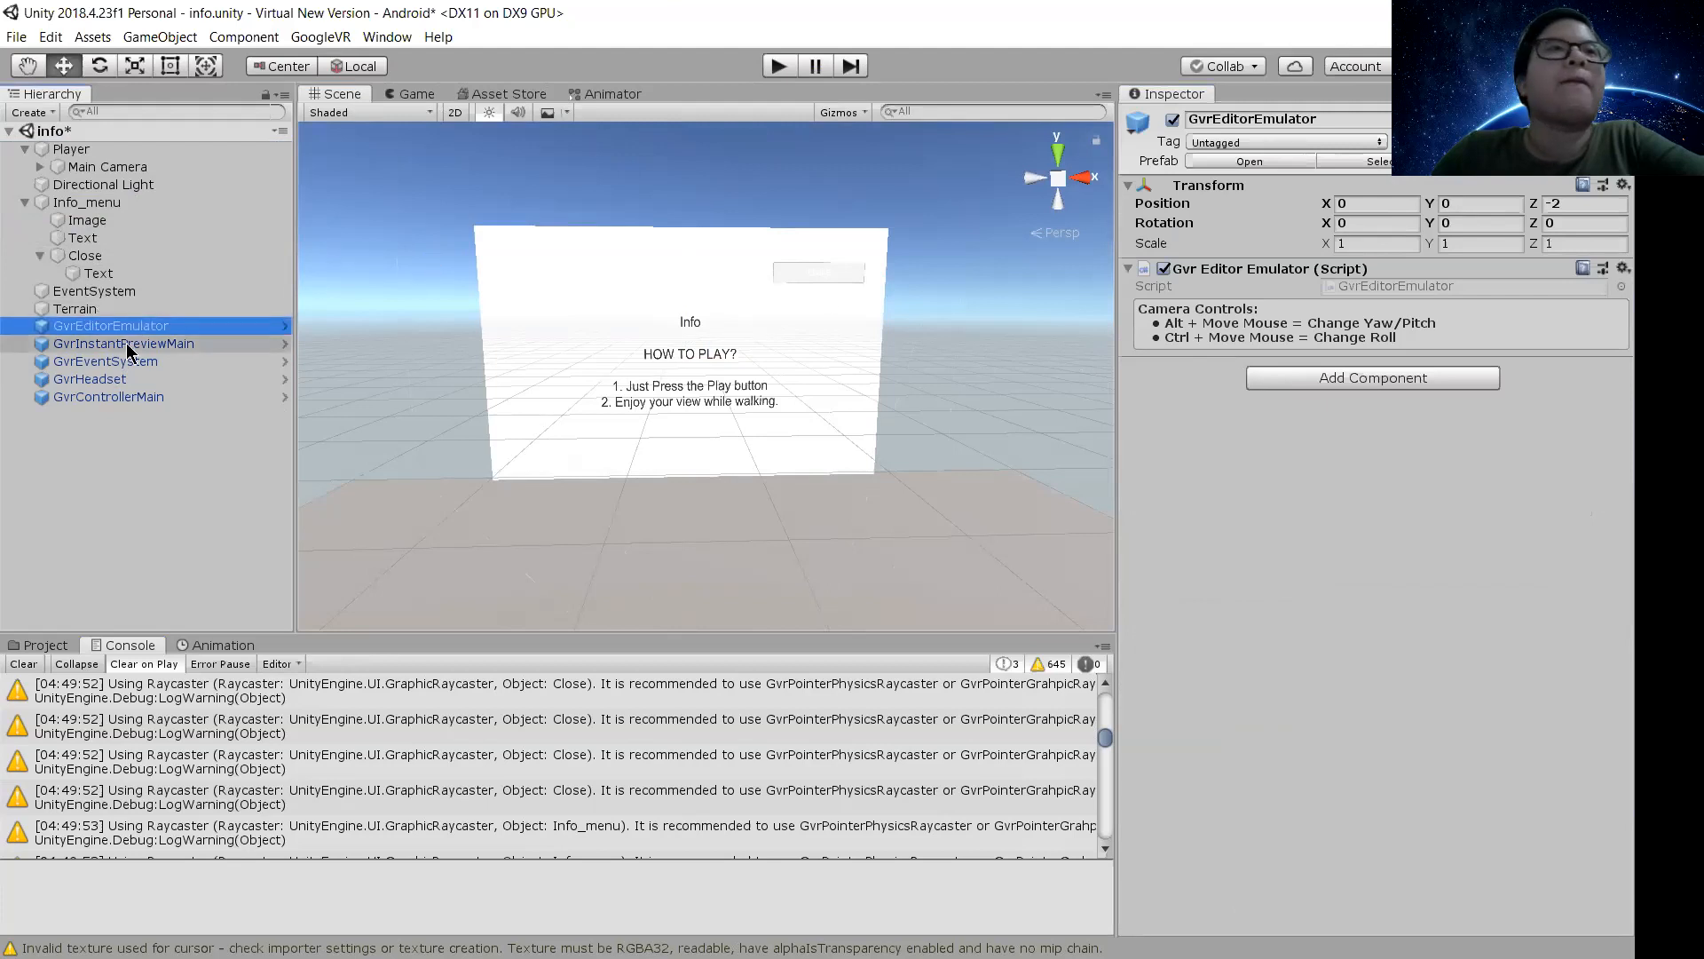
click(129, 428)
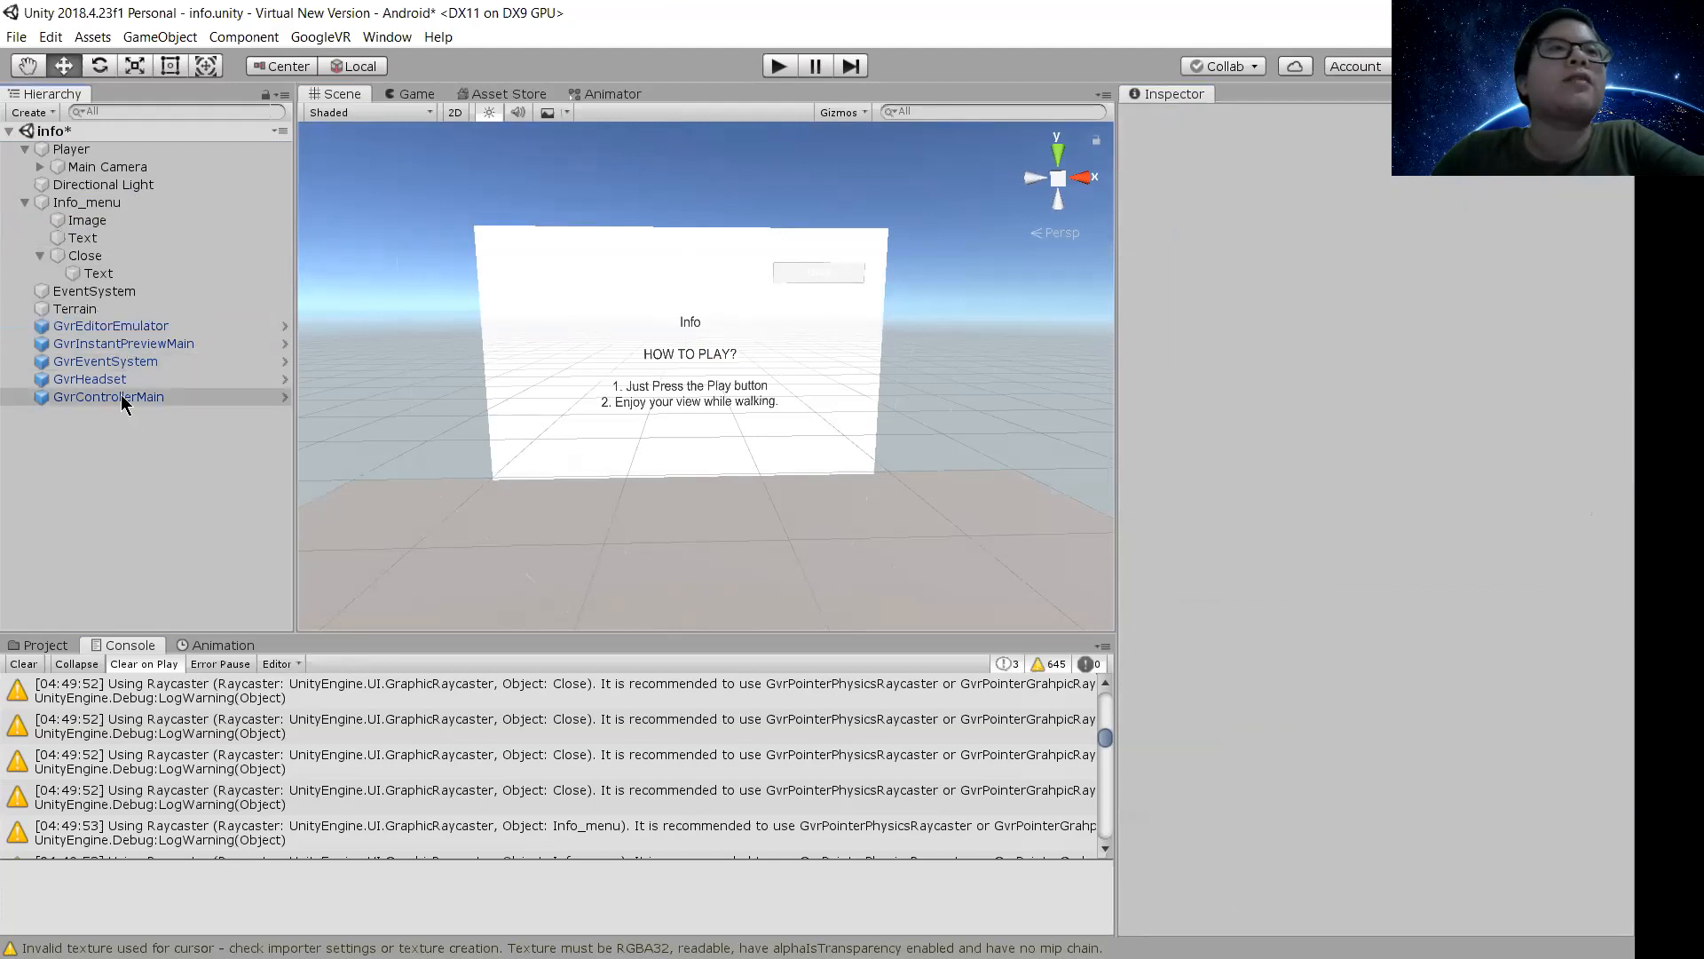
click(78, 309)
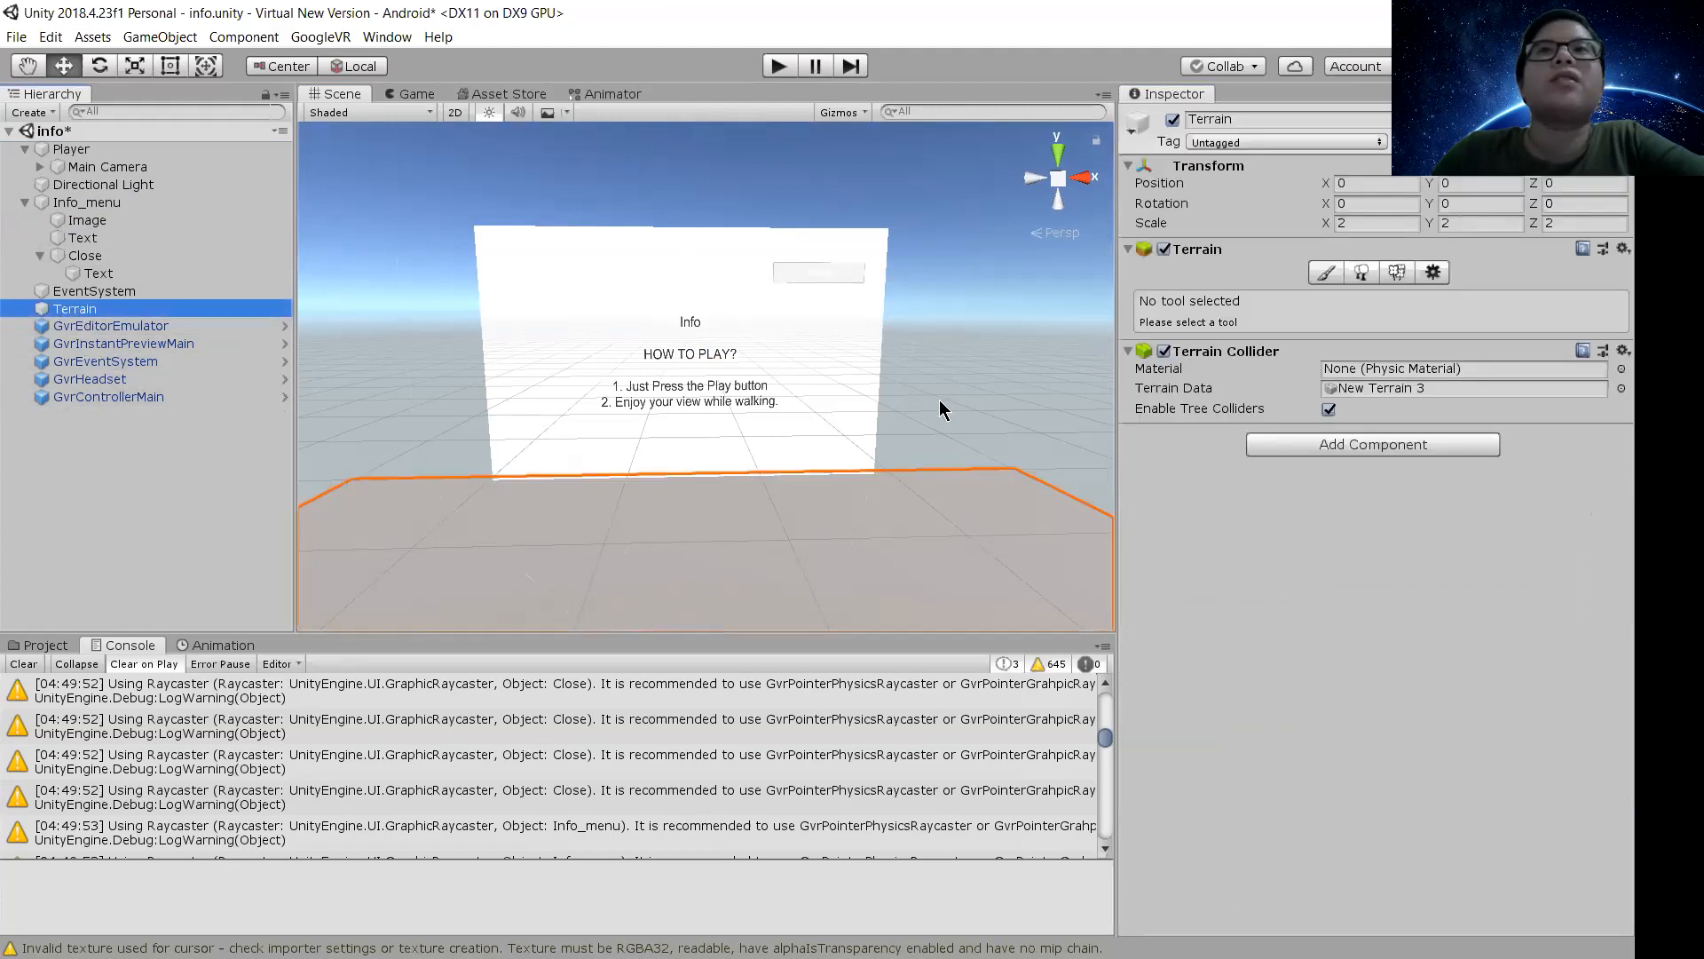
right_drag(939, 402, 899, 408)
click(106, 288)
right_drag(651, 439, 656, 408)
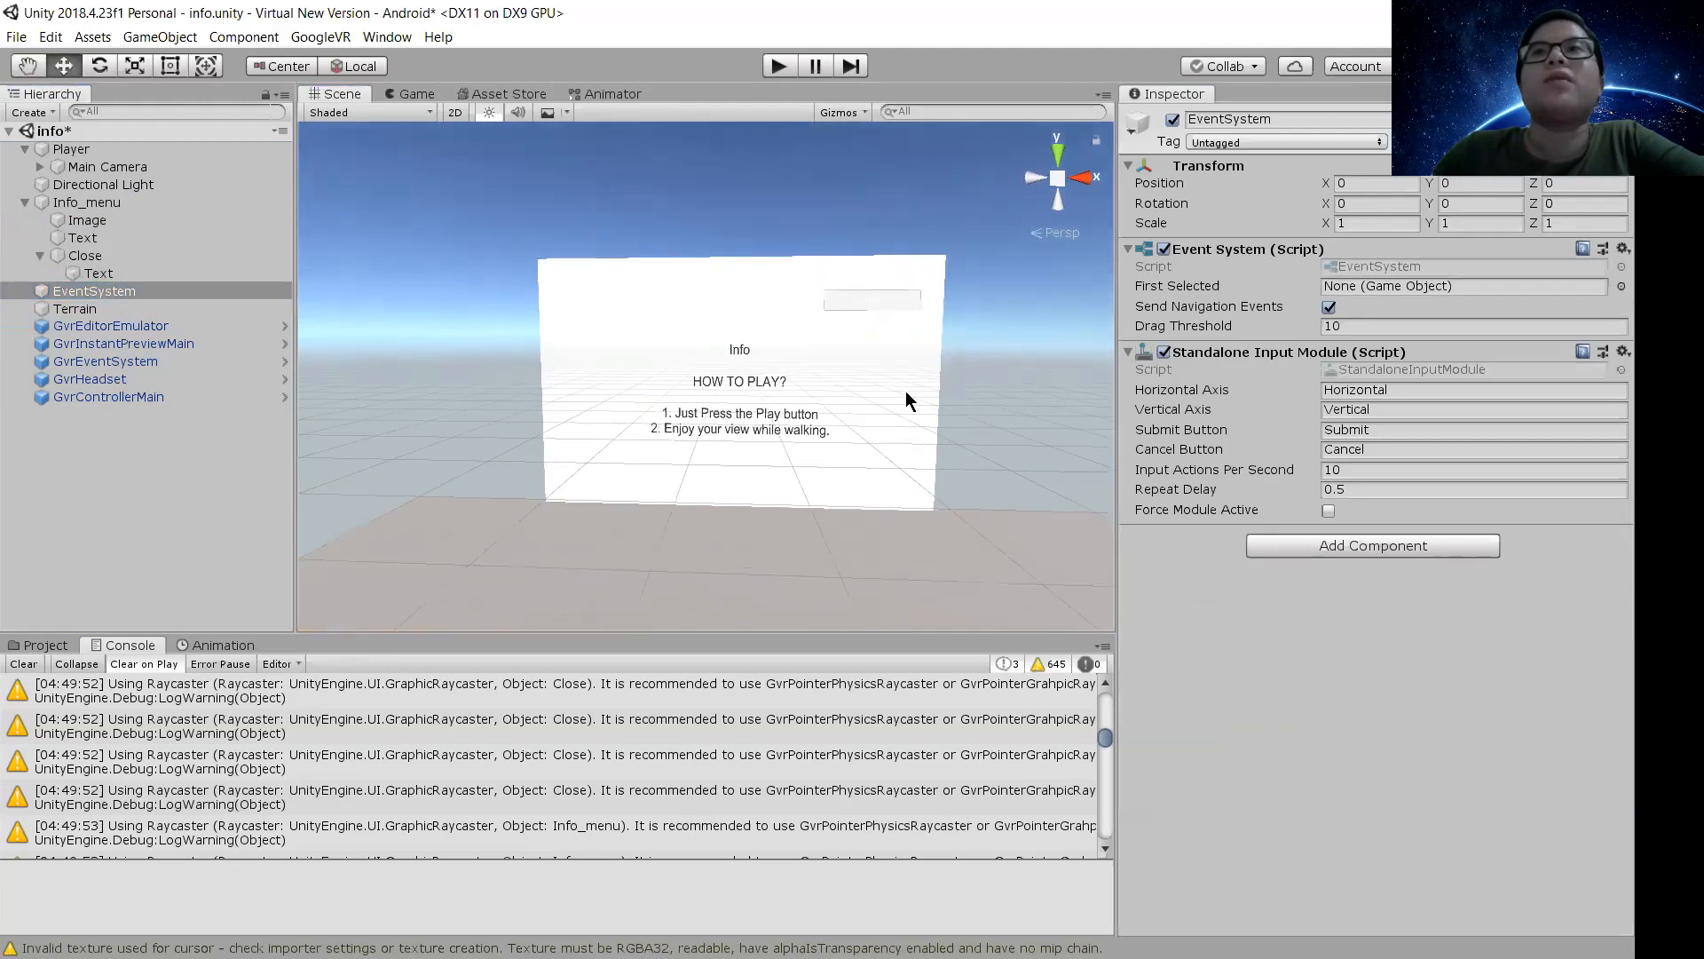
Check the Close button's On Click entry and Gvr pointer components against the raycaster warnings in the console
click(85, 257)
scroll(1261, 519, down, 5)
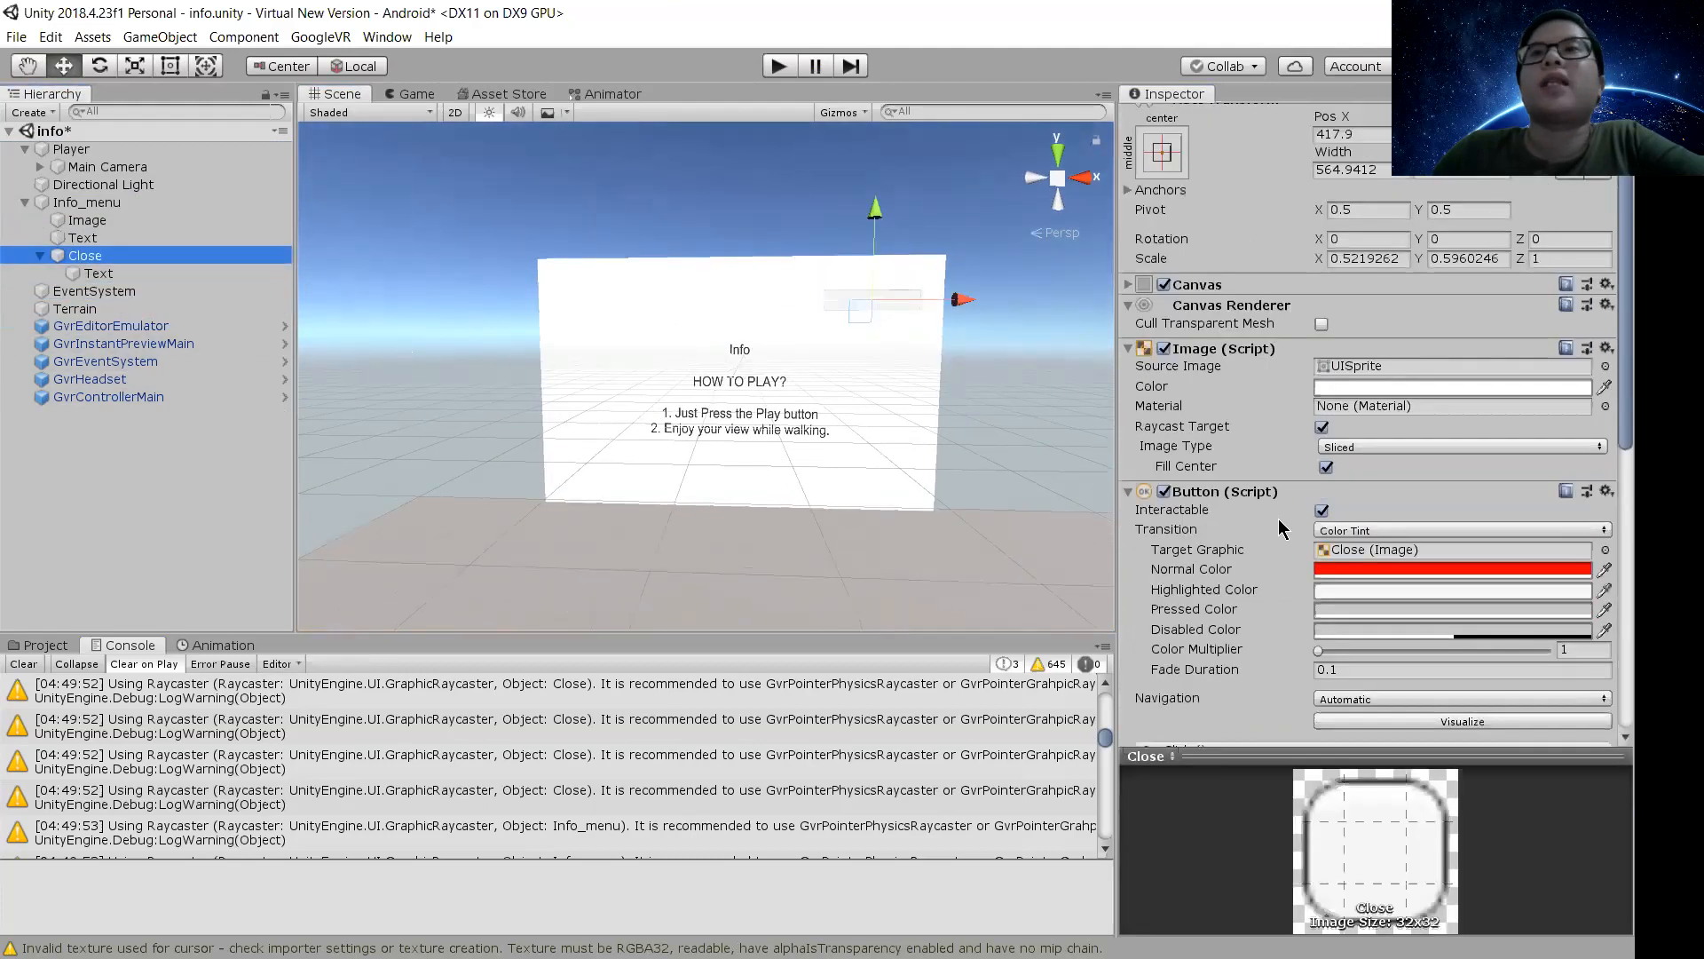
scroll(1278, 524, down, 3)
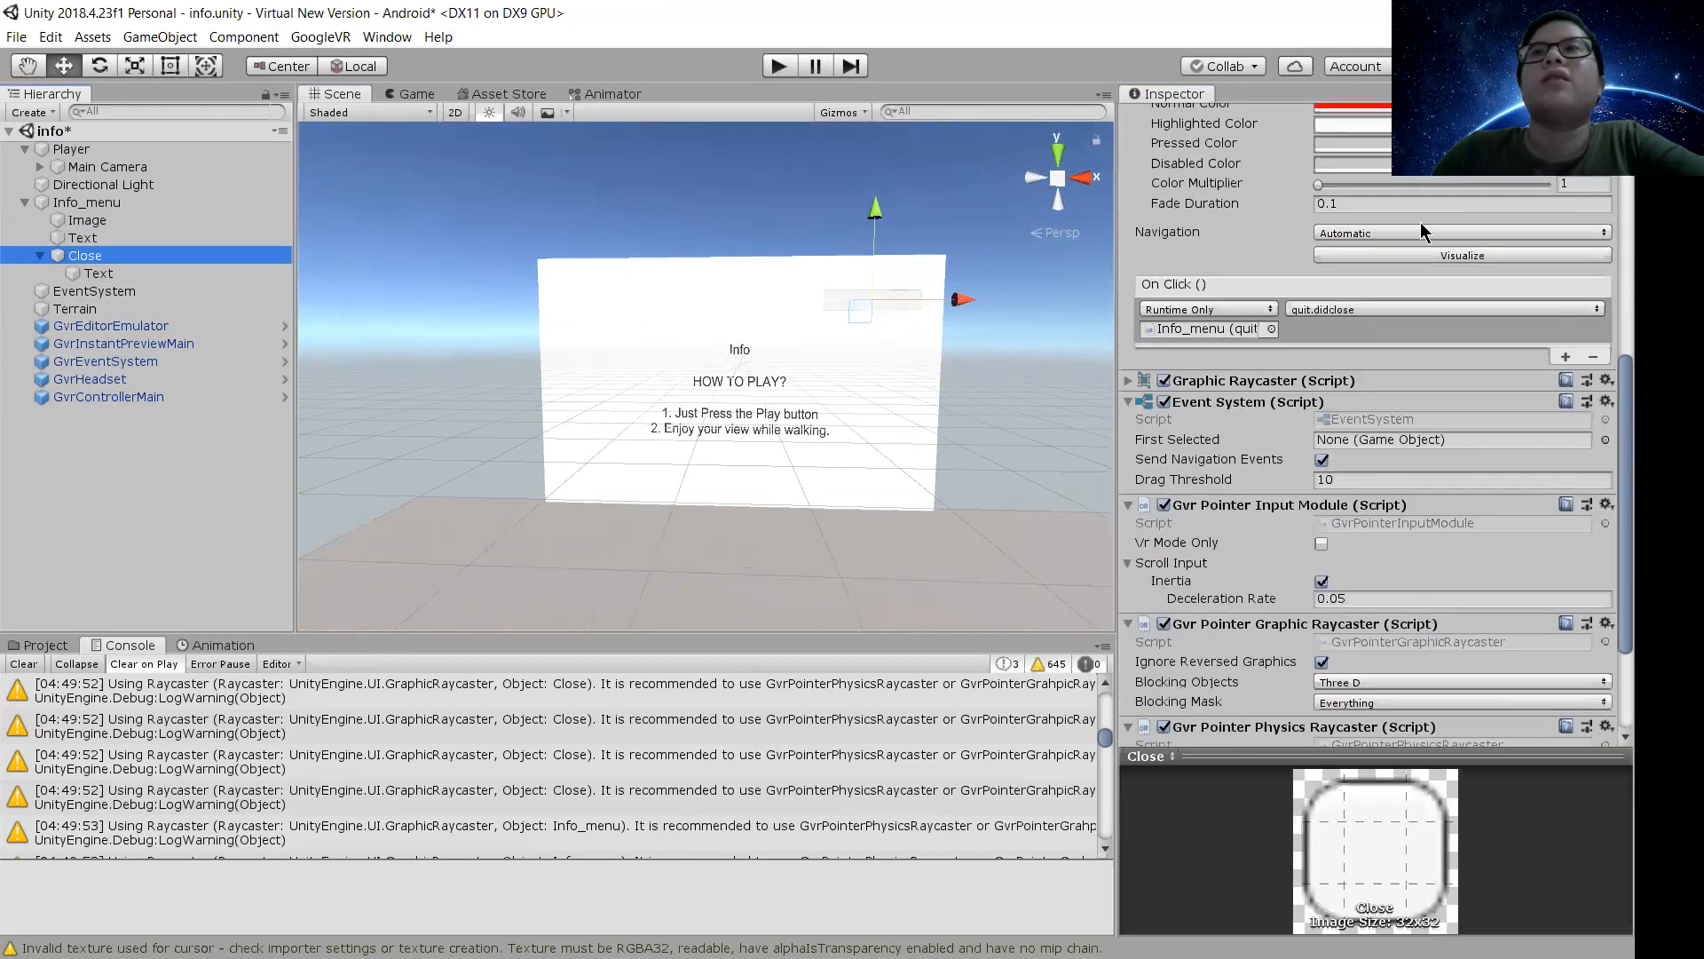
scroll(1161, 448, down, 3)
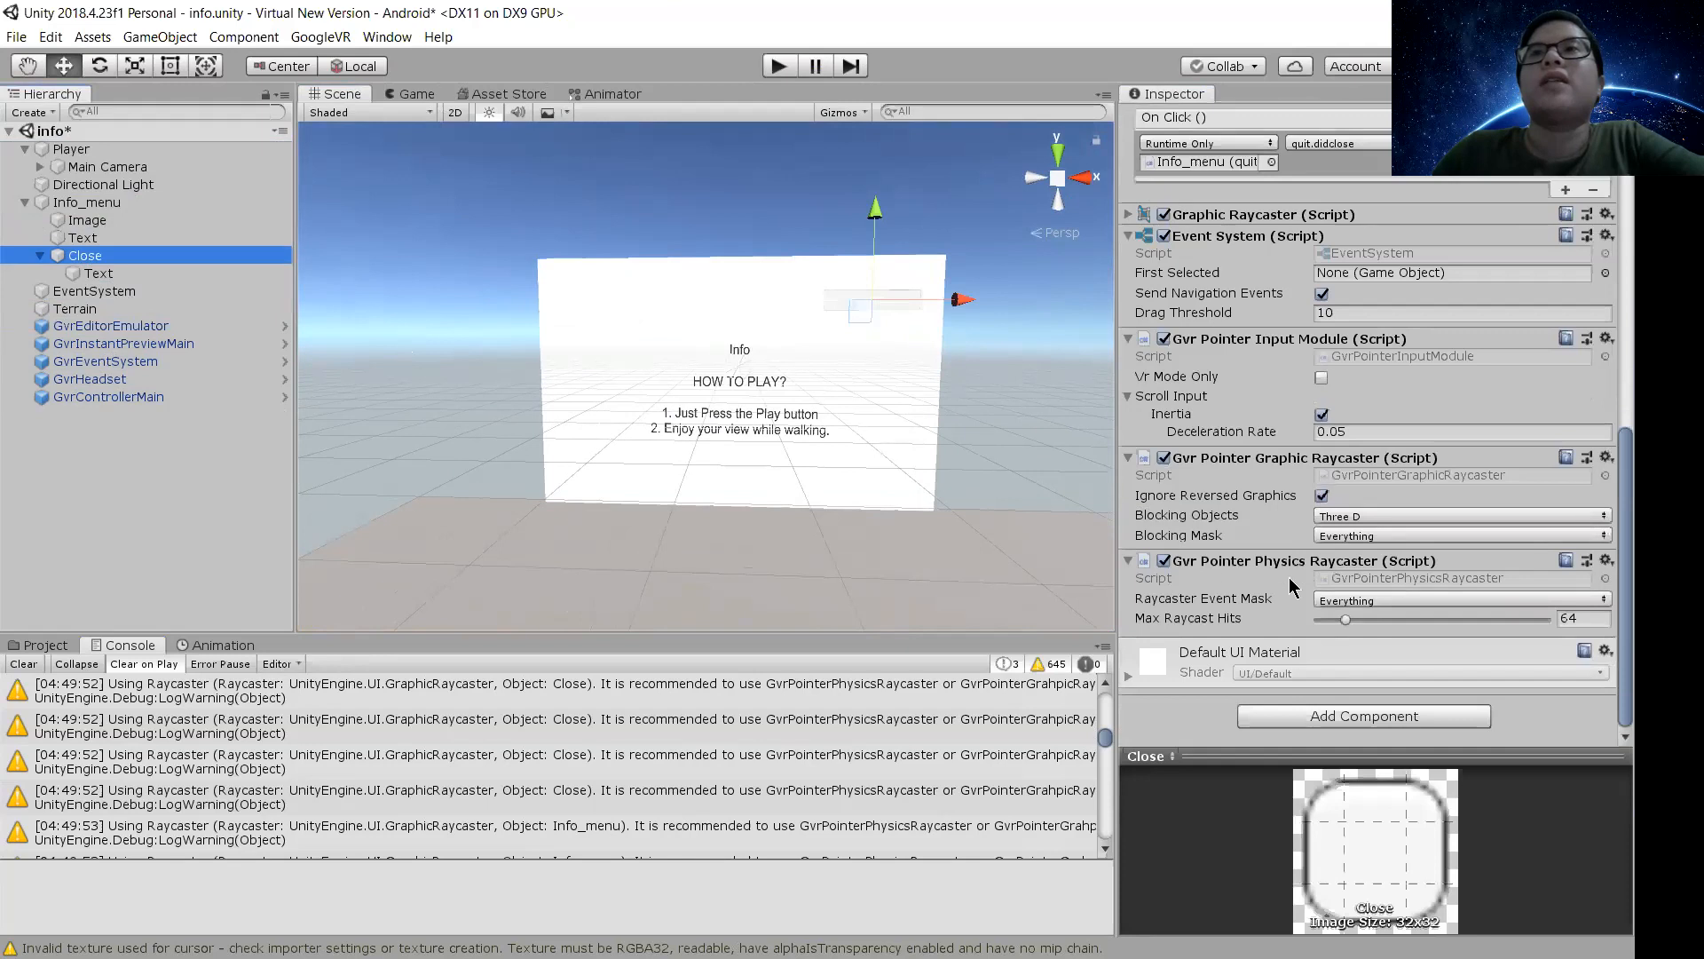
scroll(501, 759, down, 5)
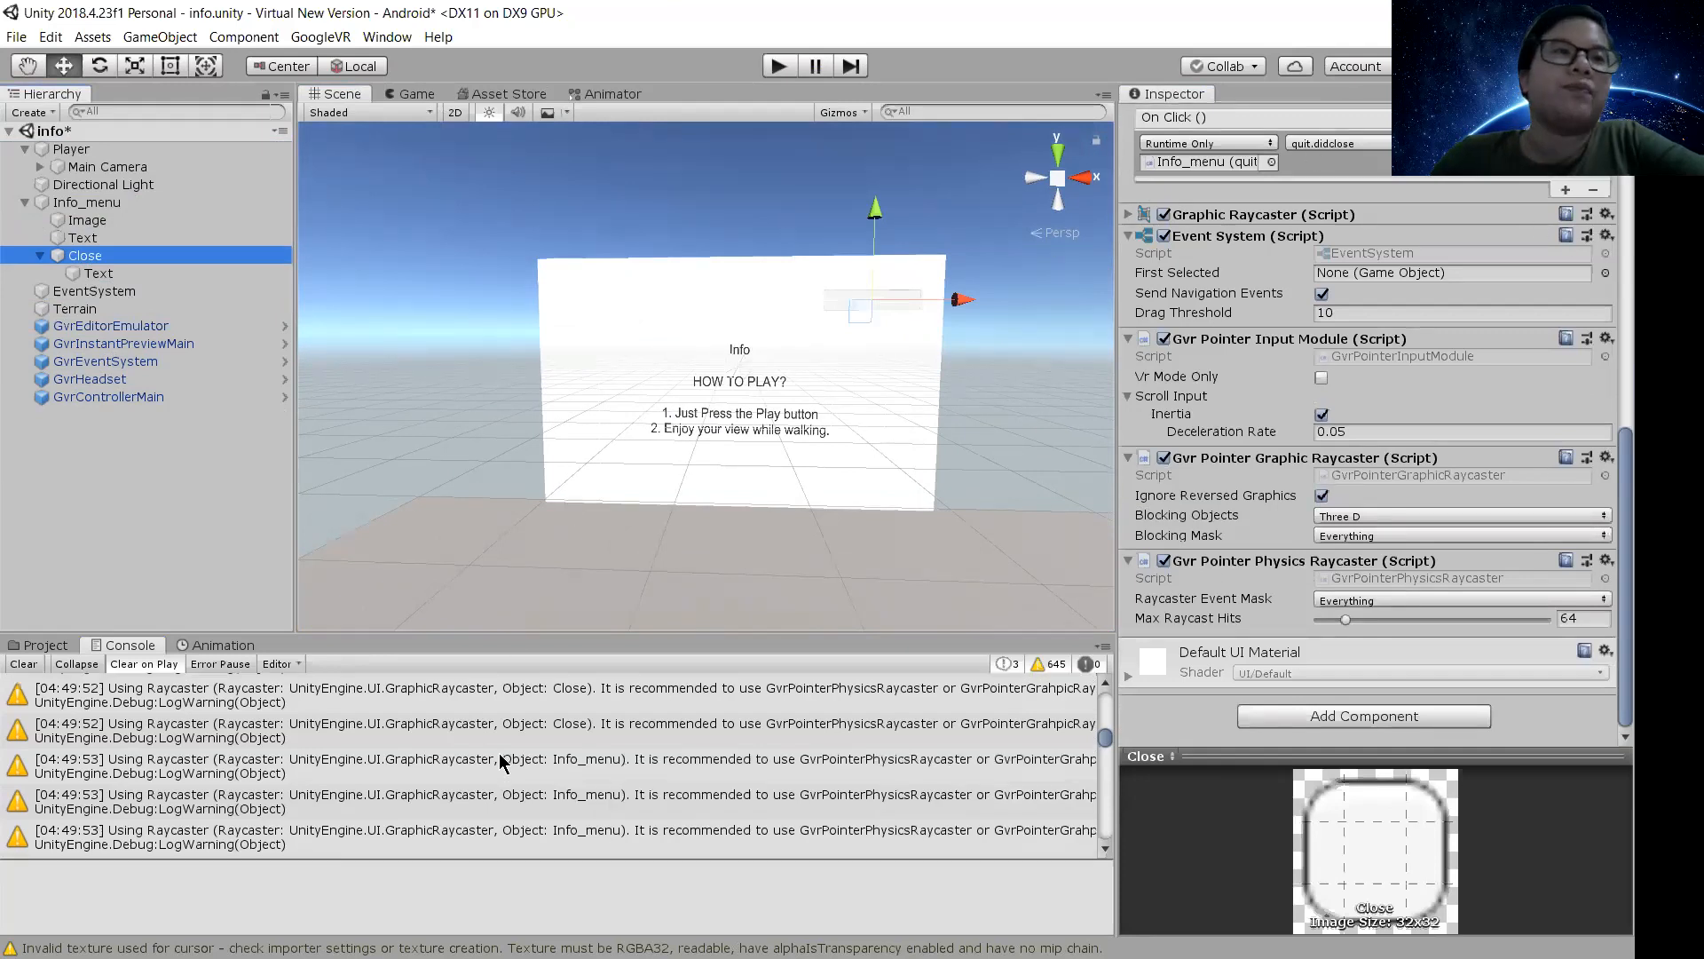
scroll(506, 757, down, 5)
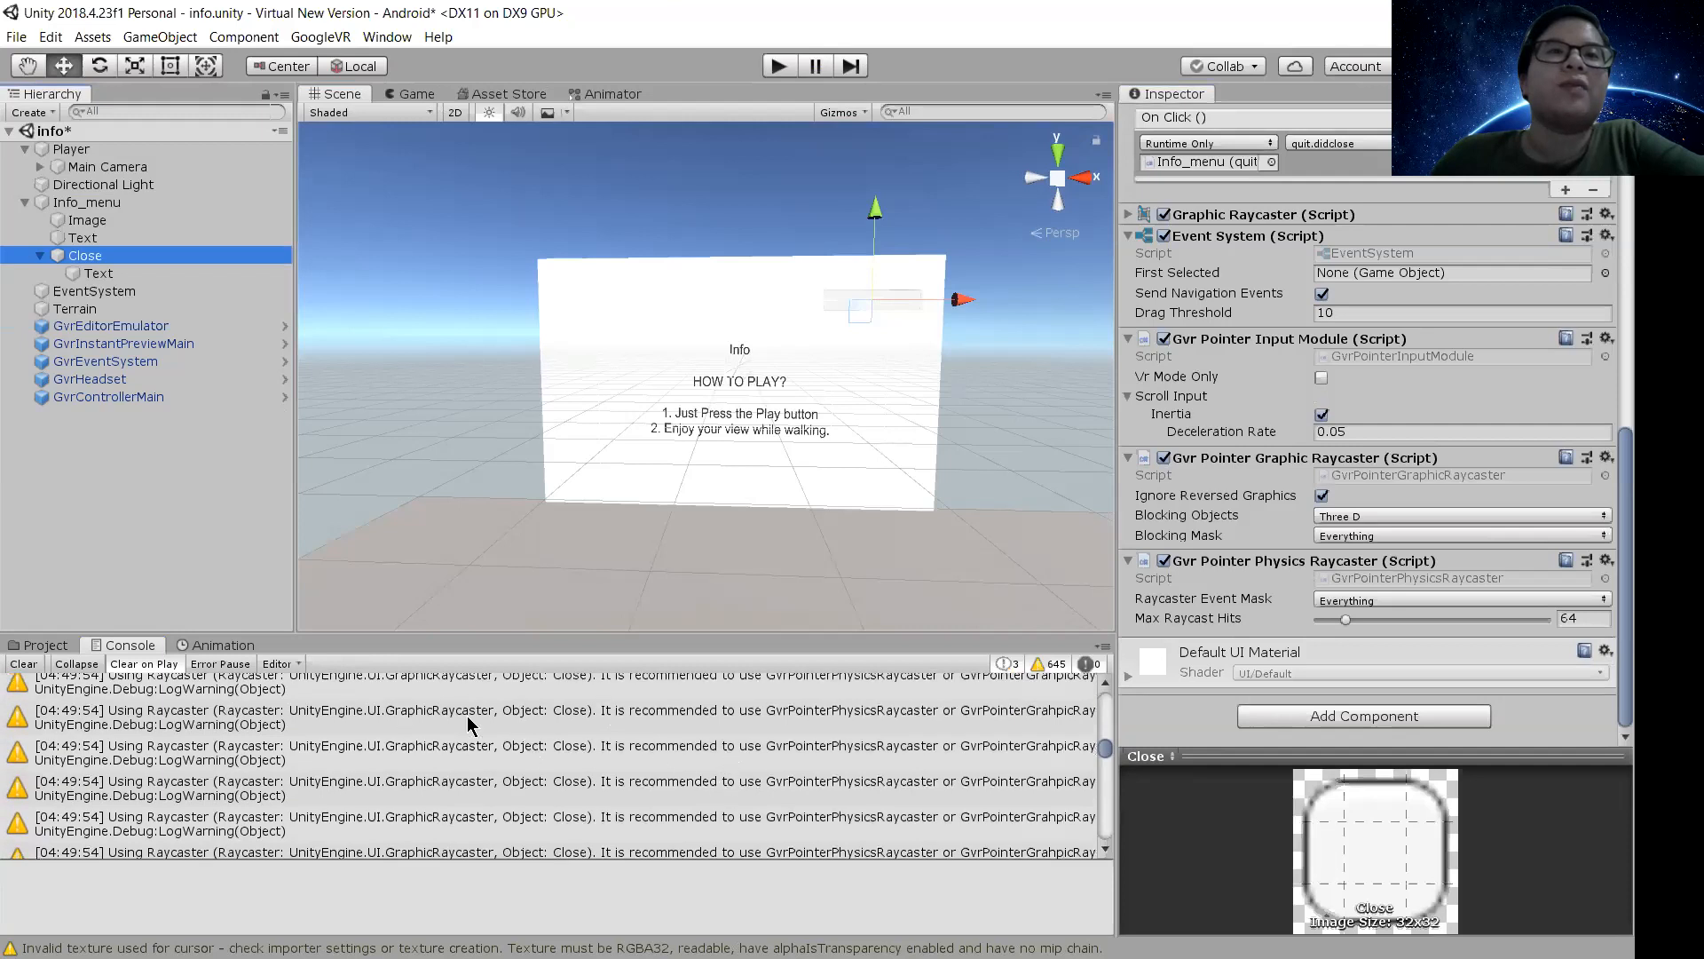
Examine the Info_menu's Text object, including its how-to-play wording and its Character and Paragraph settings
click(83, 237)
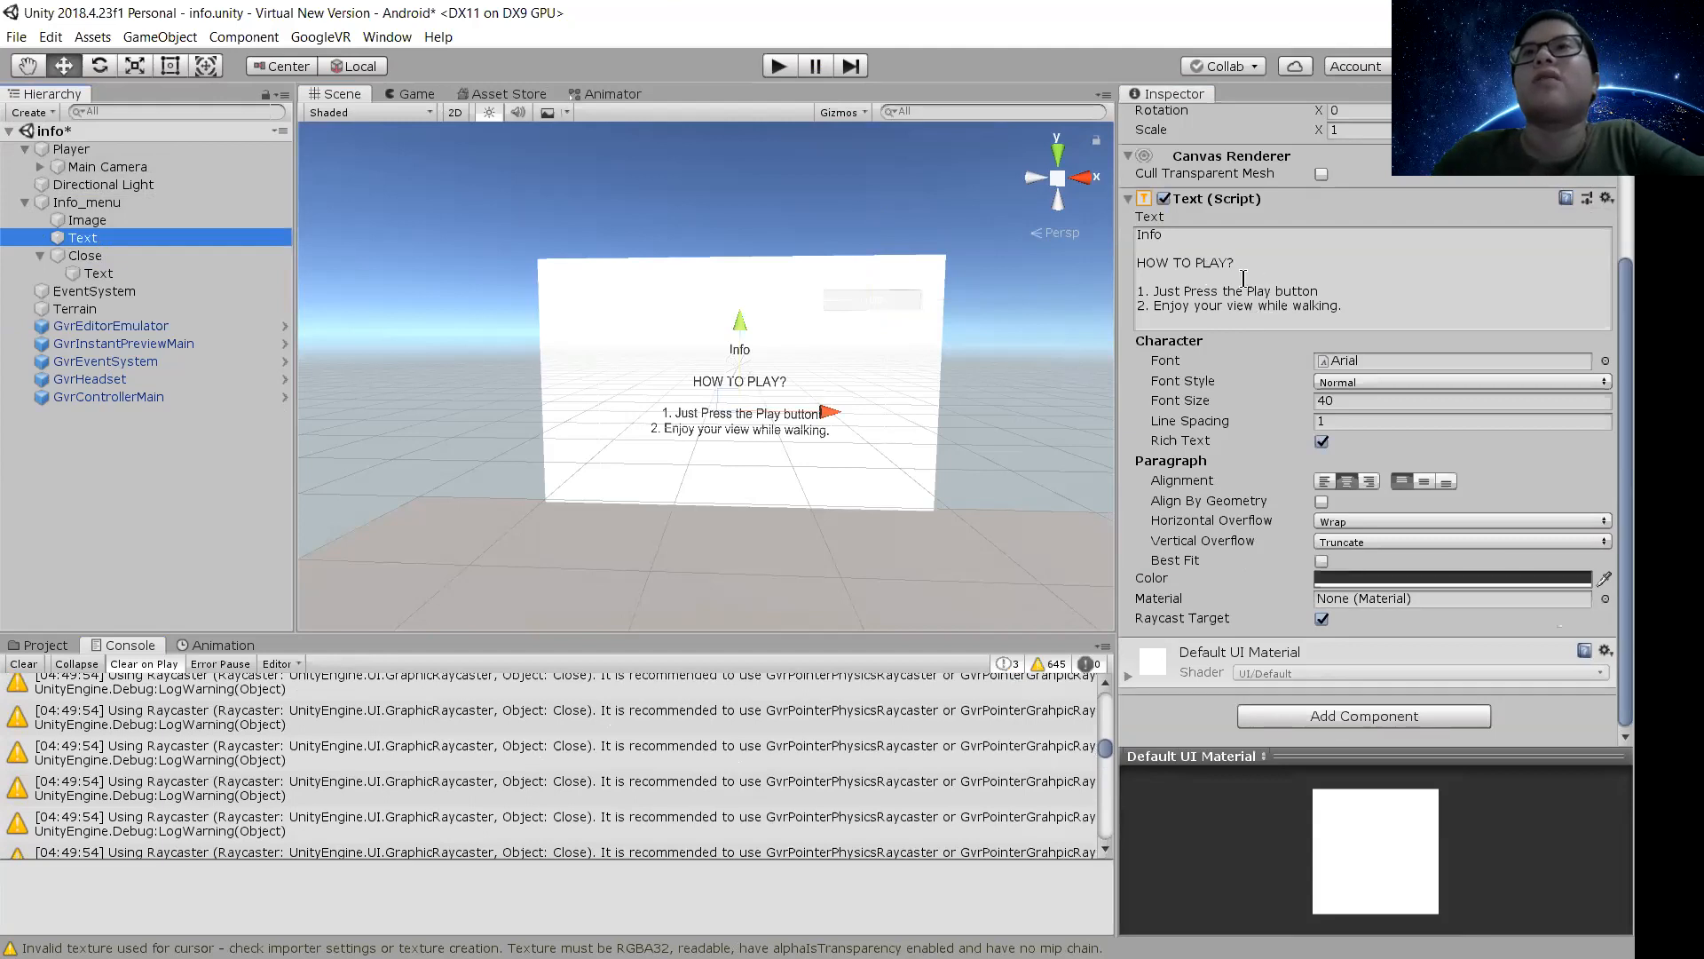
click(1244, 278)
click(1216, 304)
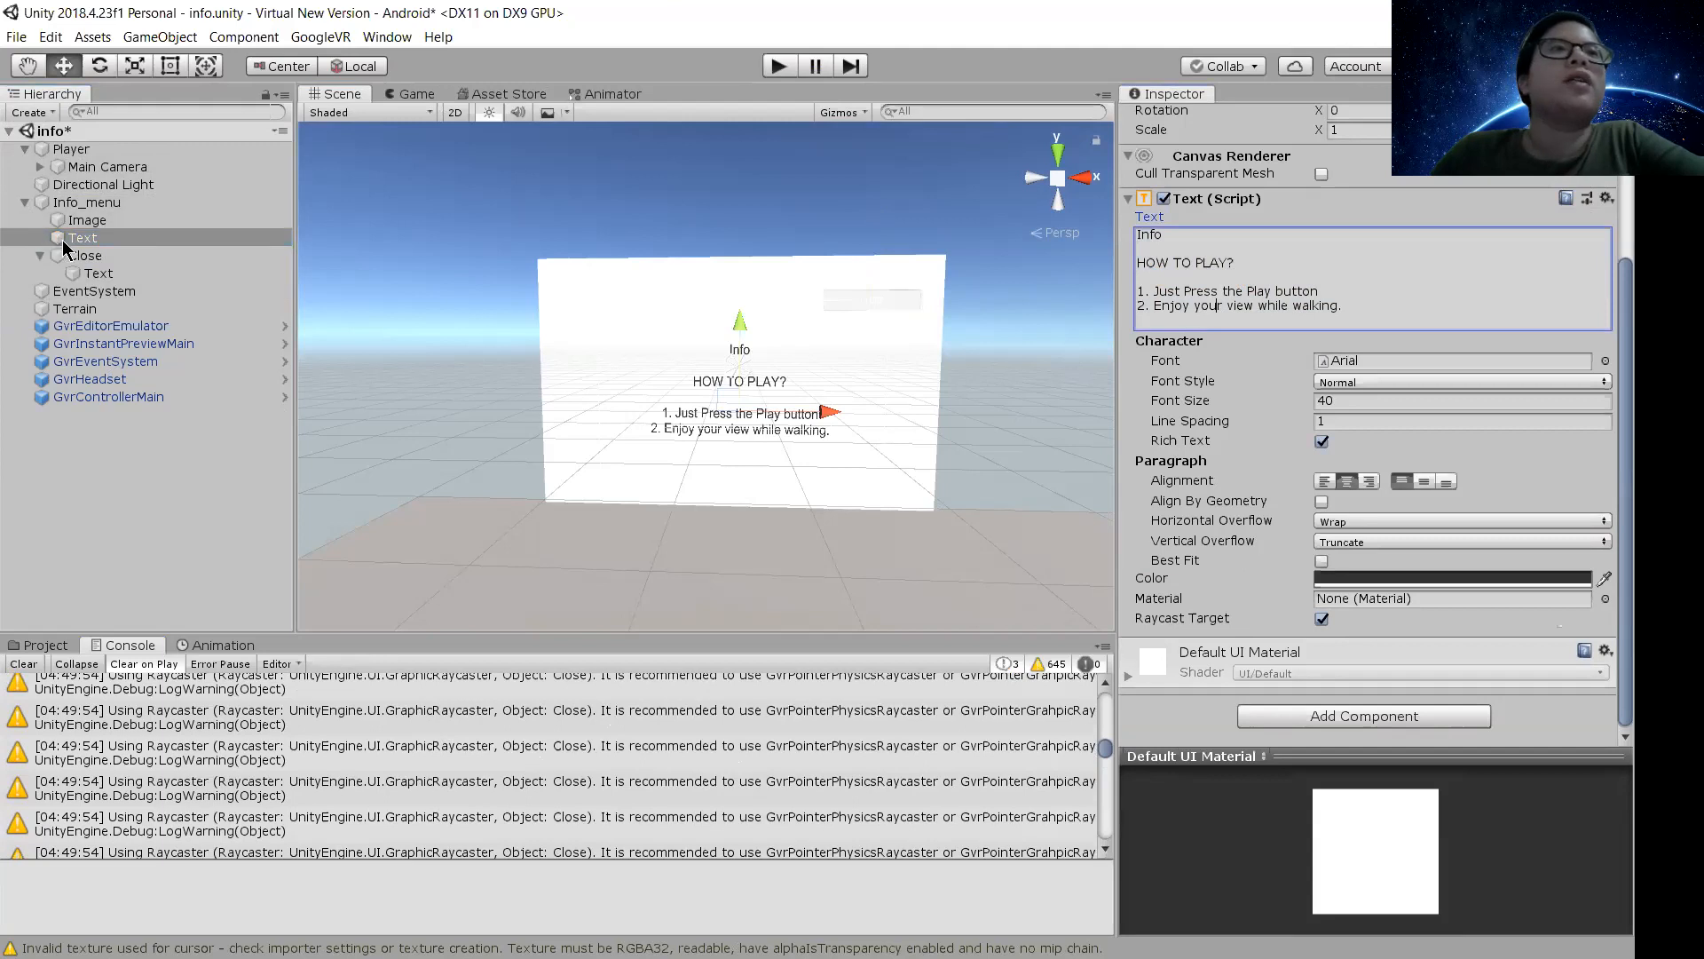
click(65, 201)
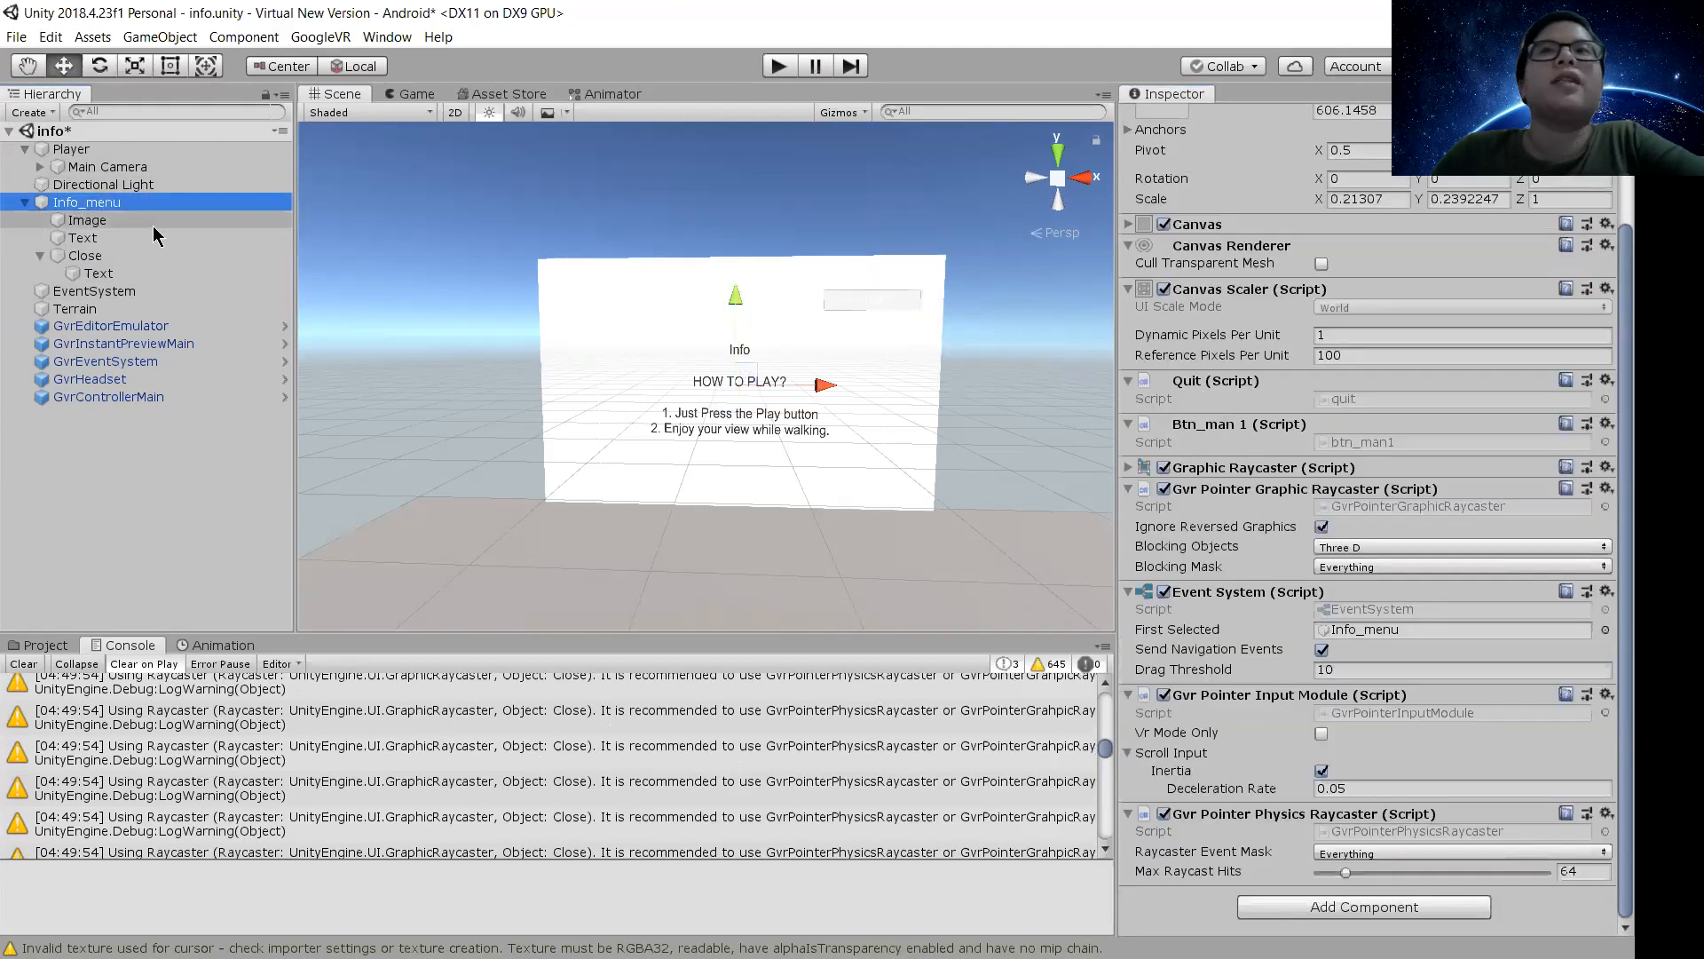
click(80, 238)
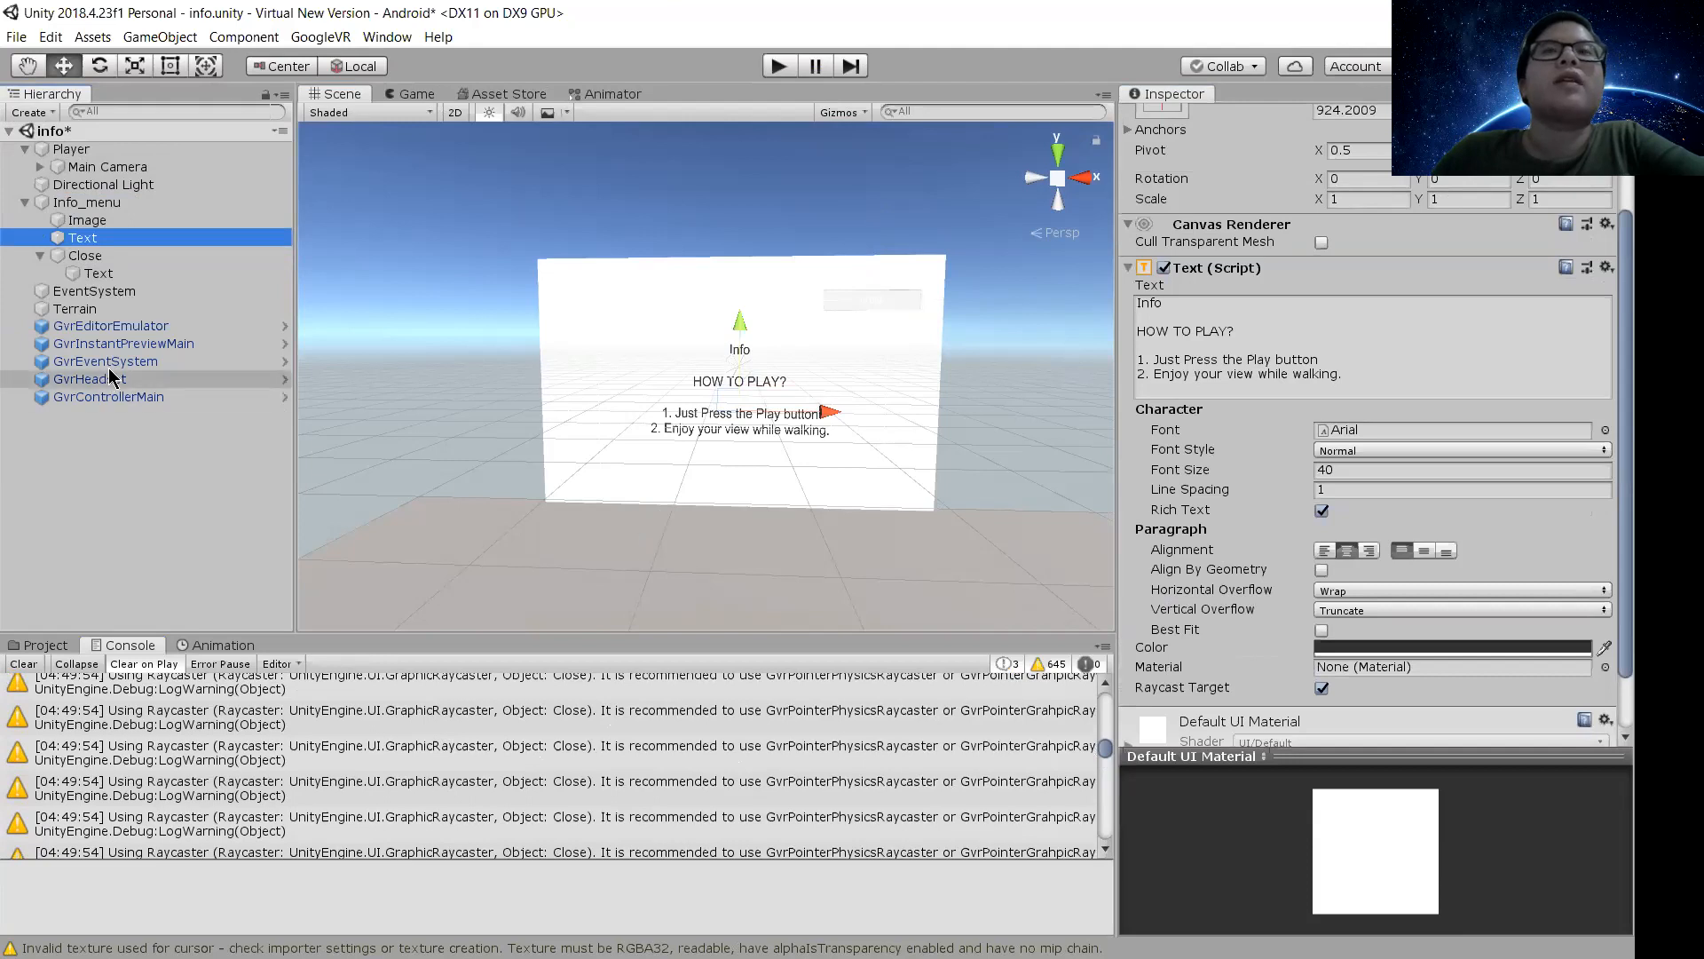
Look through the UI elements that can be created in the scene, such as Text, Image, Button and Canvas
right_click(155, 505)
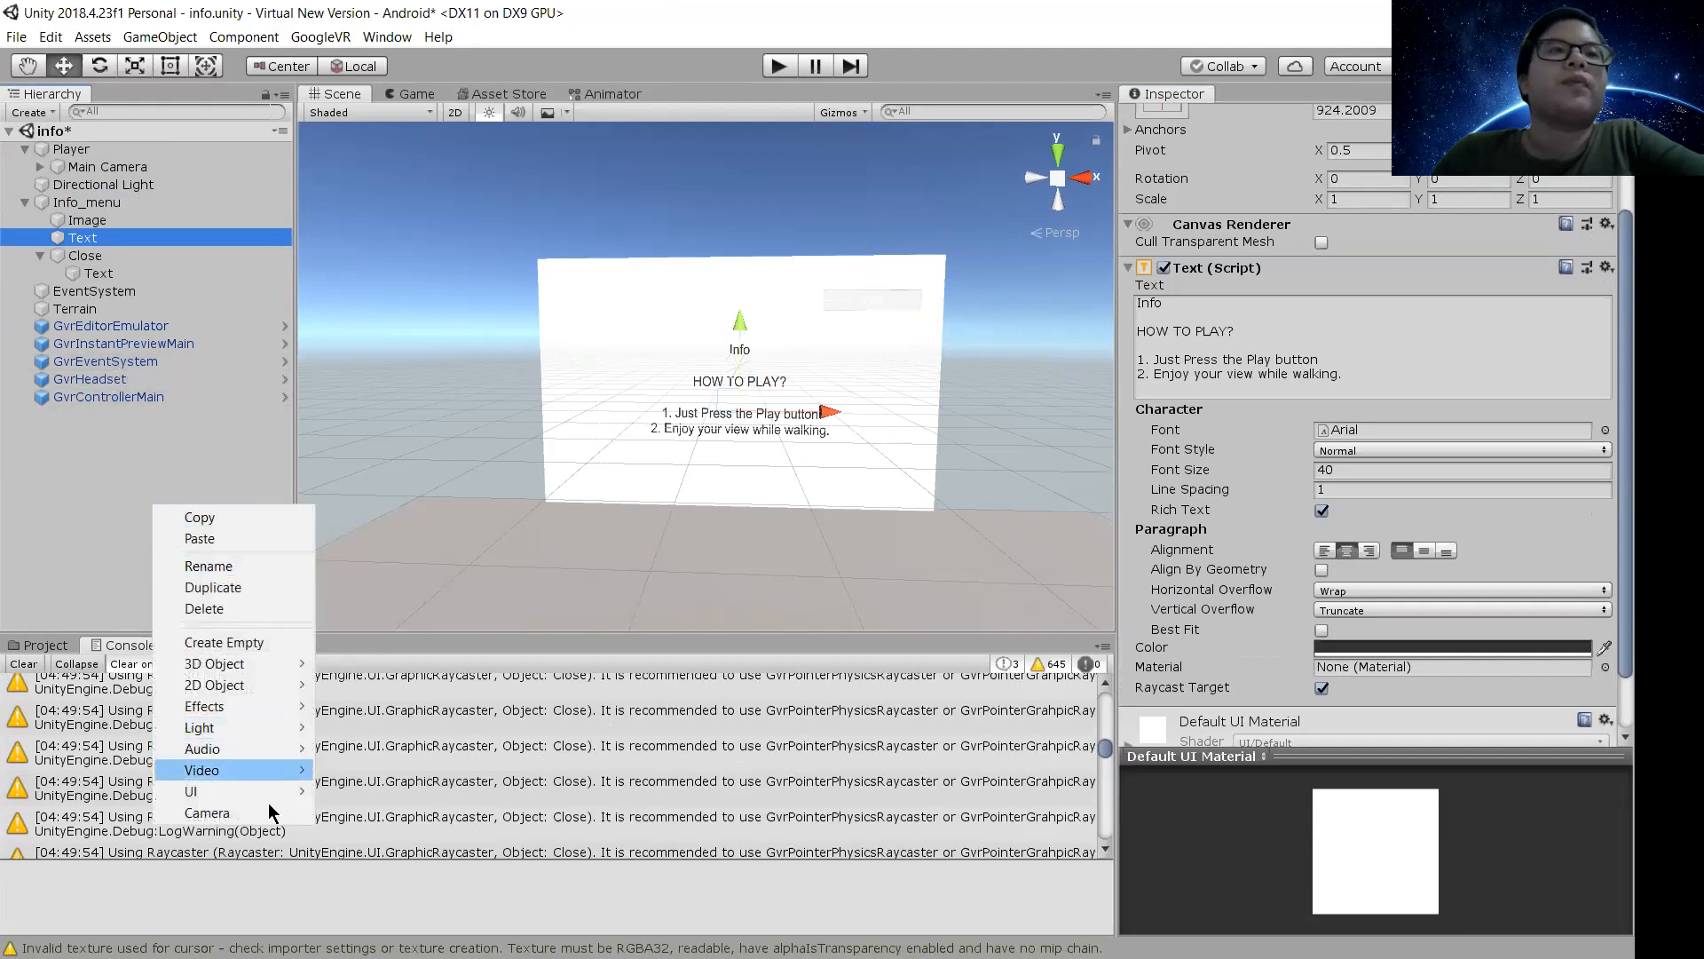
mouse_move(268, 803)
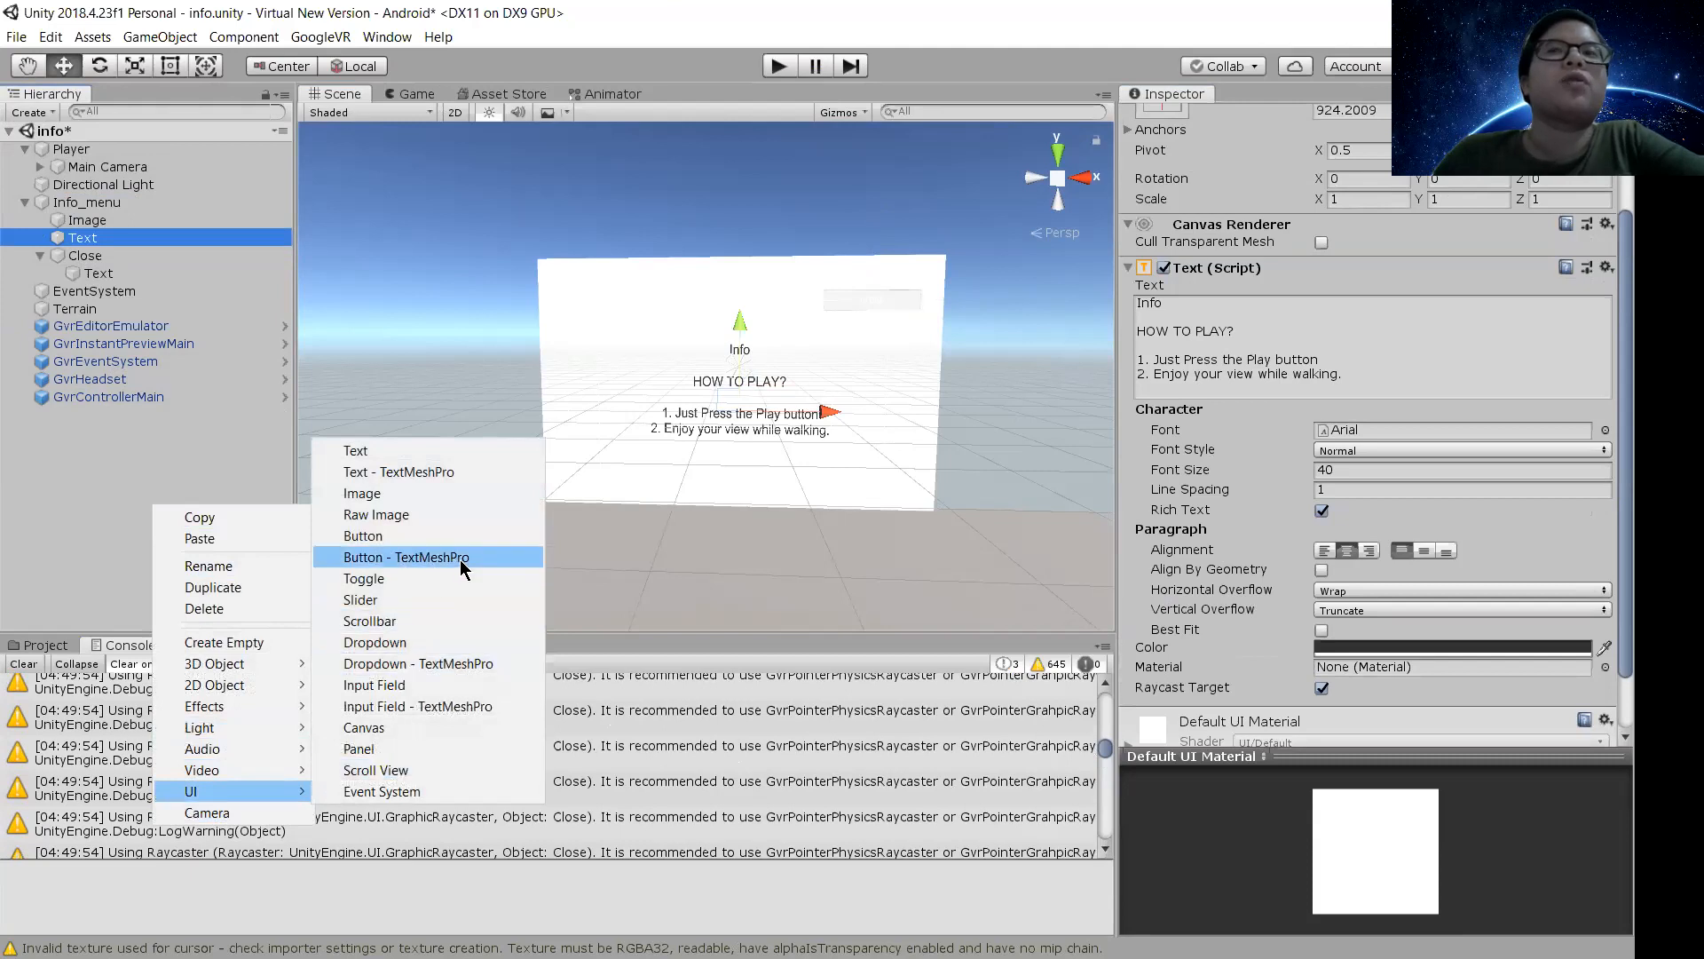
click(98, 430)
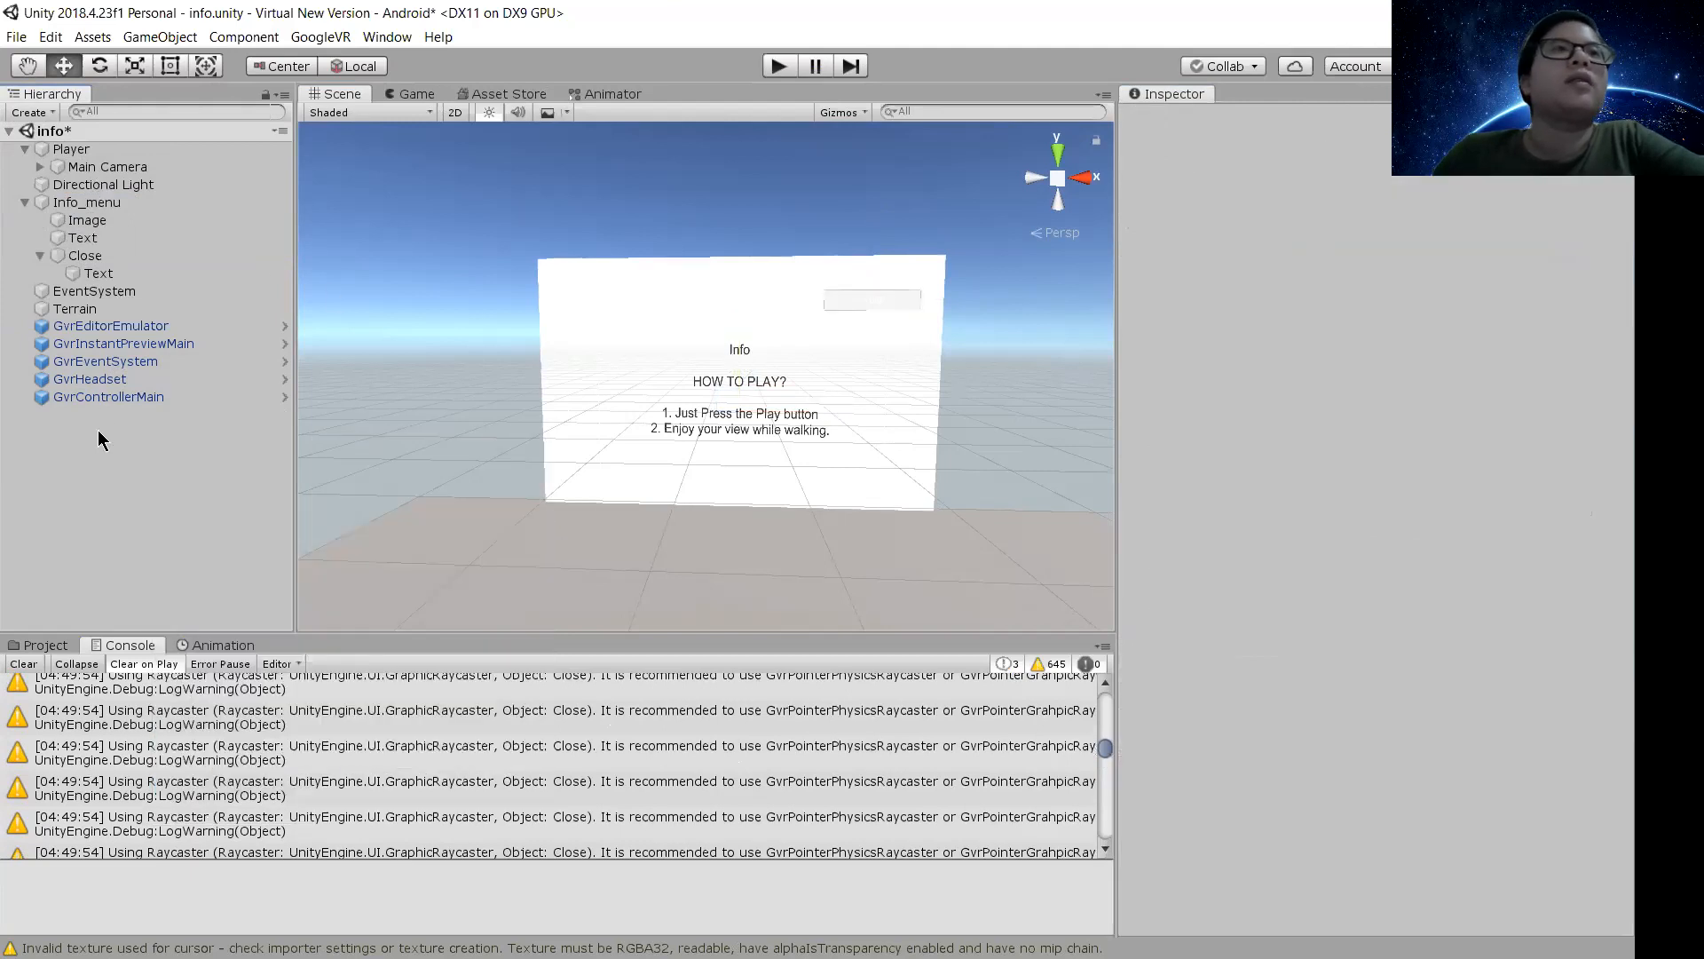
Review the Info_menu's components from Rect Transform to Gvr Pointer Physics Raycaster, inspect its panel in the scene, and clear the selection
click(87, 220)
click(86, 202)
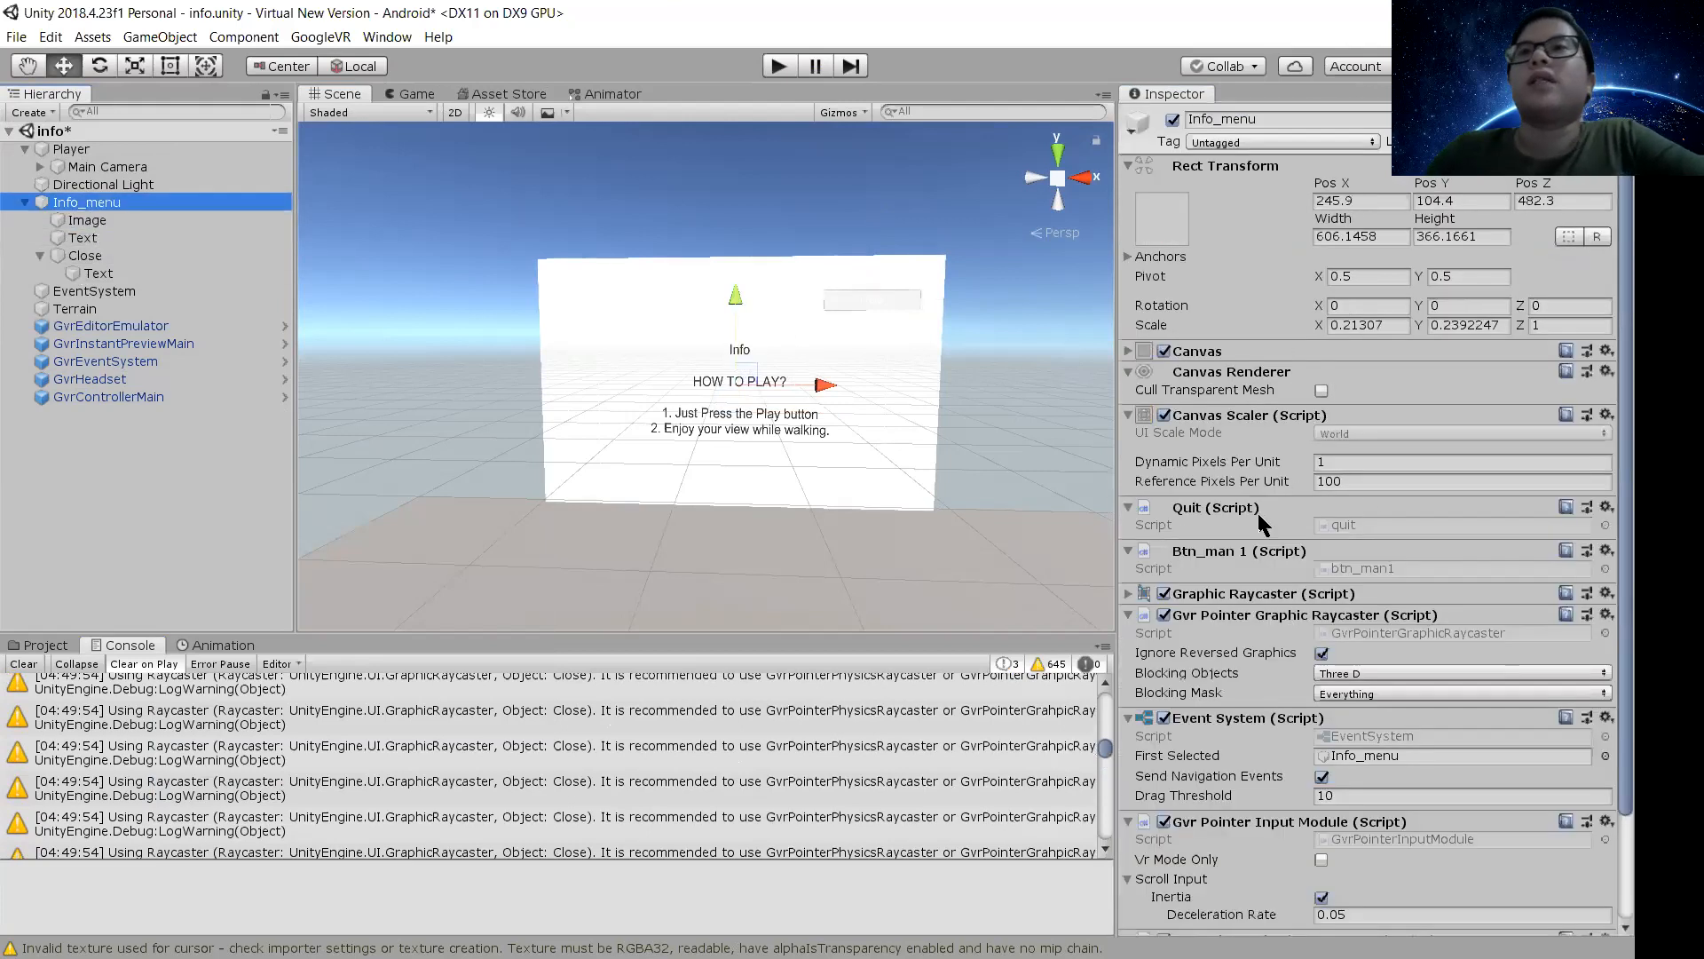
scroll(1261, 519, down, 3)
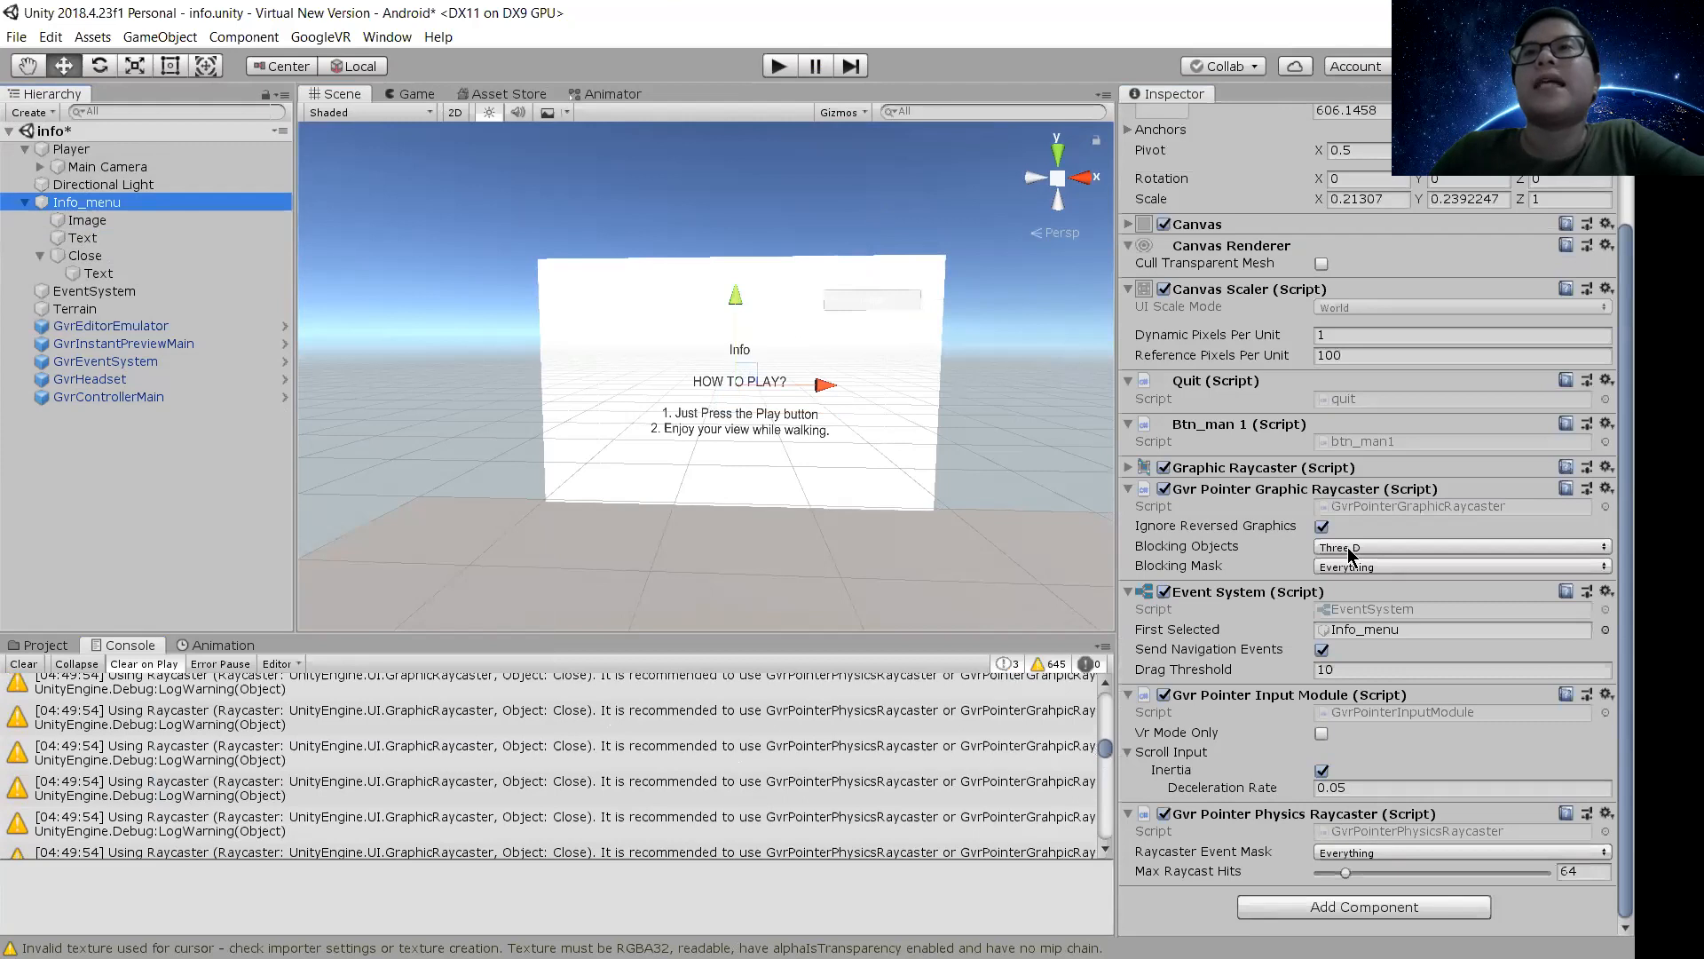
scroll(1347, 549, up, 3)
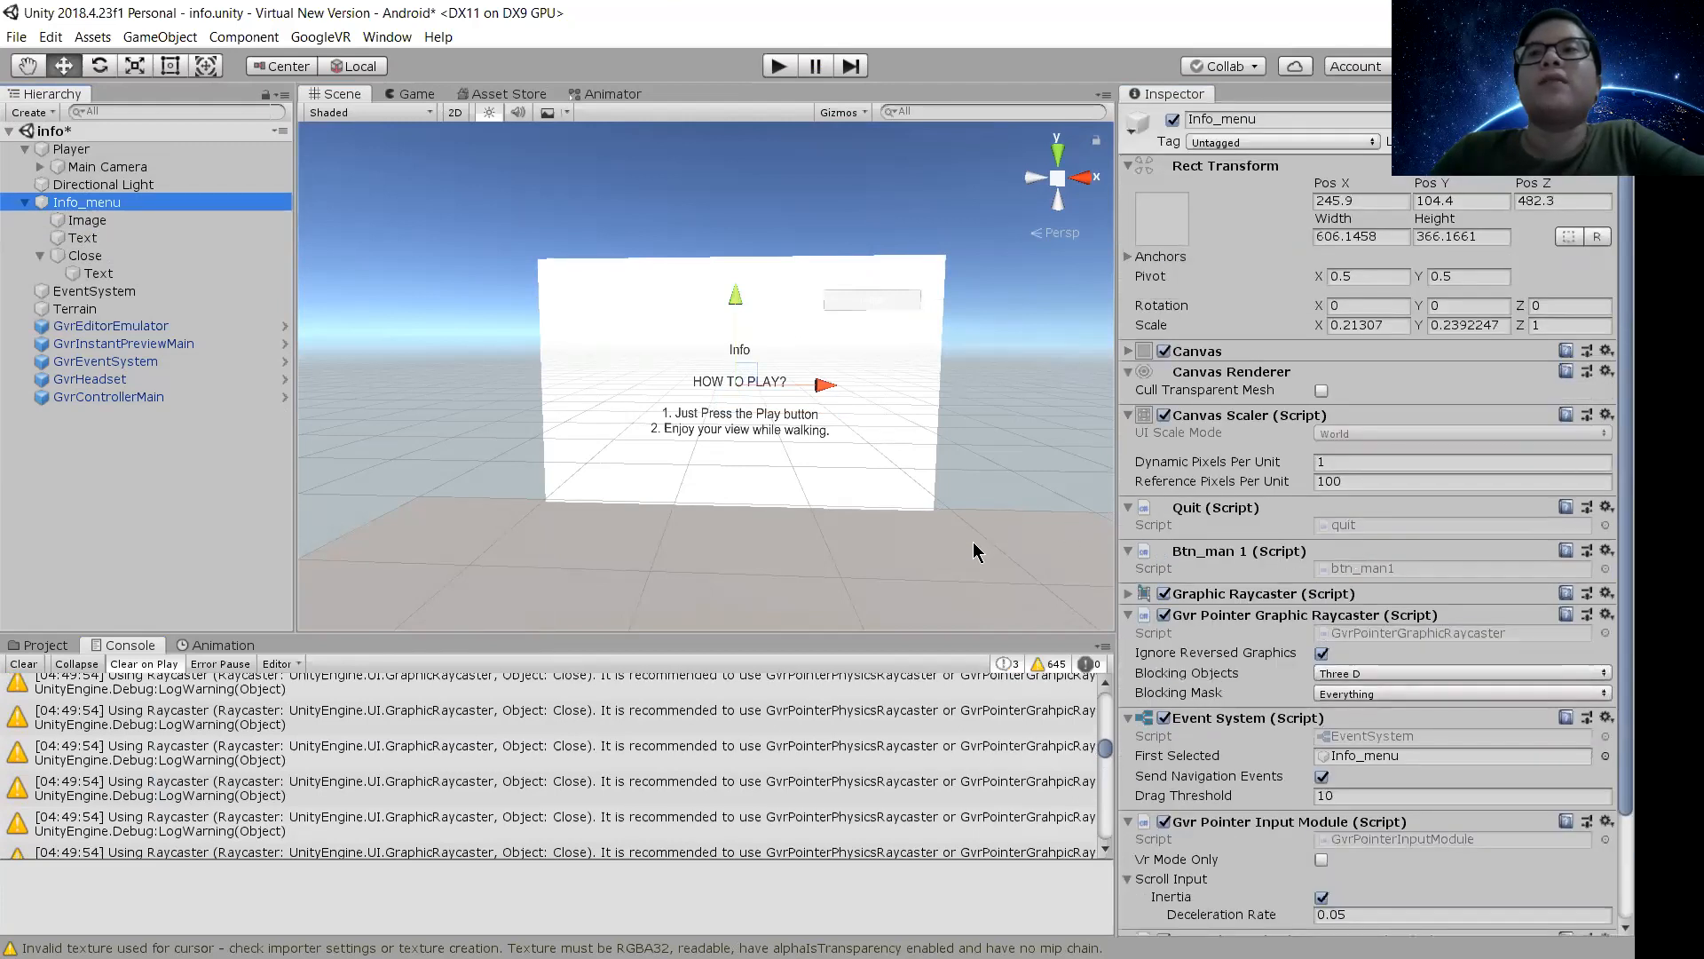
scroll(1163, 557, down, 3)
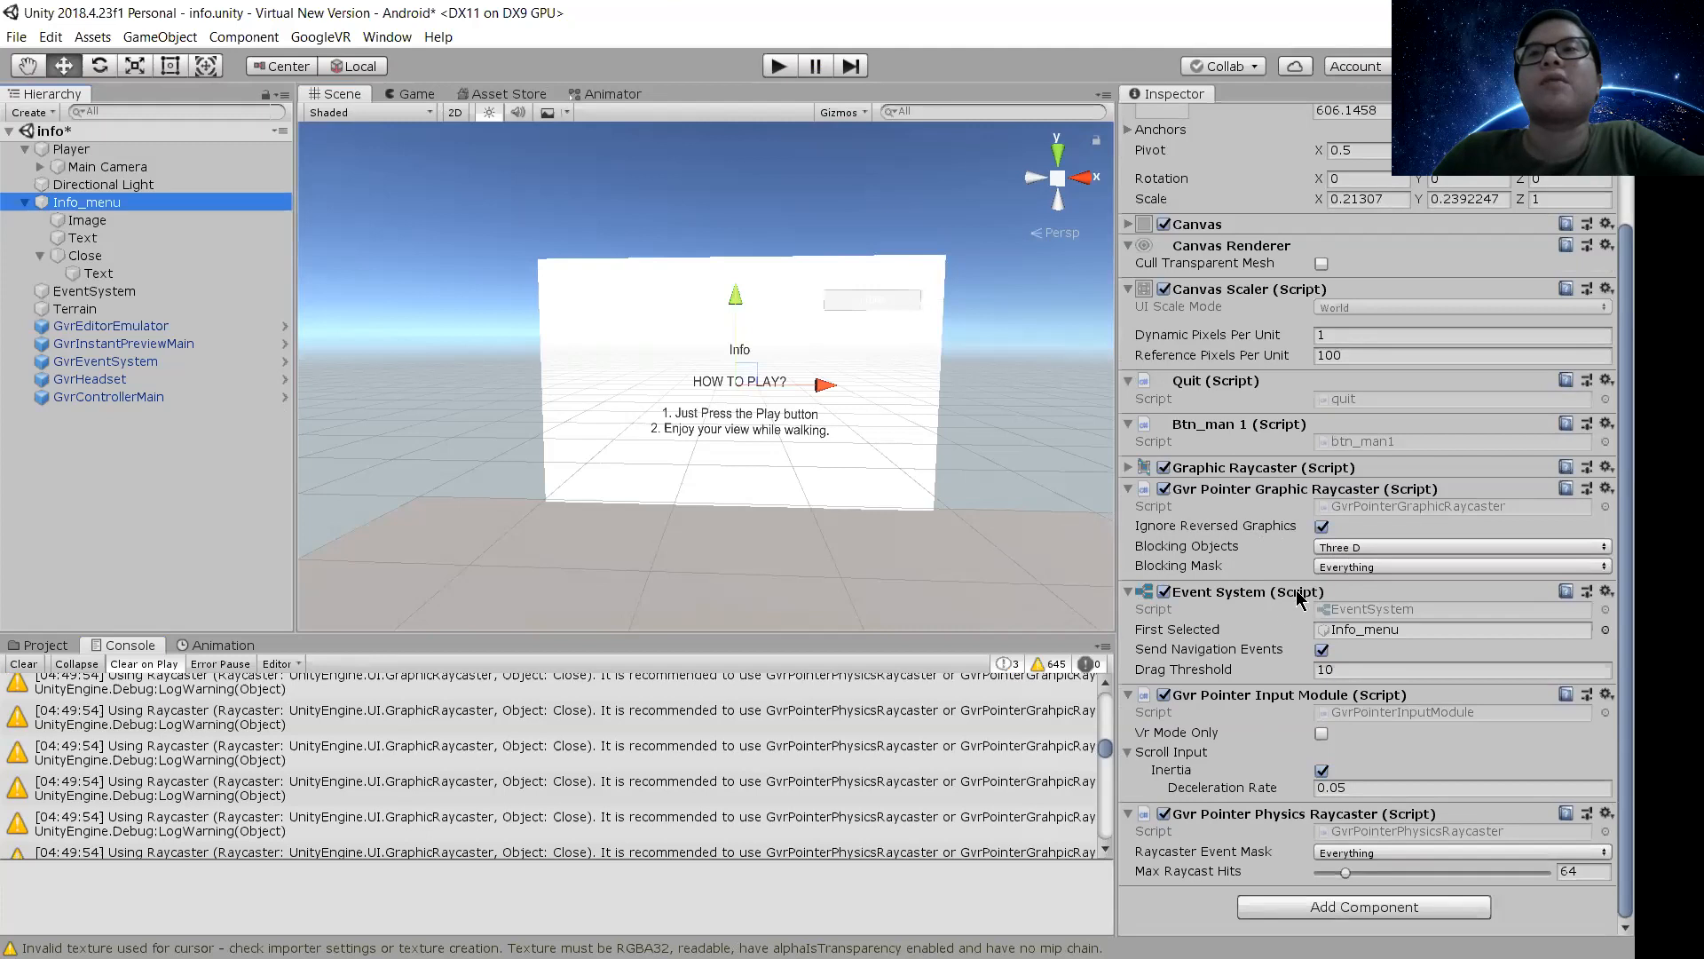
scroll(1282, 609, up, 3)
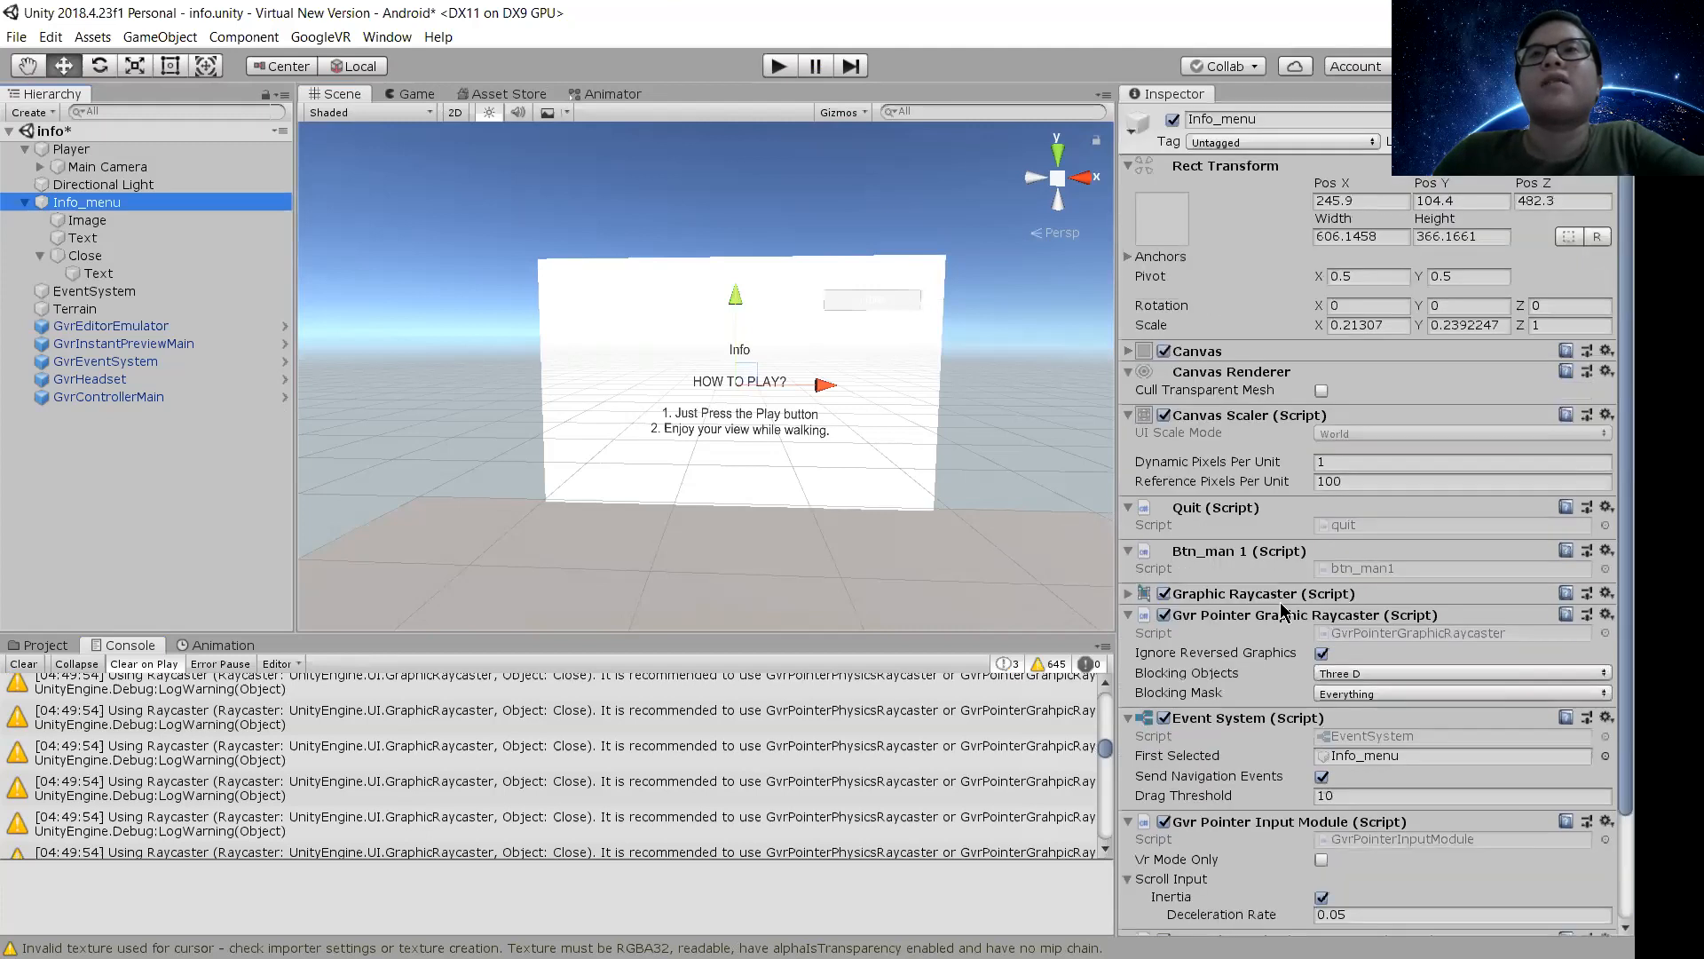
right_drag(509, 349, 538, 350)
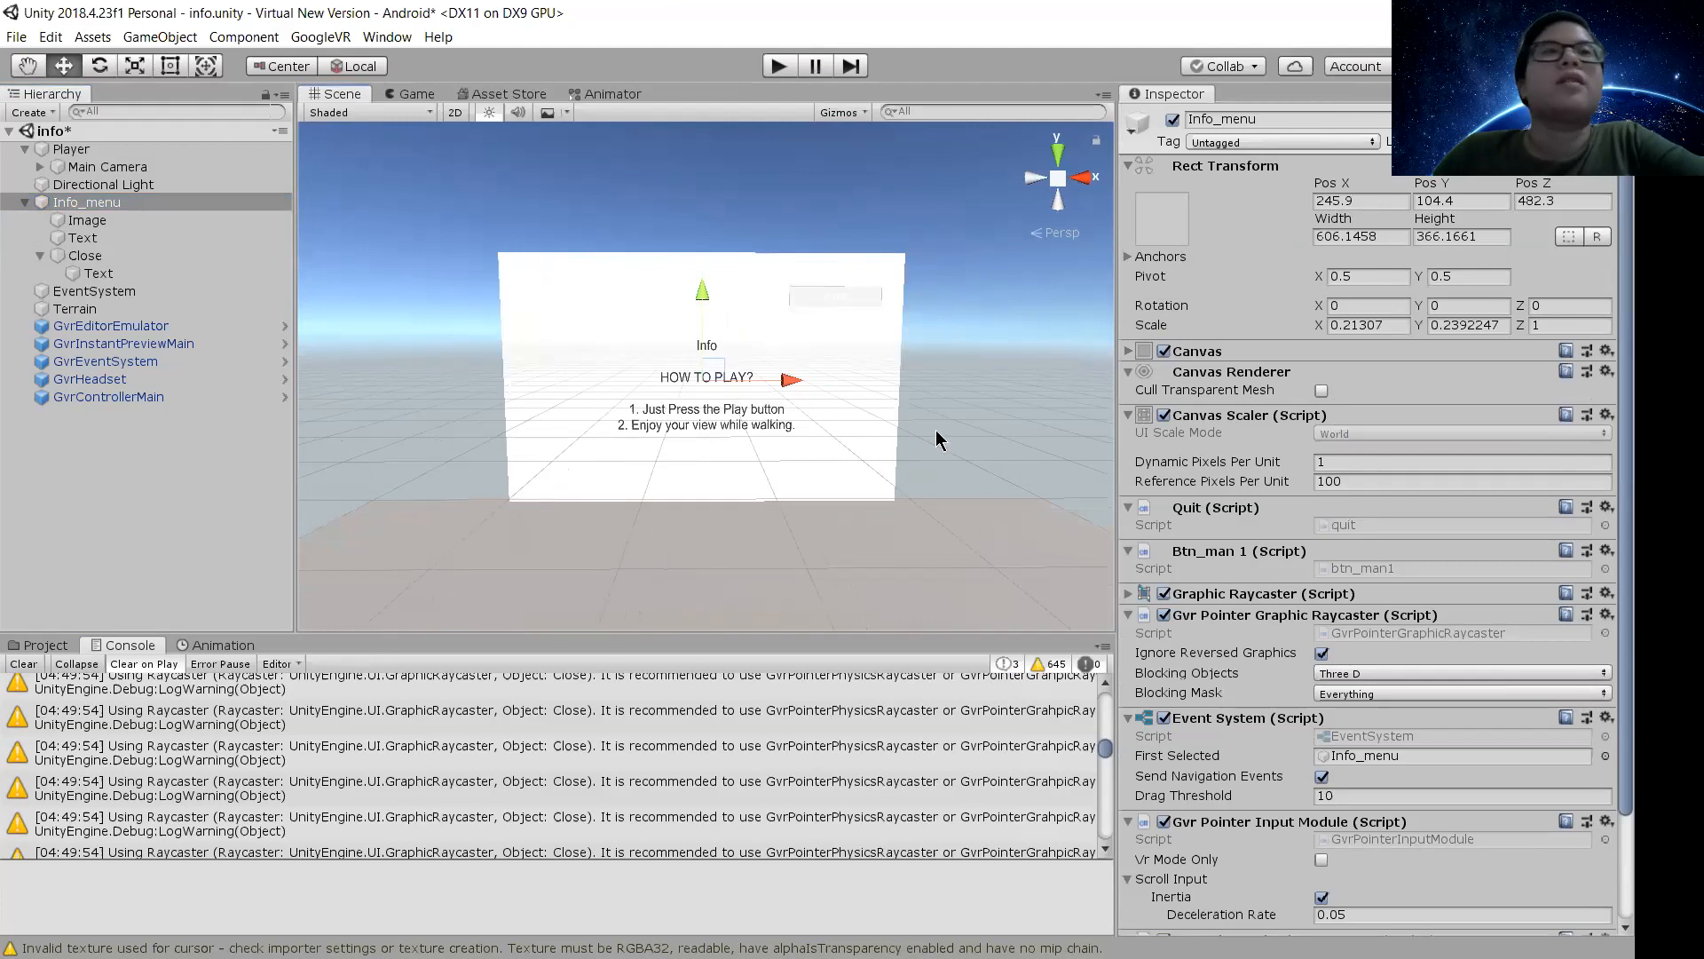
right_drag(974, 404, 962, 408)
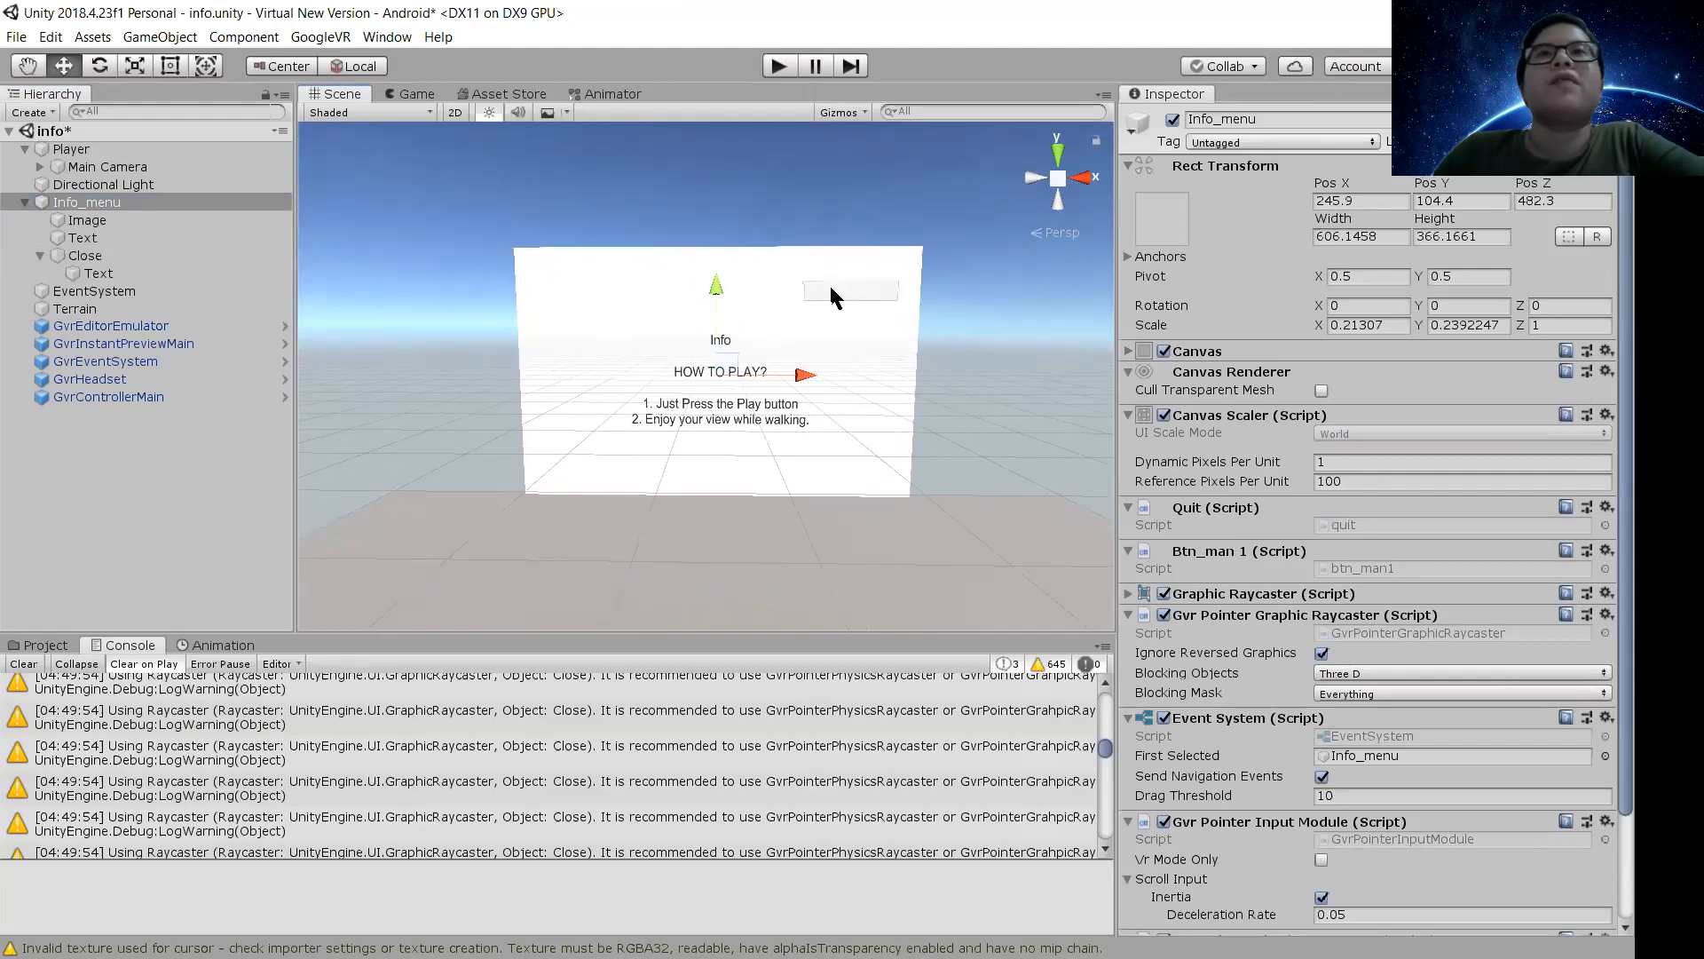
click(957, 130)
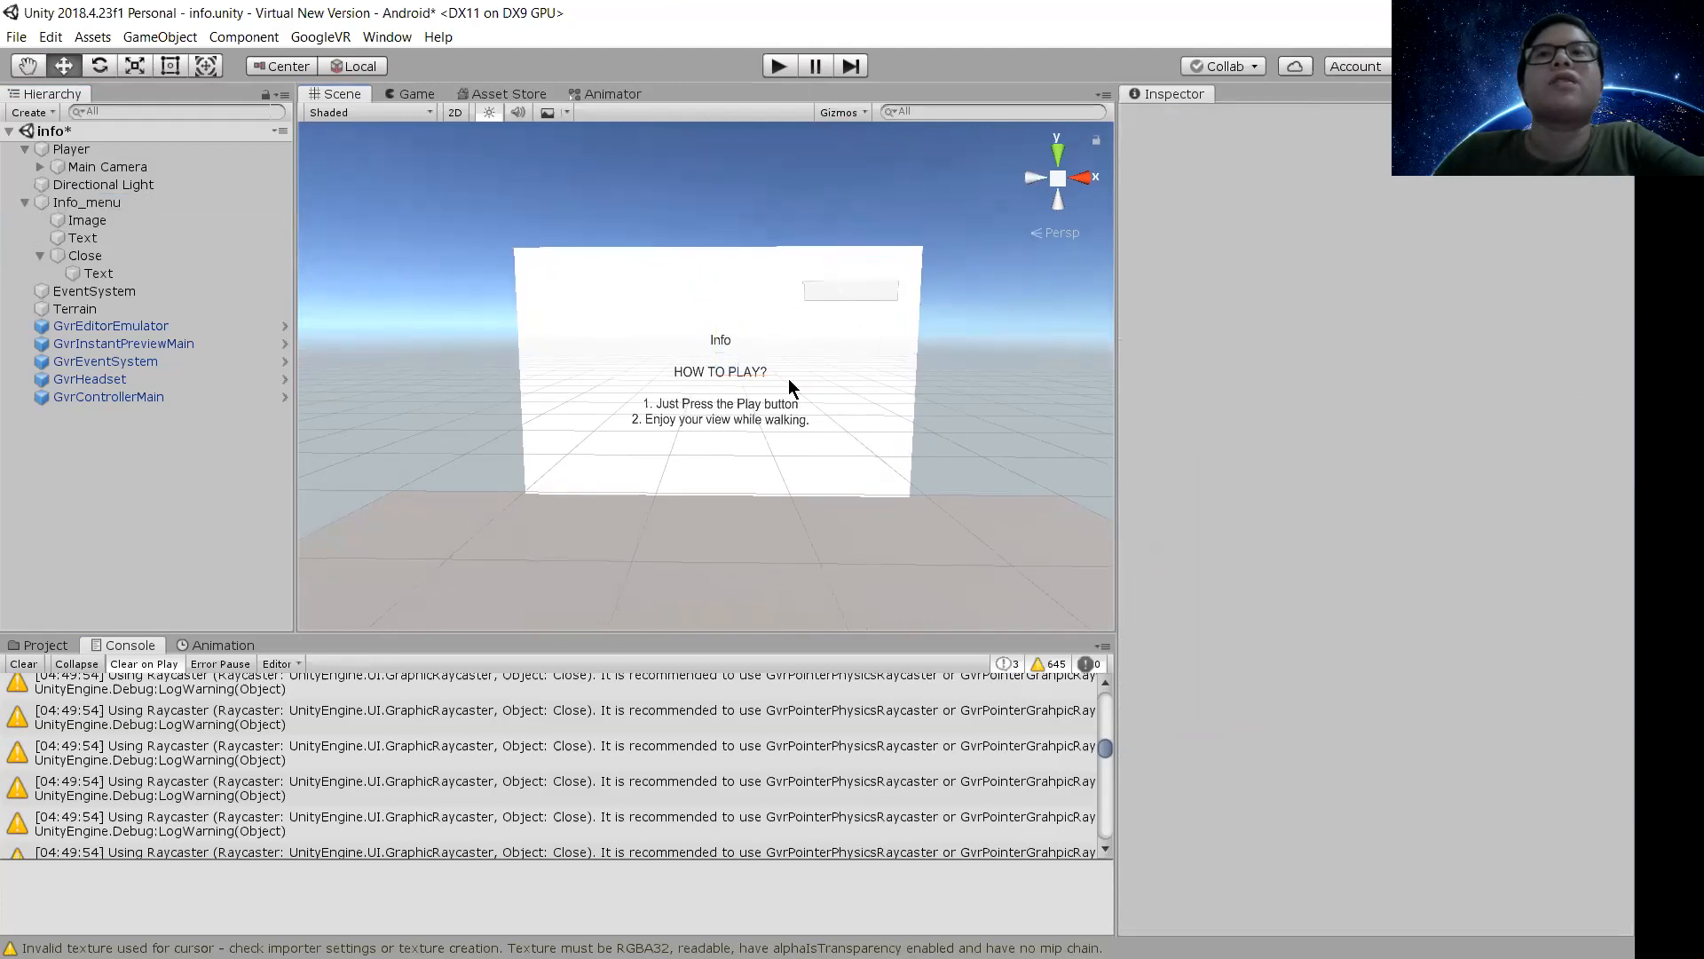